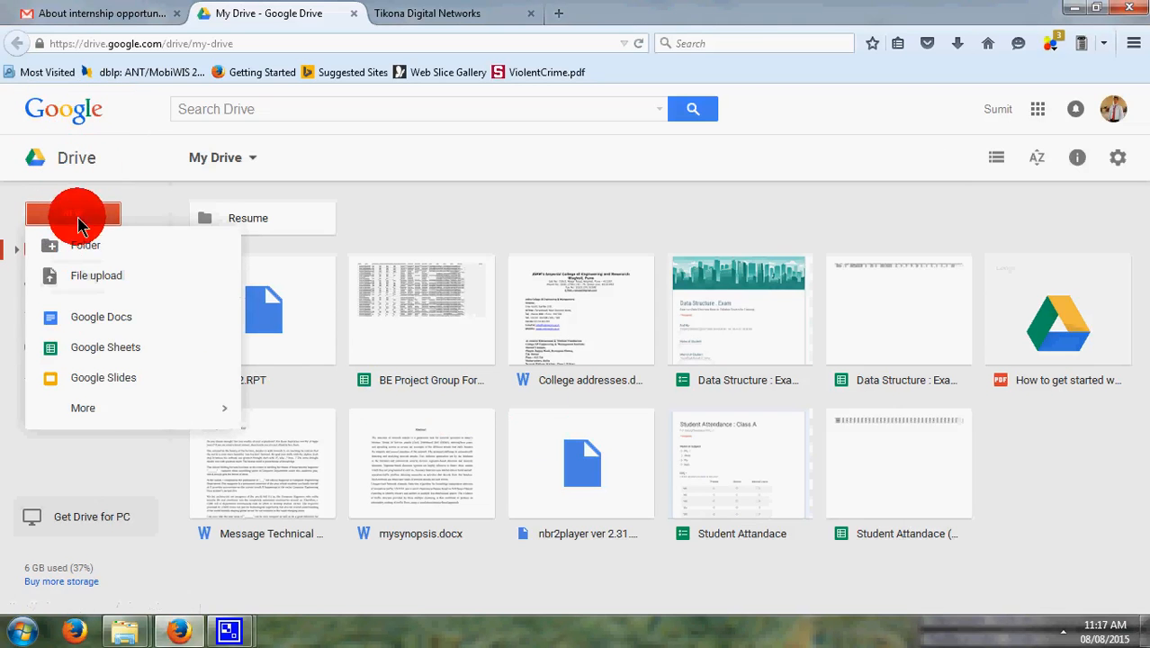
Create a new Google Form and title it "Attendance System"
mouse_move(94, 411)
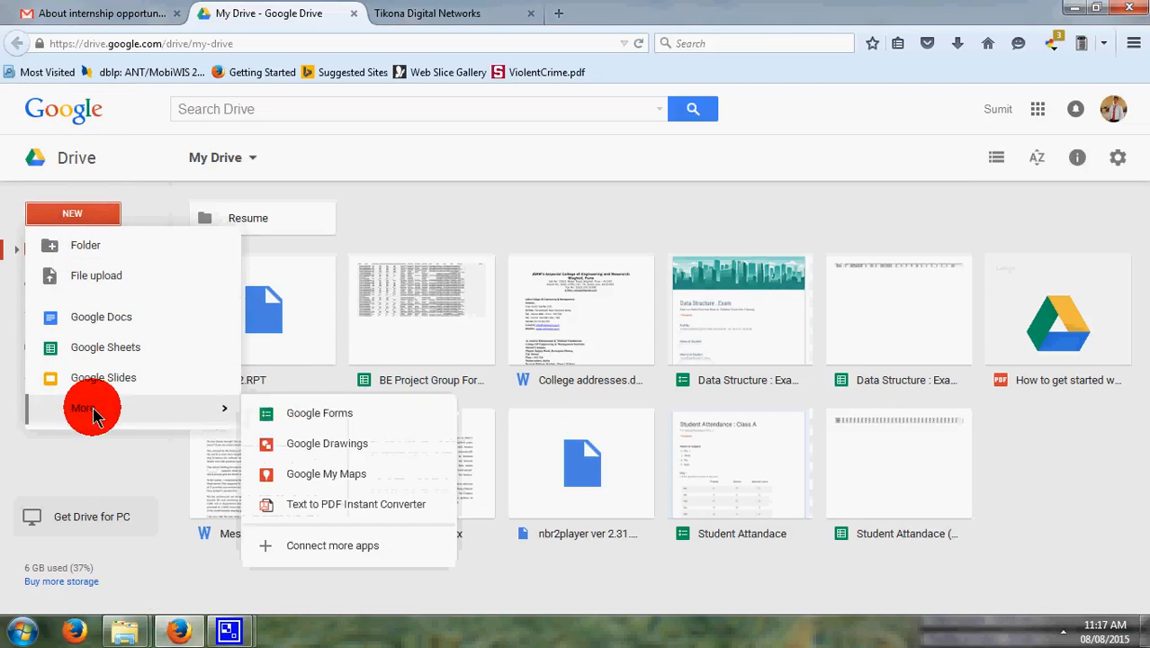
left_click(333, 416)
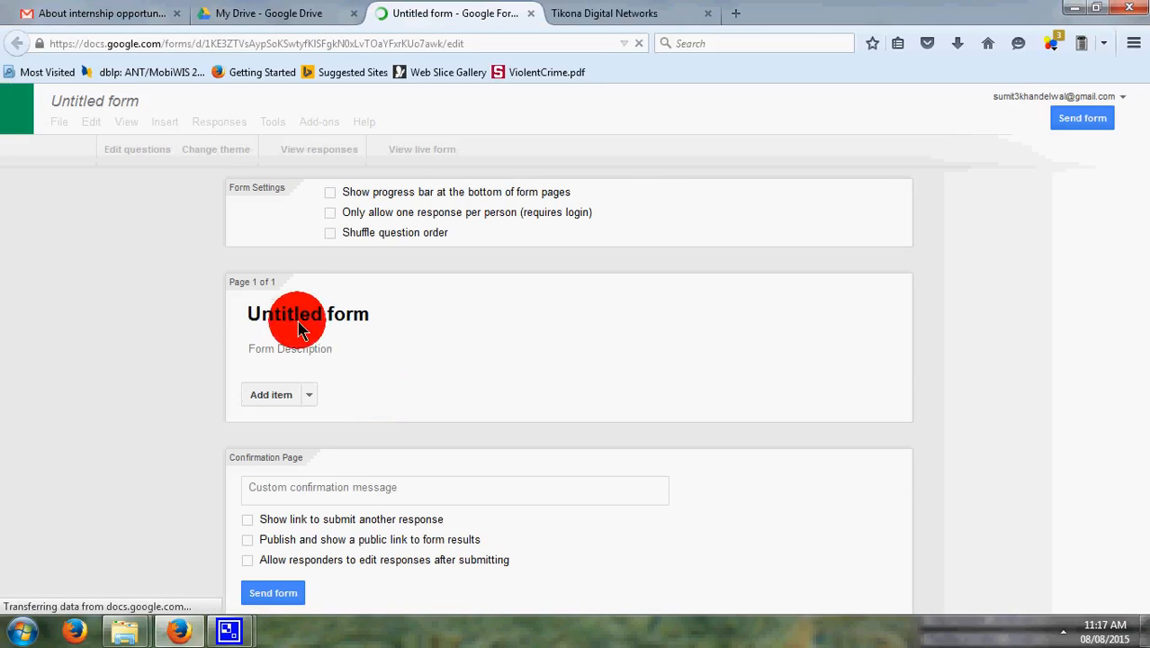
left_click_drag(370, 325, 240, 329)
key("BackSpace")
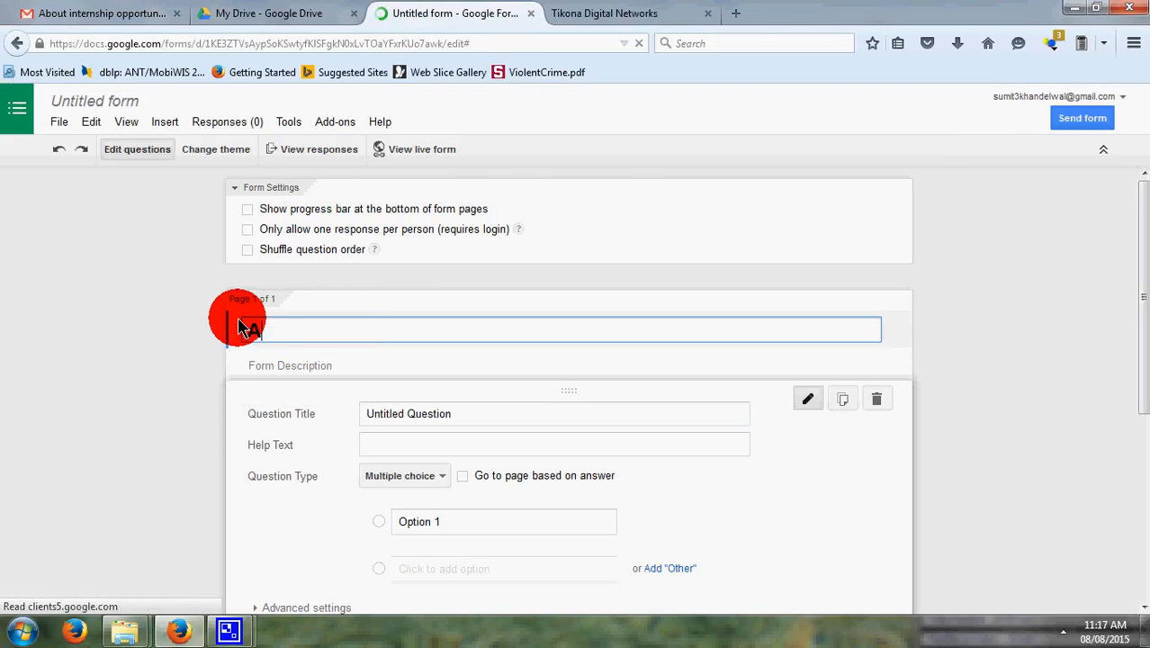
type("Attendac")
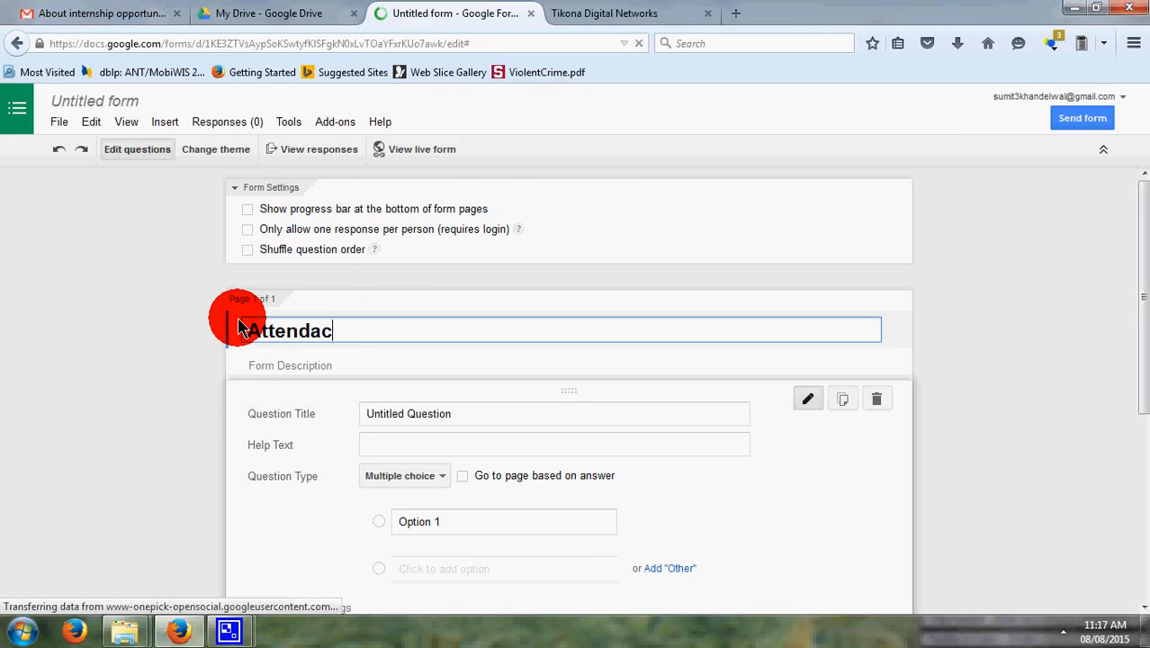
key("BackSpace")
type("nce System")
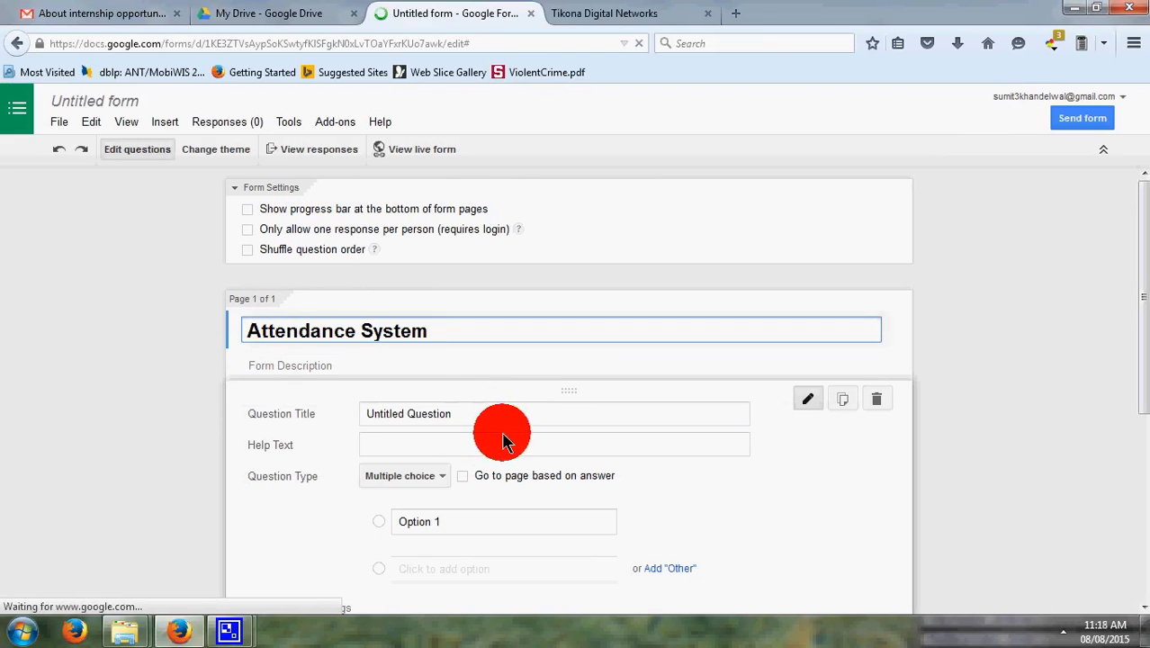
Title the first question "Name of faculty" and set its question type to Choose from a list
left_click_drag(493, 420, 332, 416)
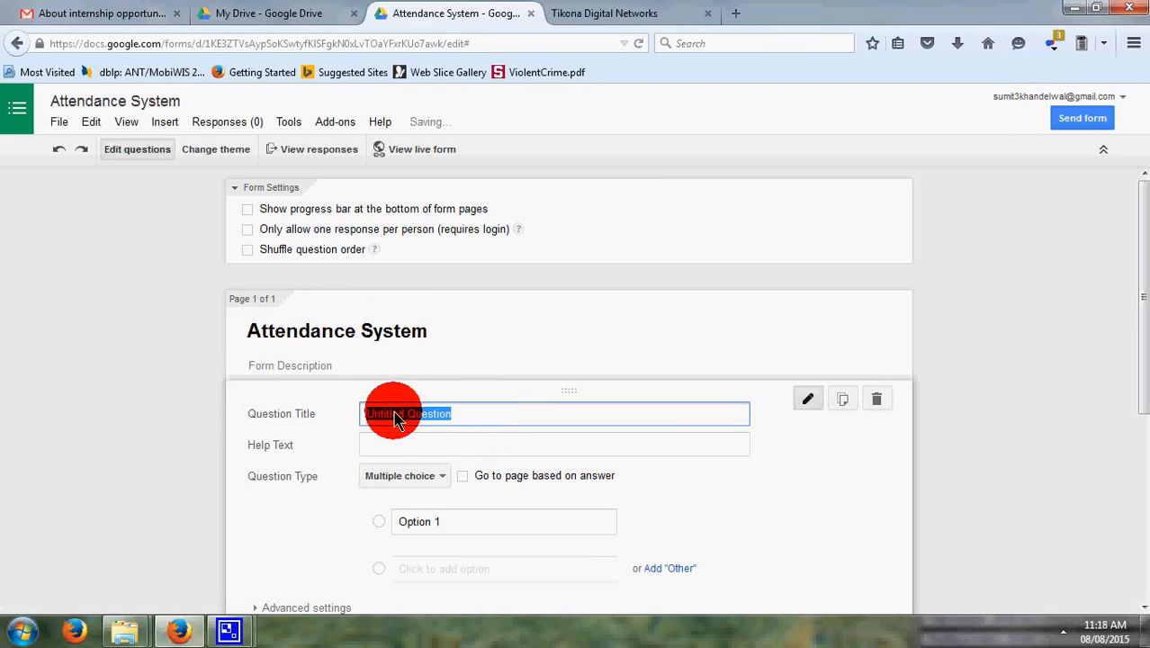
type("Name")
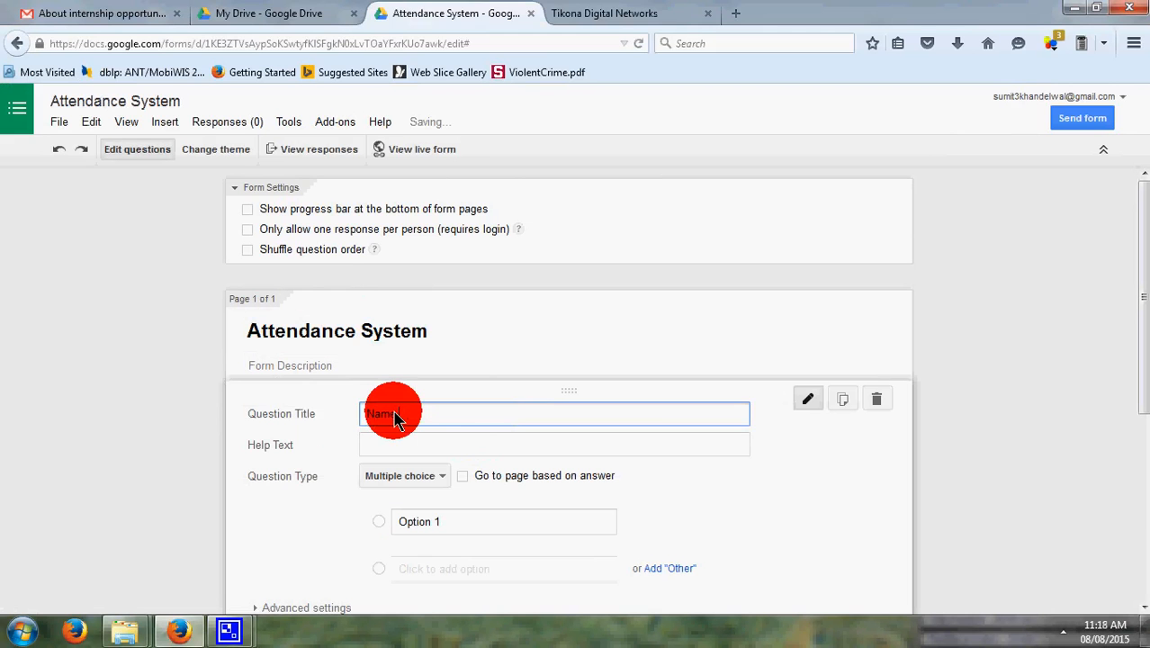
type(" of faculty")
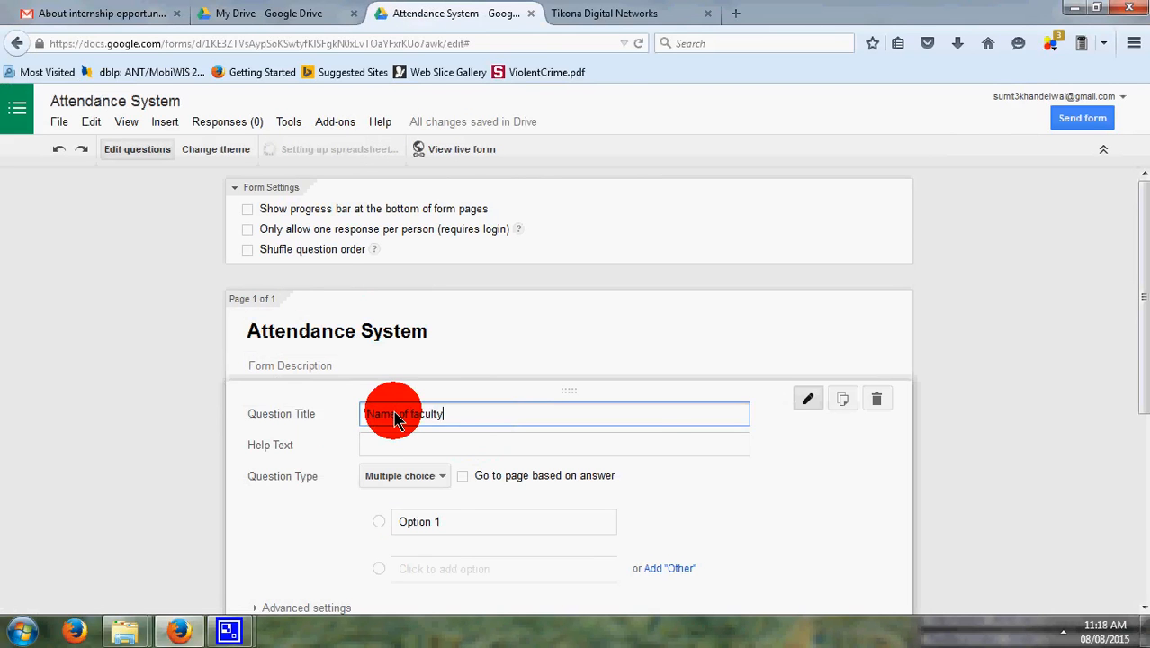
left_click(439, 478)
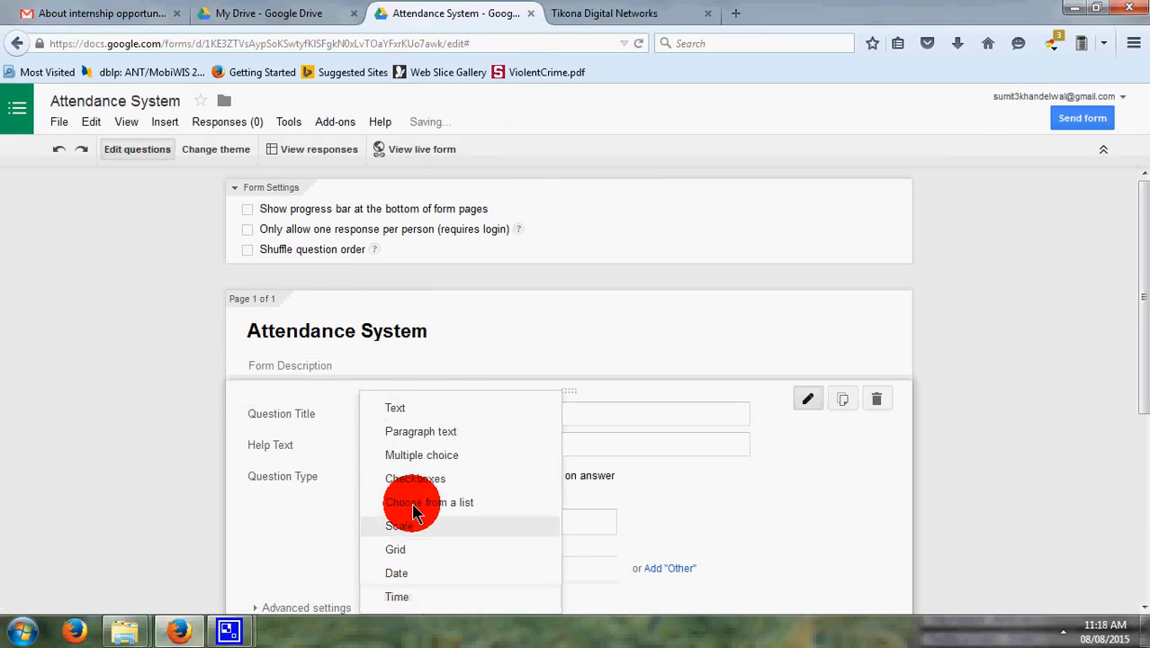
left_click(428, 503)
Enter A, B, C and D as the four list options of the Name of faculty question
left_click(459, 528)
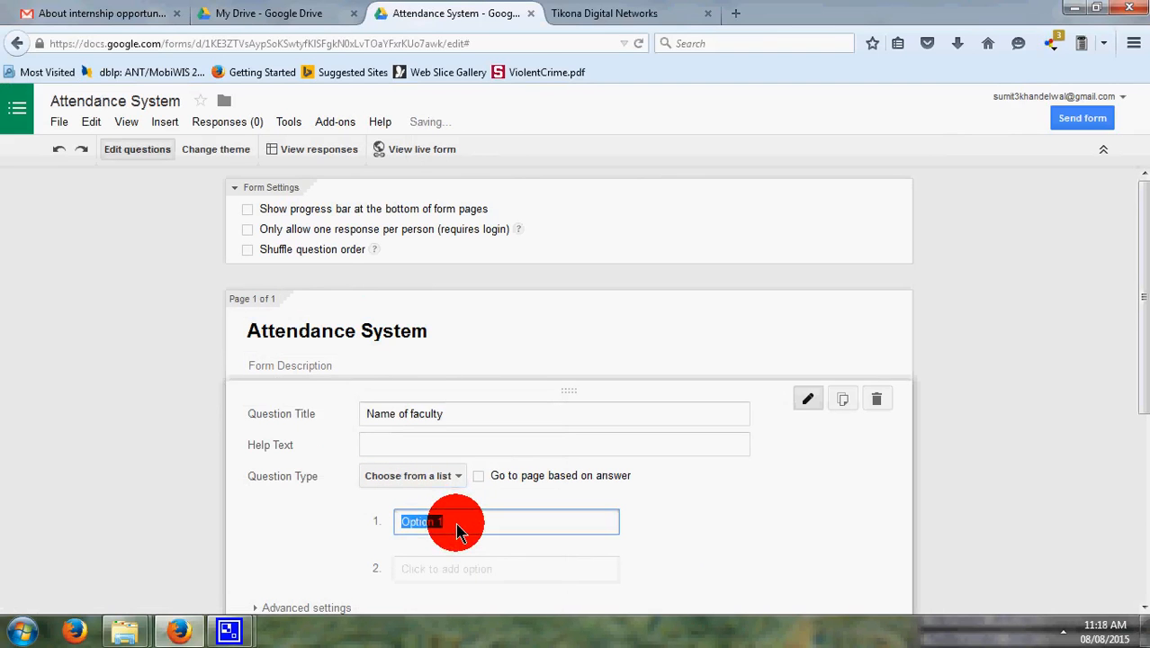
type("A")
left_click(441, 569)
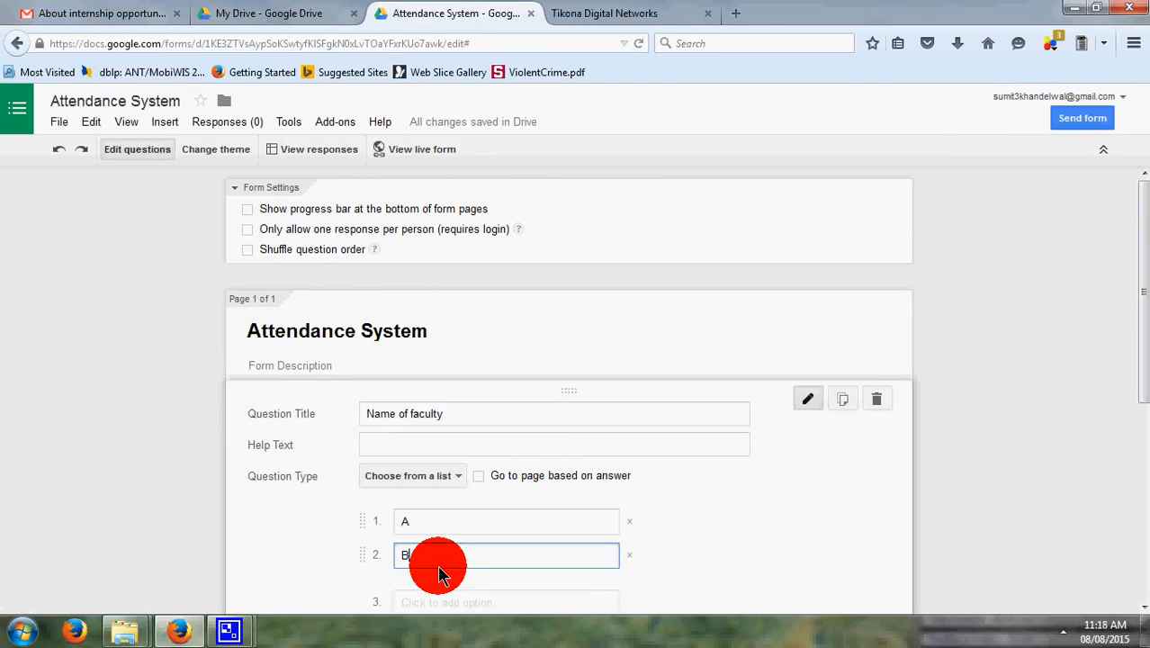
scroll(432, 540, "down", 2)
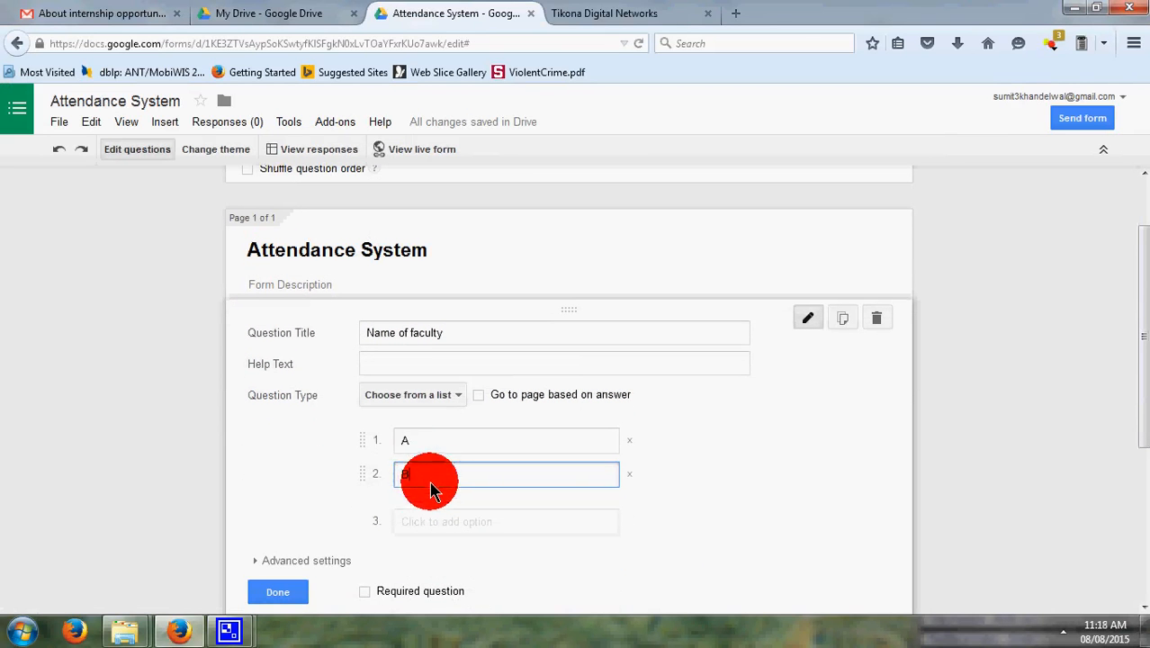
left_click(432, 521)
type("C")
left_click(441, 555)
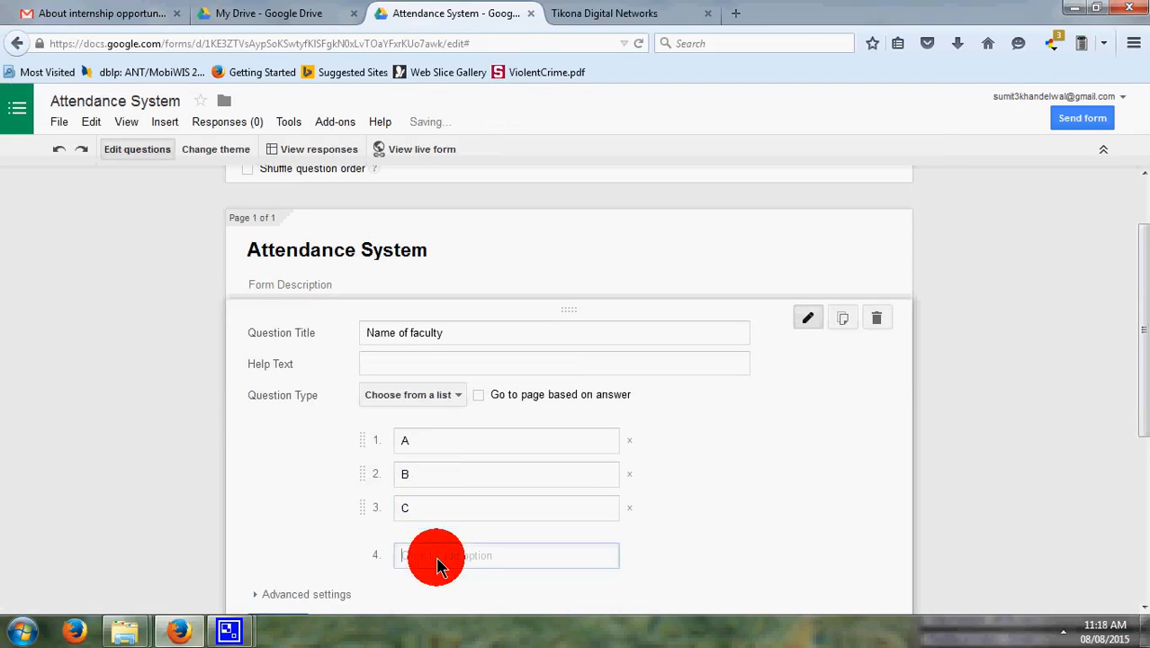
type("D")
Make the Name of faculty question required and finish editing it
scroll(434, 532, "down", 3)
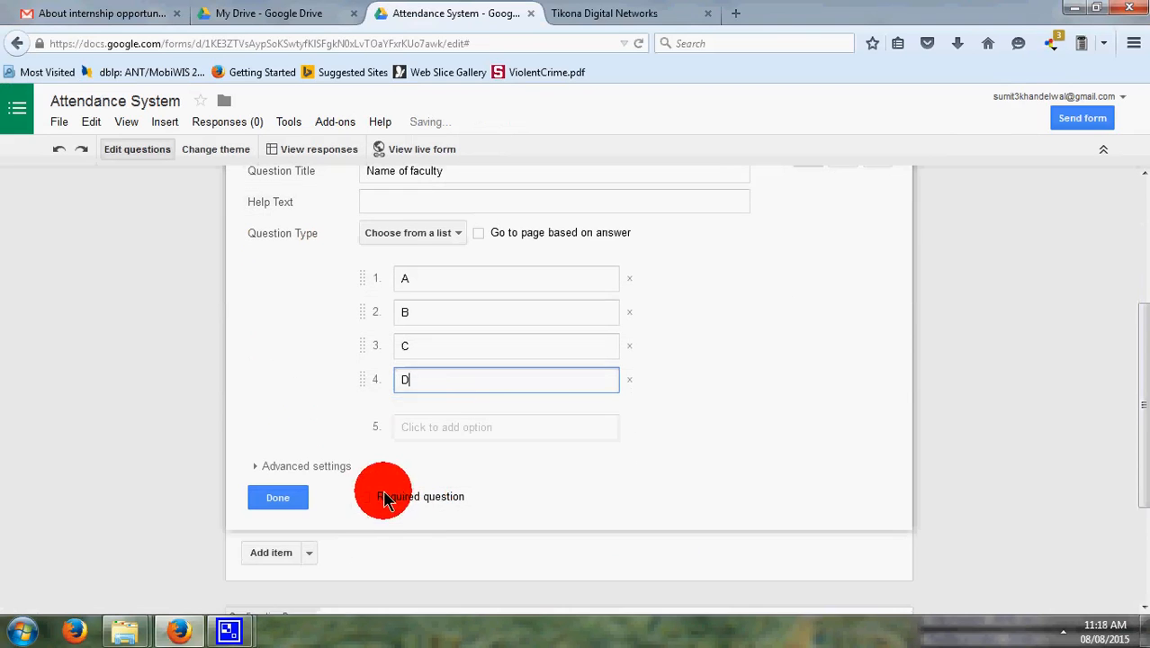
left_click(365, 497)
left_click(300, 504)
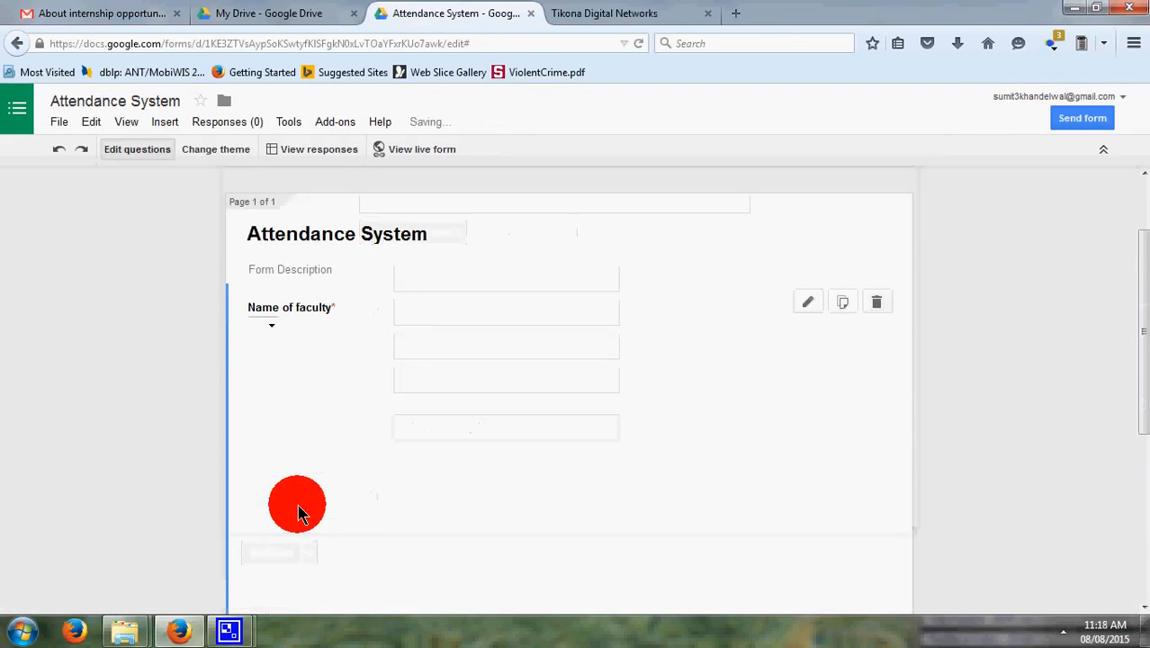
Add a Choose from a list question titled "Name of Subject" with the options Sub1, Sub2, Sub3 and Sub4
left_click(310, 374)
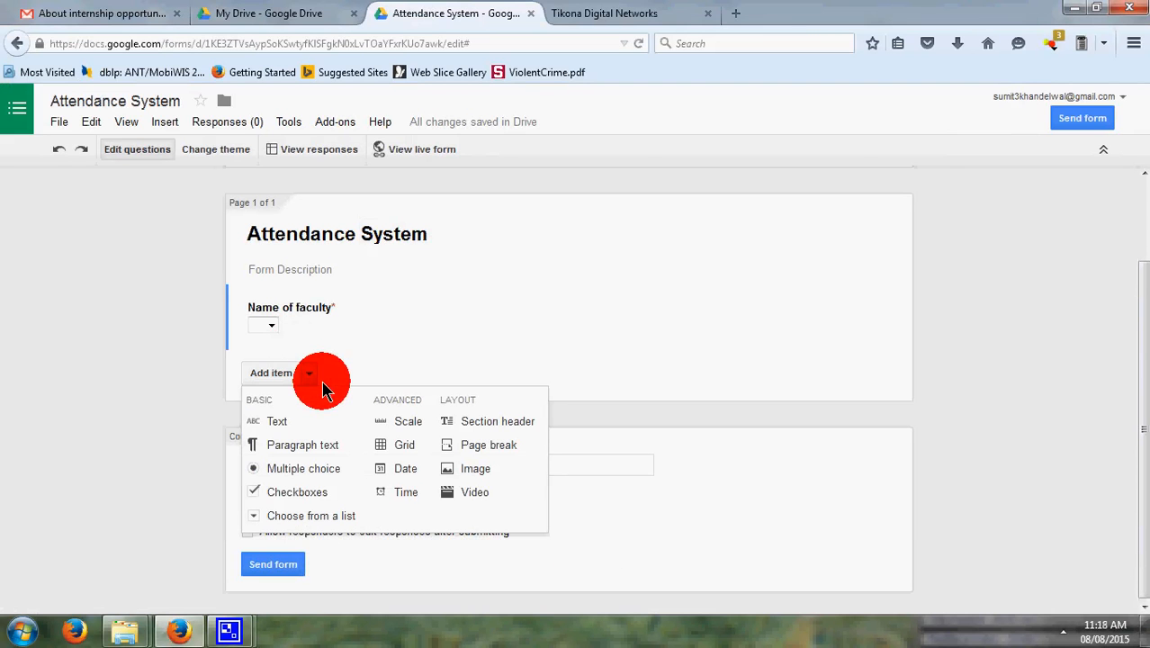
left_click(317, 521)
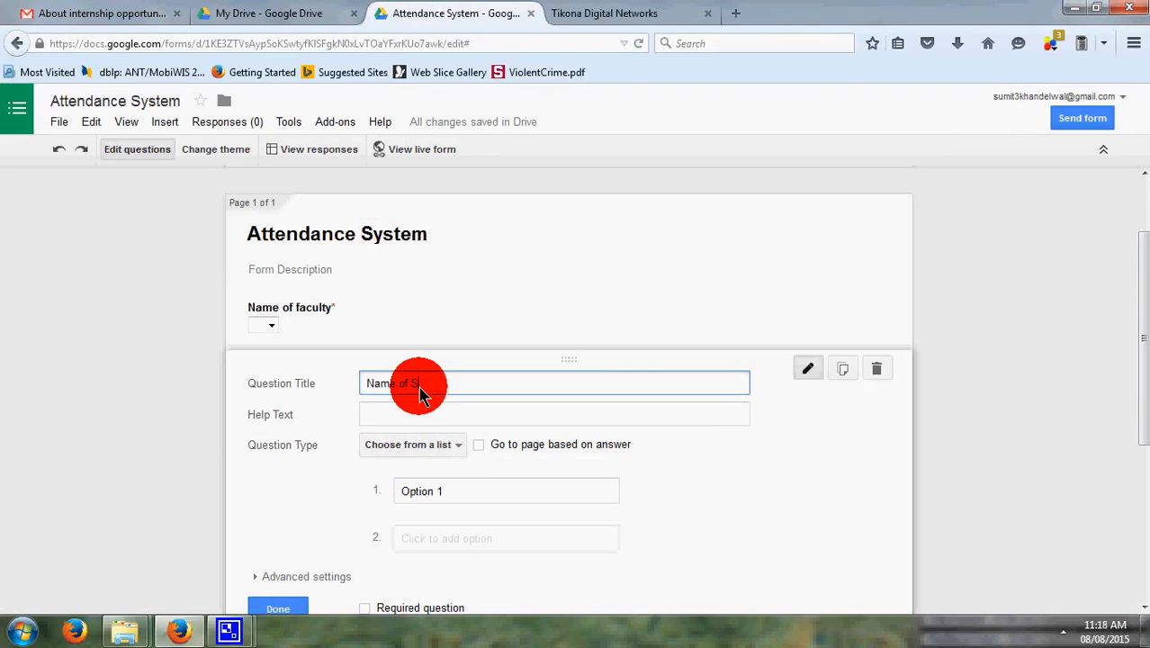
left_click(450, 495)
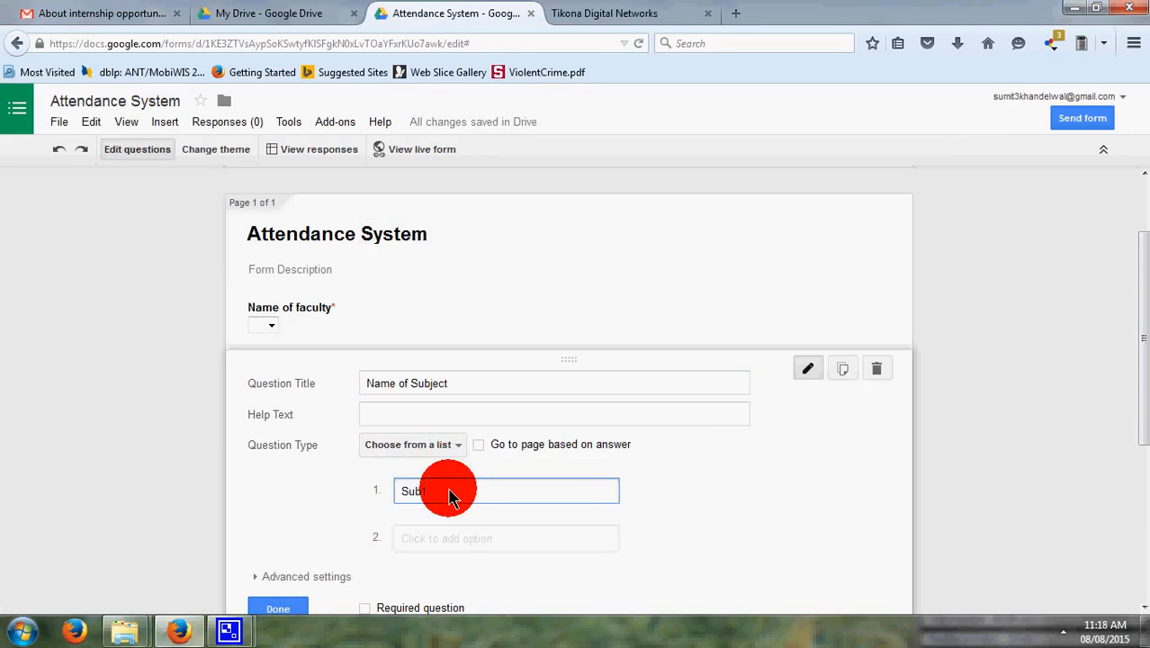
left_click_drag(450, 489, 393, 490)
left_click(436, 533)
key("ctrl+c")
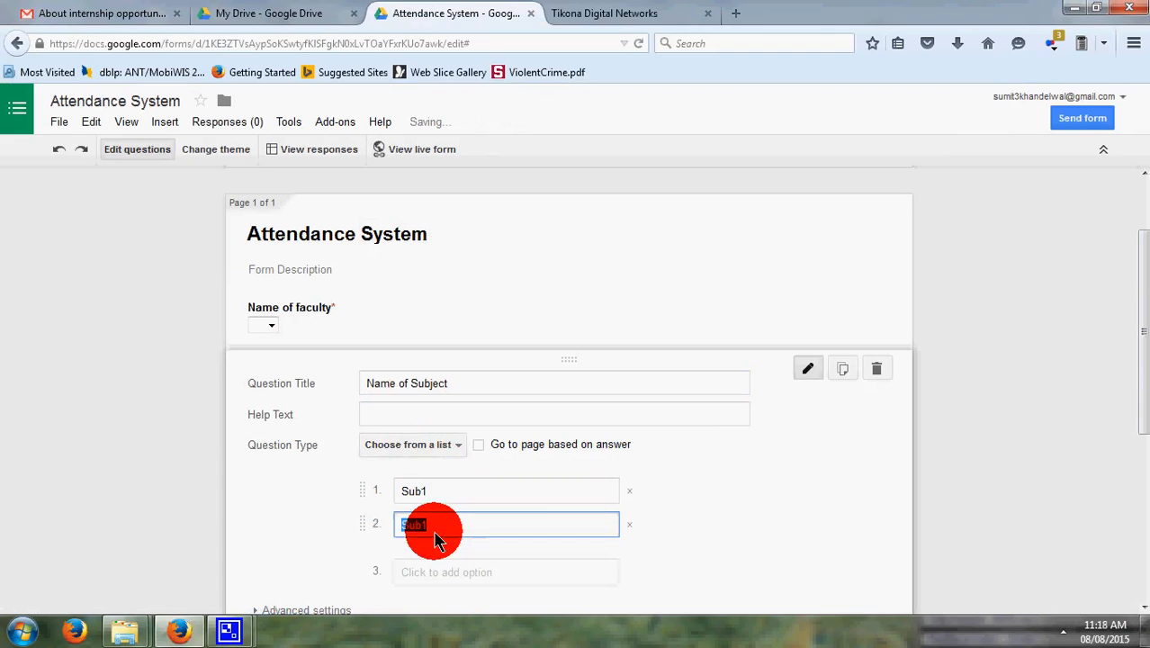
left_click(445, 573)
type("Sub3")
left_click(429, 604)
key("ctrl+v")
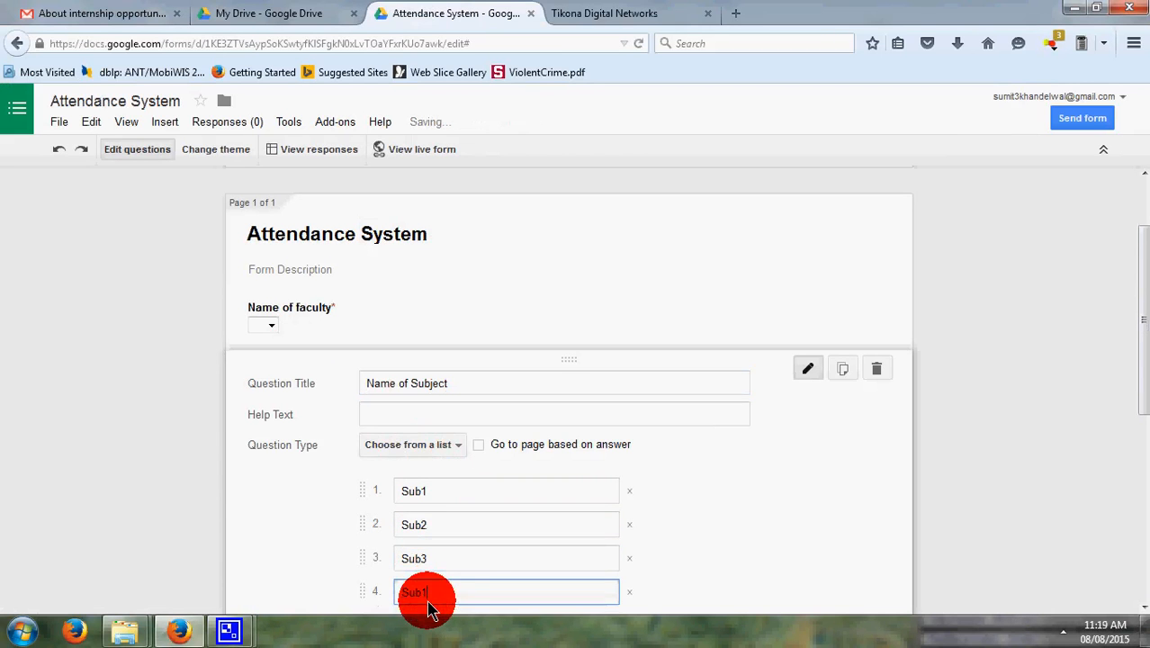
Make the Name of Subject question required and finish editing it
scroll(436, 596, "down", 2)
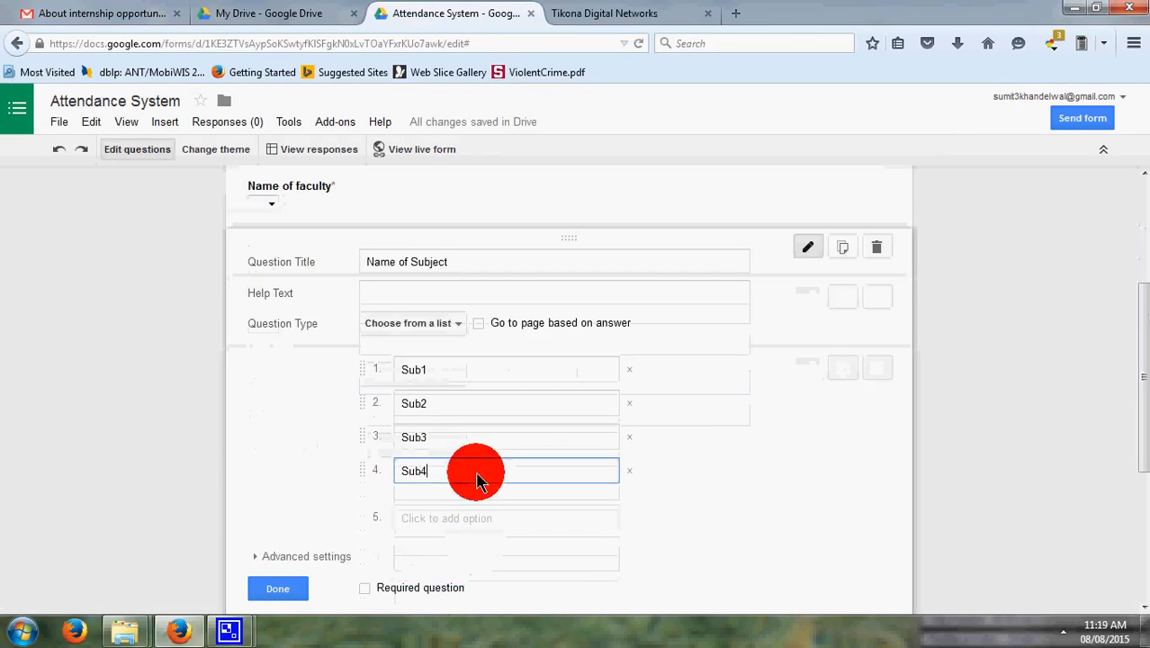
left_click(365, 591)
left_click(290, 590)
Add a required Date question titled "Date" below the Name of Subject question
left_click(309, 373)
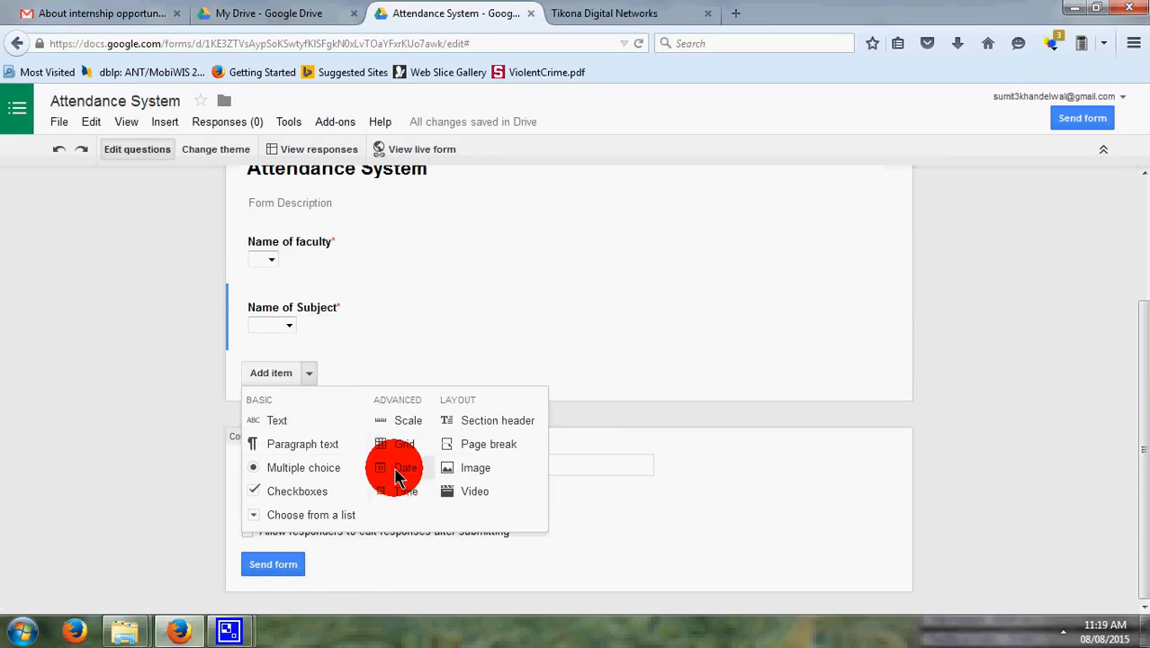
left_click(396, 473)
type("Da")
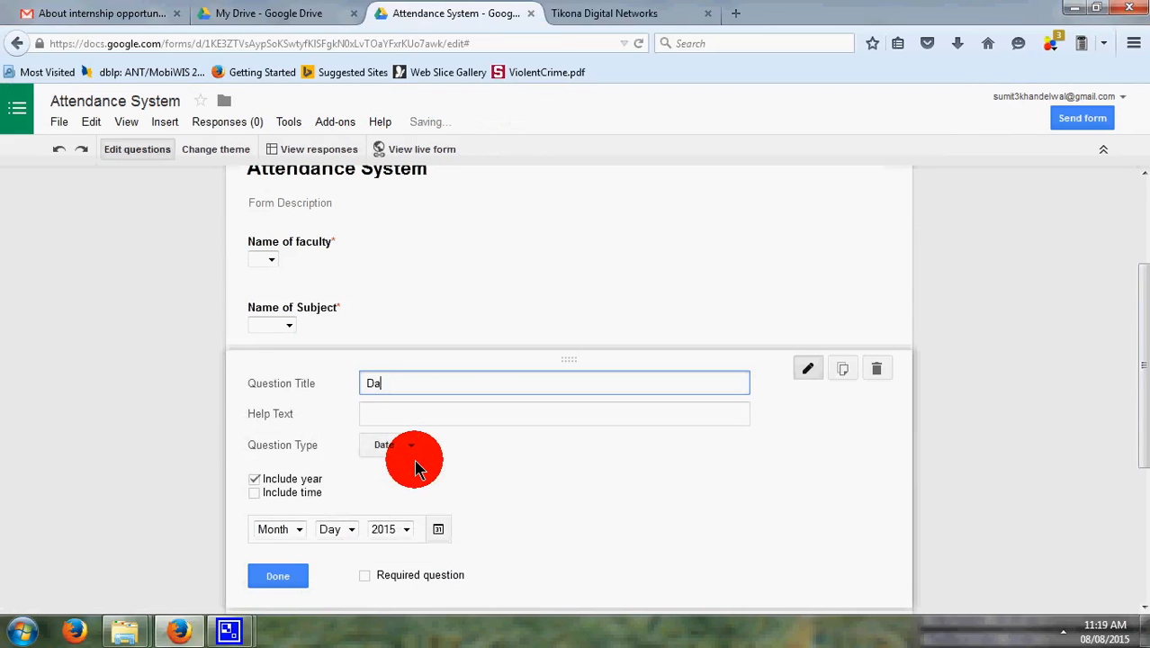
left_click(364, 576)
left_click(277, 577)
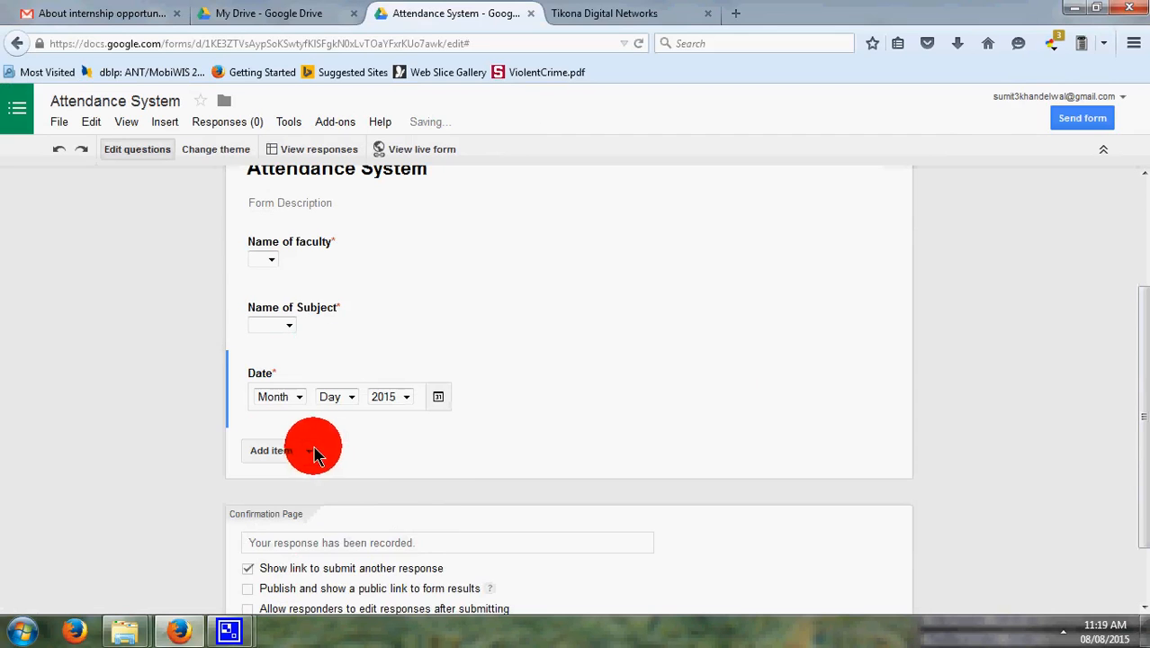
Add a required Time question titled "Time" below the Date question
left_click(308, 450)
left_click(402, 569)
type("Time")
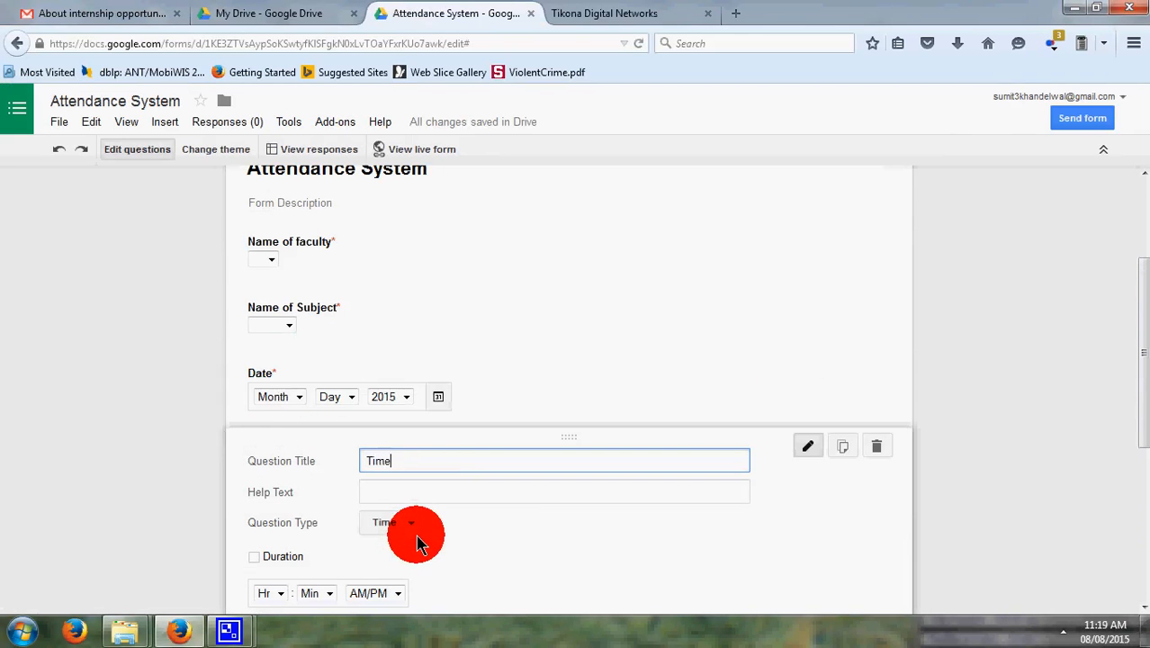
scroll(410, 522, "down", 3)
left_click(364, 519)
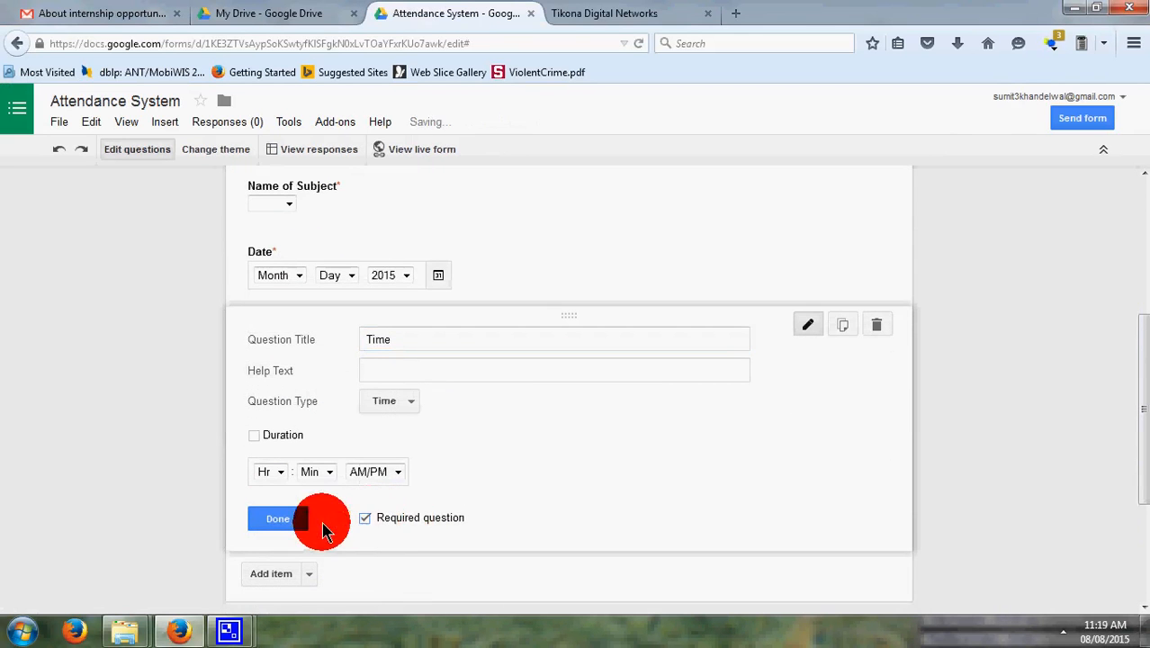
left_click(278, 520)
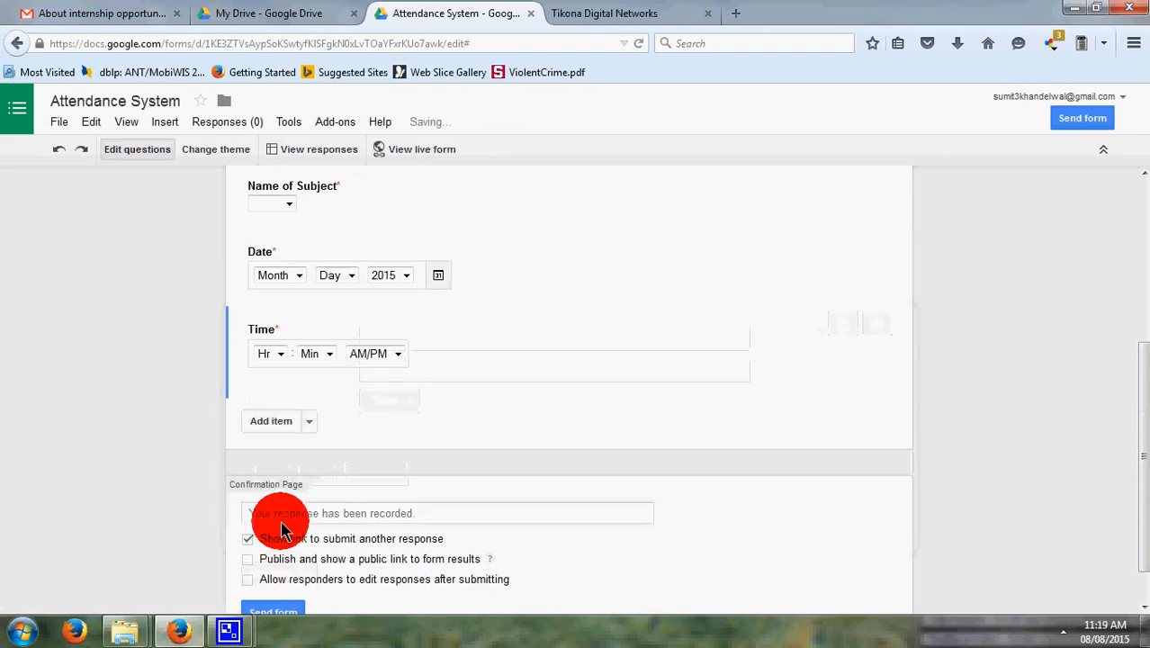
Add a Grid question titled "A" below the Time question, with ten rows labelled 1 through 10
left_click(302, 409)
left_click(393, 478)
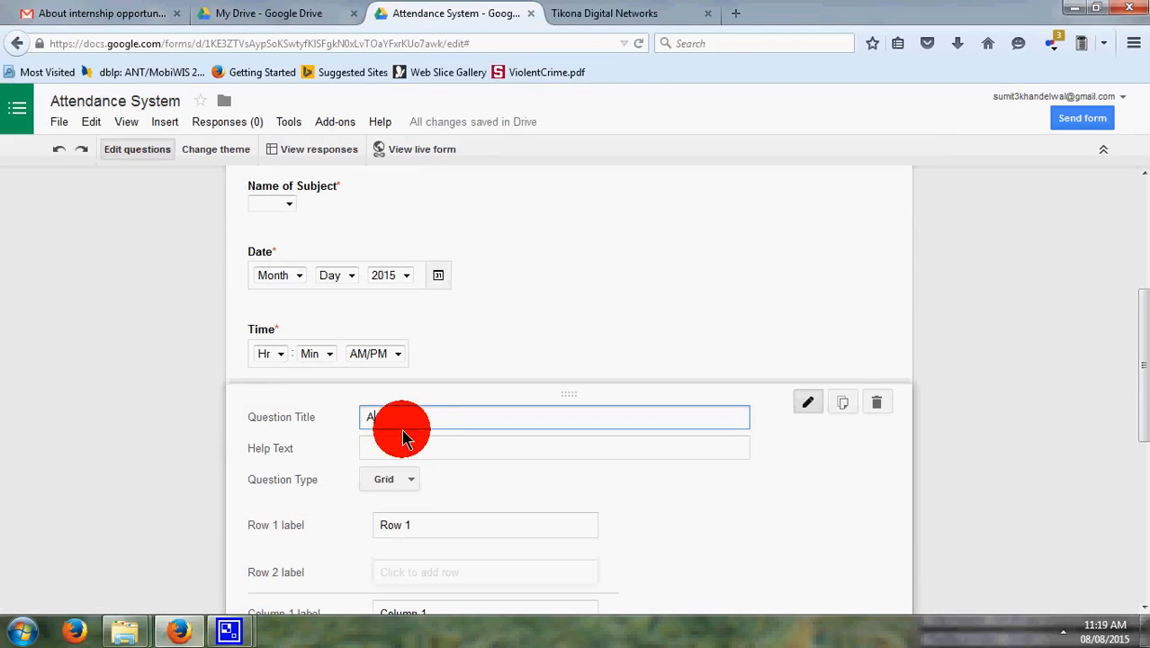
left_click(418, 532)
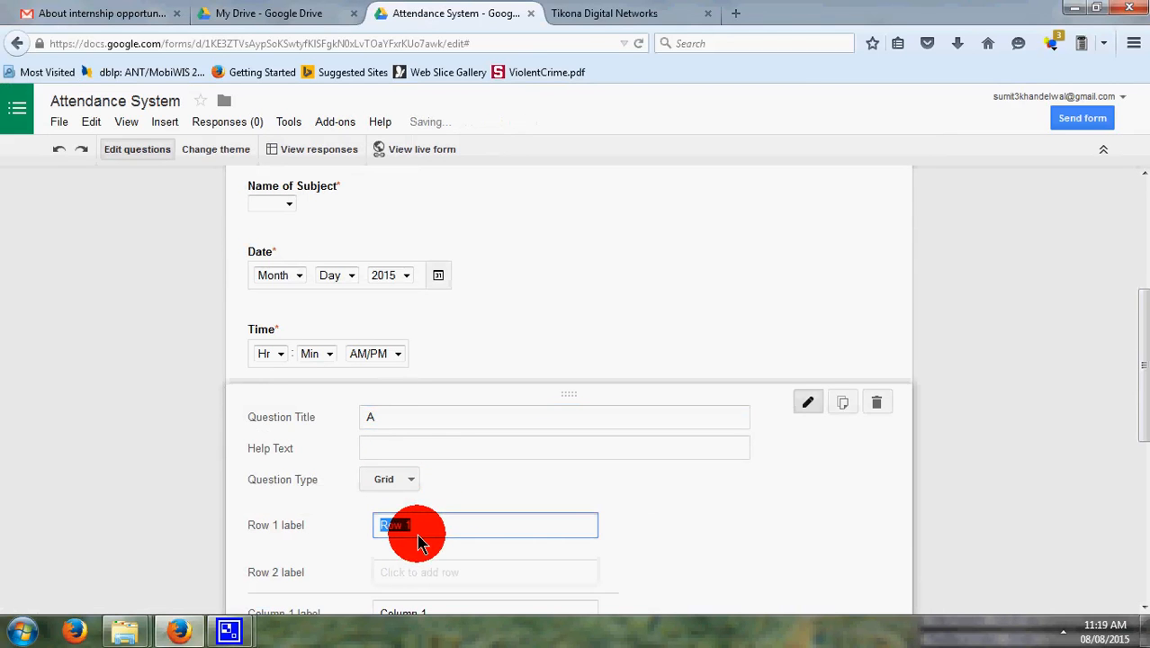
type("1")
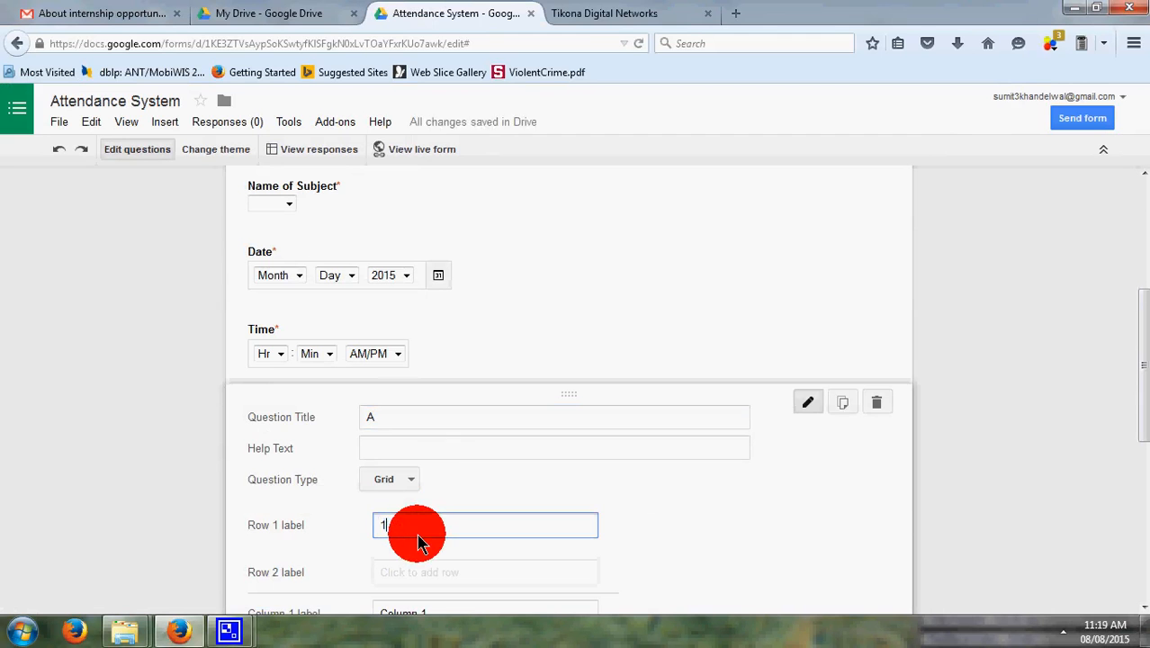
key("Return")
type("2")
key("Return")
type("3")
key("Return")
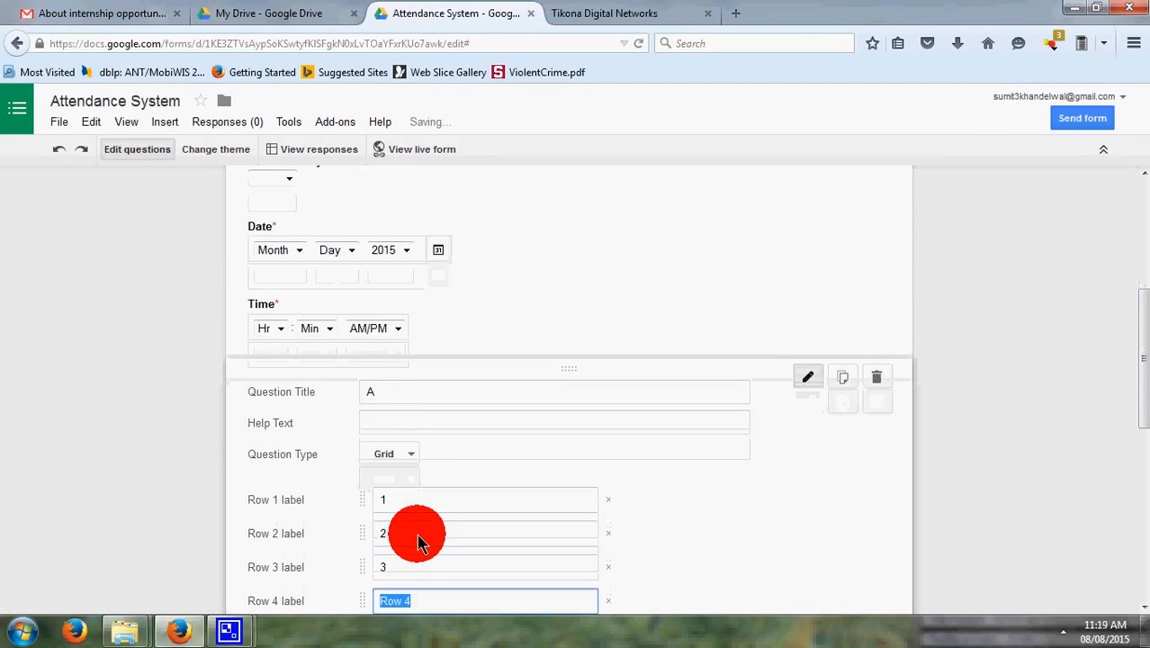
type("4")
key("Return")
type("5")
key("Return")
type("6")
key("Return")
type("7")
key("Return")
type("8")
key("Return")
type("9")
key("Return")
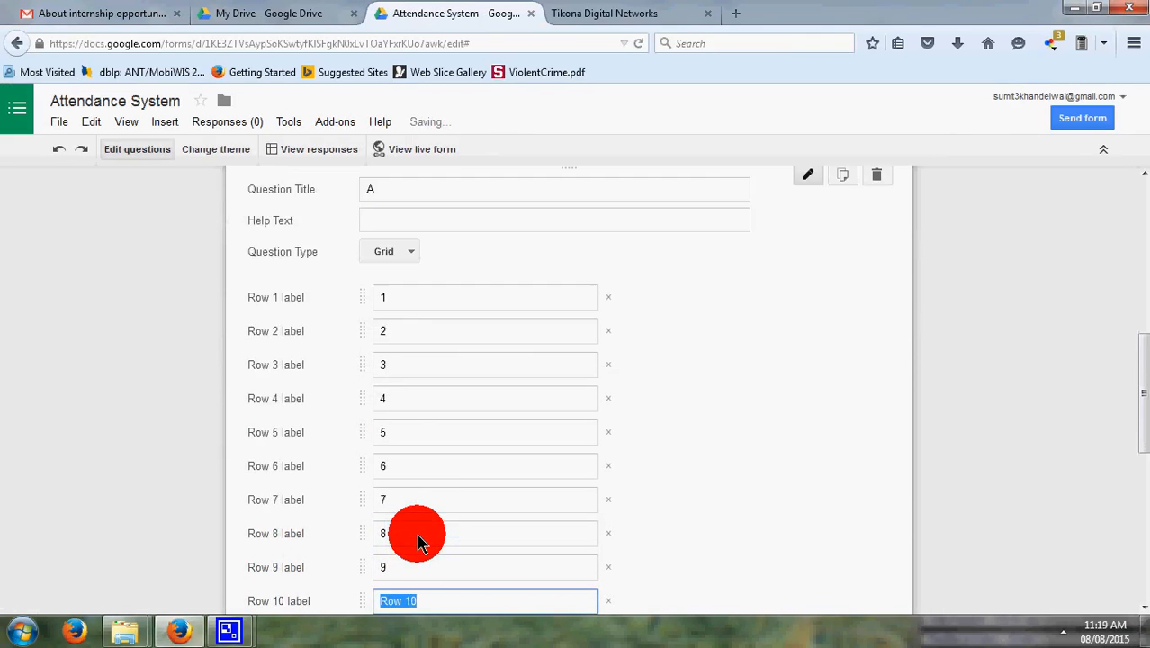
type("10")
Label the first two columns of the grid question P and A
scroll(414, 536, "down", 4)
left_click(444, 493)
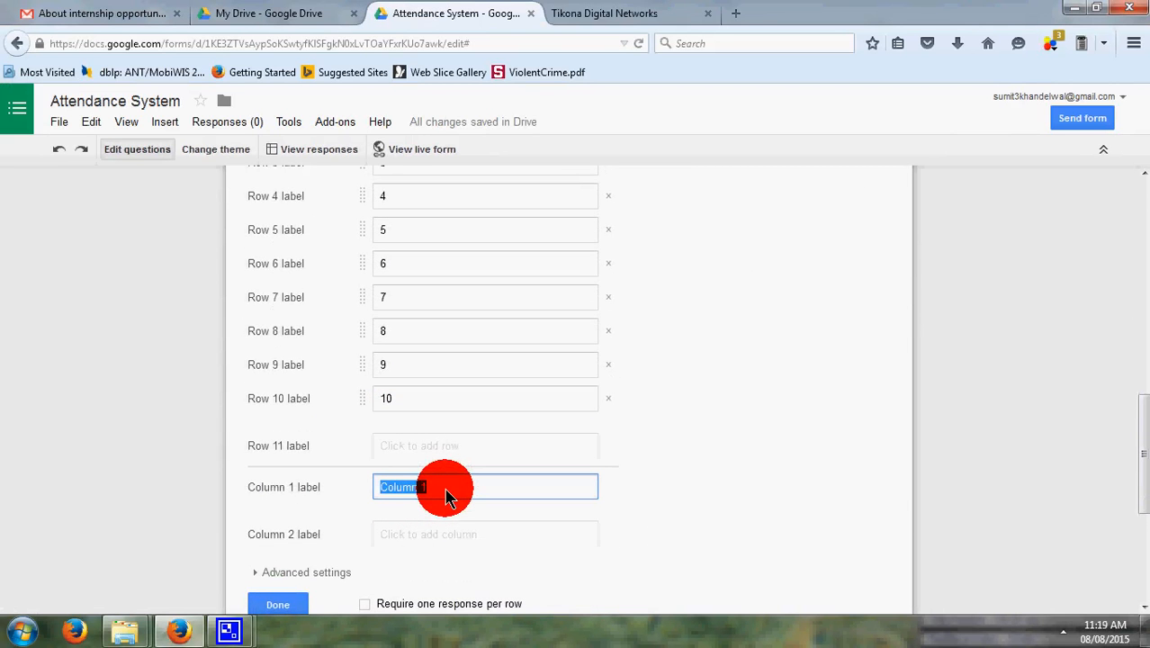
type("P")
left_click(424, 532)
type("A")
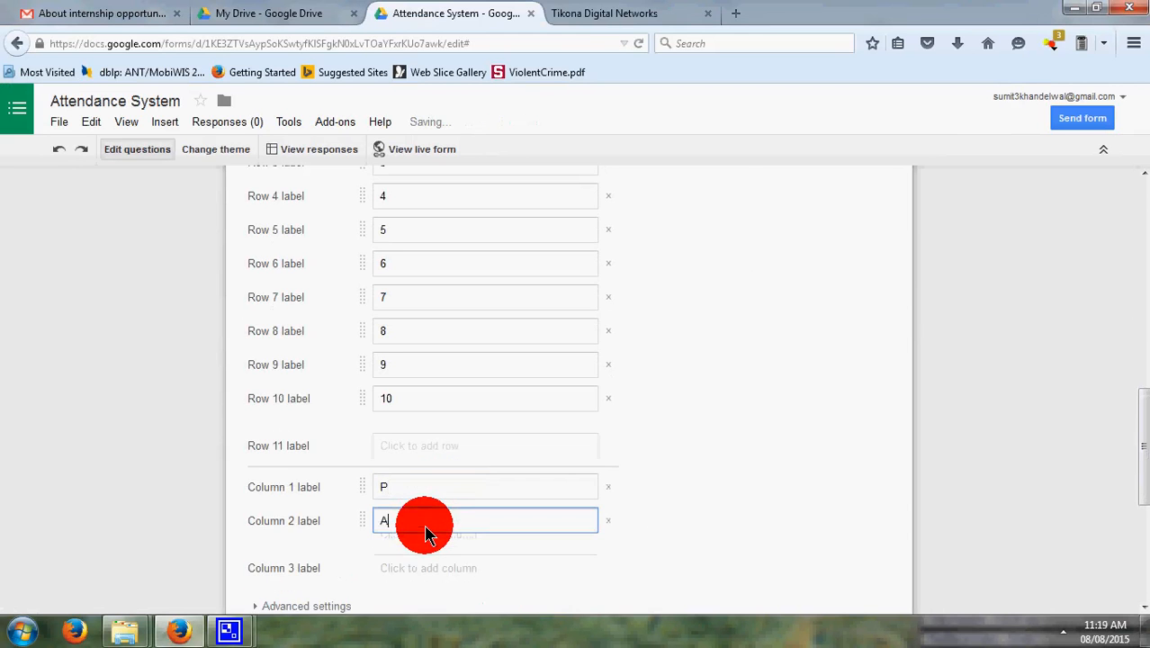
Add the help text "P = Present , A = Absent" to the grid question, require one response per row and finish editing it
scroll(430, 533, "up", 3)
scroll(431, 533, "up", 2)
left_click(393, 260)
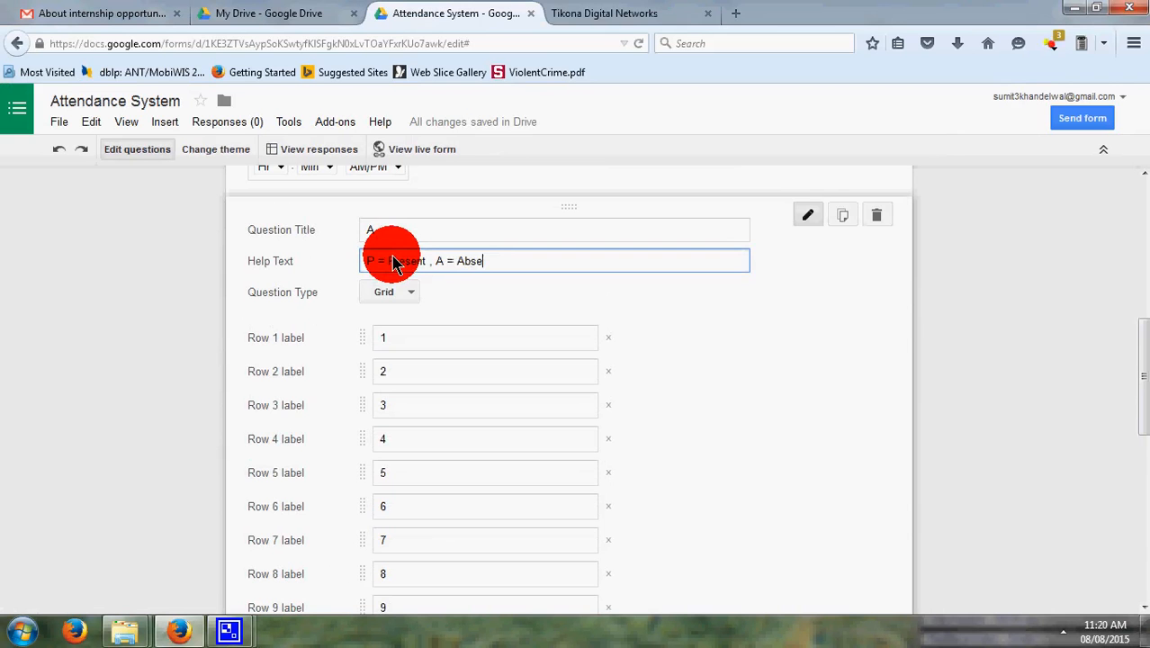
scroll(410, 275, "down", 4)
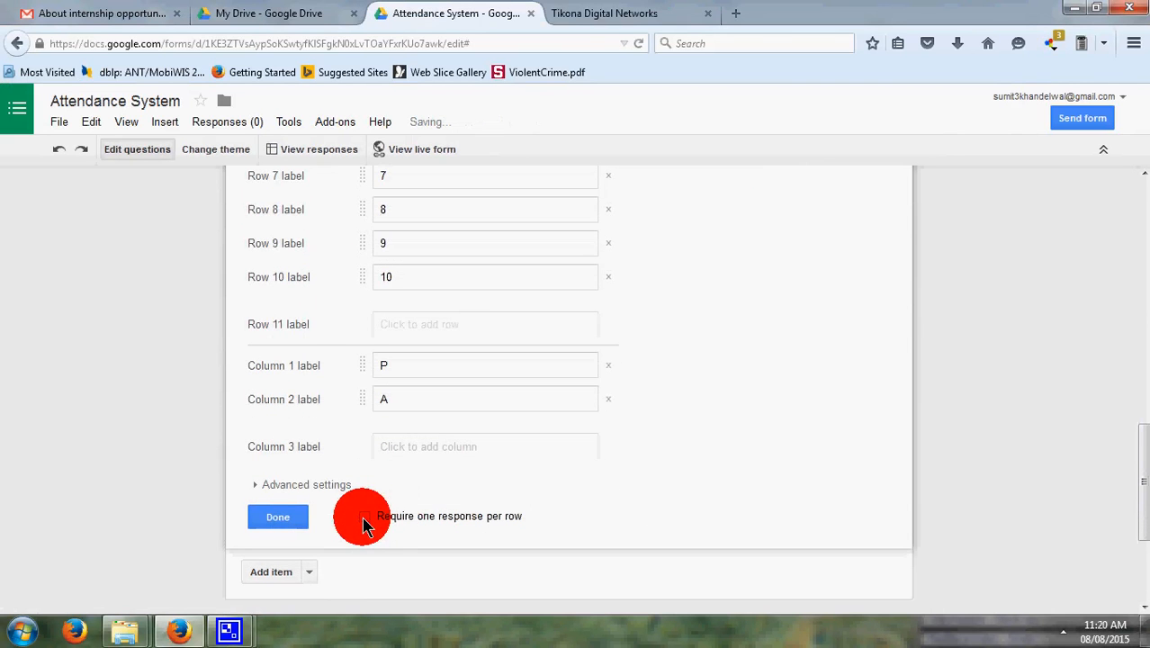
left_click(364, 517)
left_click(275, 516)
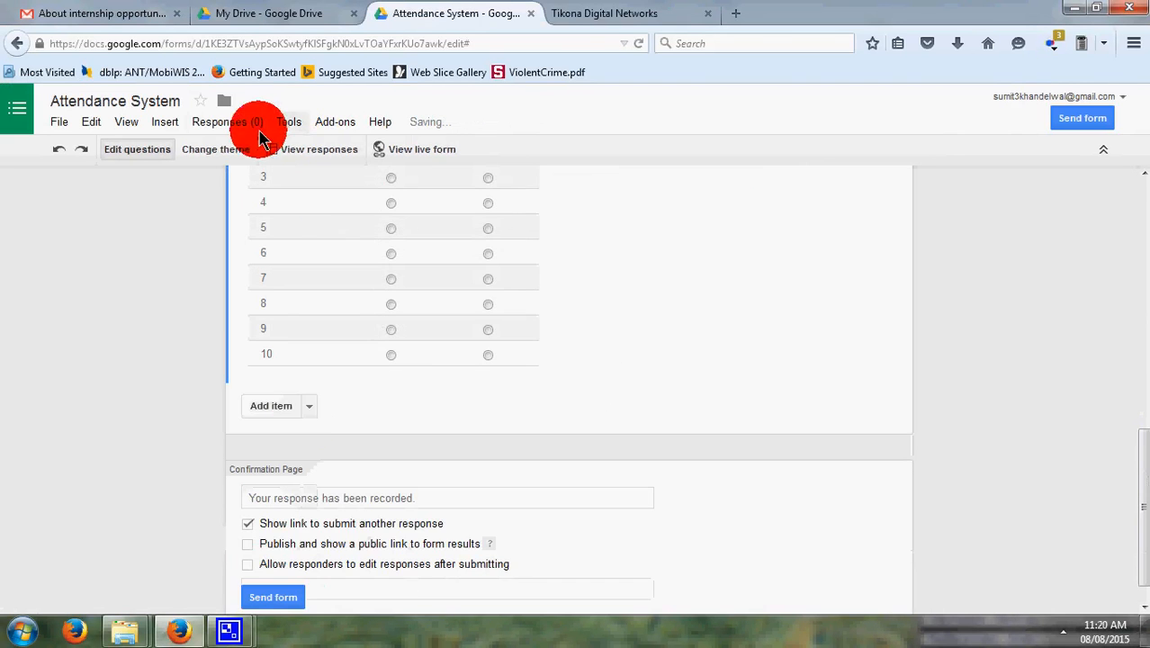
Change the form's theme to Simple Pink
left_click(220, 149)
left_click_drag(1138, 218, 1127, 533)
left_click(1051, 363)
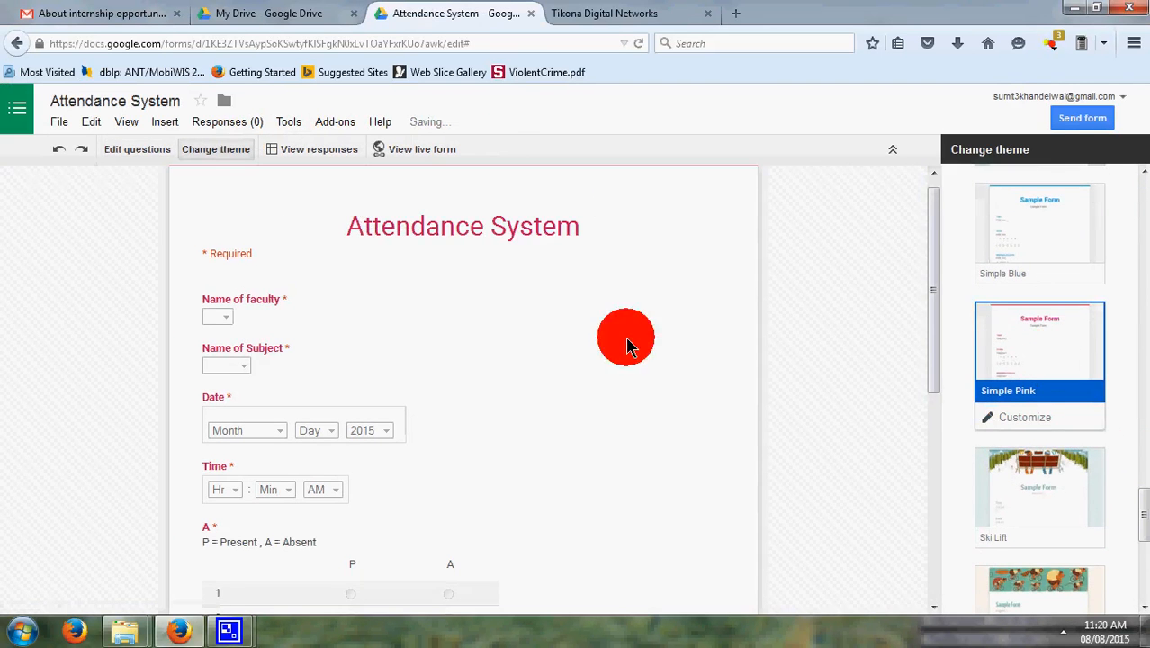
View the live form from its title to the submit area, and close it without submitting
left_click(411, 151)
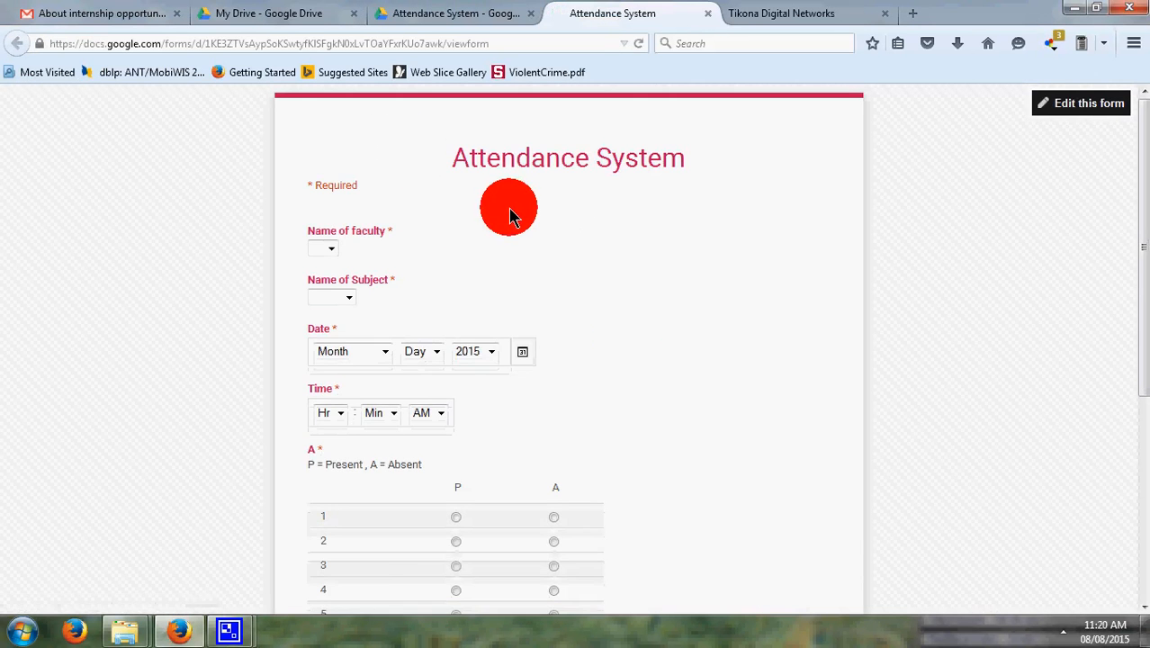
scroll(521, 198, "down", 5)
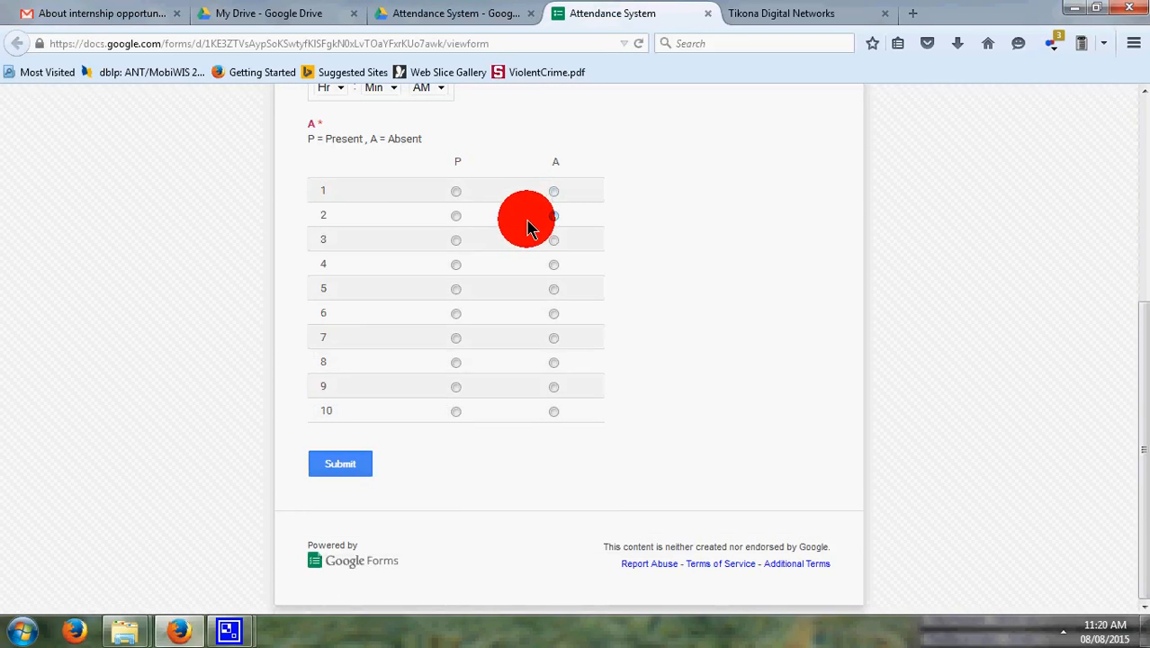
scroll(526, 234, "up", 5)
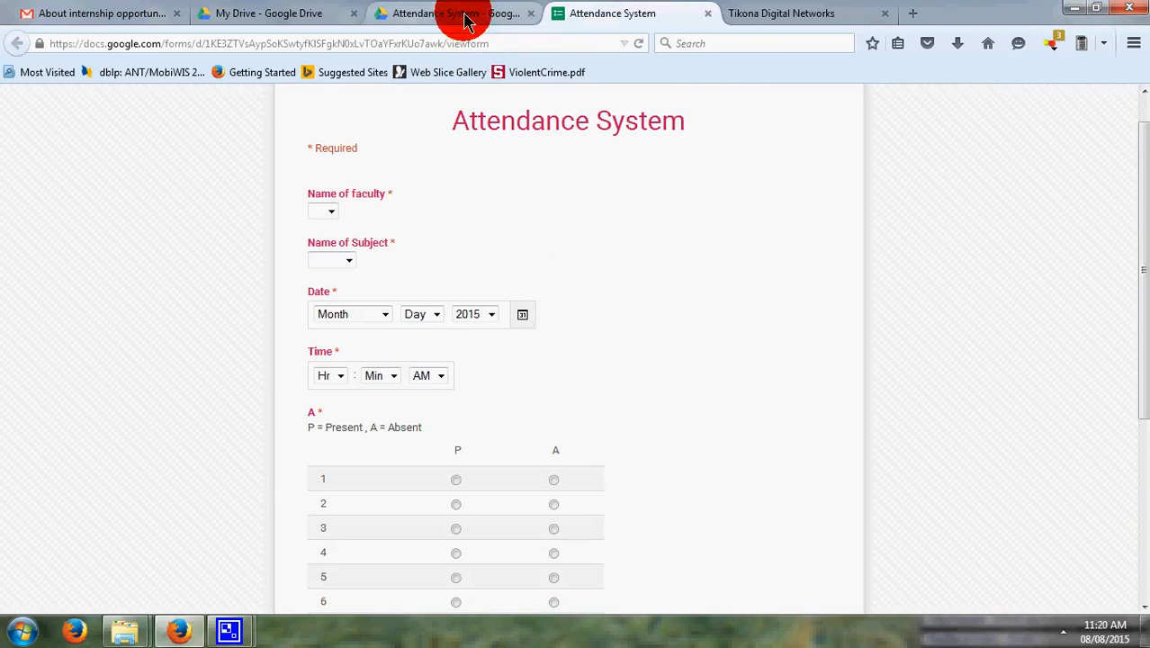
left_click(708, 12)
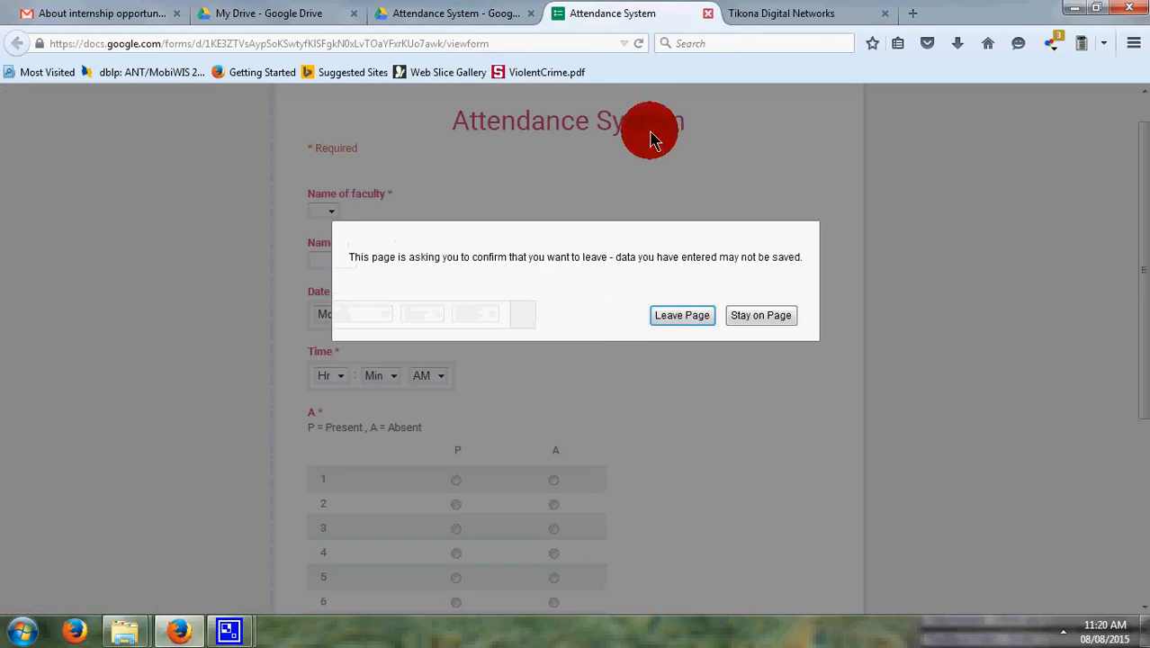
left_click(675, 320)
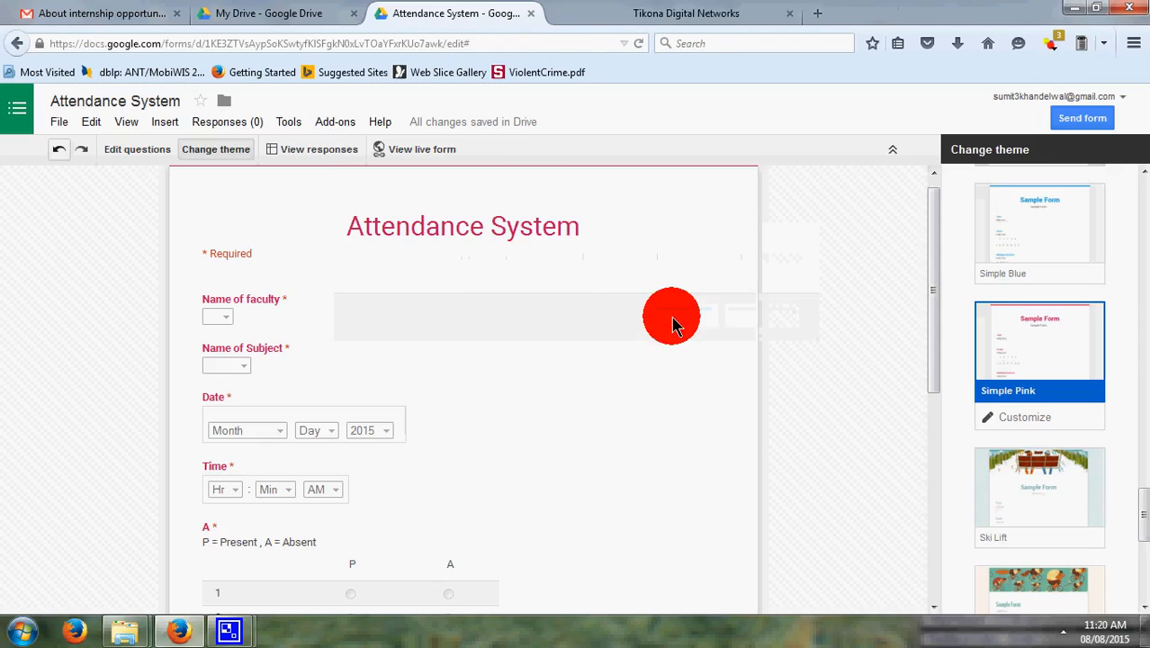
Open the form's responses spreadsheet and resize columns A through O to fit their data
left_click(299, 150)
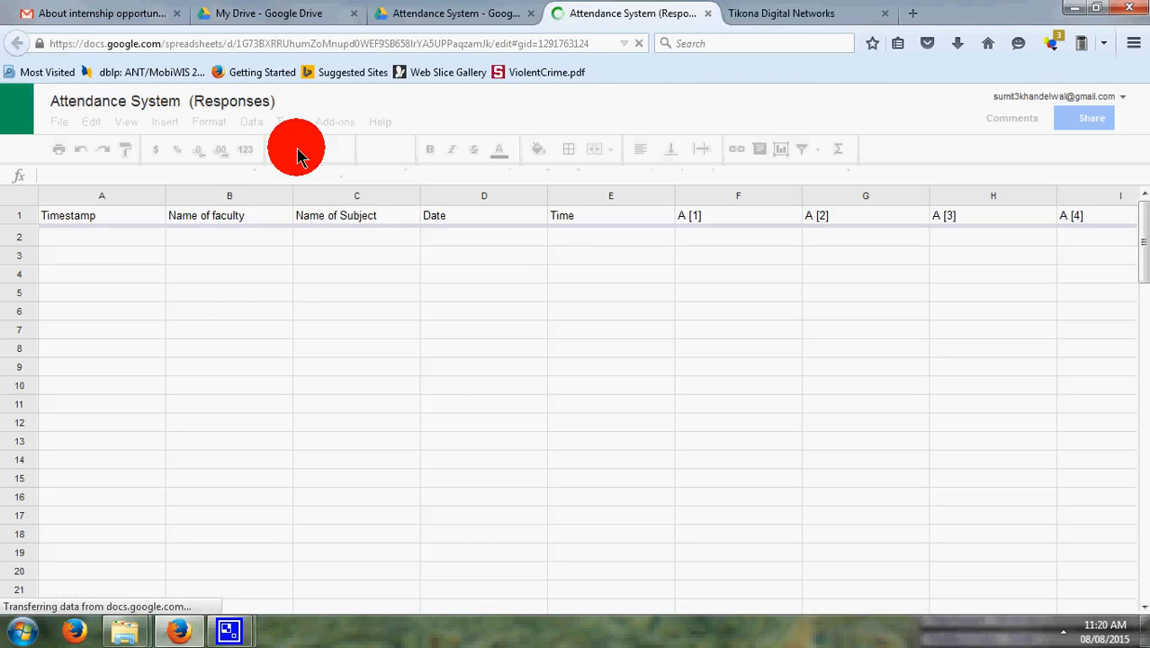
left_click(81, 196)
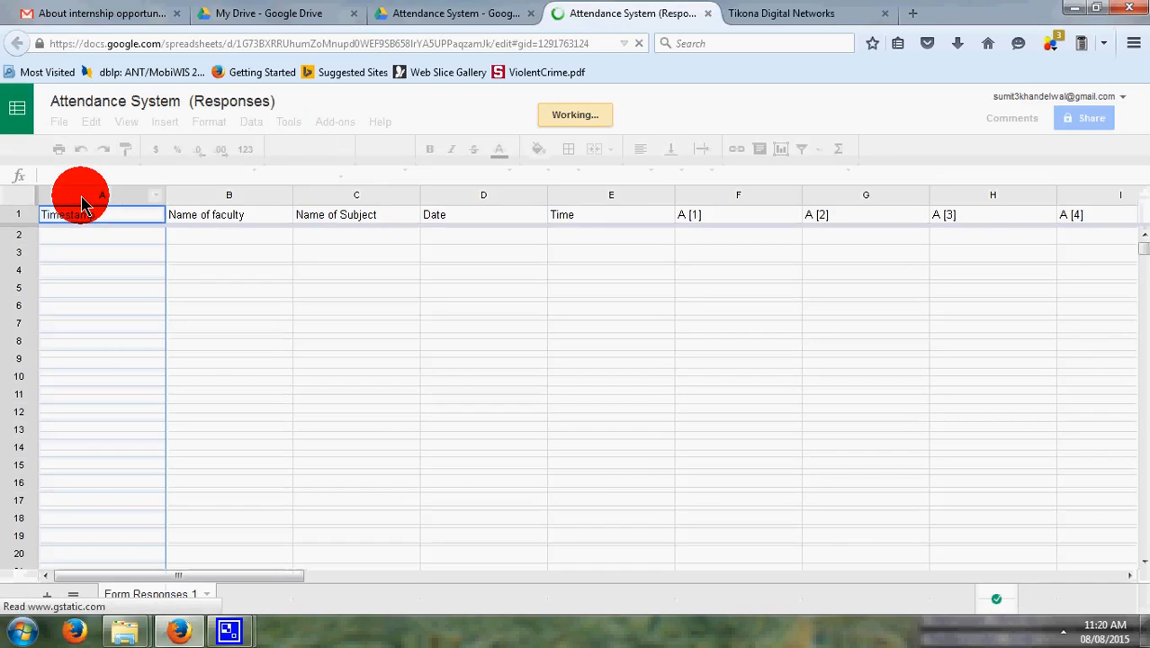
key("shift+Right")
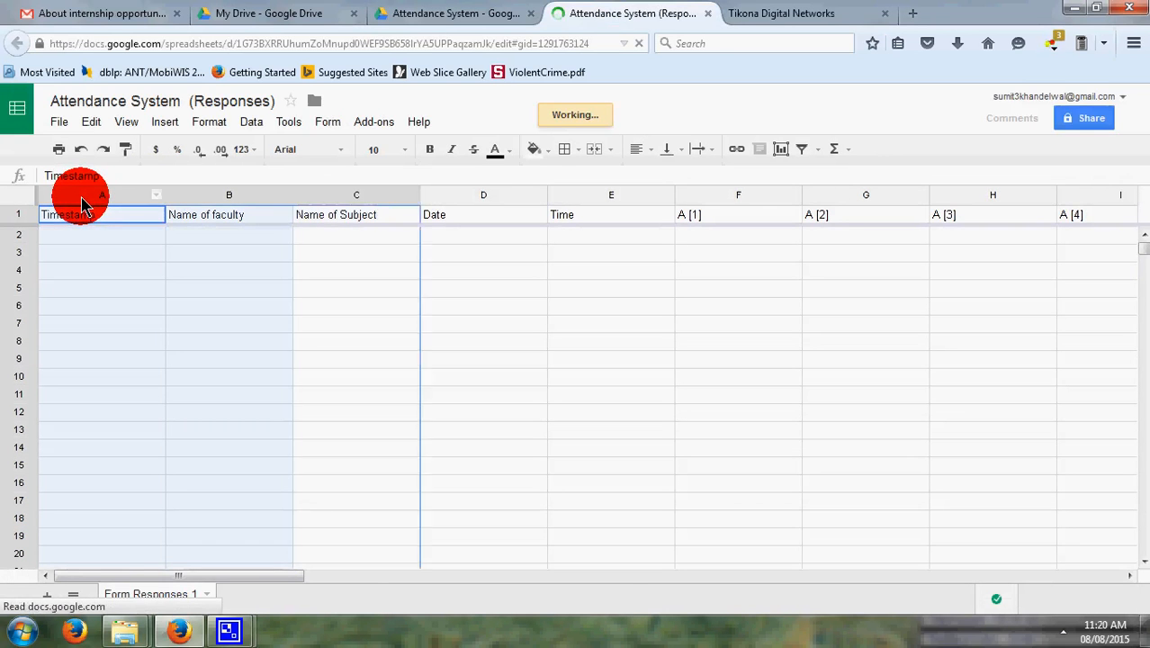
key("shift+Right")
key("shift+Right")
key("shift+Right")
key("shift+Right")
key("shift+Right")
key("shift+Right")
key("shift+Right")
key("shift+Right")
key("shift+Right")
key("shift+Right")
key("shift+Right")
key("shift+Right")
key("shift+Right")
key("shift+Right")
key("shift+Right")
key("shift+Right")
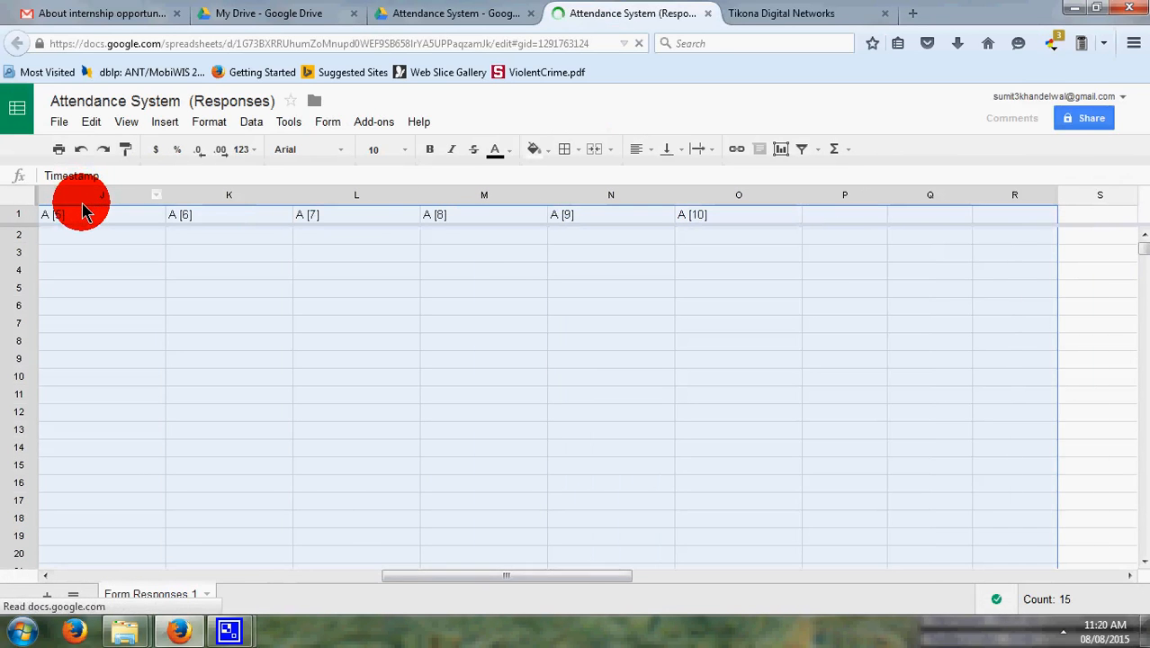
key("shift+Left")
key("shift+Left")
key("shift+Left")
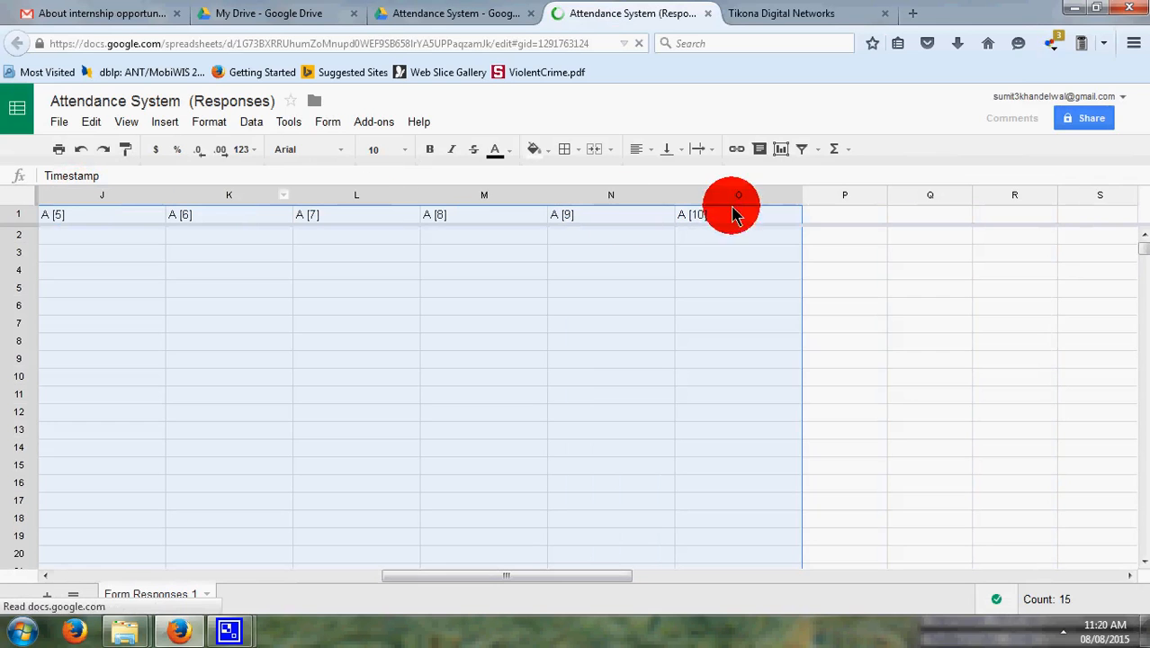
right_click(794, 199)
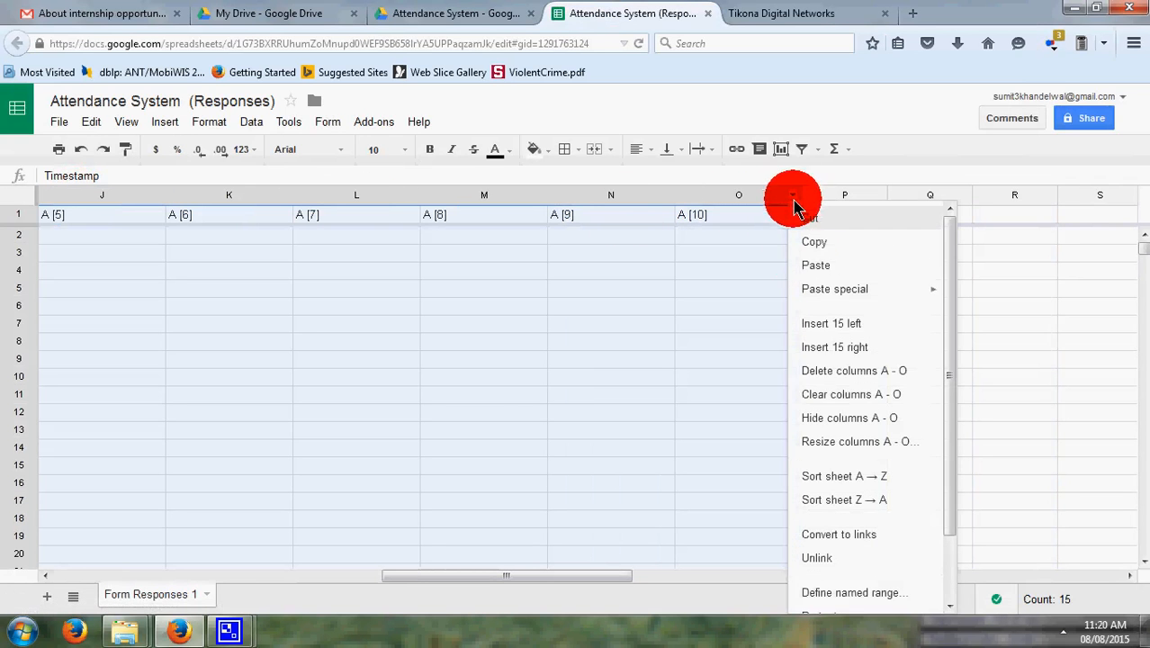
left_click(824, 443)
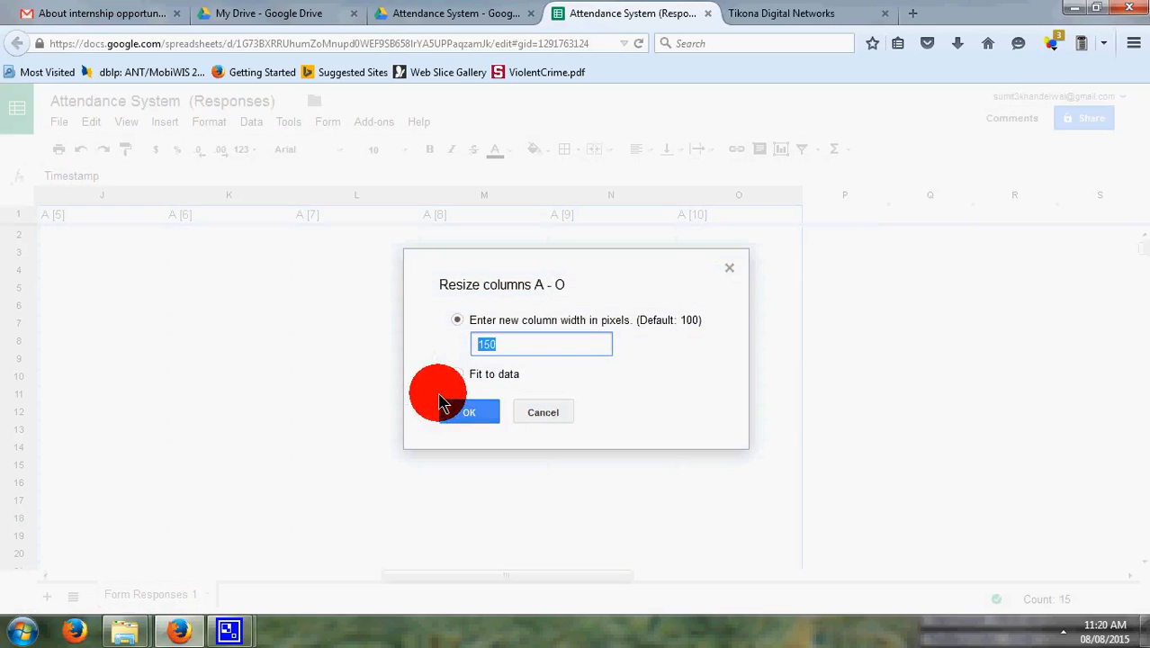
left_click(457, 375)
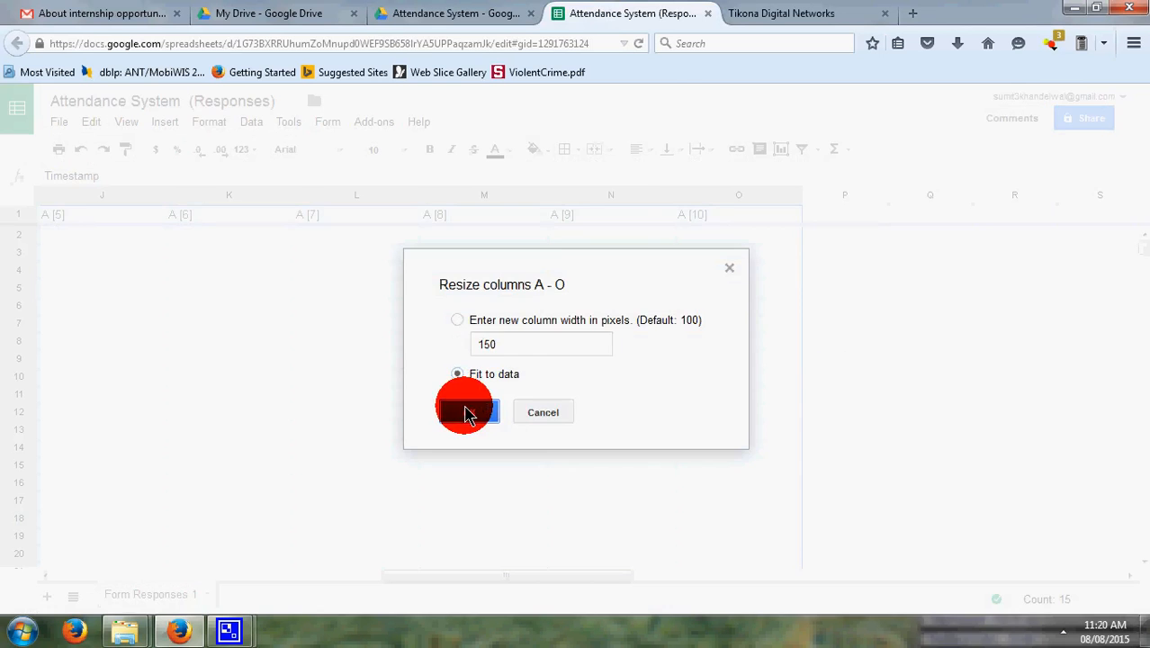
left_click(467, 412)
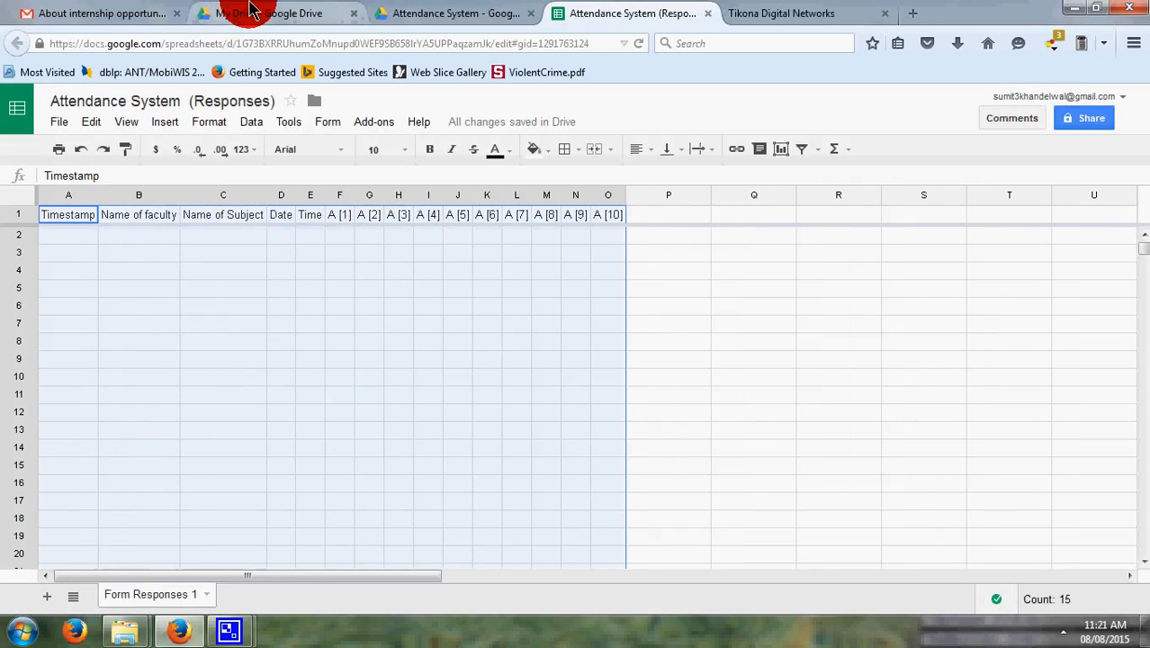
Get the short share link of the Attendance System form and open it in a new browser tab
left_click(295, 16)
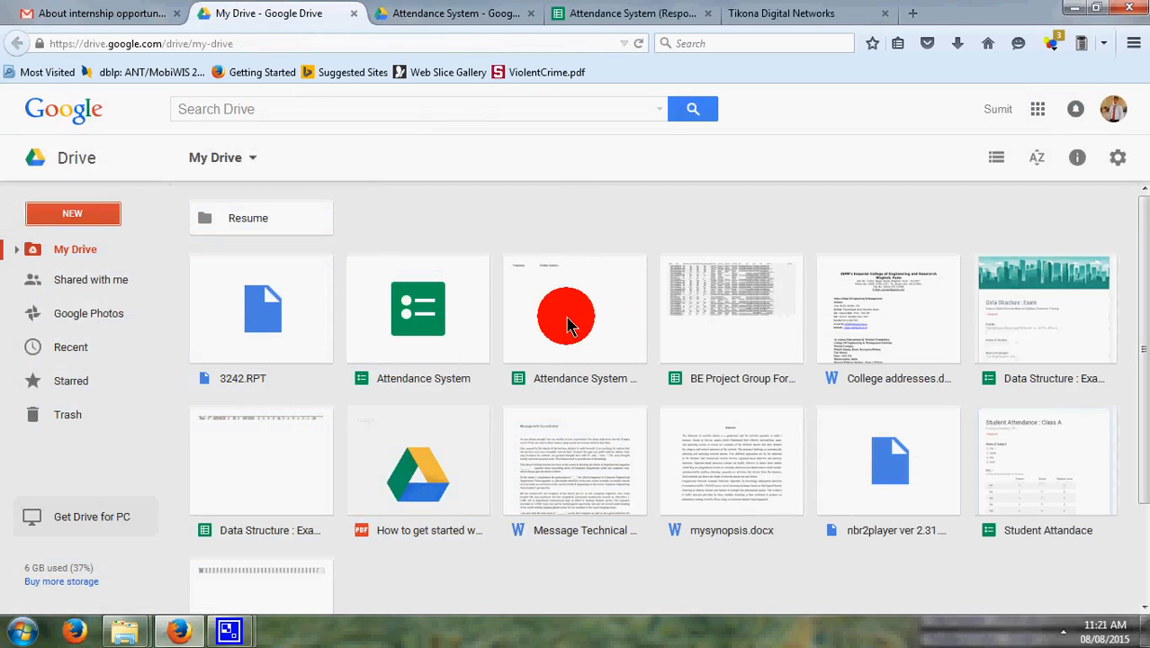
left_click(477, 20)
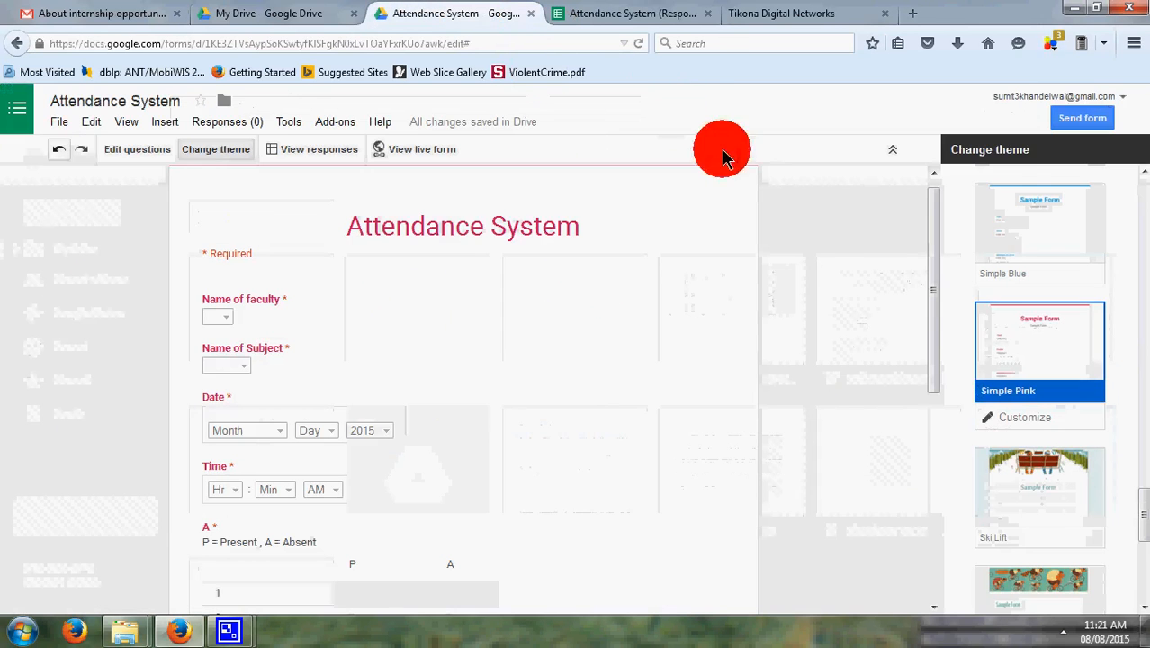
left_click(1083, 121)
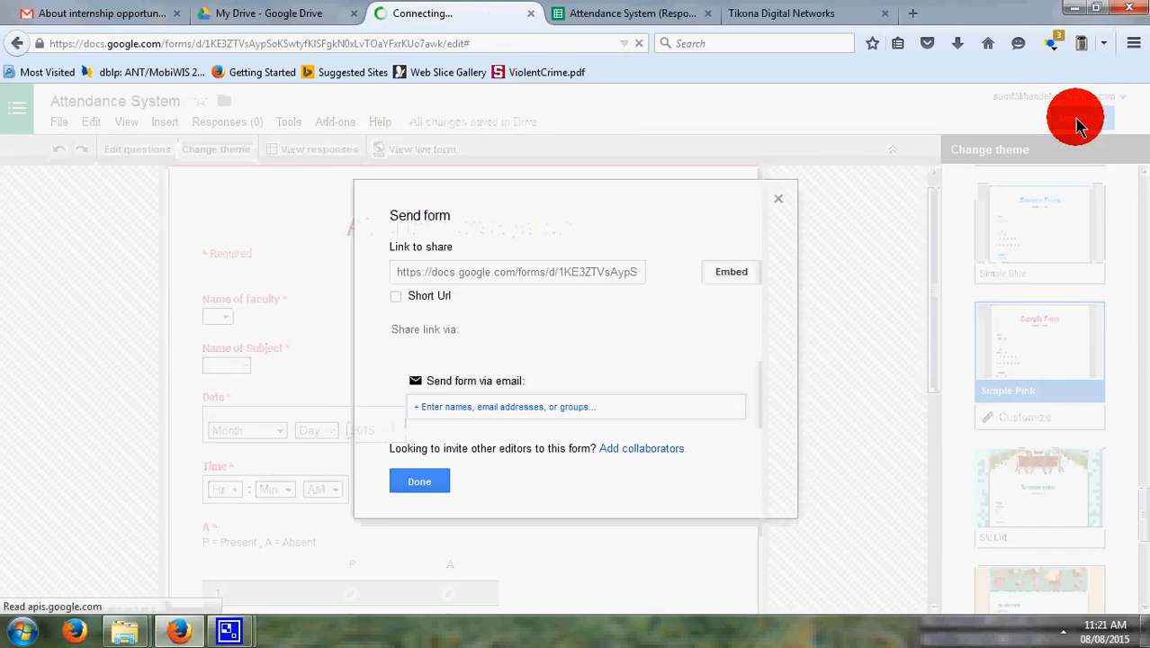
left_click(397, 296)
left_click(442, 278)
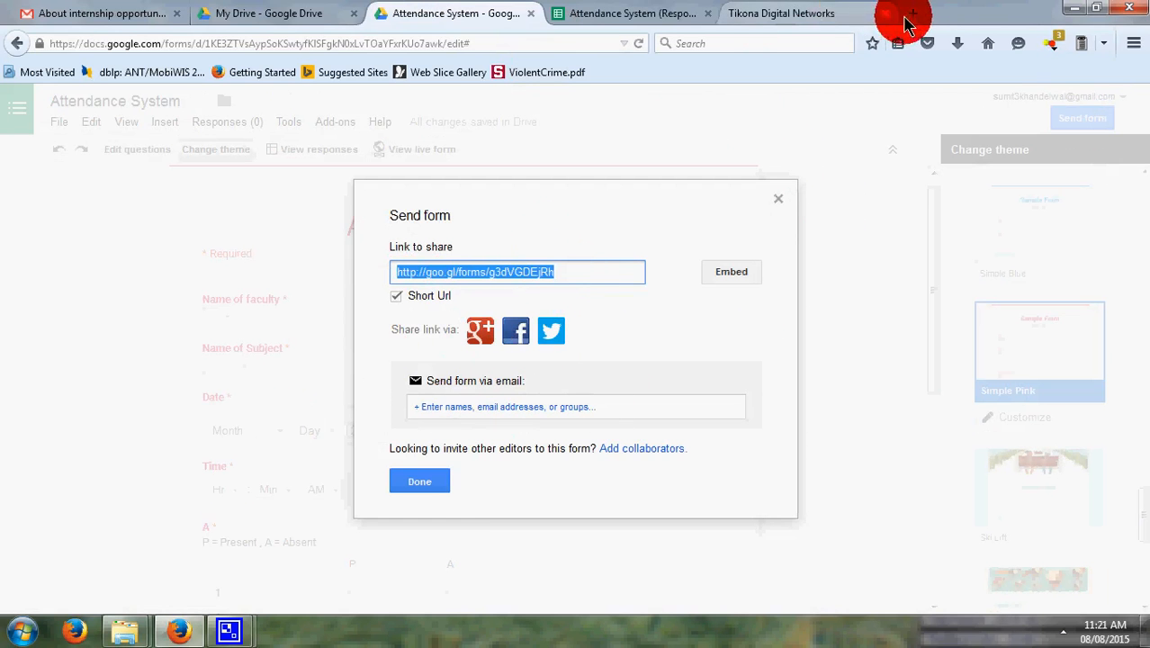
left_click(913, 14)
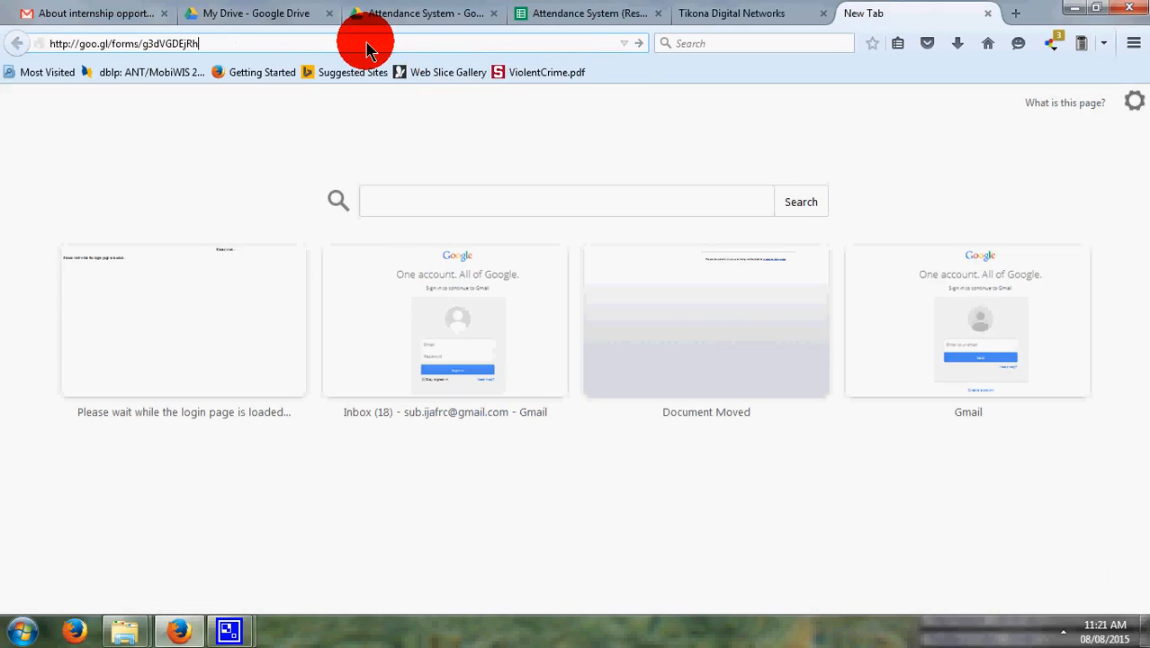
key("Return")
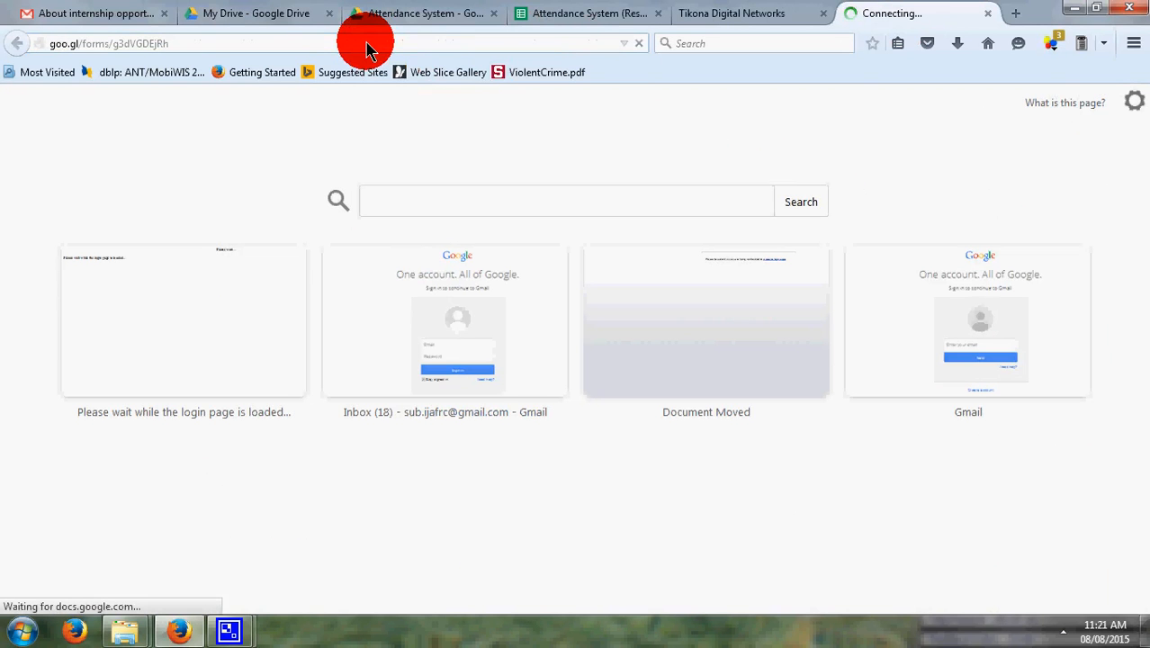
Answer the live form with A as the name of faculty and Sub1 as the name of subject
left_click(330, 256)
left_click(323, 276)
left_click(347, 298)
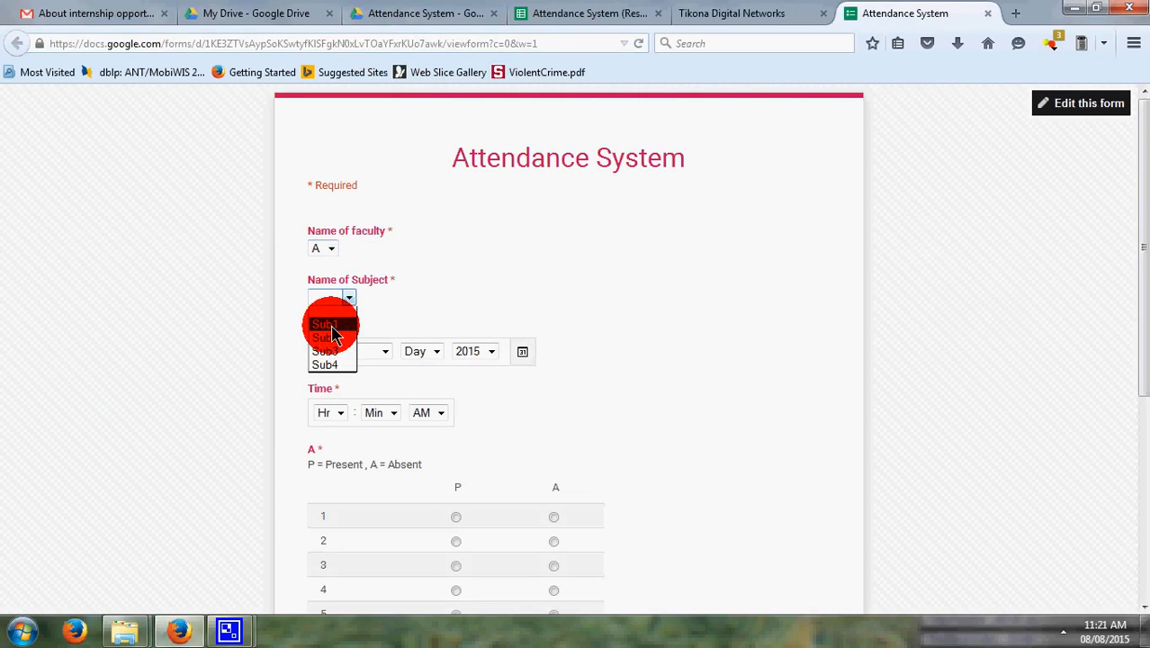
left_click(330, 325)
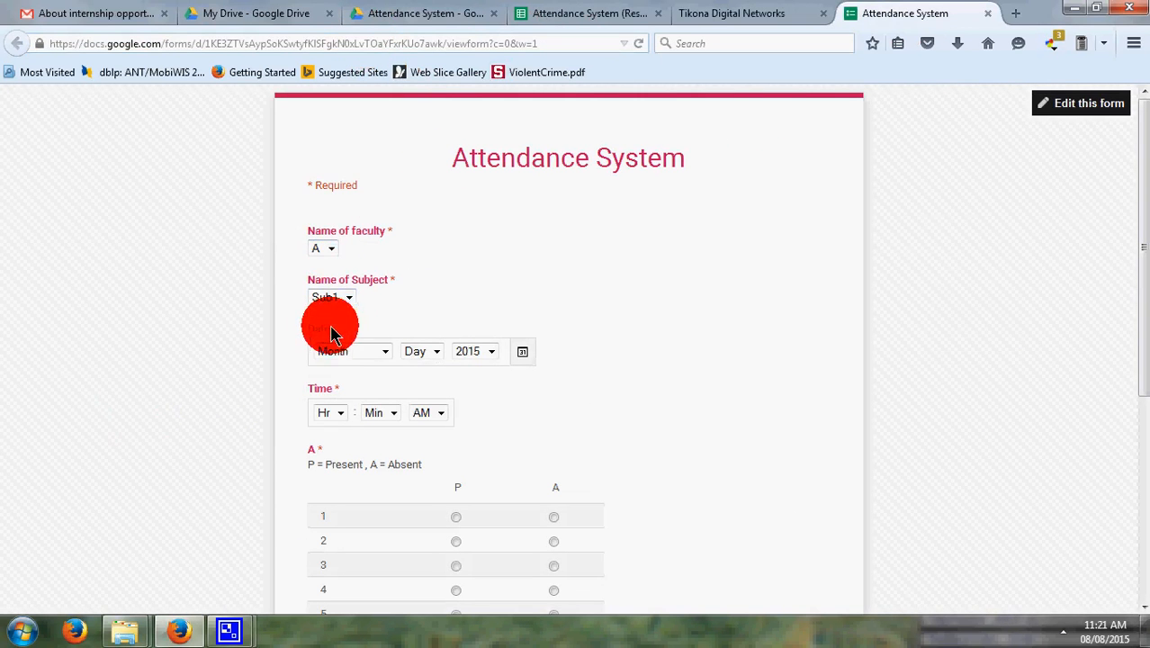
Set the response's date to January 1 and its time to 01:00 PM
left_click(383, 352)
left_click(349, 383)
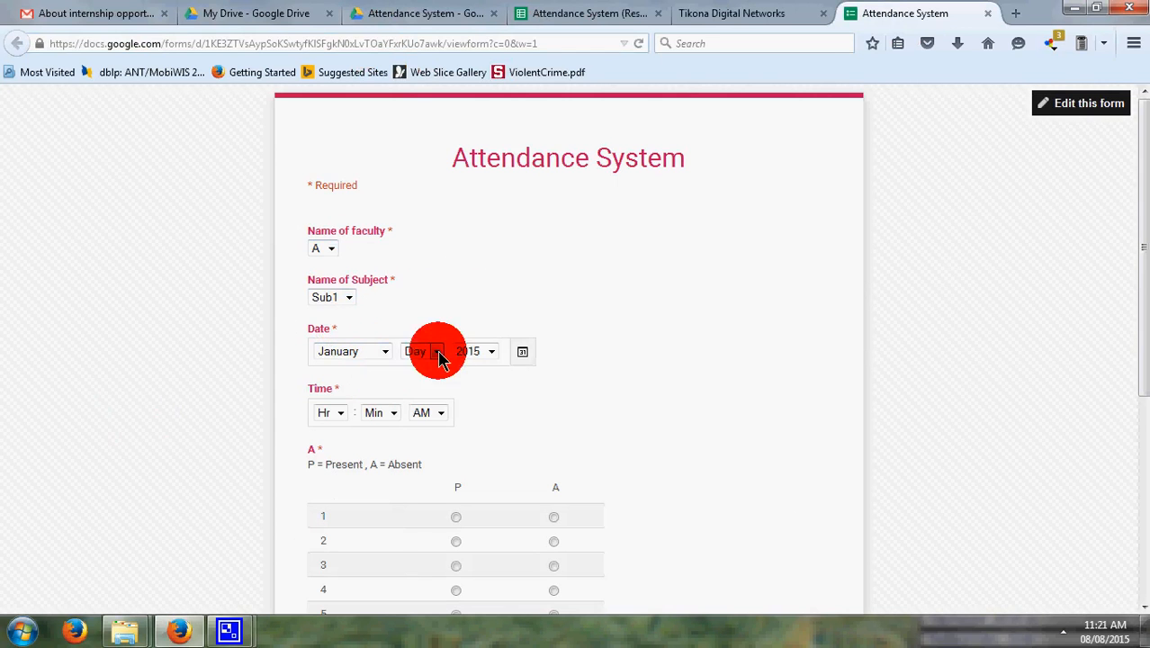
left_click(423, 352)
left_click(432, 373)
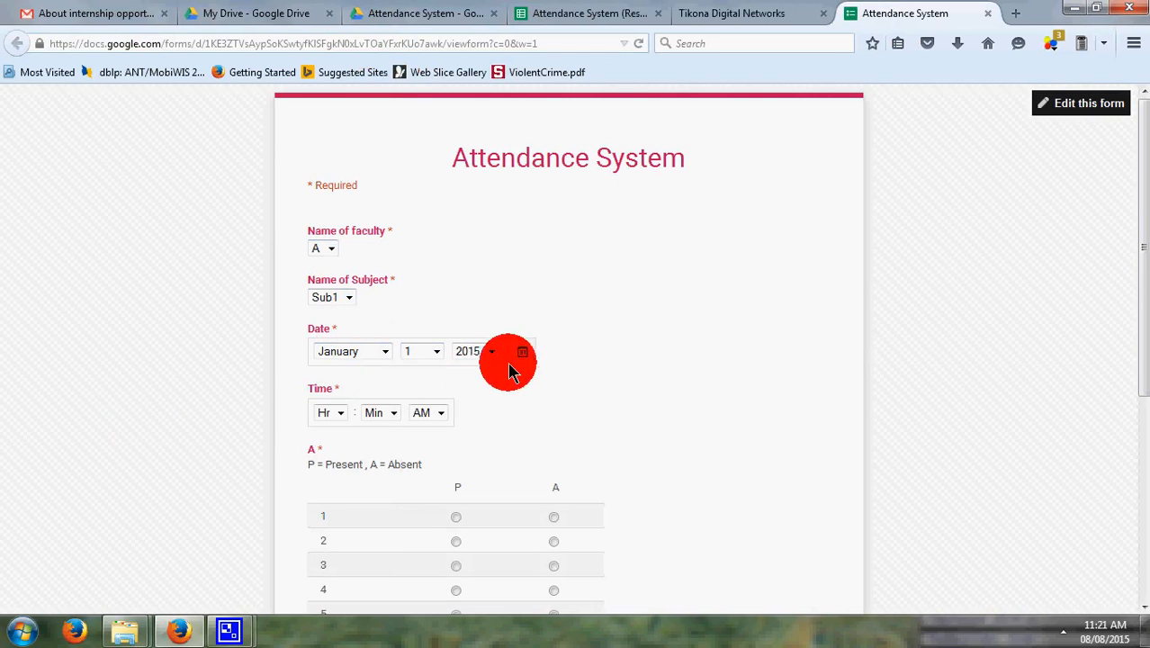
left_click(331, 414)
left_click(325, 440)
left_click(393, 416)
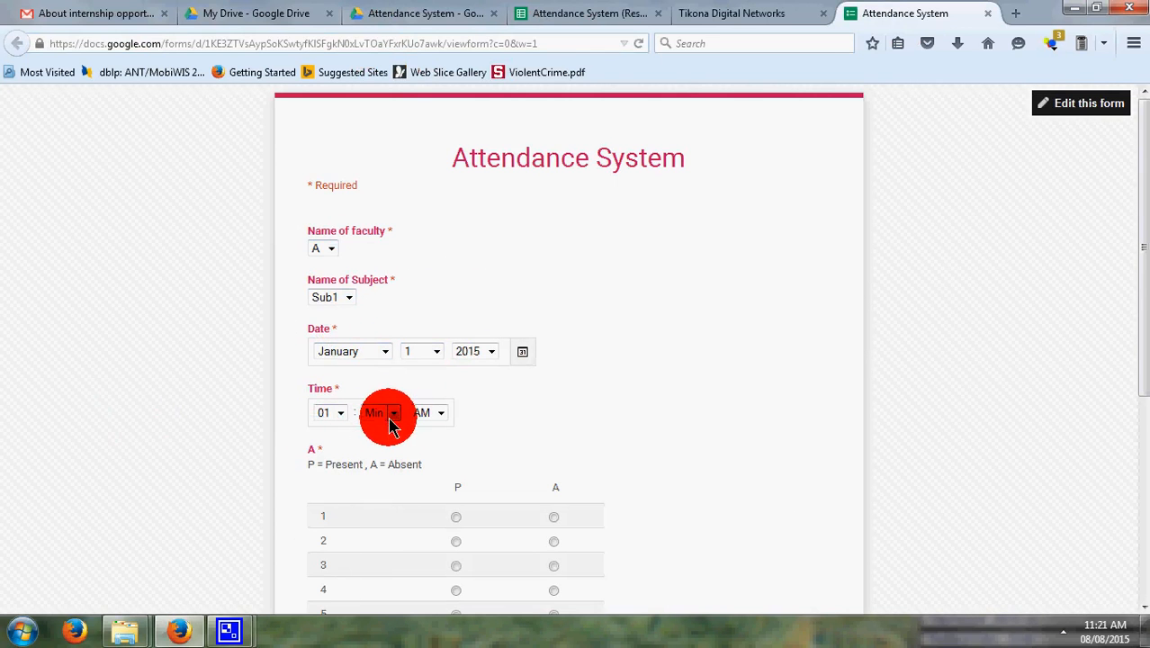
left_click(381, 197)
left_click(436, 414)
left_click(430, 446)
Mark rows 1 to 3 and 7 to 10 as P and rows 4 to 6 as A, and submit the response
scroll(349, 486, "down", 5)
left_click(456, 231)
left_click(457, 254)
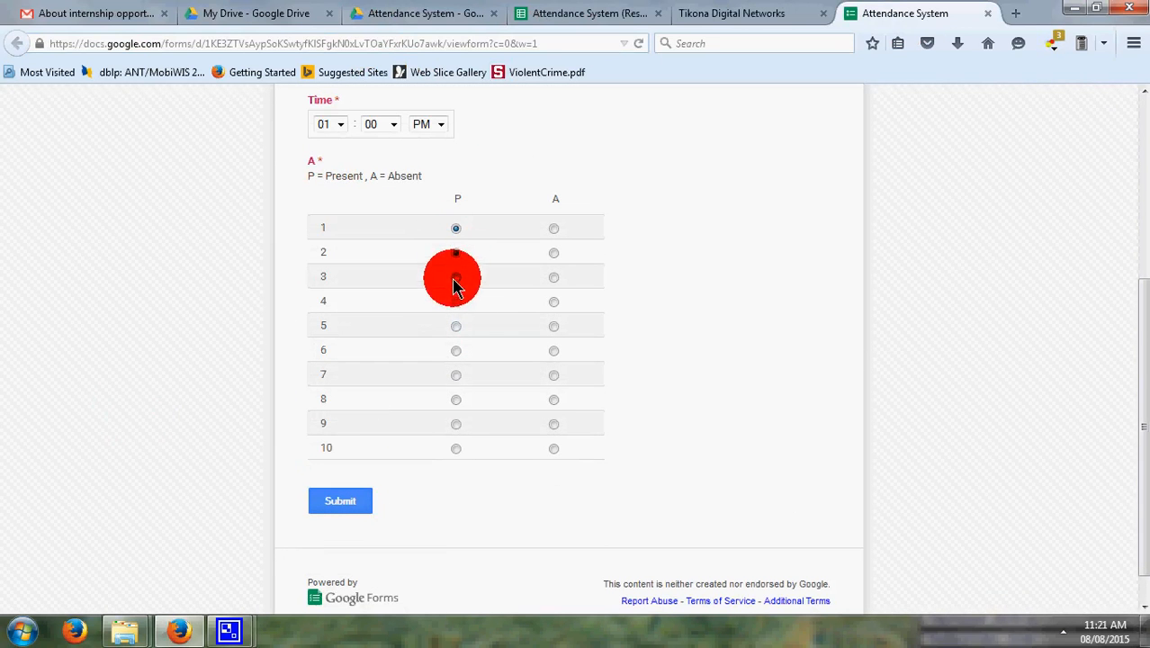
left_click(553, 303)
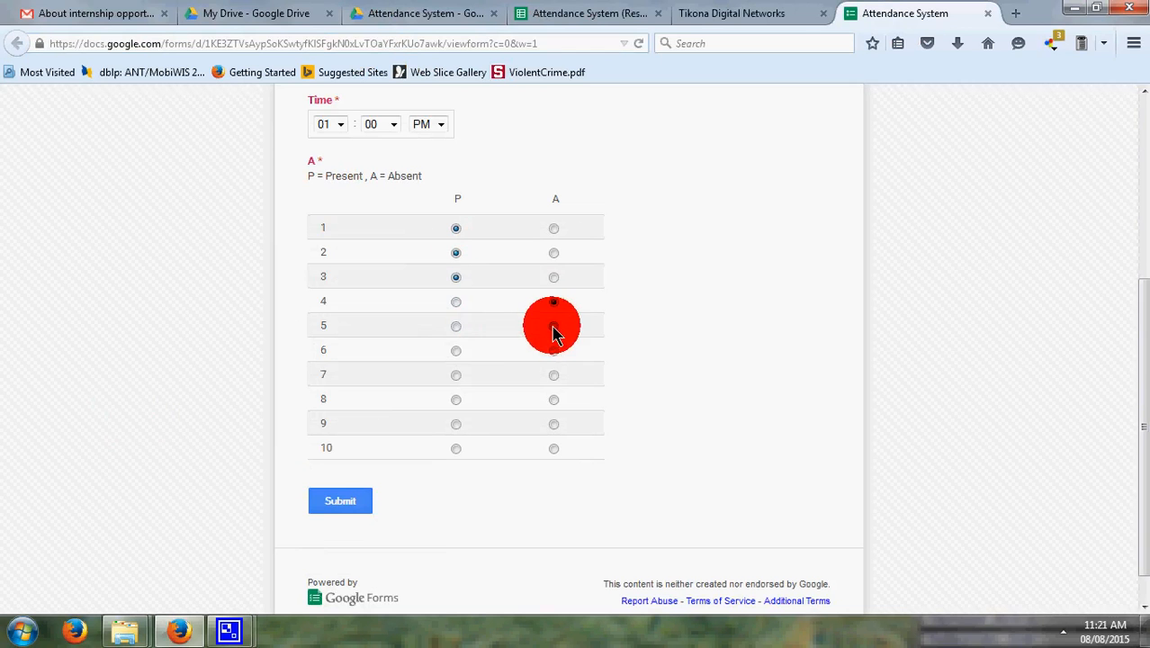
left_click(554, 326)
left_click(553, 351)
left_click(457, 375)
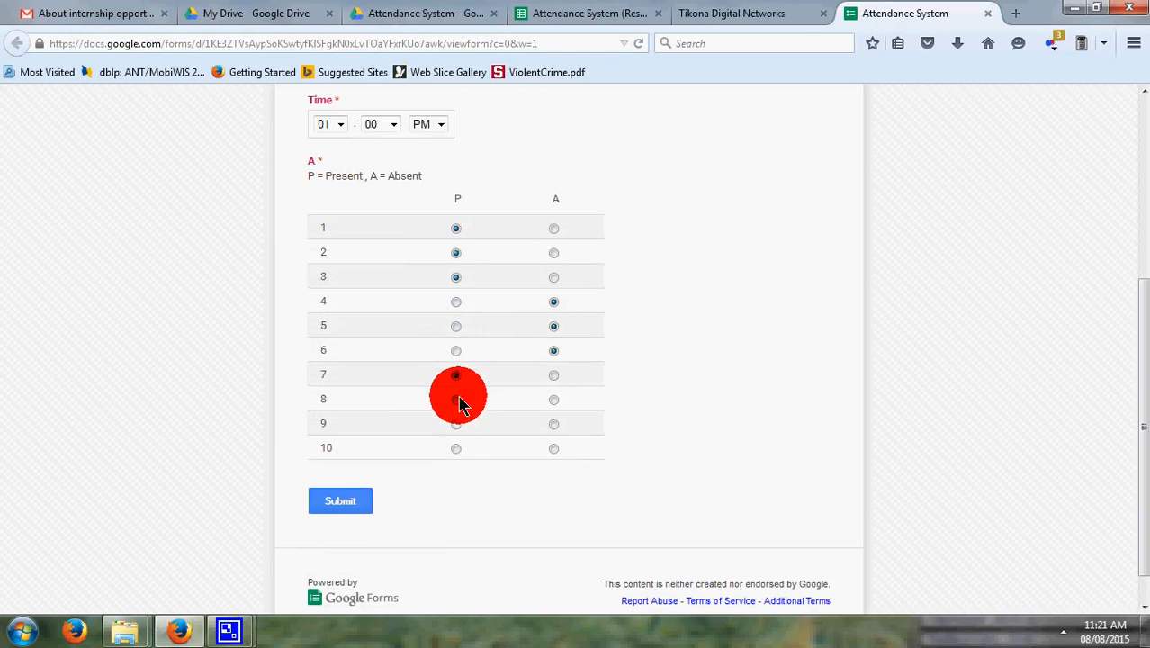
left_click(456, 399)
left_click(457, 424)
left_click(456, 448)
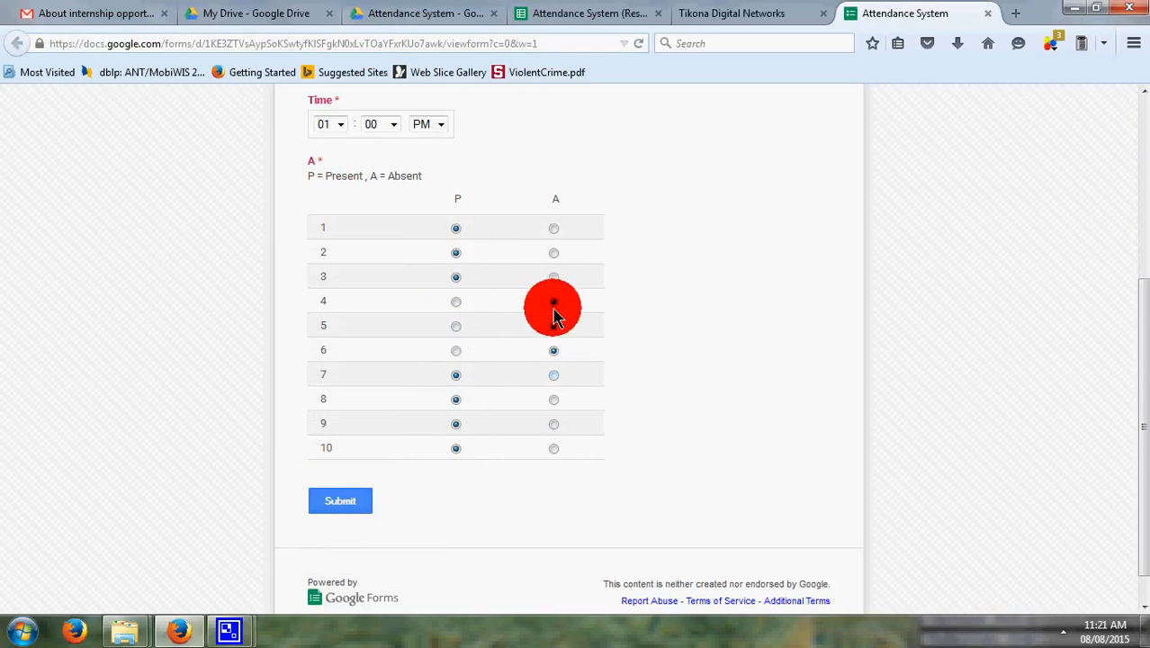
left_click(353, 503)
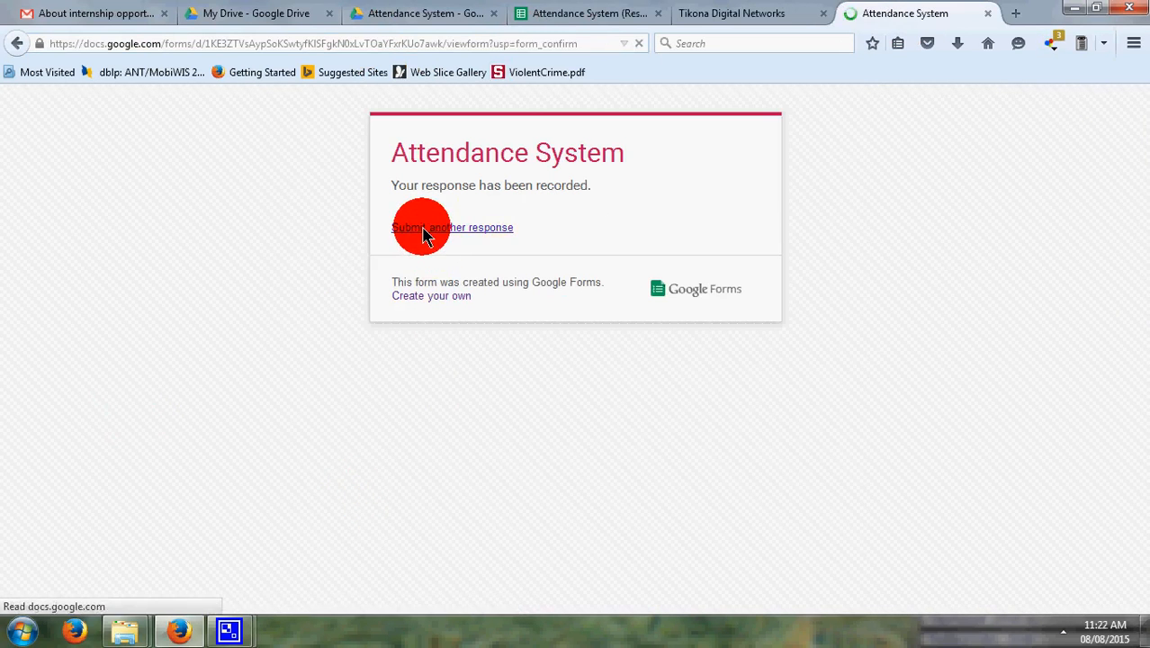
Start another response with B as the name of faculty and Sub2 as the name of subject
left_click(327, 251)
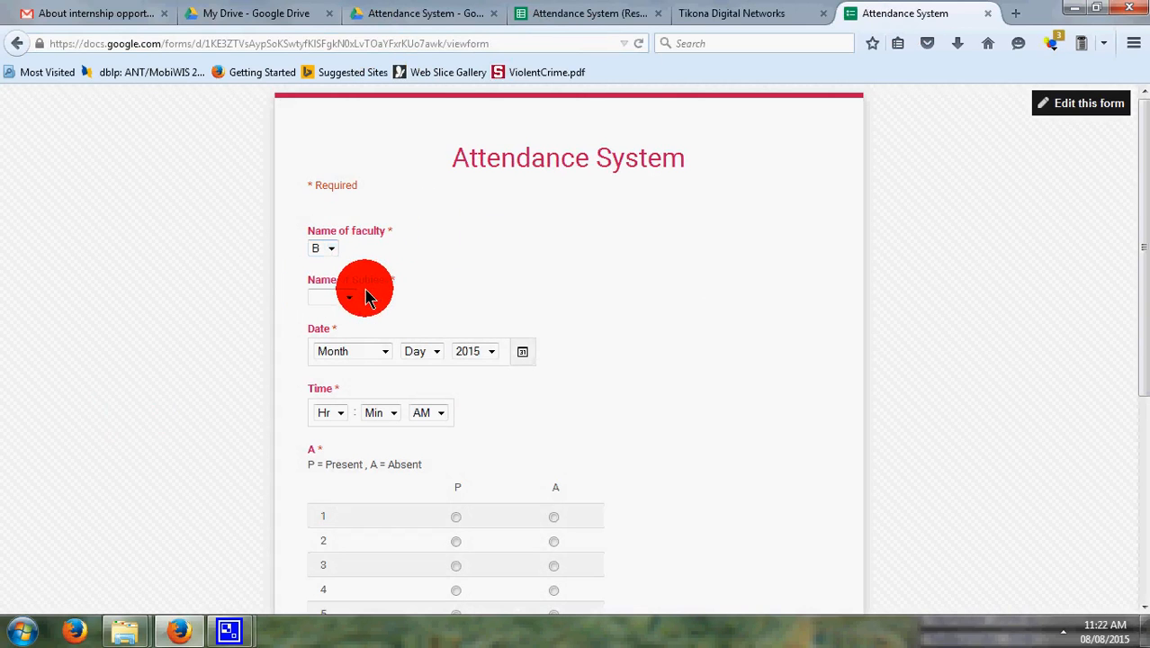
left_click(349, 301)
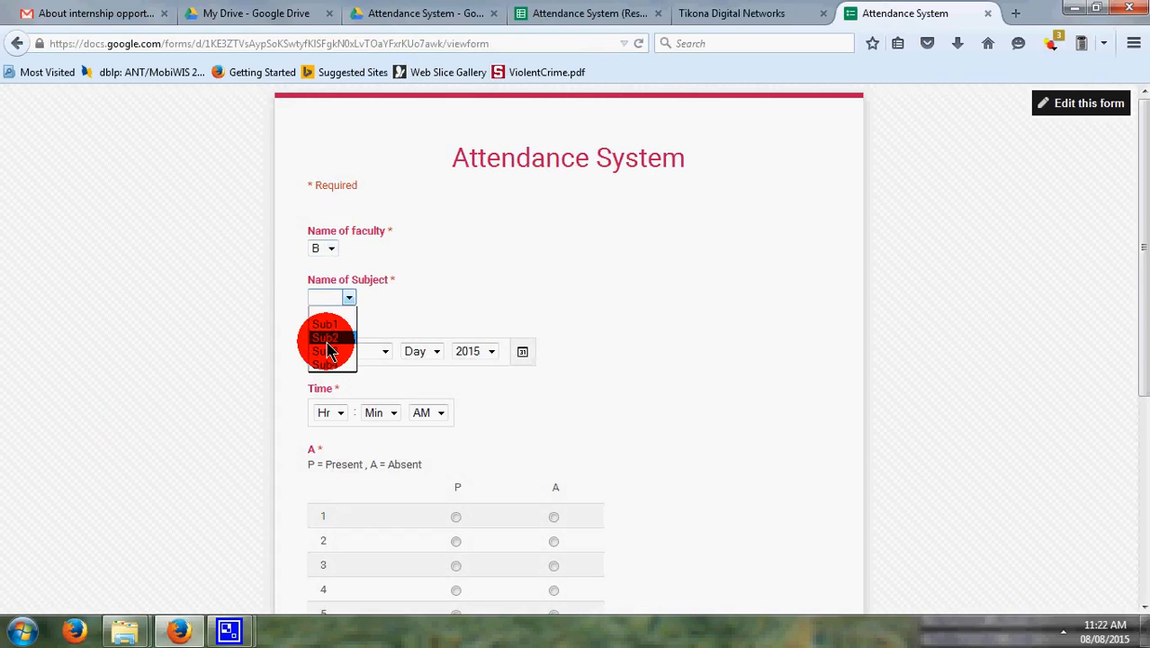
left_click(326, 342)
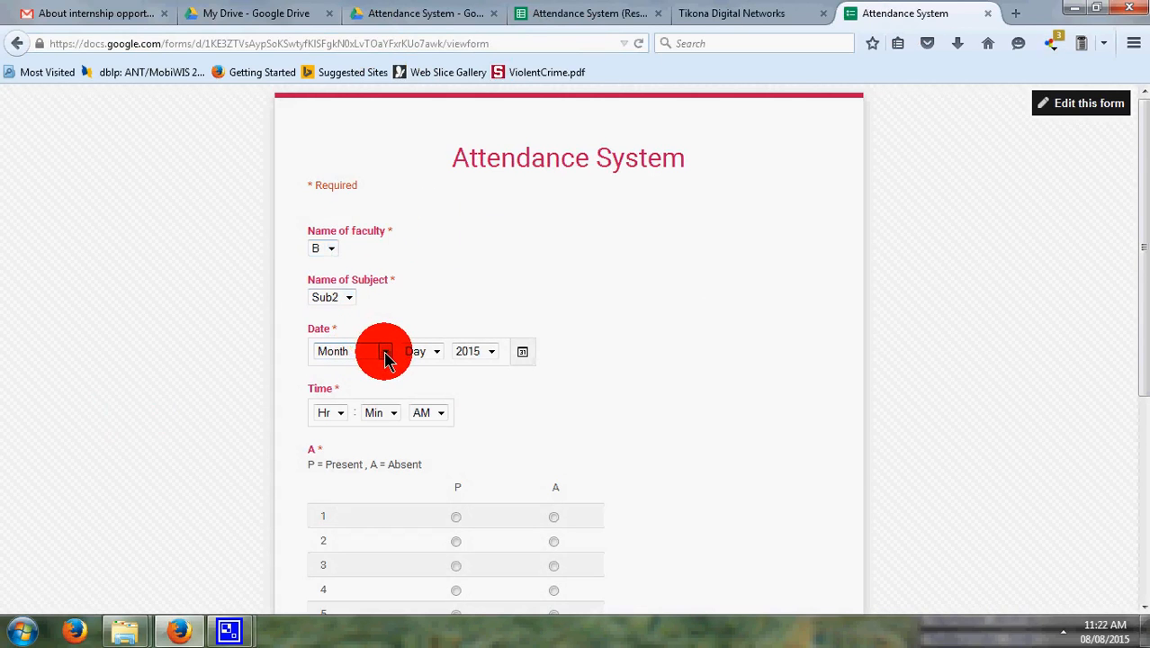
Set the second response's date to January 1 and its time to 02:00 PM
left_click(385, 357)
left_click(351, 381)
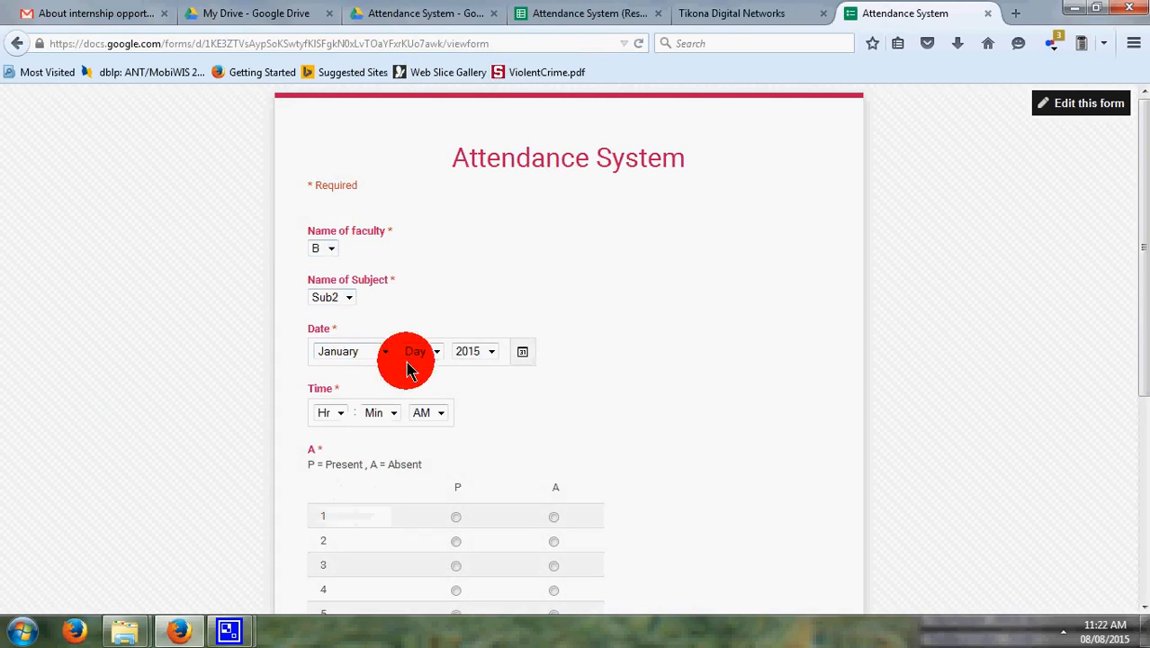
left_click(434, 352)
left_click(421, 379)
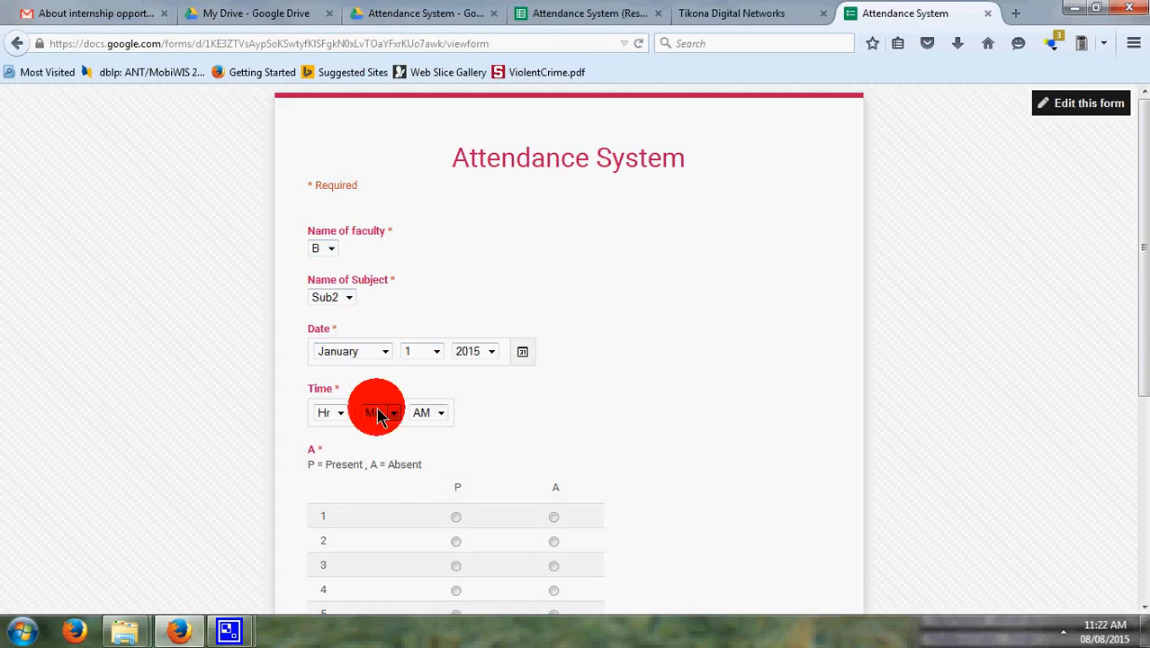
left_click(342, 414)
left_click(325, 456)
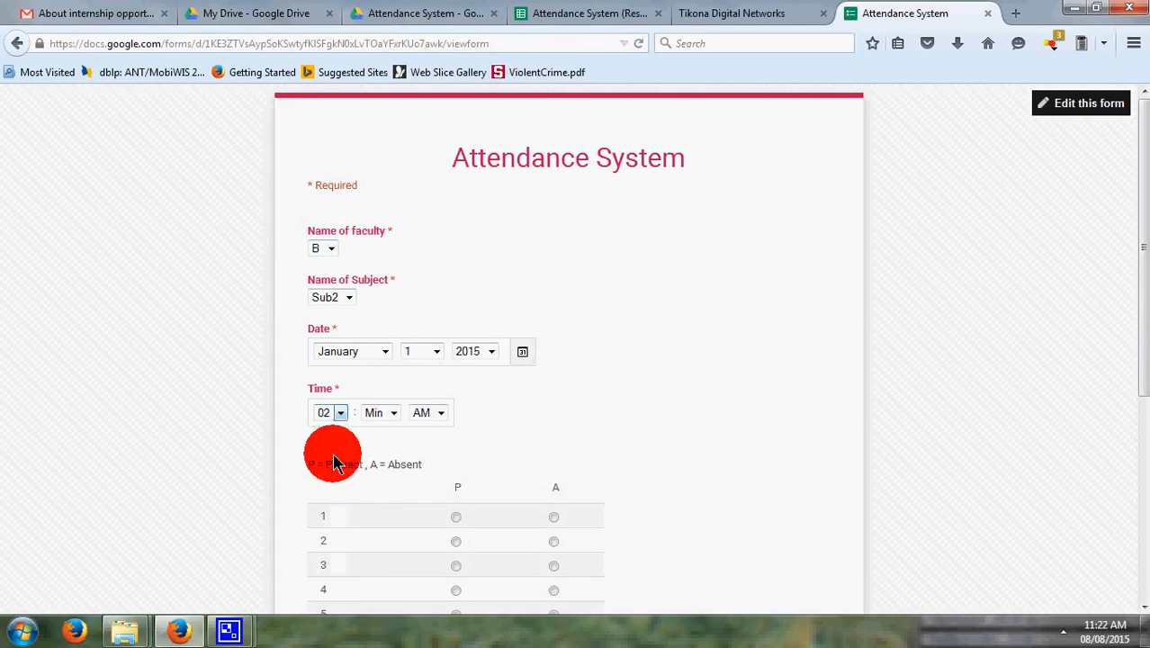
left_click(394, 412)
left_click(372, 154)
left_click(440, 413)
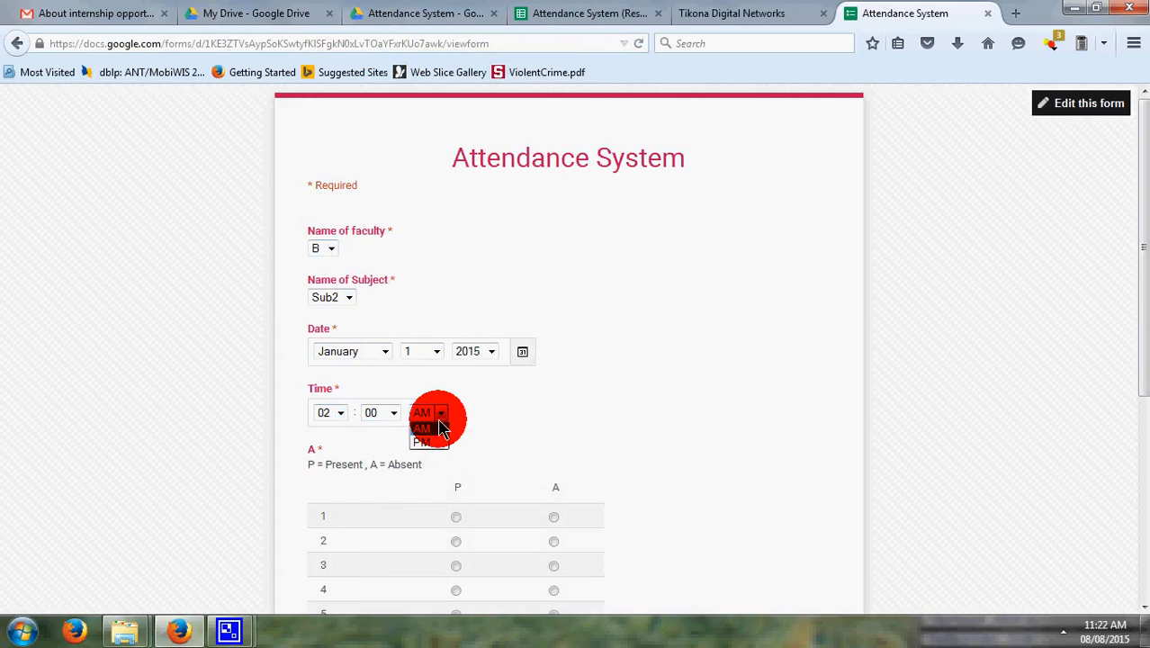
left_click(432, 447)
Mark all rows 1 to 10 as P and submit the response
scroll(432, 447, "down", 3)
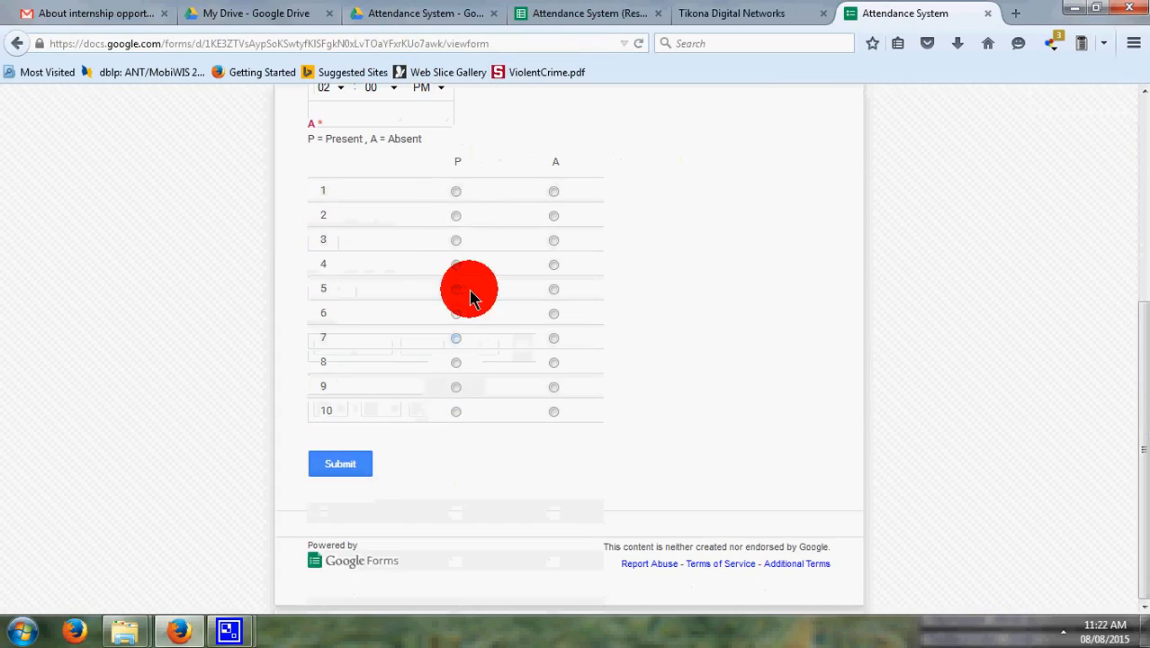
left_click(457, 193)
left_click(456, 217)
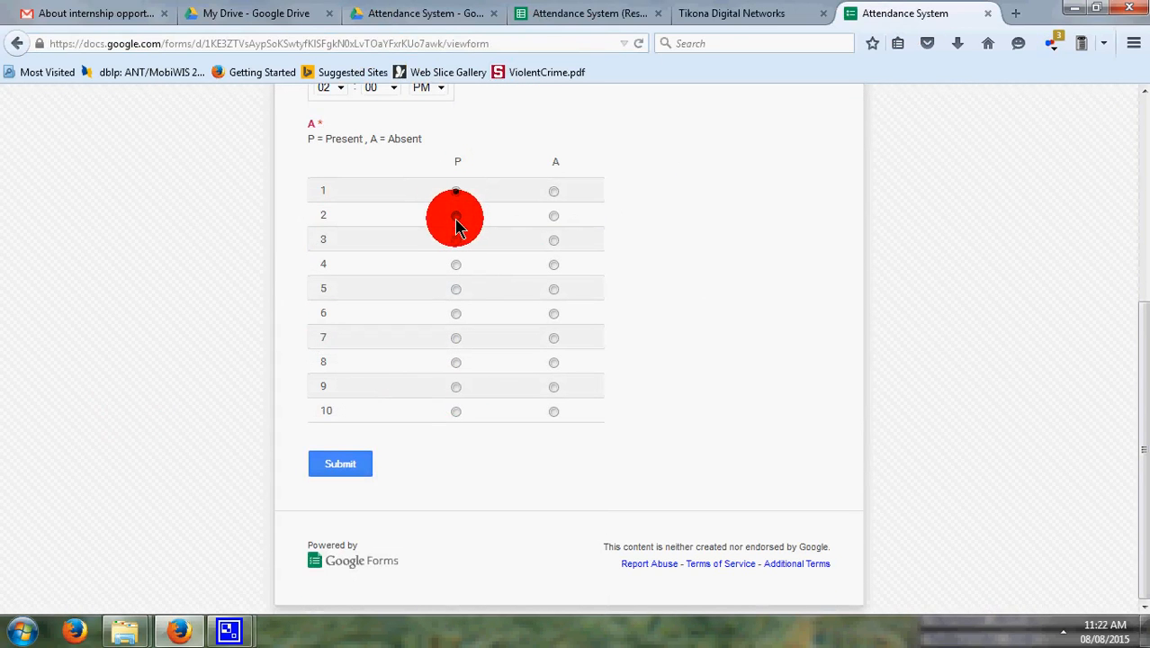
left_click(455, 241)
left_click(456, 267)
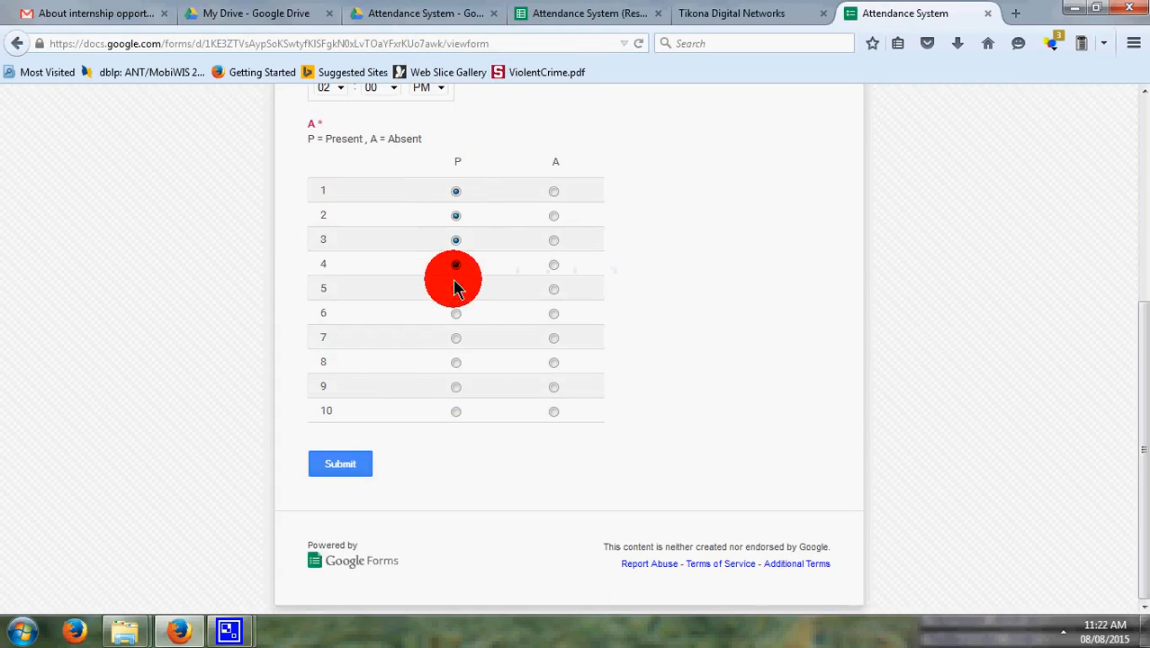
left_click(456, 317)
left_click(455, 340)
left_click(456, 363)
left_click(455, 388)
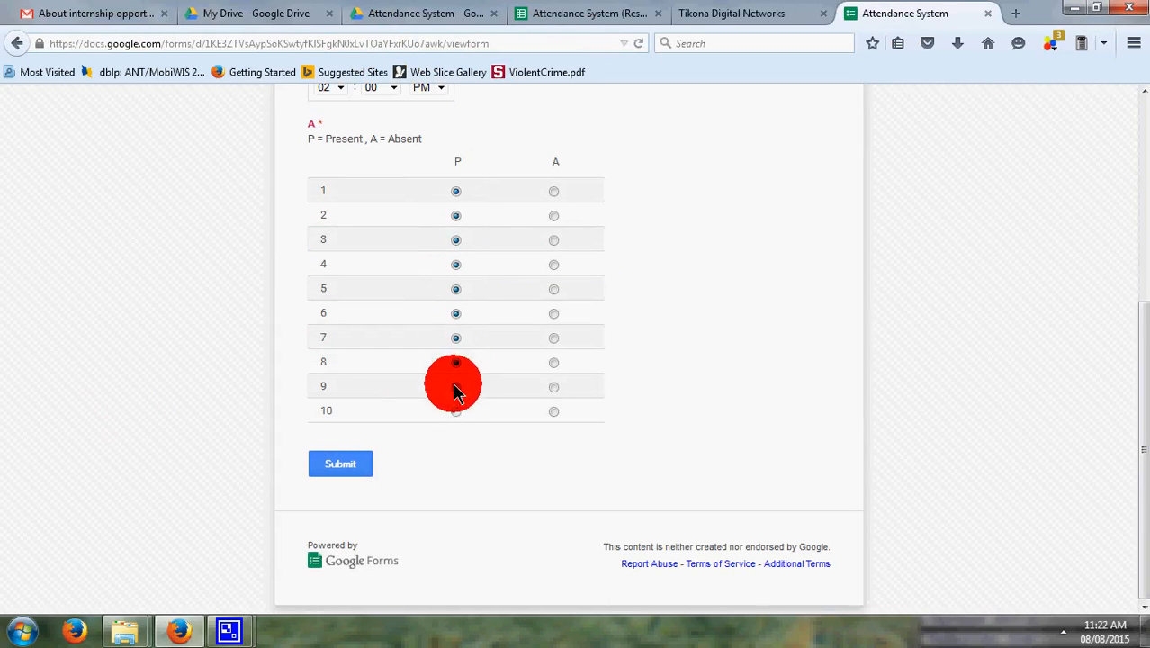
left_click(456, 414)
left_click(339, 466)
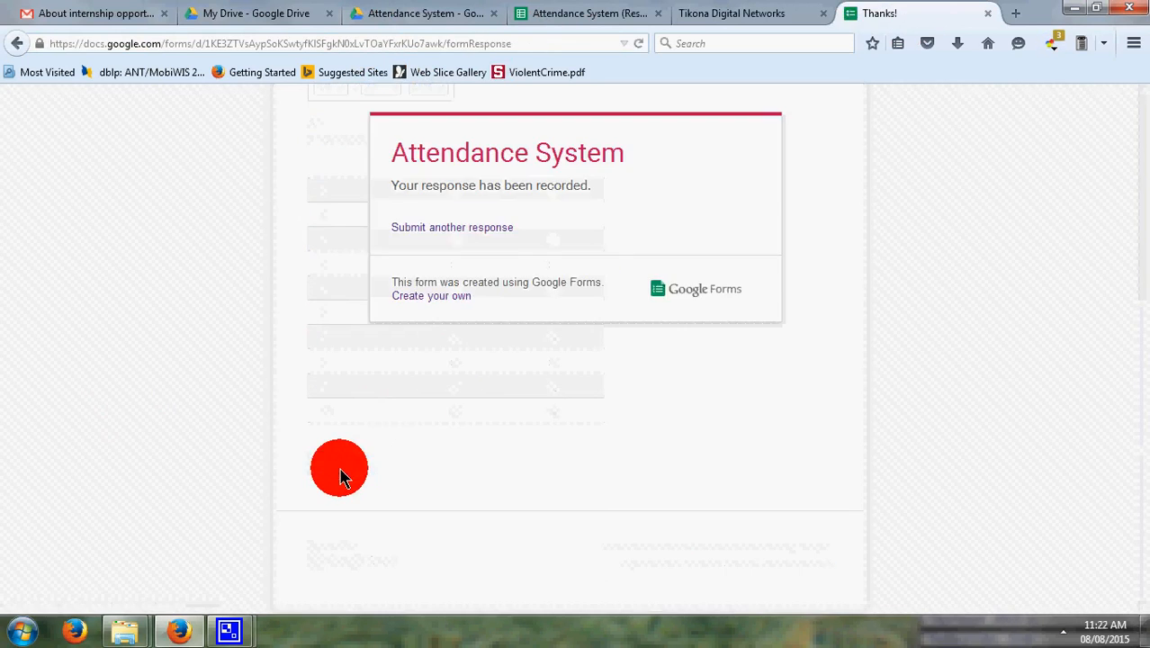
Start another response with C as the name of faculty and Sub3 as the name of subject
left_click(501, 231)
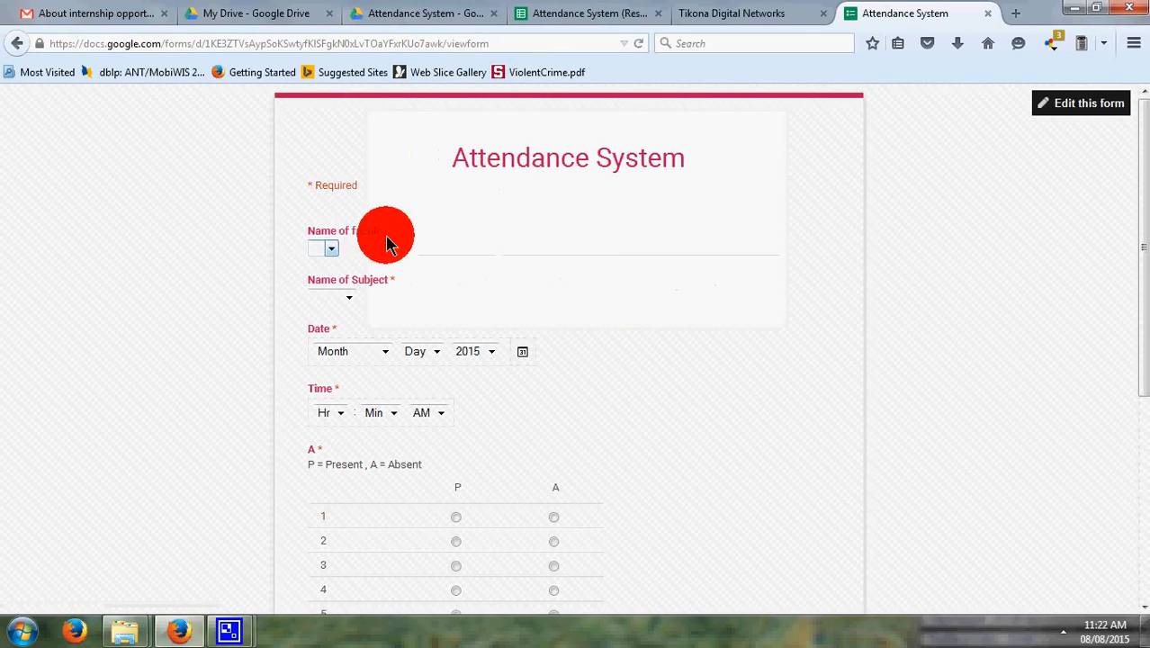
left_click(327, 250)
left_click(317, 305)
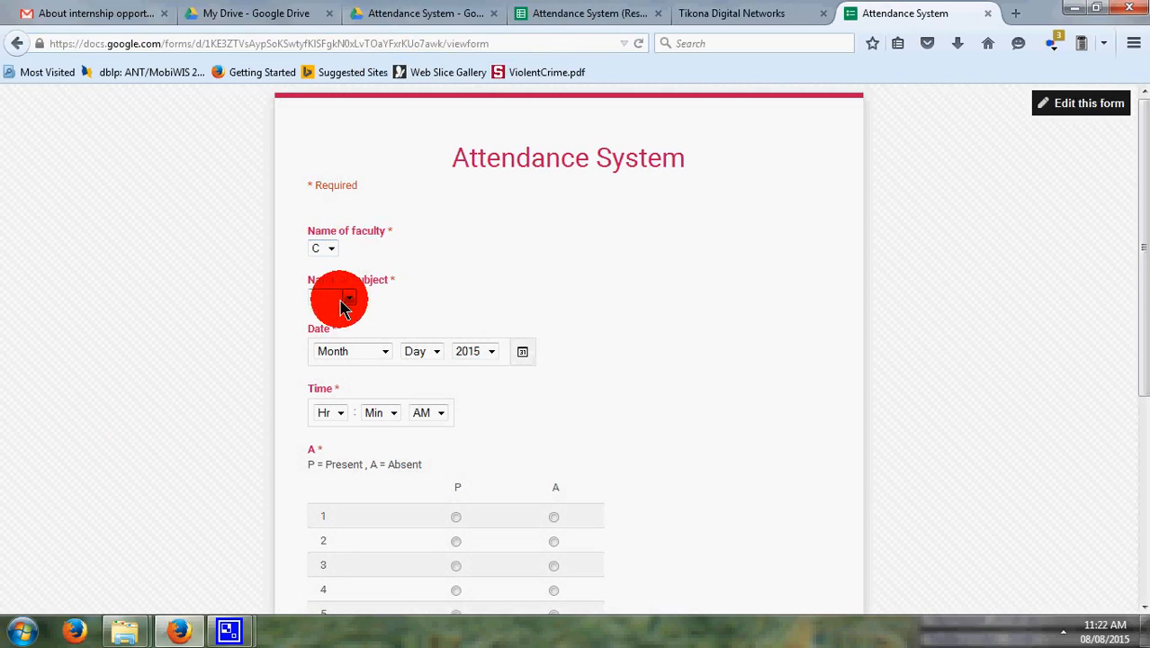
left_click(341, 299)
left_click(333, 351)
Set the third response's date to January 1 and its time to 03:00 PM
left_click(385, 351)
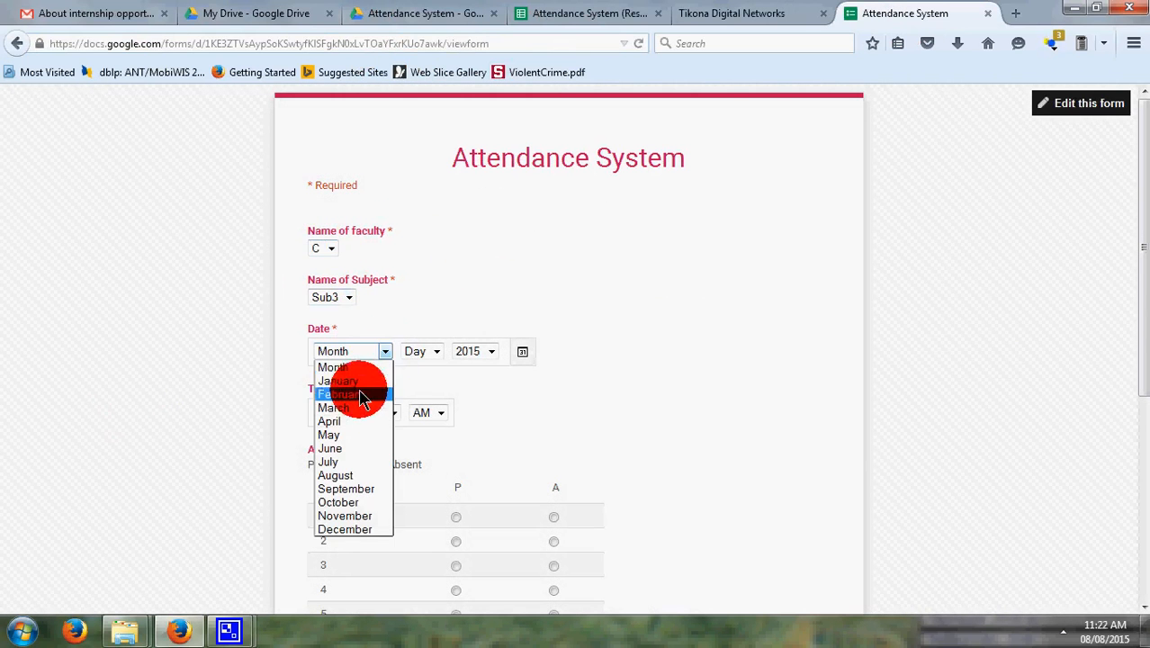
left_click(354, 383)
left_click(441, 352)
left_click(435, 372)
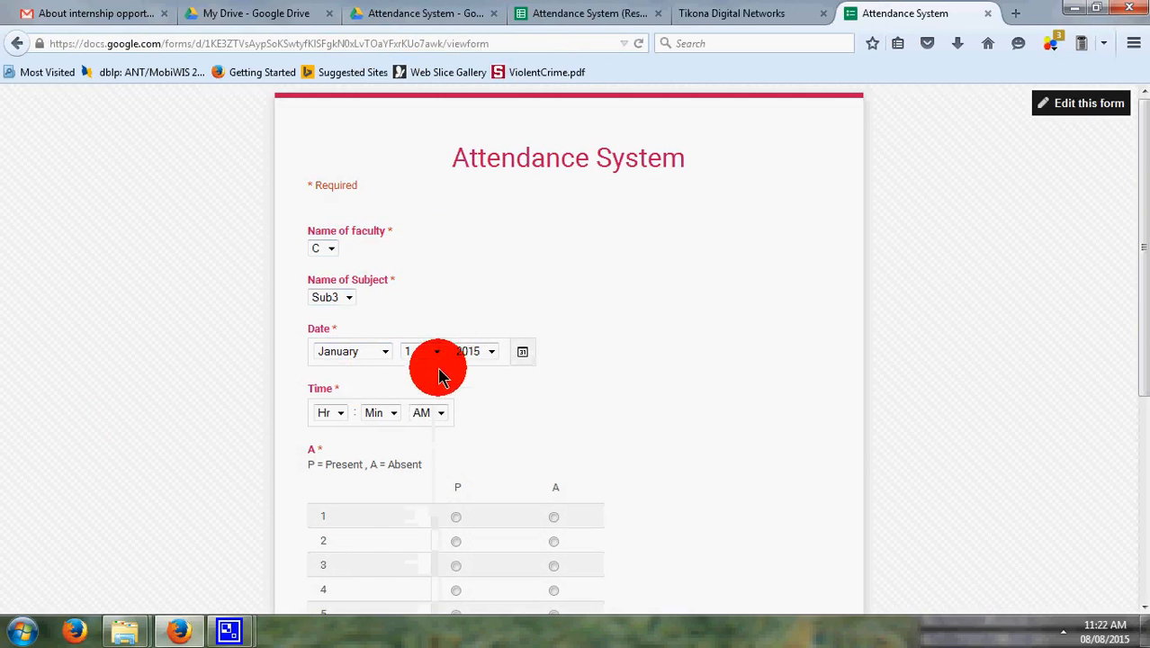
left_click(480, 361)
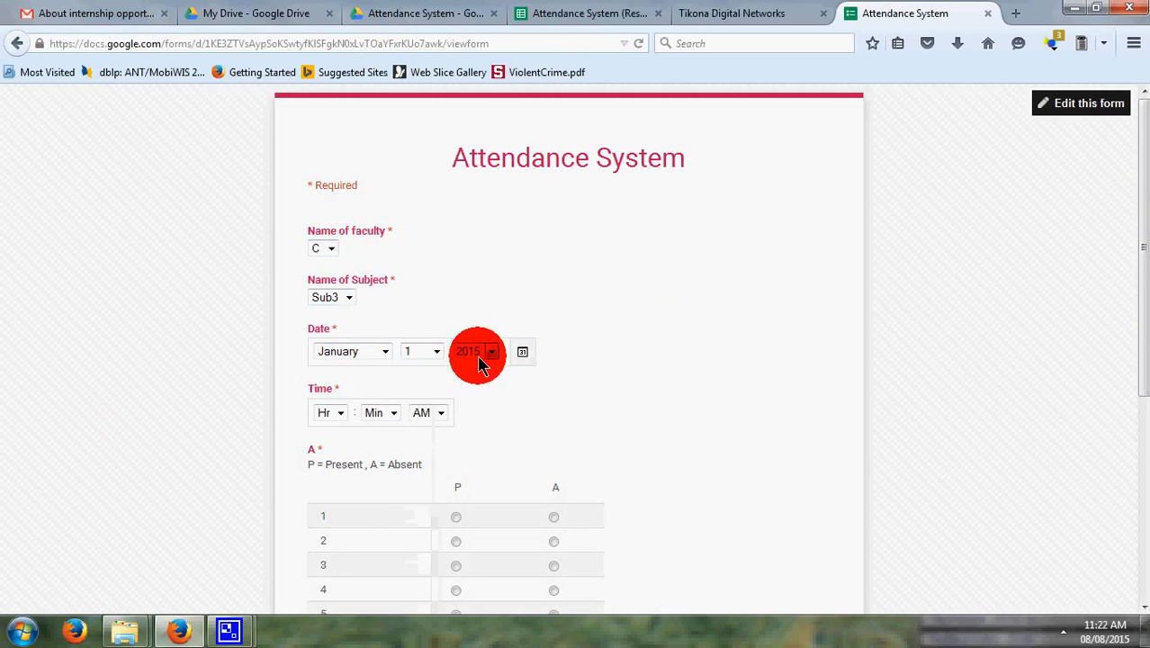
left_click(340, 414)
left_click(326, 470)
left_click(382, 414)
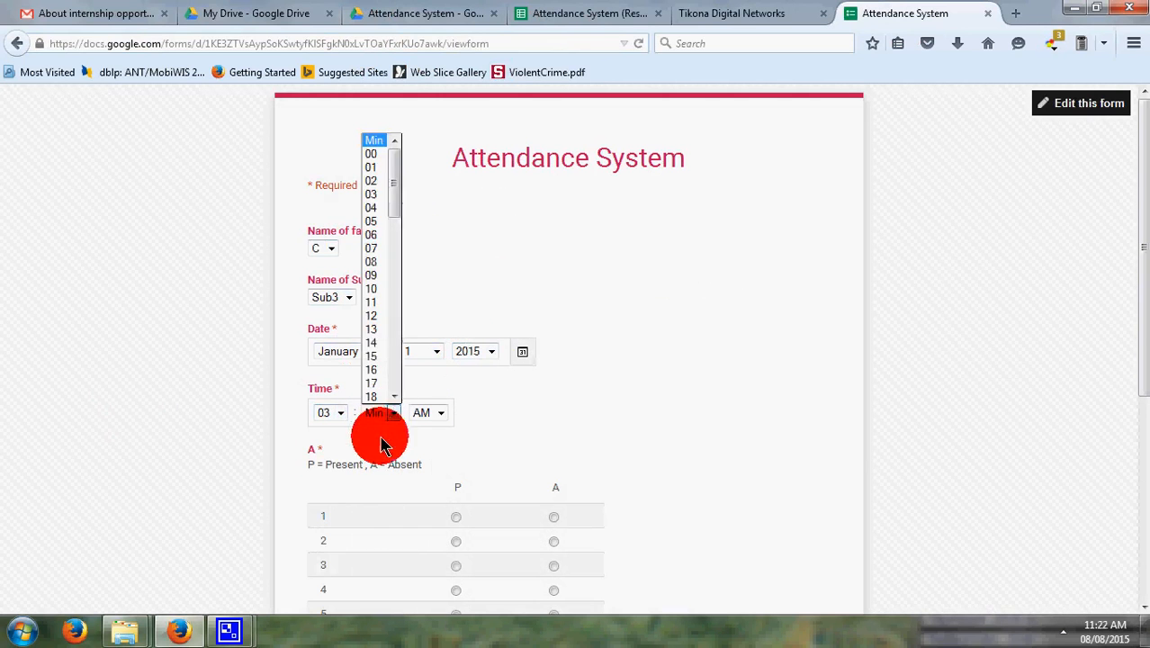
left_click(372, 155)
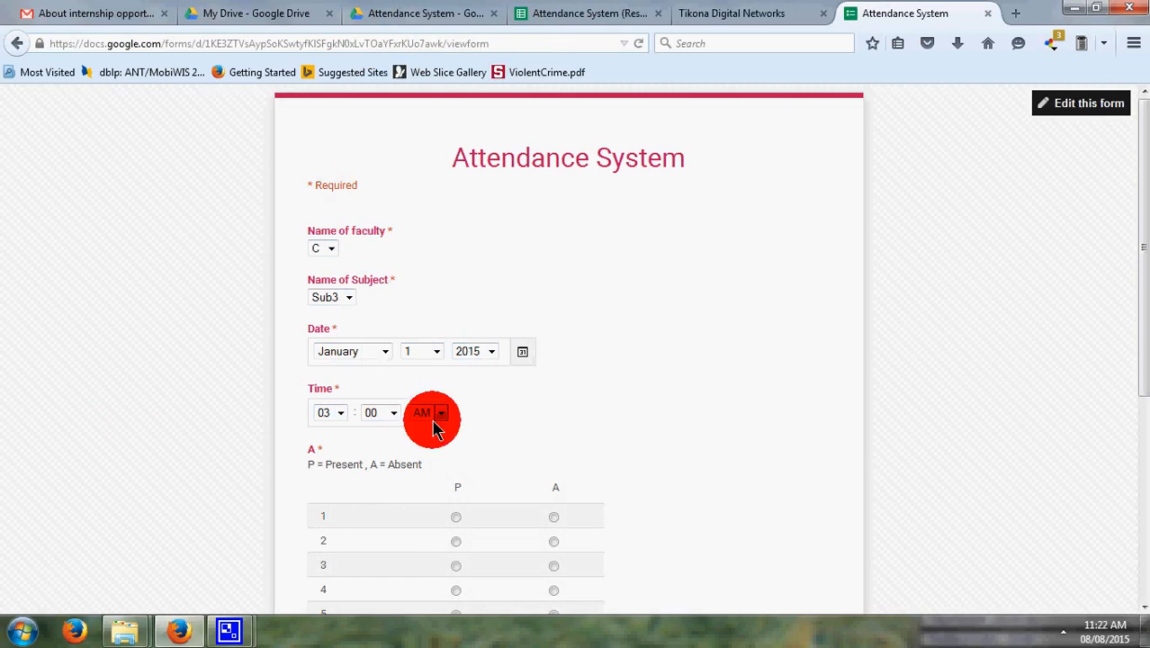
left_click(423, 442)
Mark the odd rows 1 to 9 as A and the even rows 2 to 10 as P, and submit the response
scroll(437, 441, "down", 3)
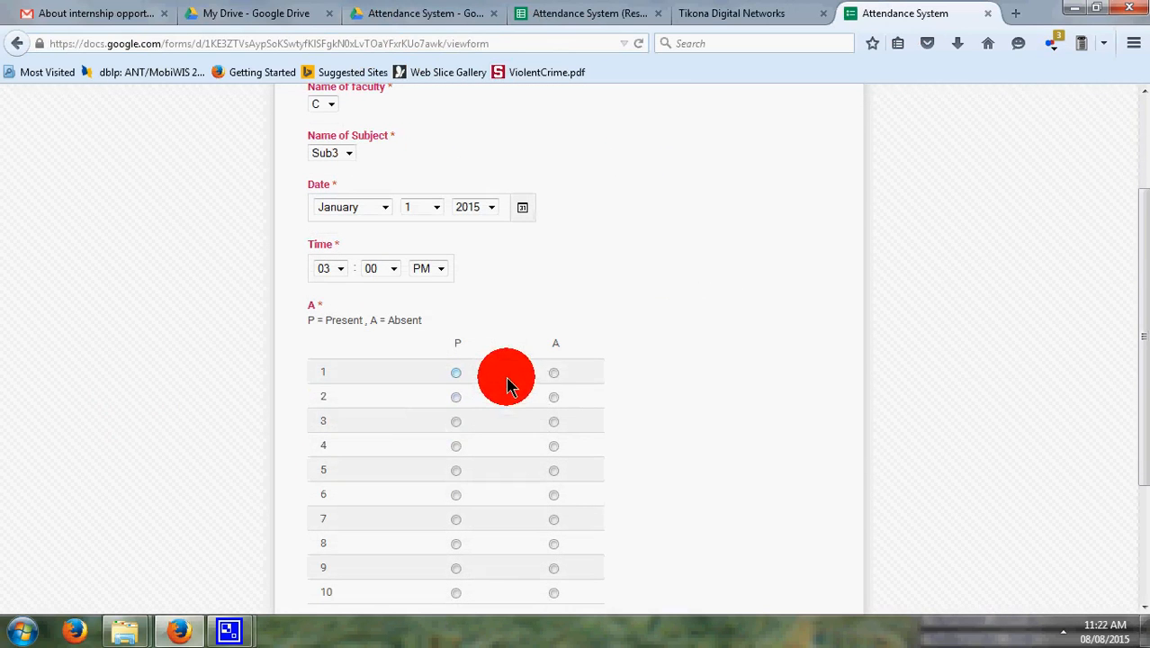
left_click(552, 372)
left_click(453, 399)
left_click(552, 422)
left_click(458, 448)
left_click(549, 477)
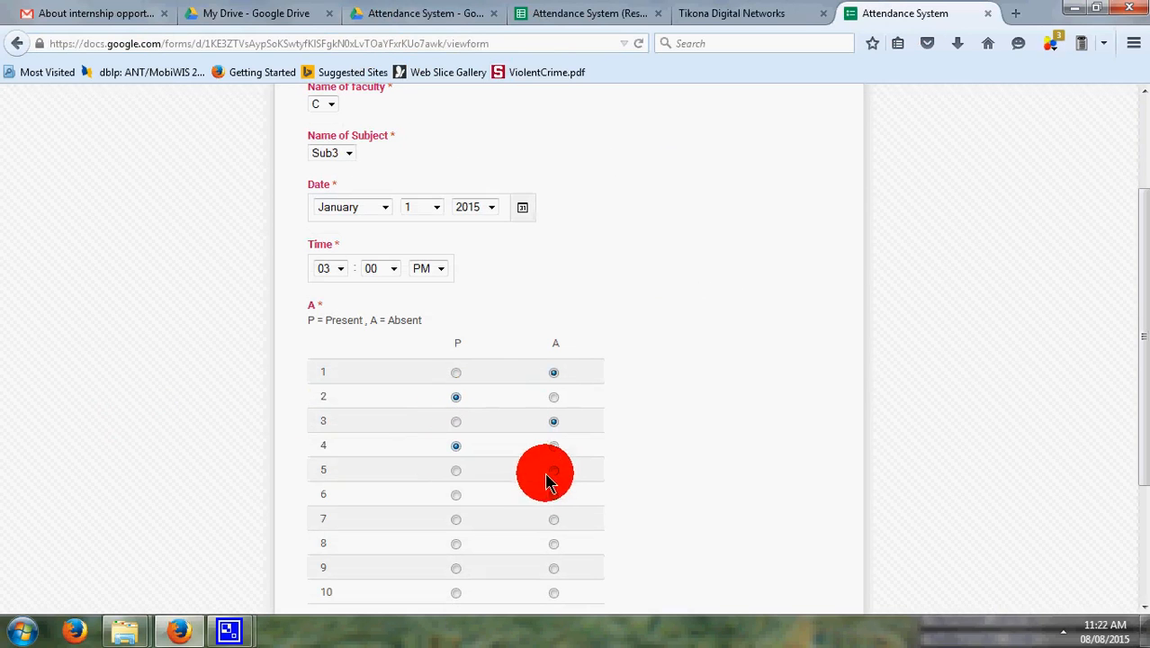
left_click(454, 497)
left_click(544, 526)
left_click(464, 544)
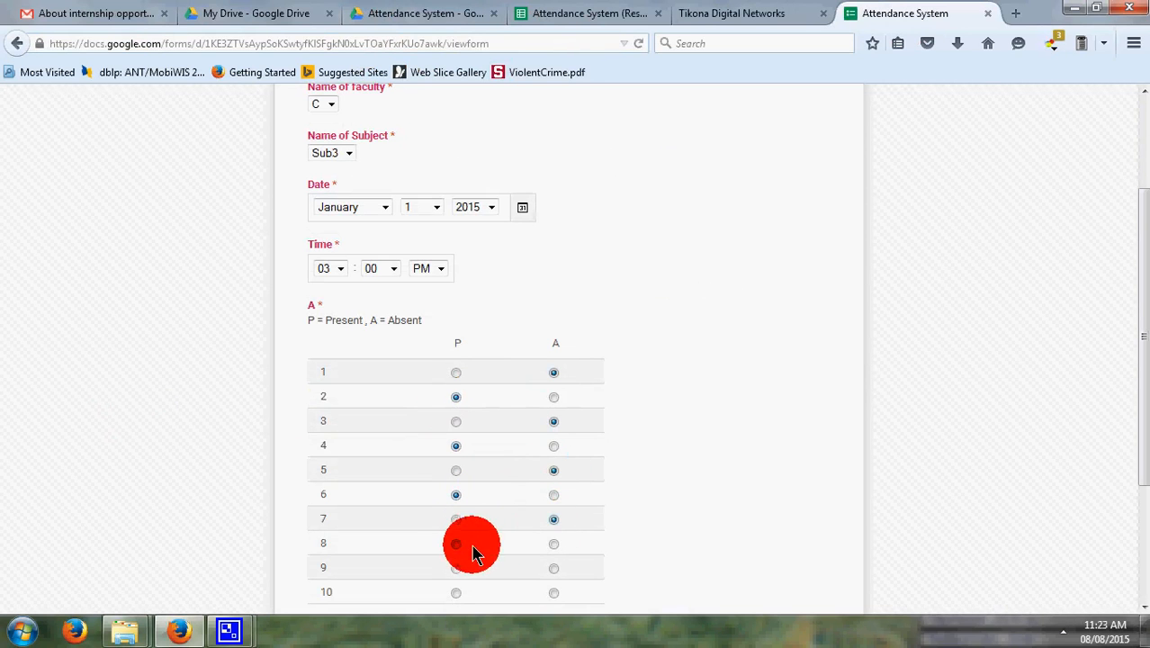
scroll(461, 540, "down", 3)
left_click(458, 398)
left_click(552, 387)
left_click(456, 411)
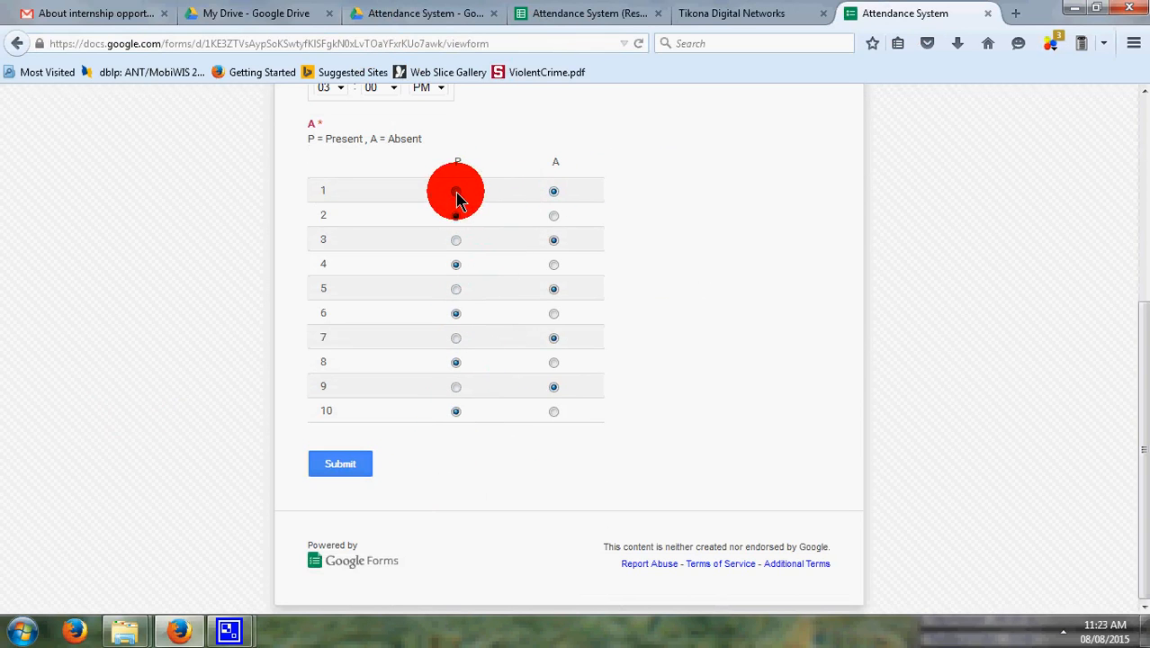
left_click(554, 192)
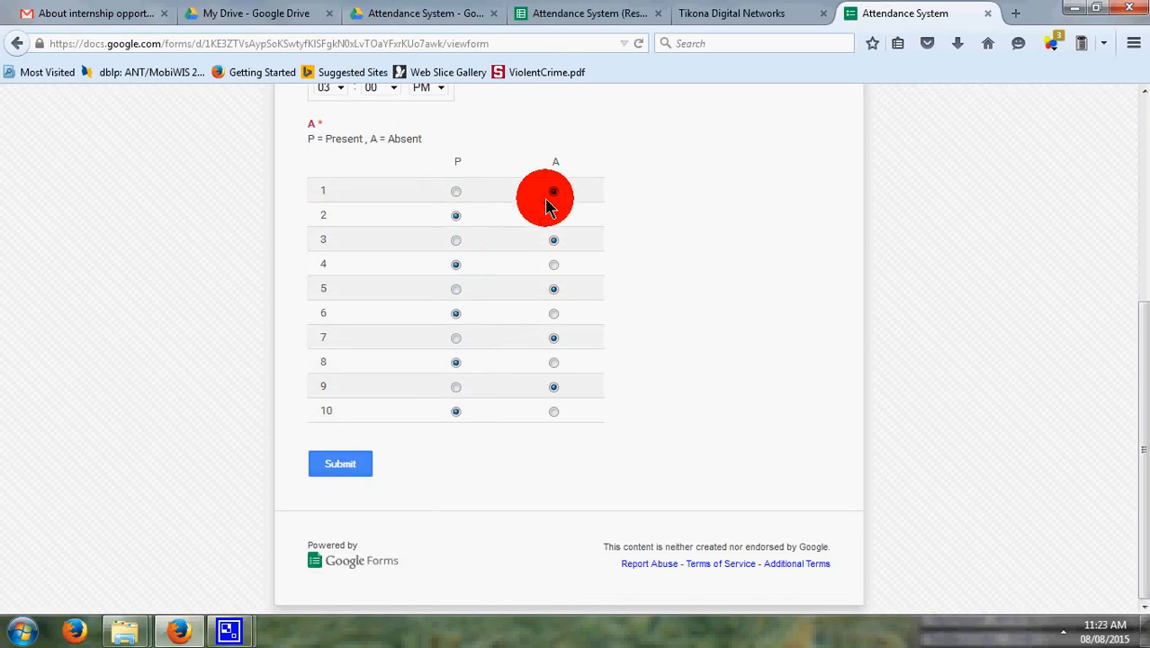
left_click(351, 465)
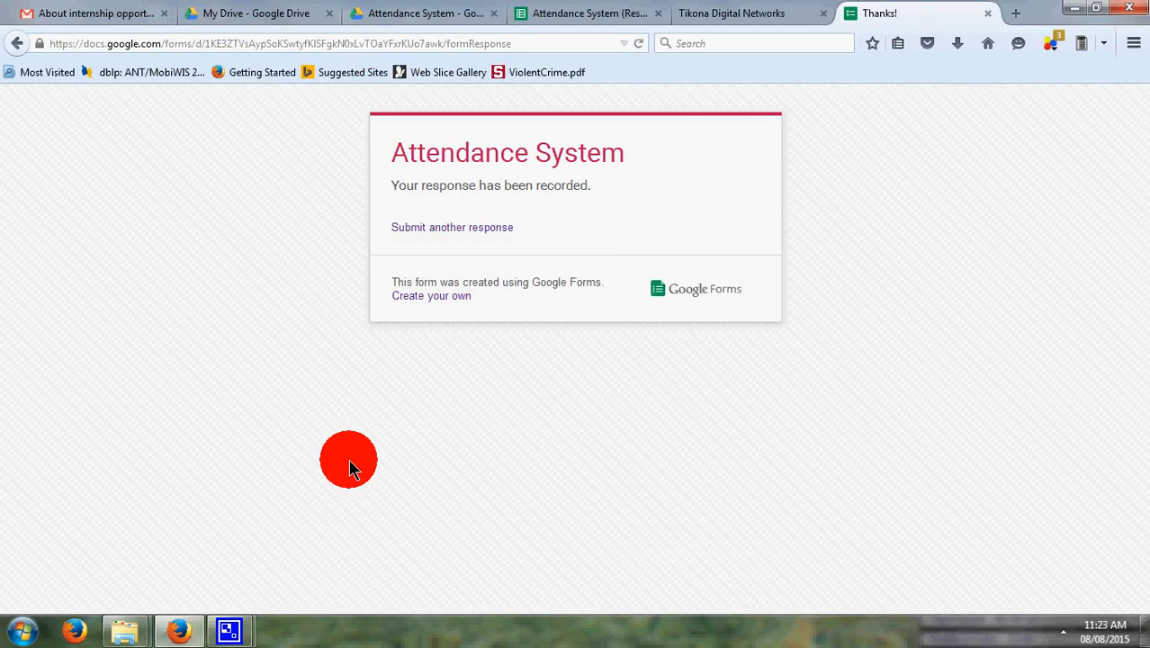
Close the form's sharing dialog and open the Attendance System (Responses) spreadsheet from My Drive
left_click(422, 16)
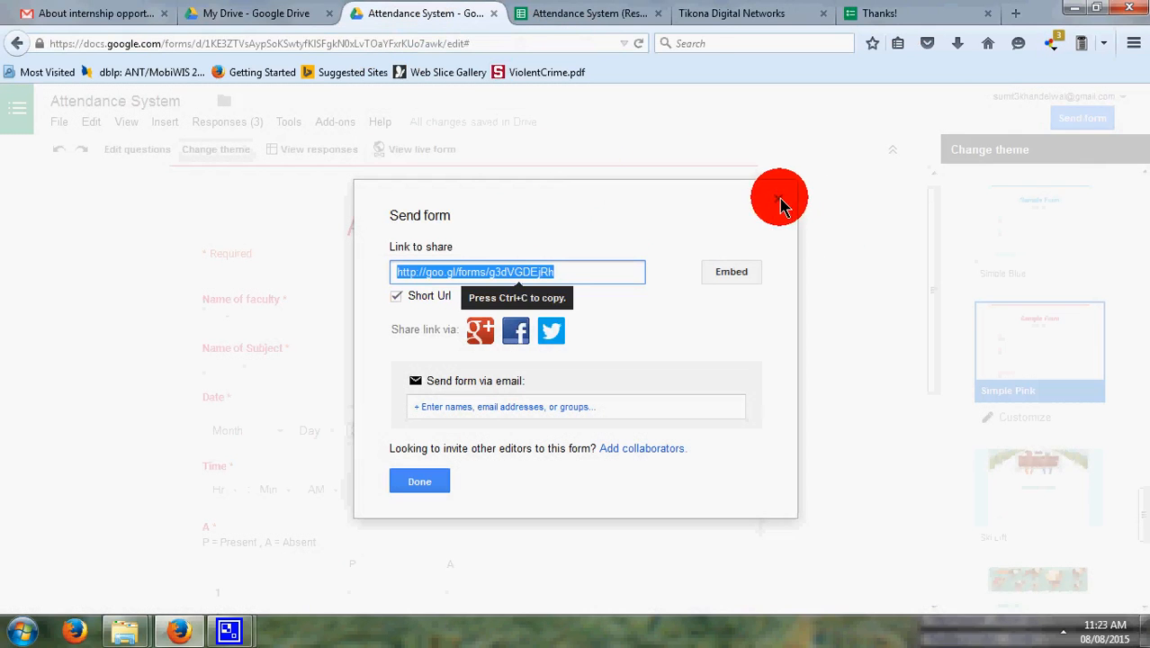
left_click(780, 204)
left_click(277, 12)
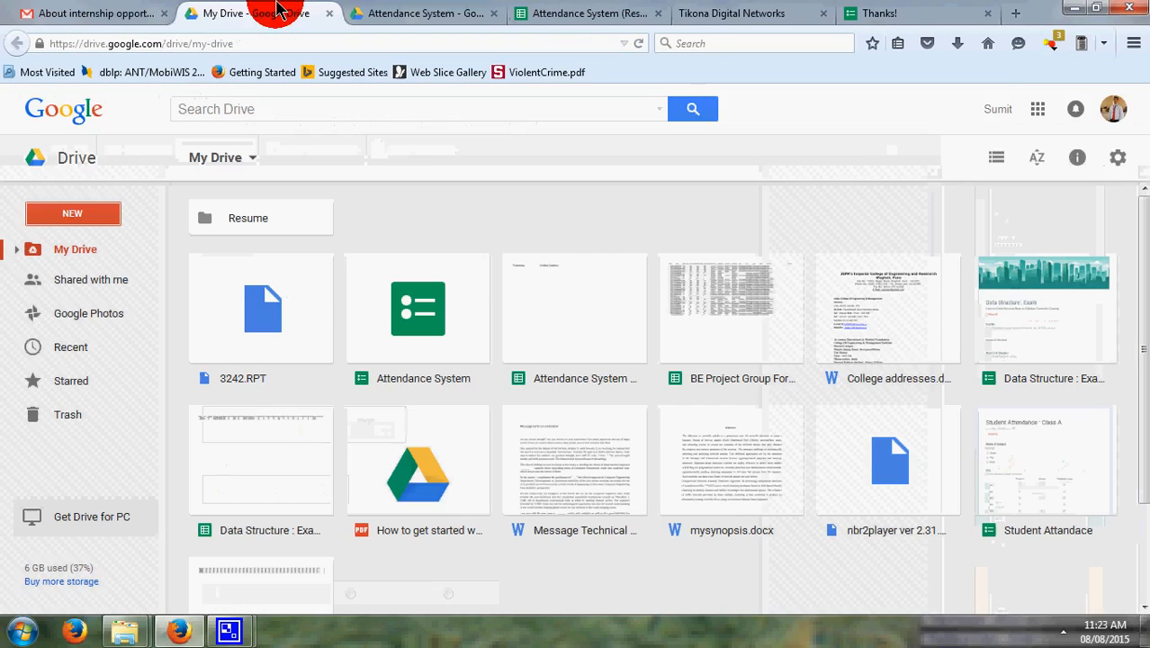
double_click(564, 318)
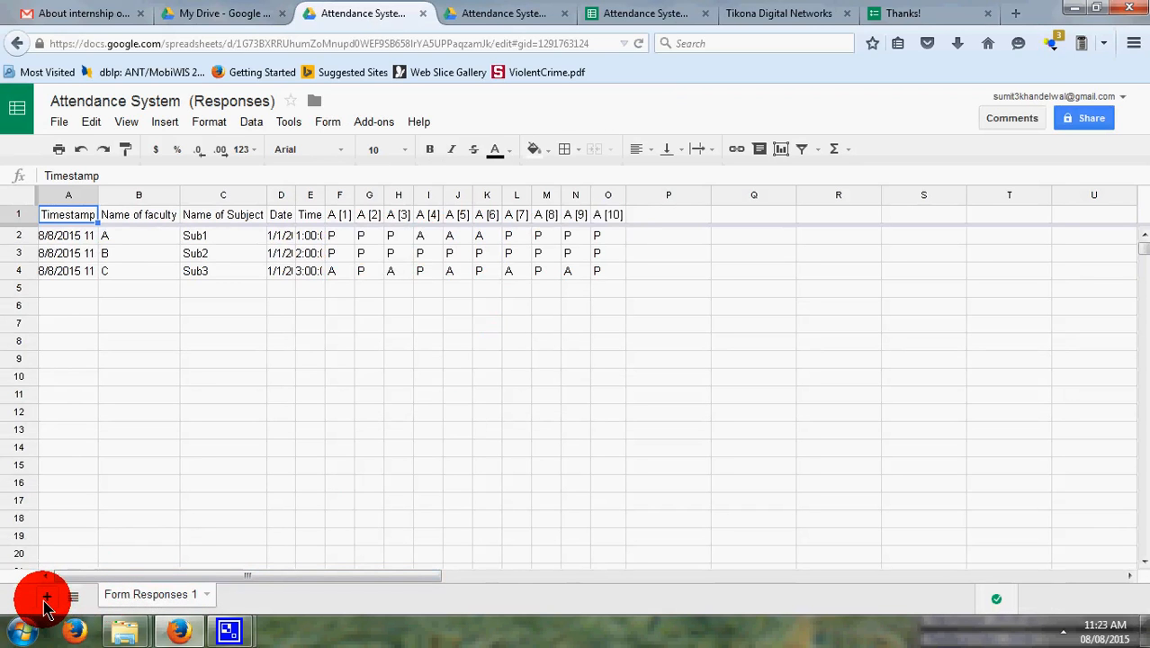
Add a new sheet to the responses spreadsheet and rename it Sub1
left_click(47, 598)
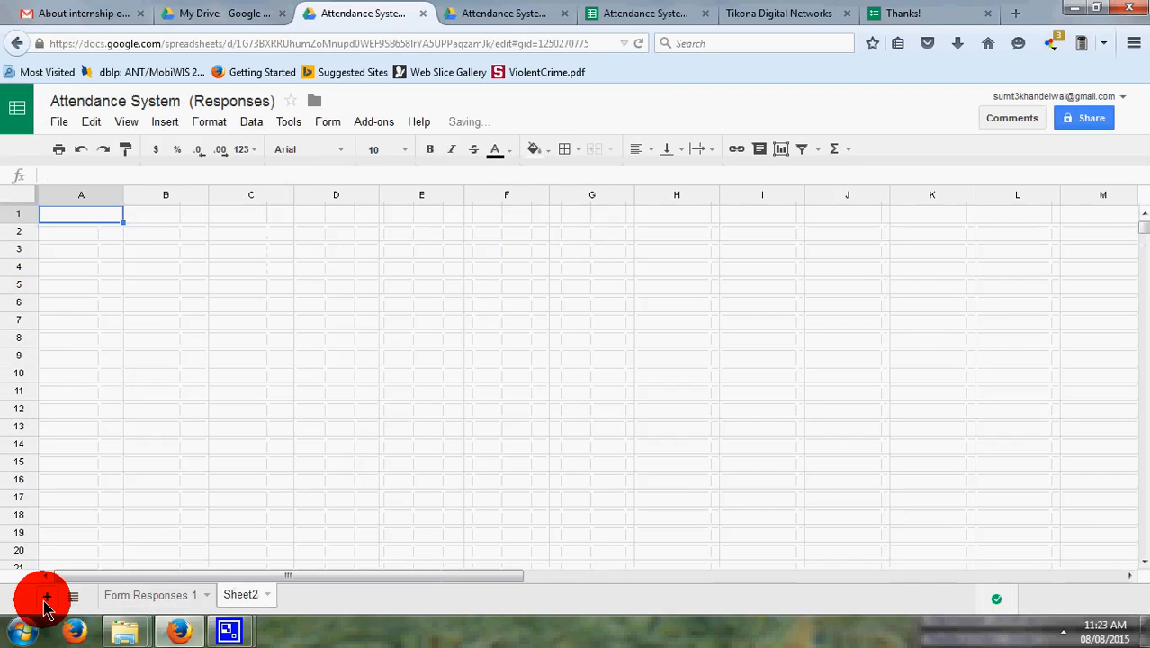
left_click(269, 597)
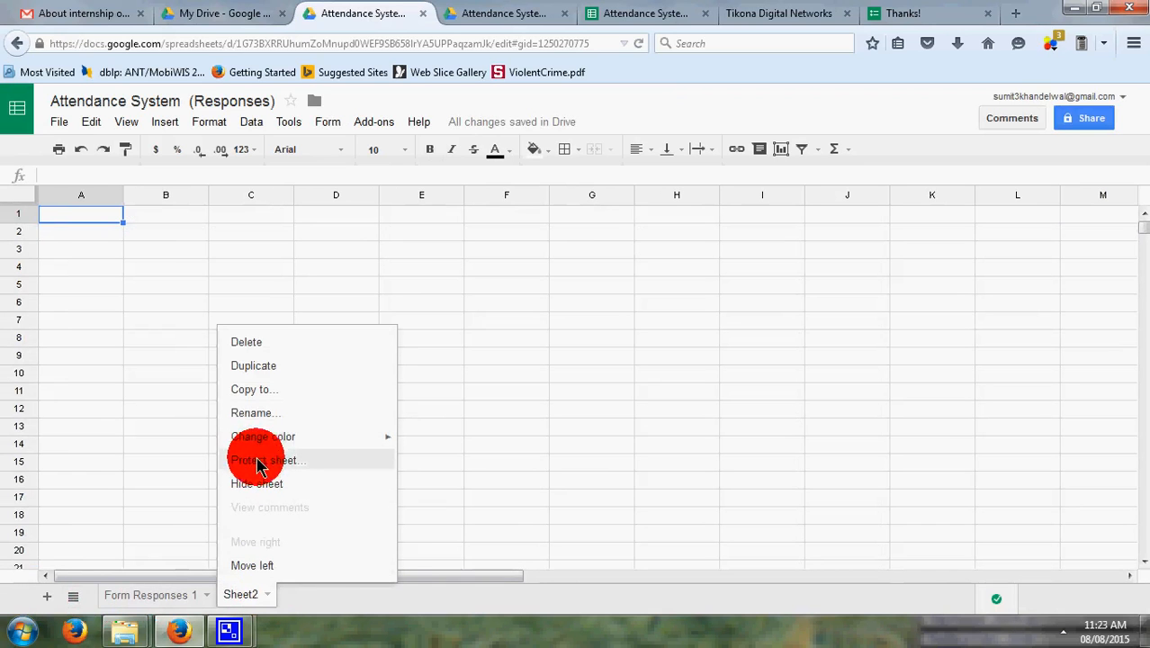
left_click(254, 416)
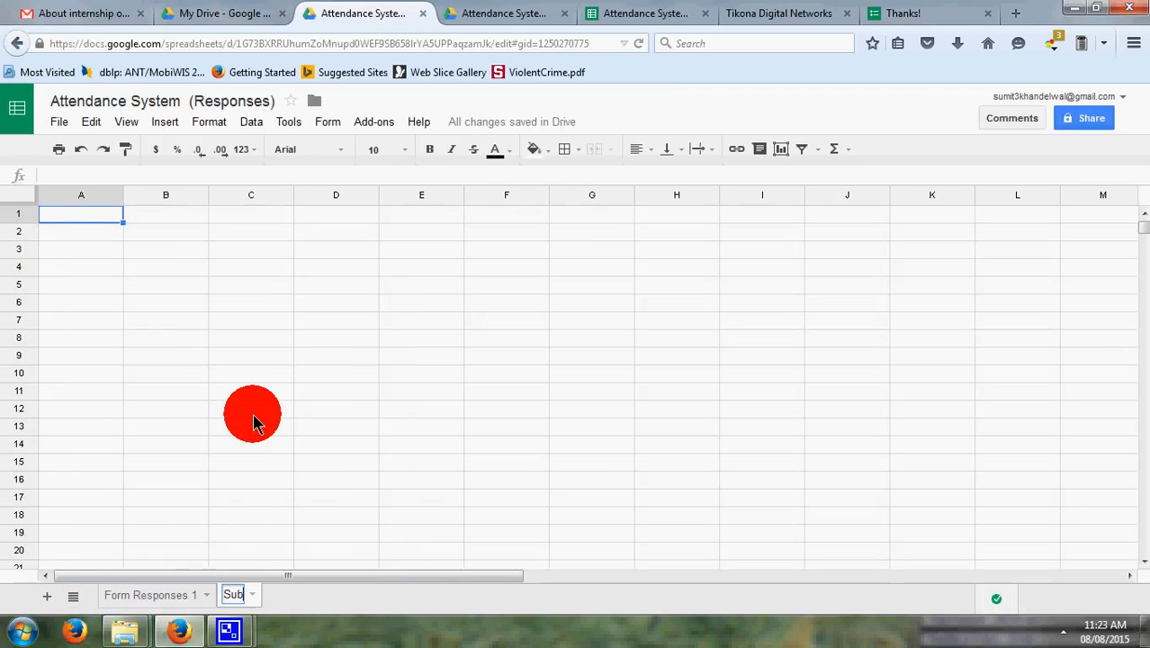
key("Return")
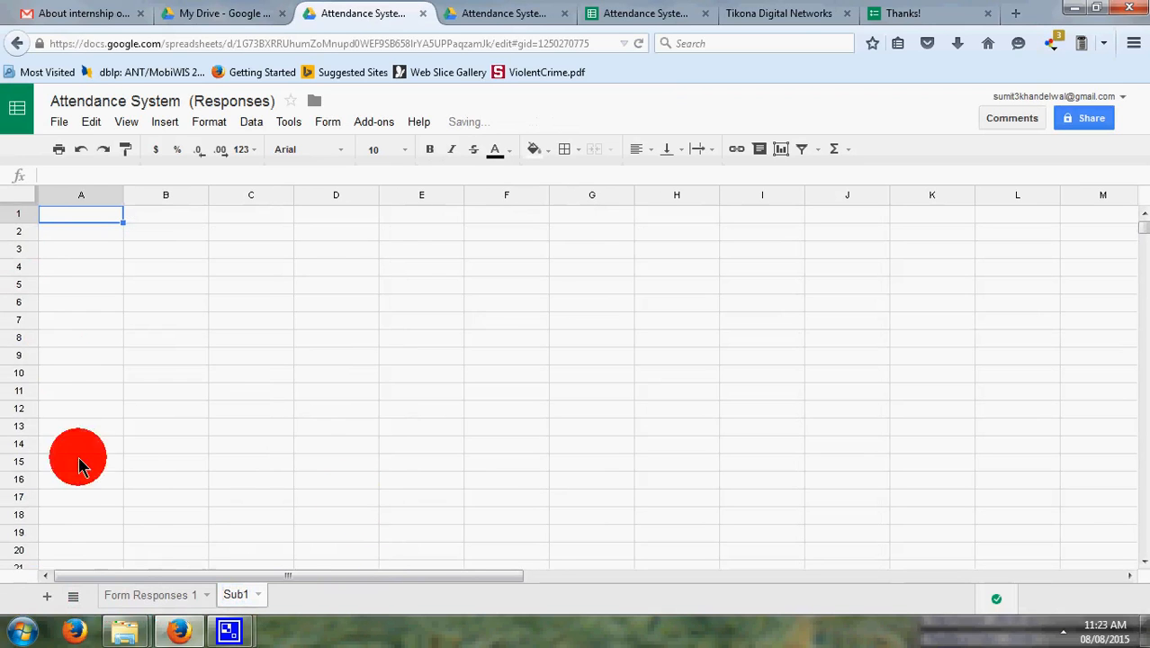
Copy the header row of the Form Responses 1 sheet into row 1 of the Sub1 sheet
left_click(144, 595)
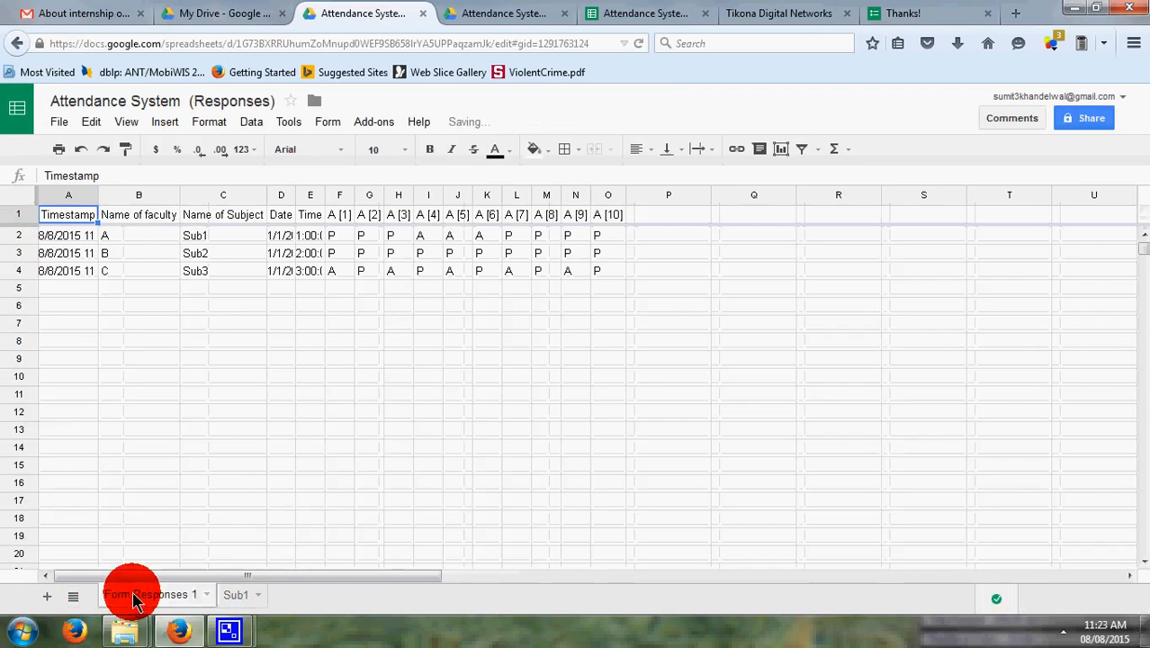
left_click(20, 218)
key("ctrl+c")
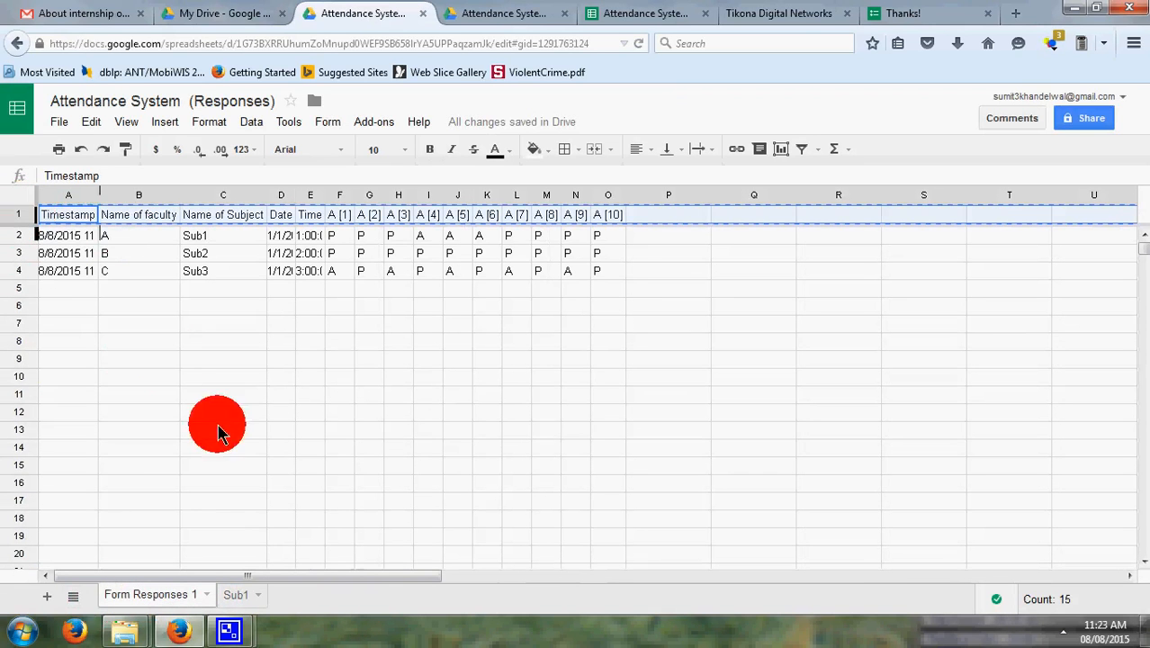
left_click(236, 594)
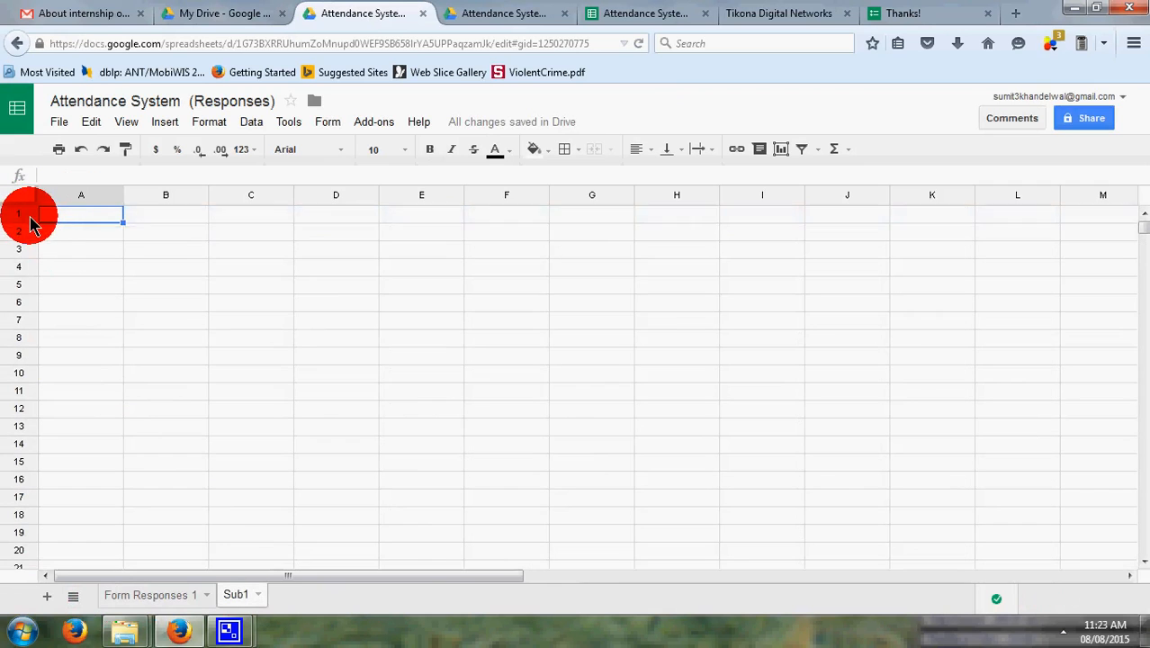
key("ctrl+v")
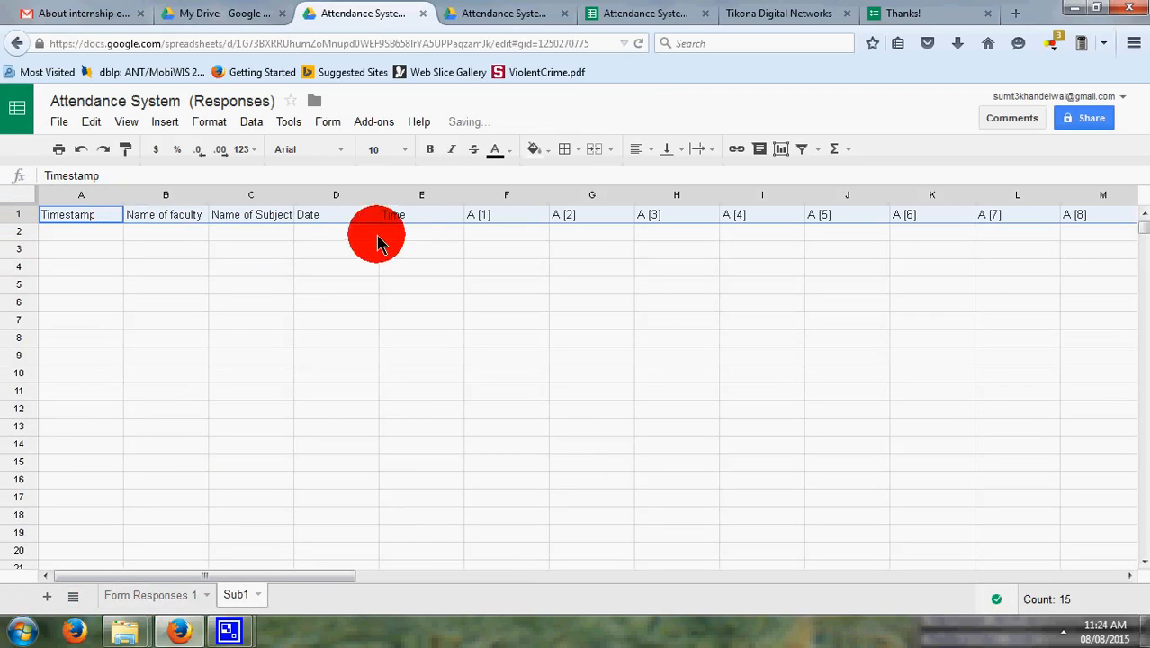
Resize columns A to O of the Sub1 sheet to fit their data
left_click(85, 196)
key("shift+Right")
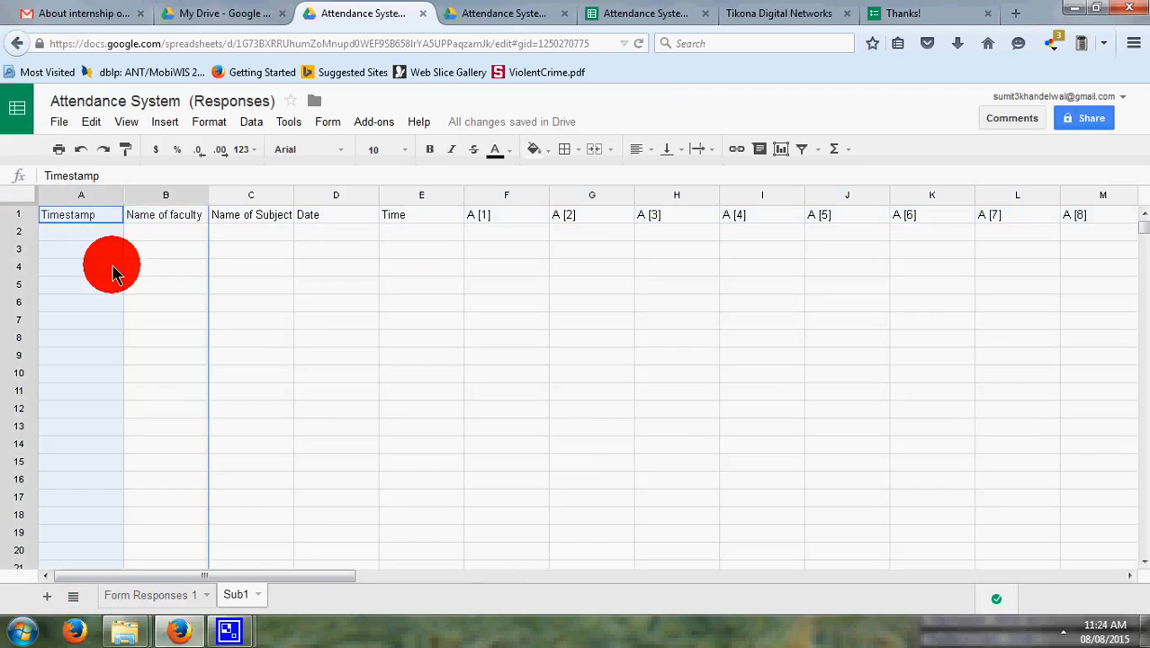
key("shift+Right")
key("shift+Right")
key("shift+Right")
key("shift+Right")
key("shift+Right")
key("shift+Right")
key("shift+Right")
key("shift+Right")
key("shift+Right")
key("shift+Right")
key("shift+Right")
key("shift+Right")
key("shift+Right")
key("shift+Right")
key("shift+Right")
key("shift+Right")
key("shift+Right")
key("shift+Right")
key("shift+Right")
key("shift+Right")
key("shift+Left")
key("shift+Left")
key("shift+Left")
key("shift+Left")
key("shift+Left")
key("shift+Left")
key("shift+Left")
key("shift+Left")
key("shift+Left")
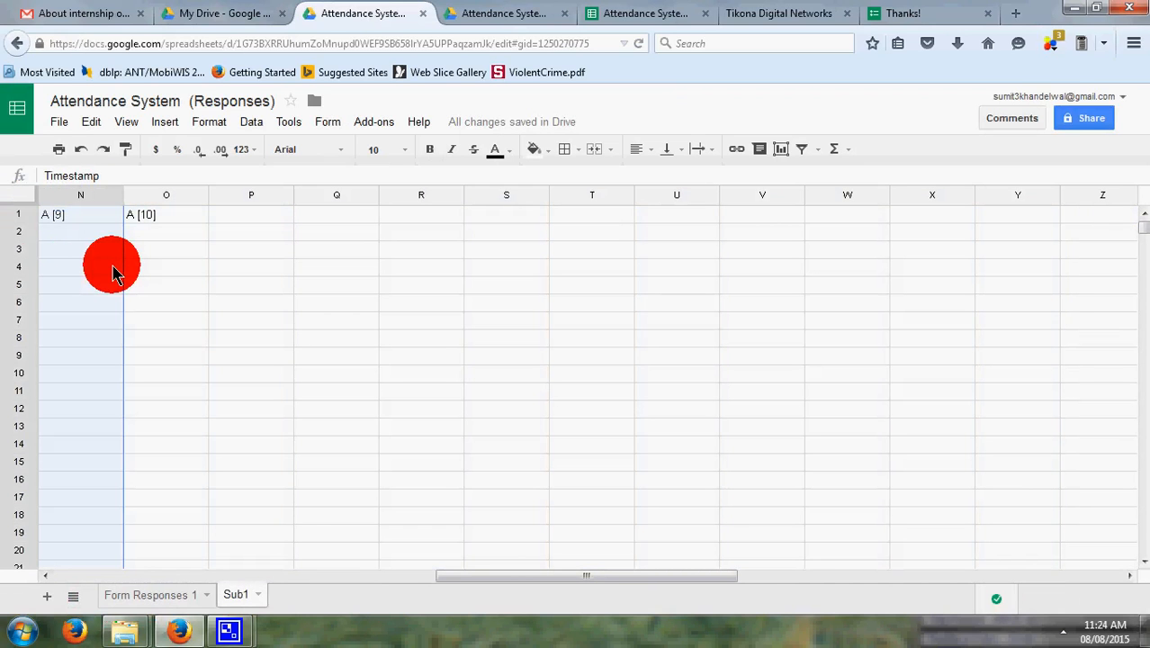
key("shift+Right")
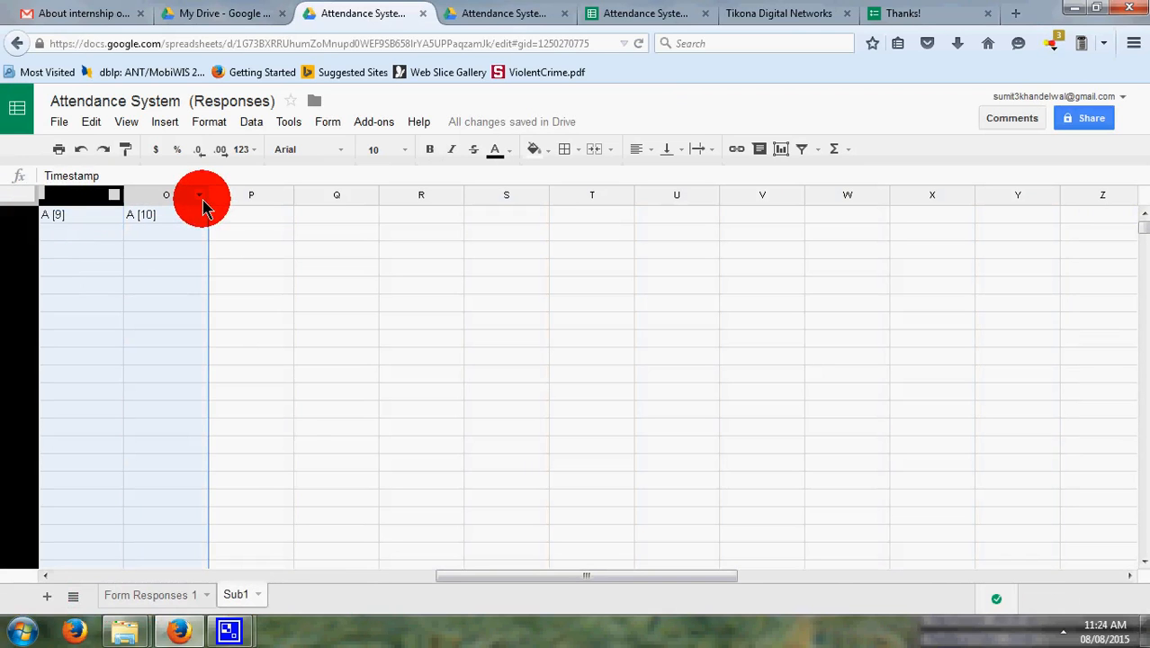
left_click(200, 197)
left_click(257, 442)
left_click(455, 374)
left_click(465, 414)
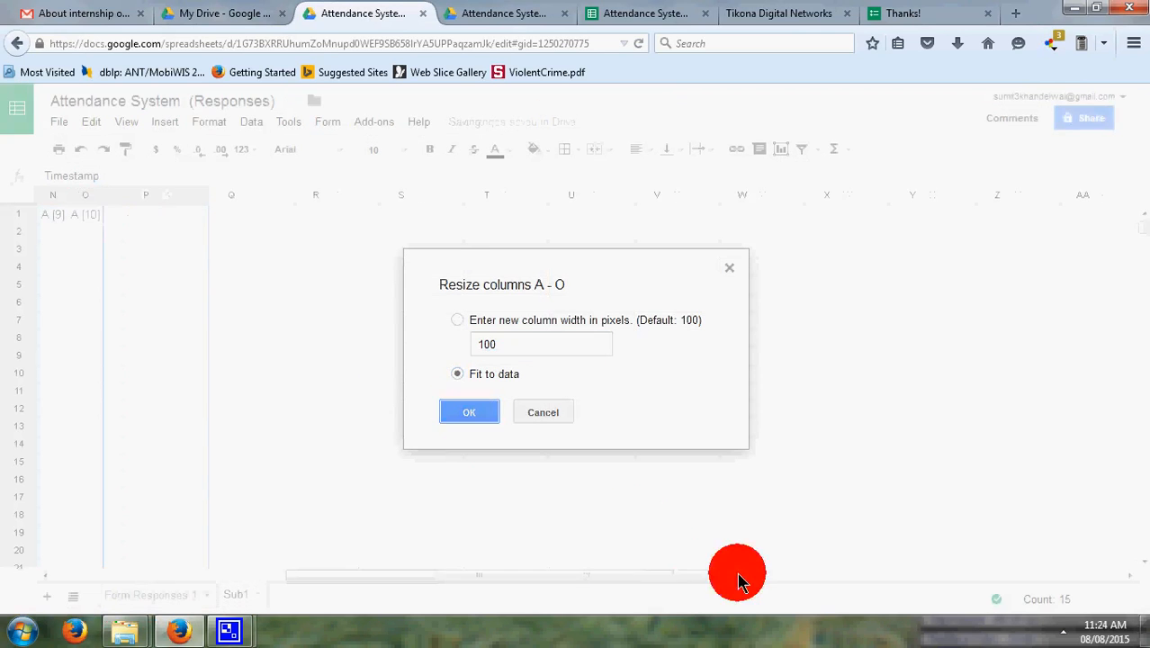
left_click_drag(419, 570, 216, 576)
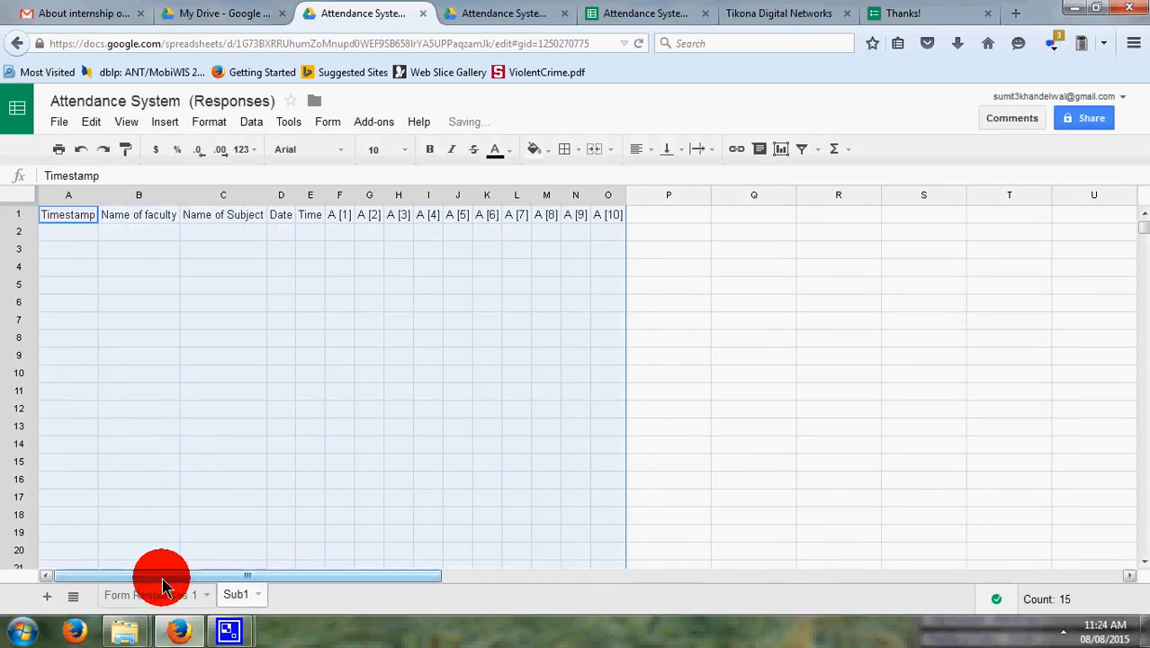
Start a QUERY formula in cell A2 of Sub1 that references the sheet 'Form Responses 1'
left_click(74, 236)
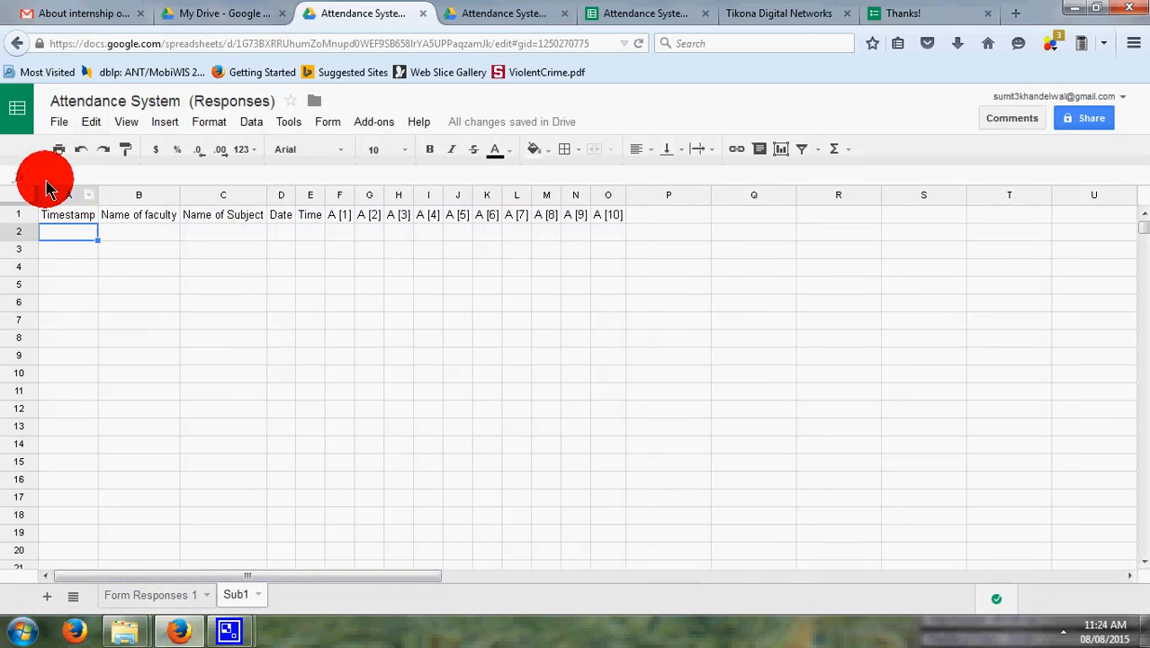
type("=")
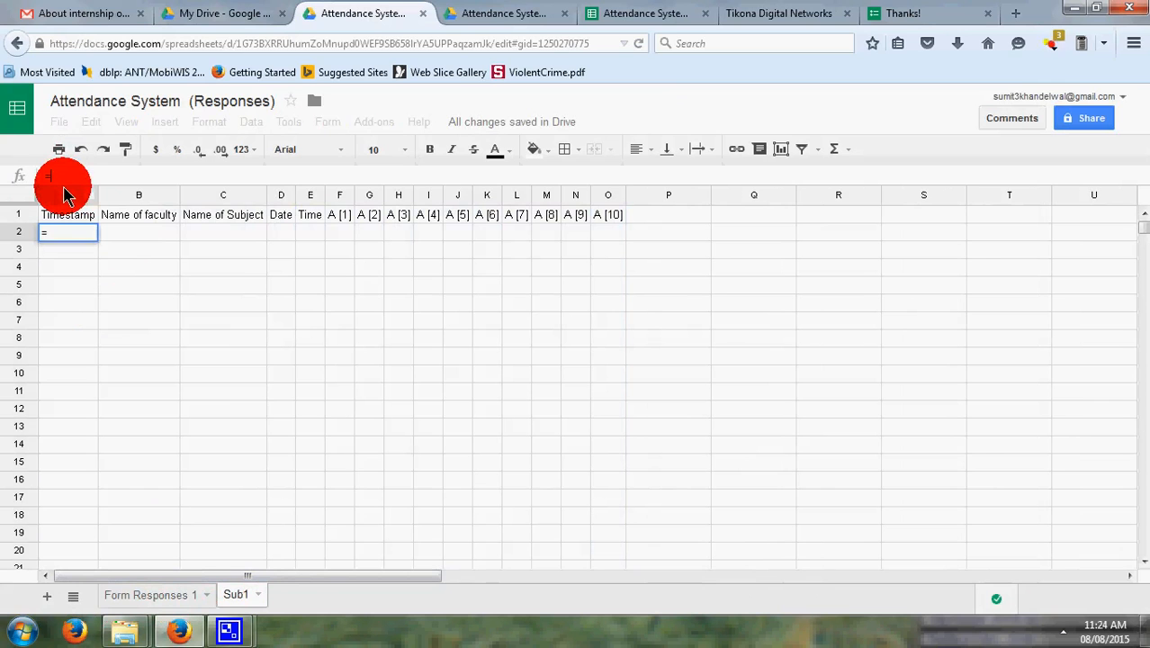
type("Query")
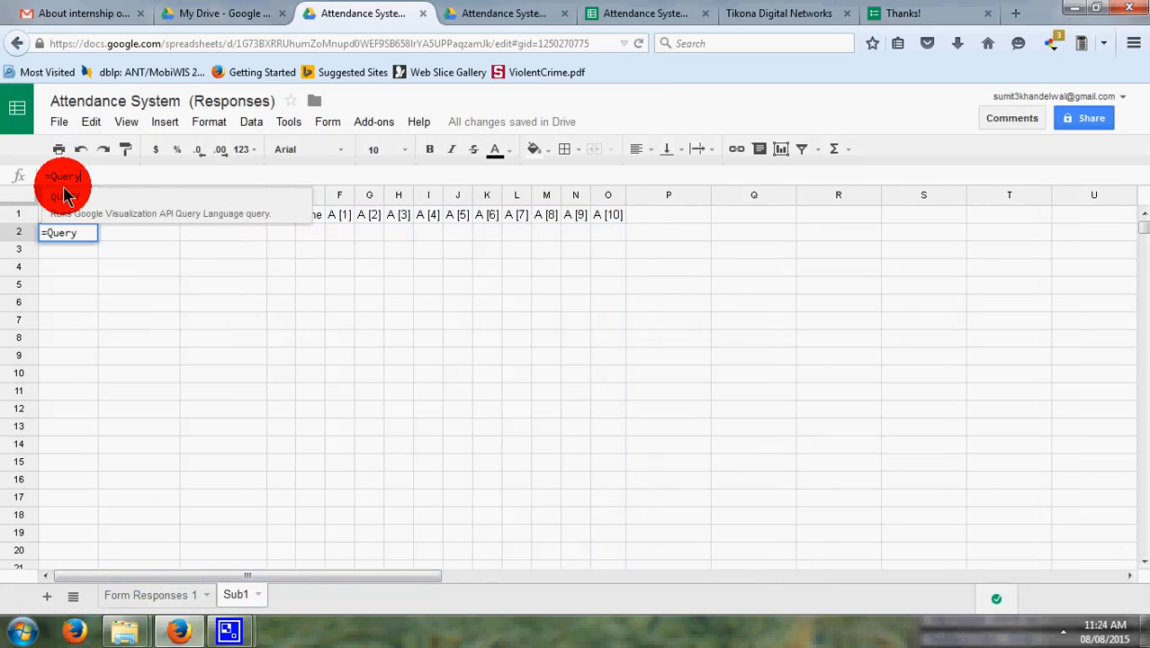
type("(")
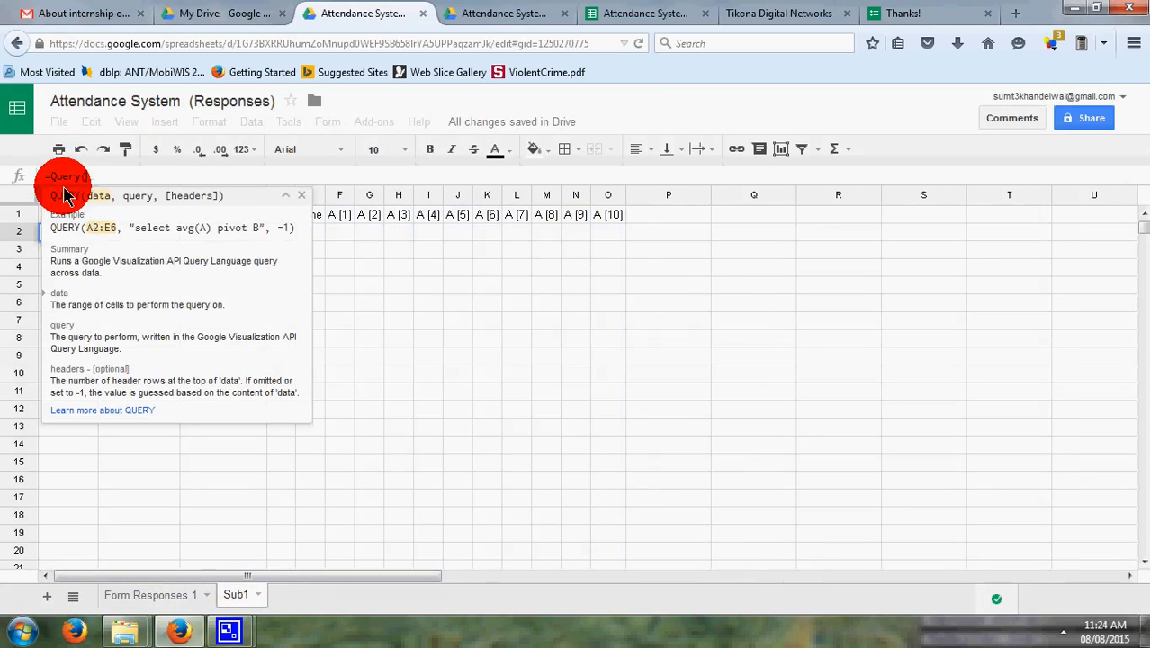
type("'")
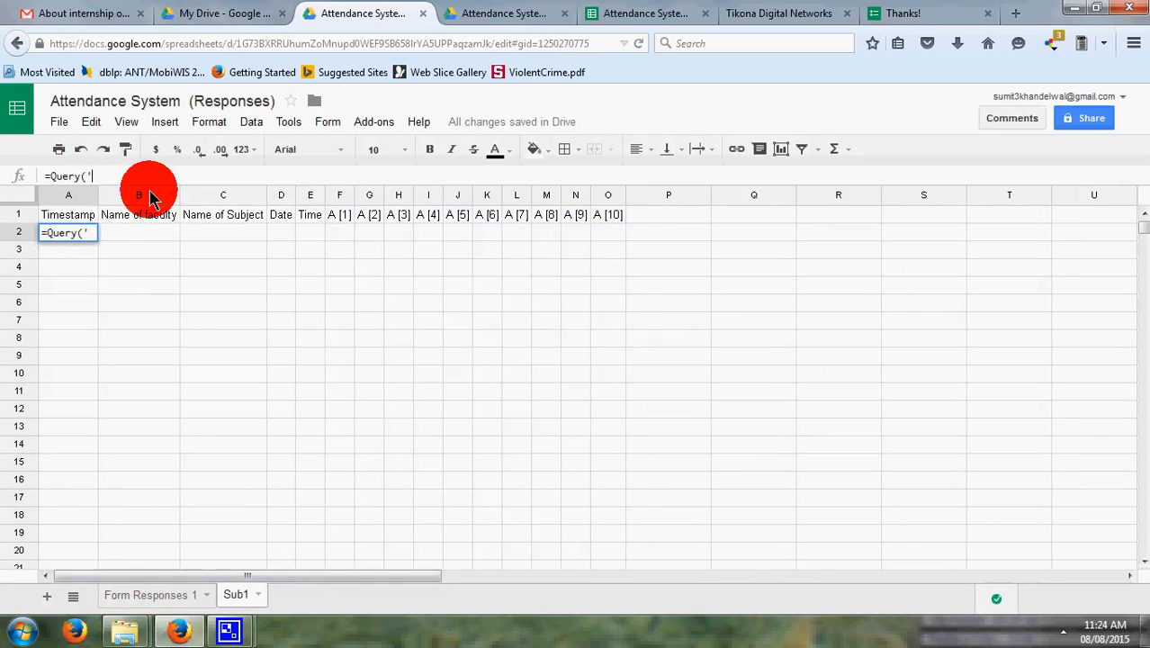
type("Form")
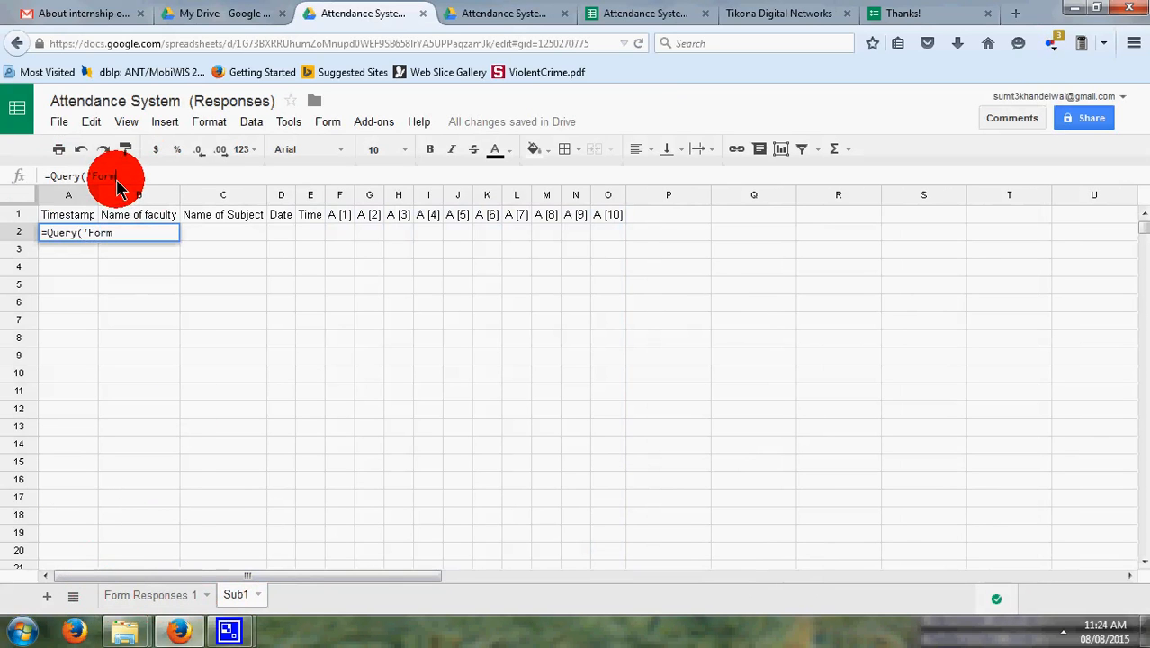
type(" Response")
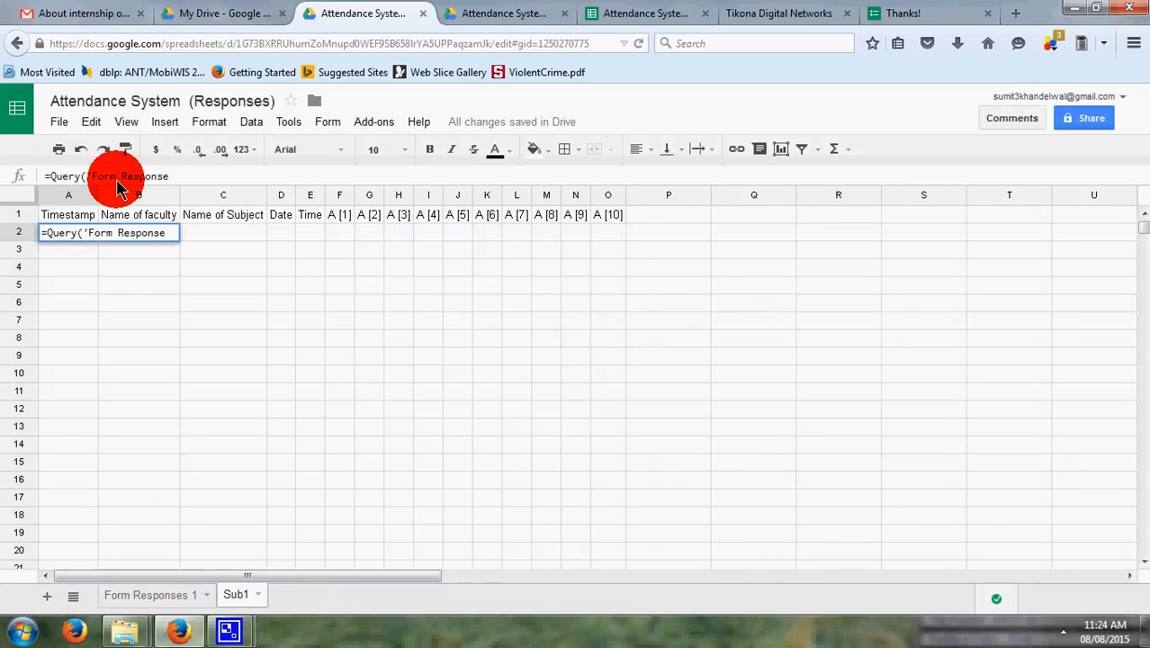
type("s 1")
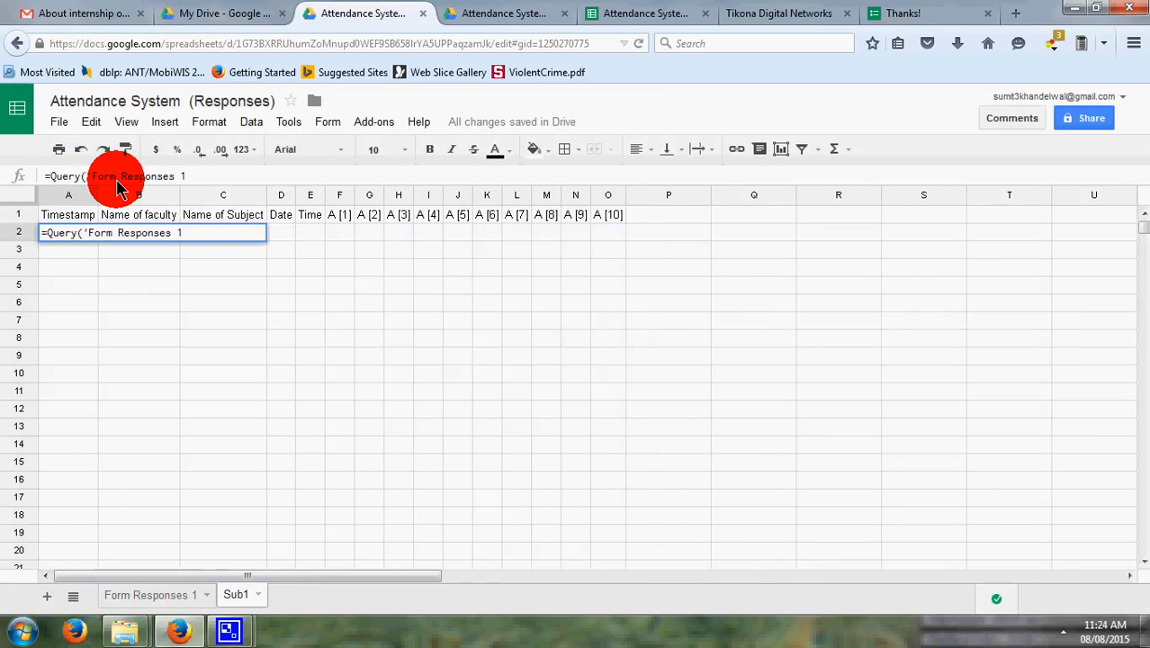
key("Left")
key("Left")
type("'")
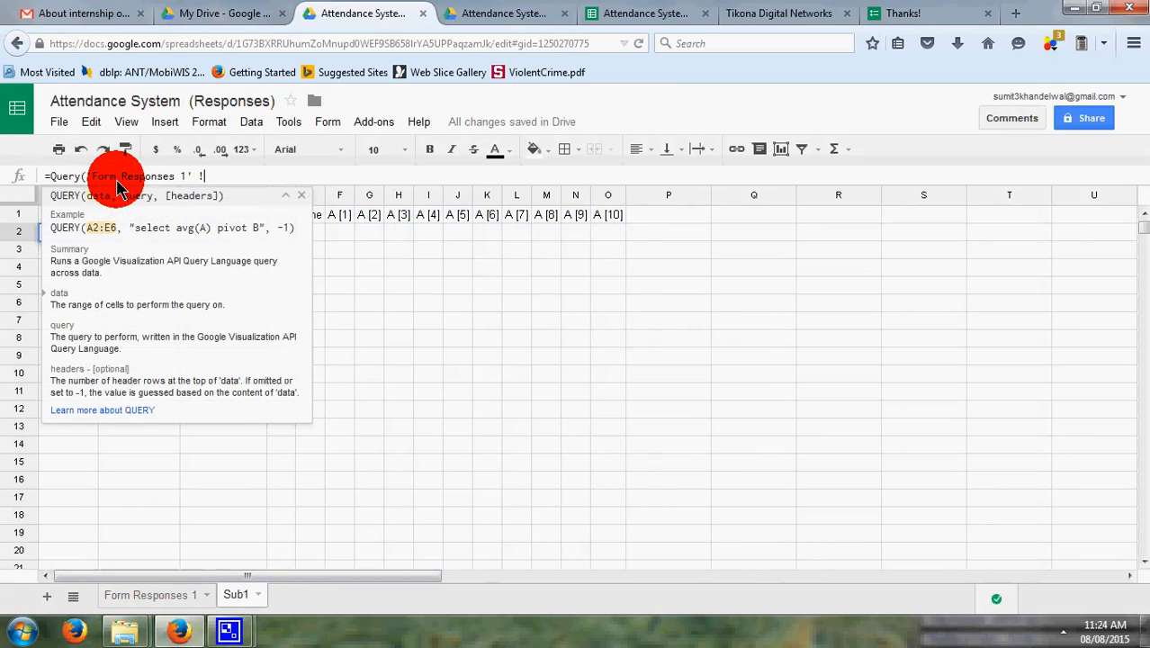
Give the QUERY formula the data range !A2:O, followed by a comma for the query argument
type(" !A2")
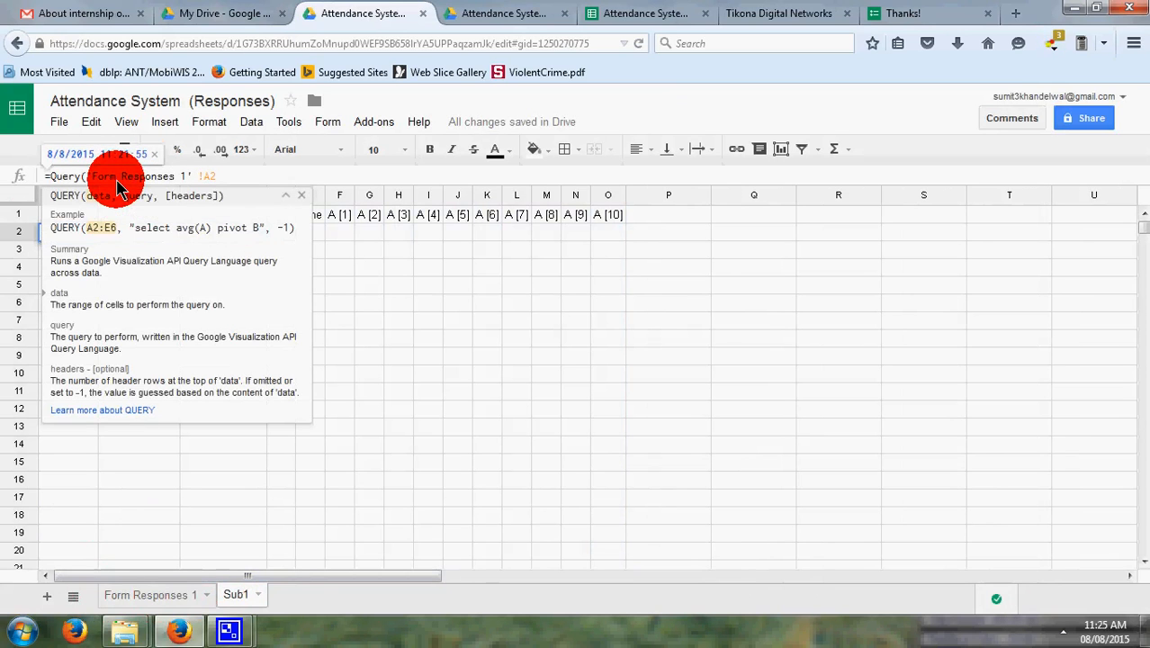
type(":A")
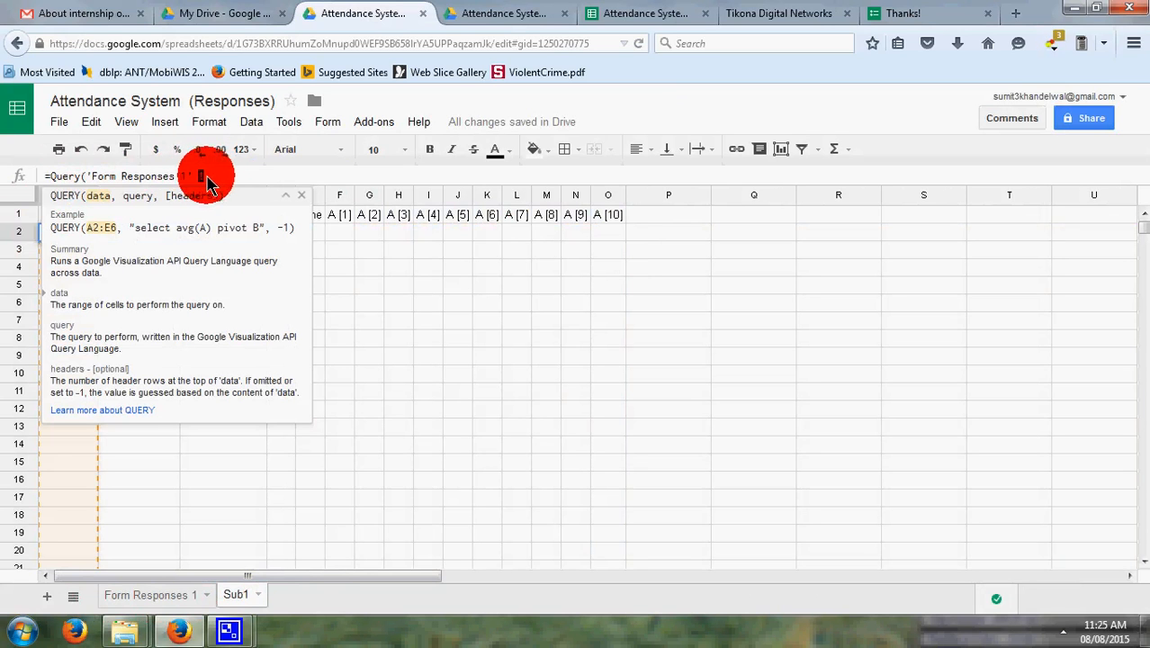
left_click_drag(198, 177, 255, 175)
left_click(248, 179)
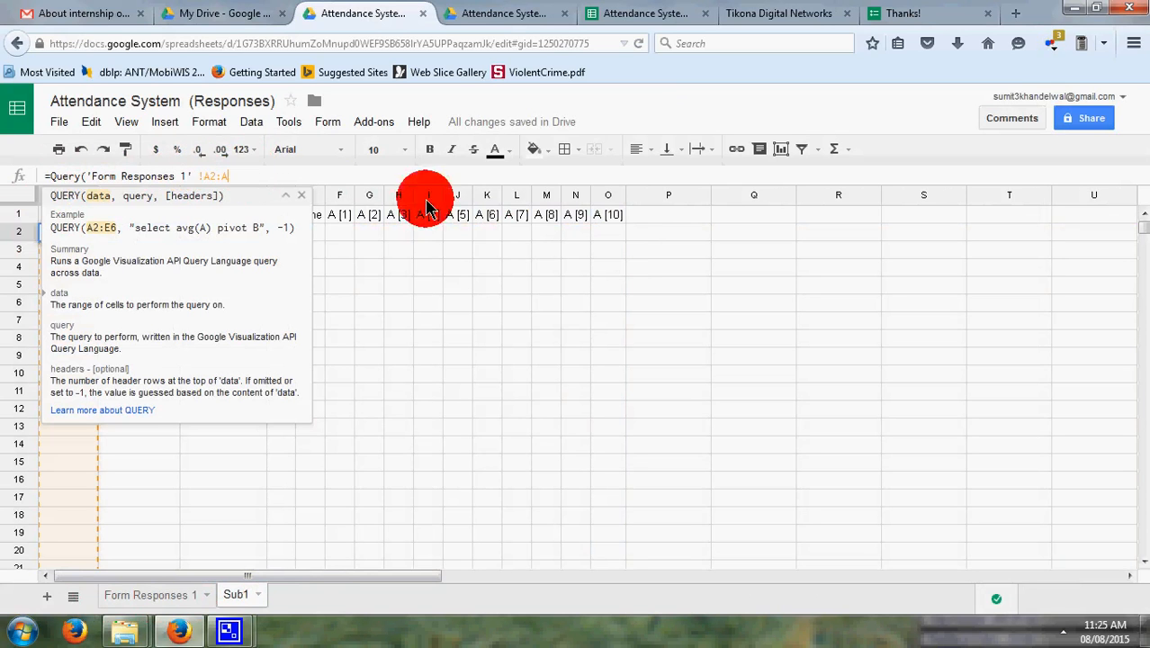
key("BackSpace")
type("O")
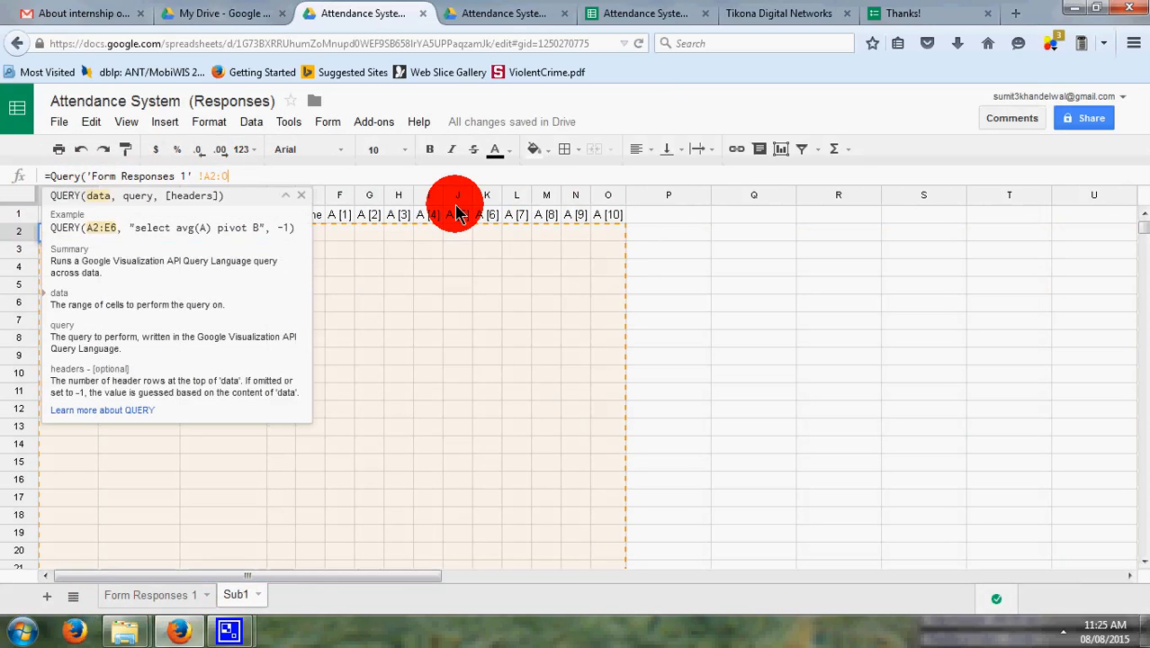
type(",")
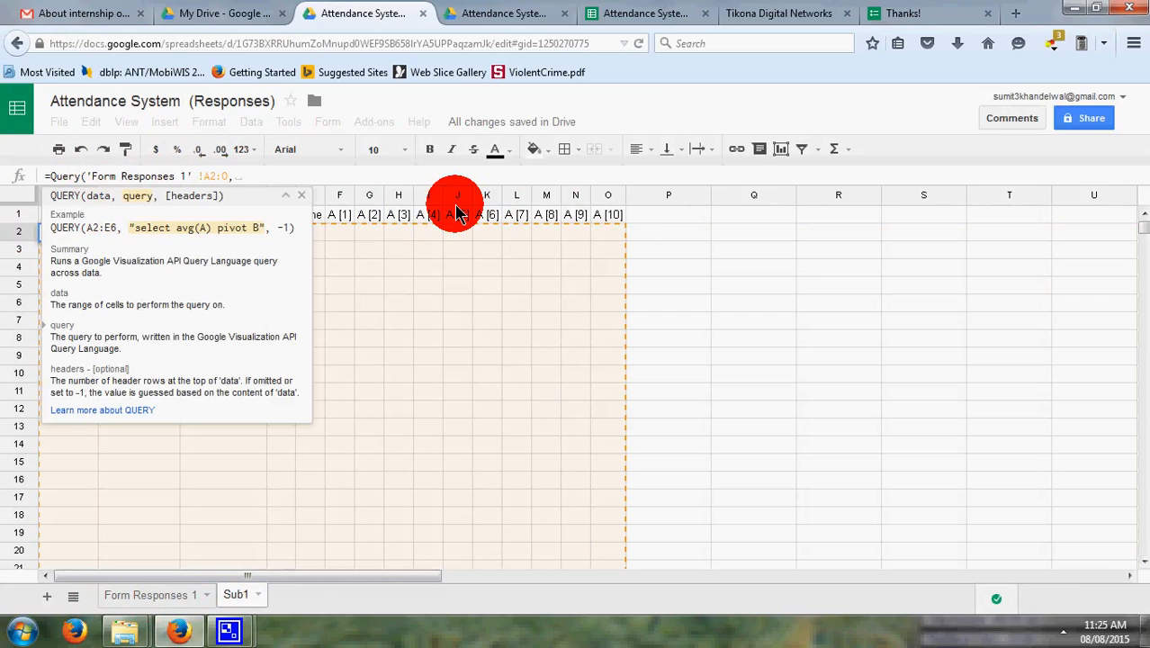
Add the query text "Select * where " to the formula and check the subject column in Form Responses 1
type(" \"Selct")
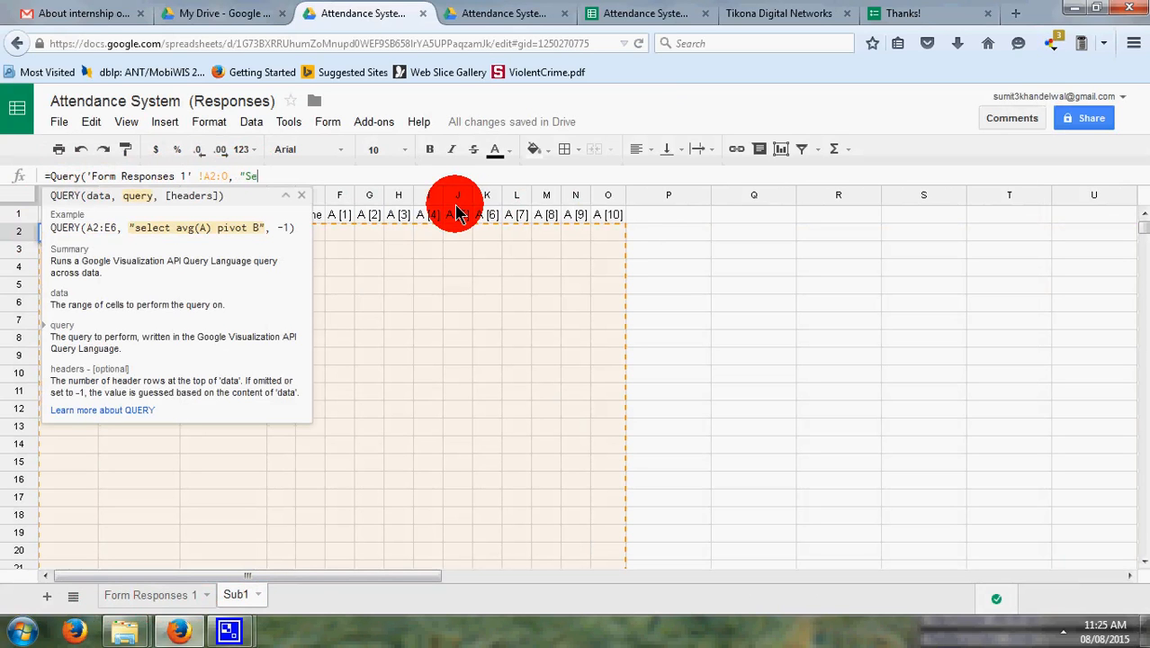
key("BackSpace")
key("BackSpace")
type("ect * where")
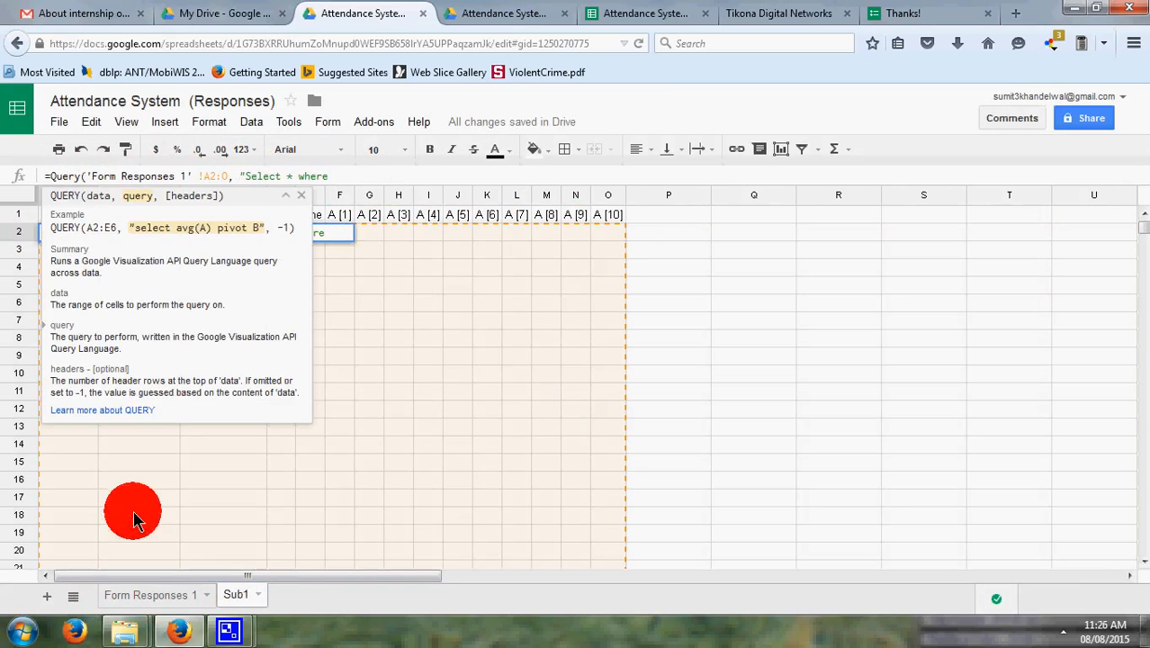
left_click(157, 593)
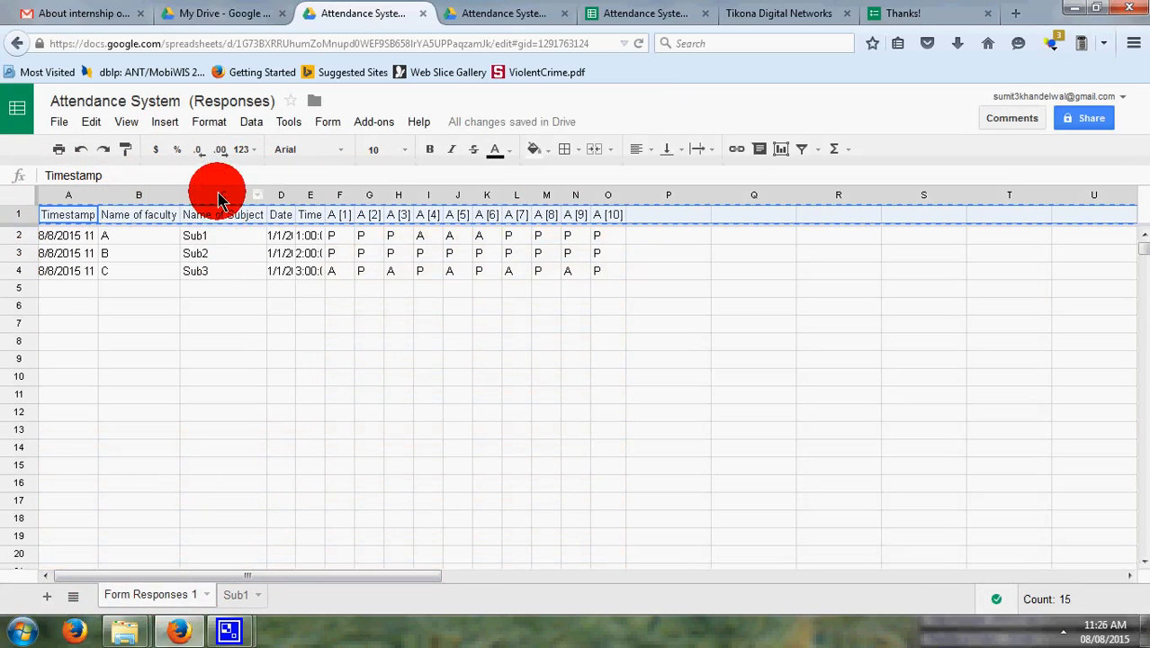
left_click(235, 597)
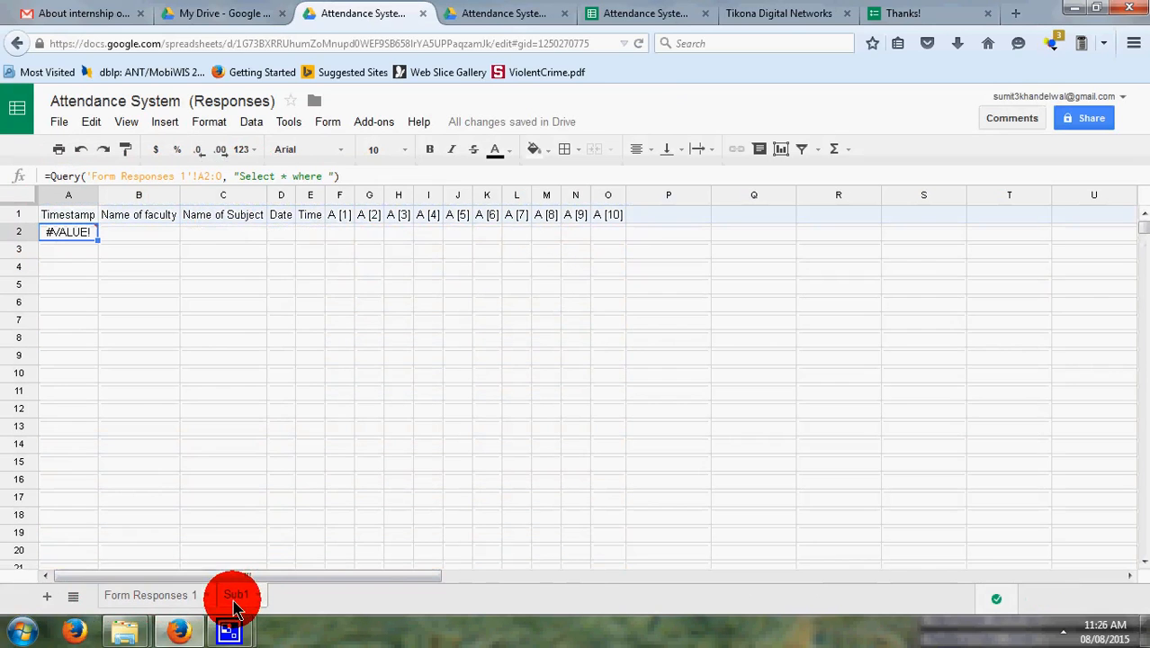
Complete the query's condition with C = 'Sub1', compare it with the subject names in Form Responses 1, and confirm the formula
left_click(326, 180)
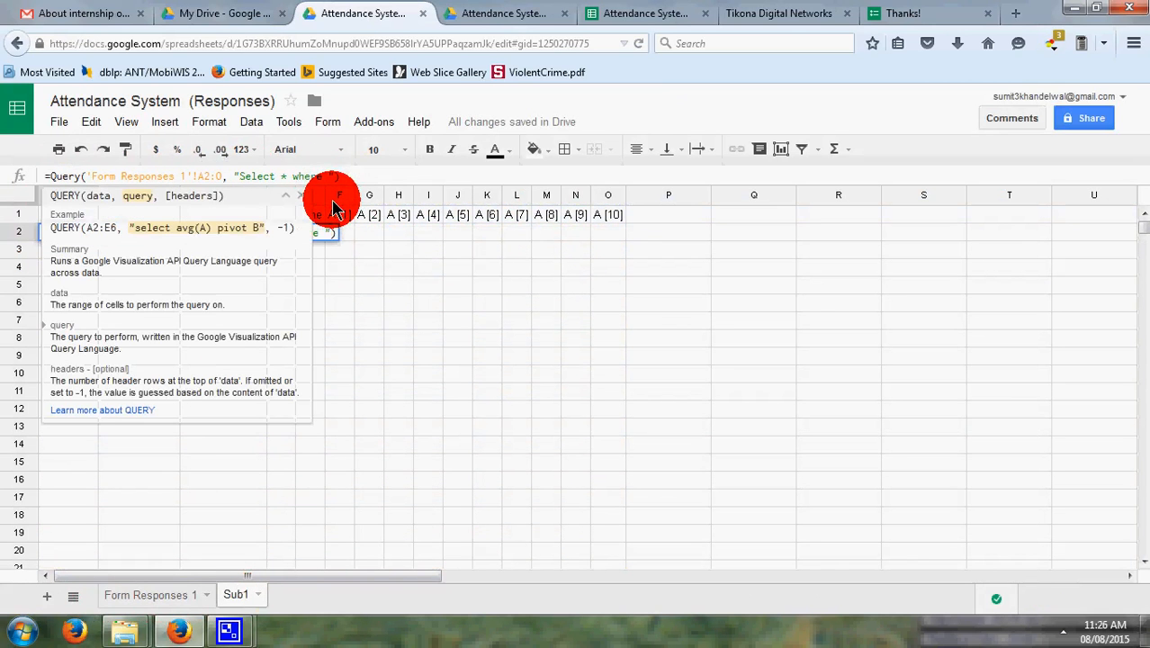
type("C = ")
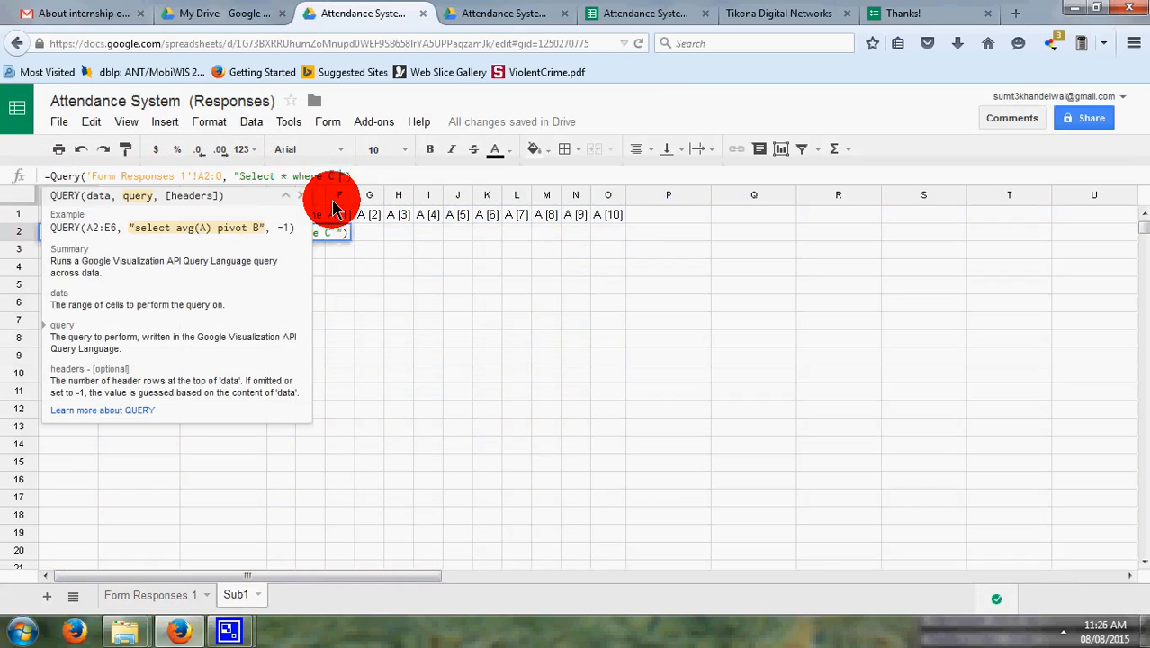
type("'")
key("BackSpace")
type("'S")
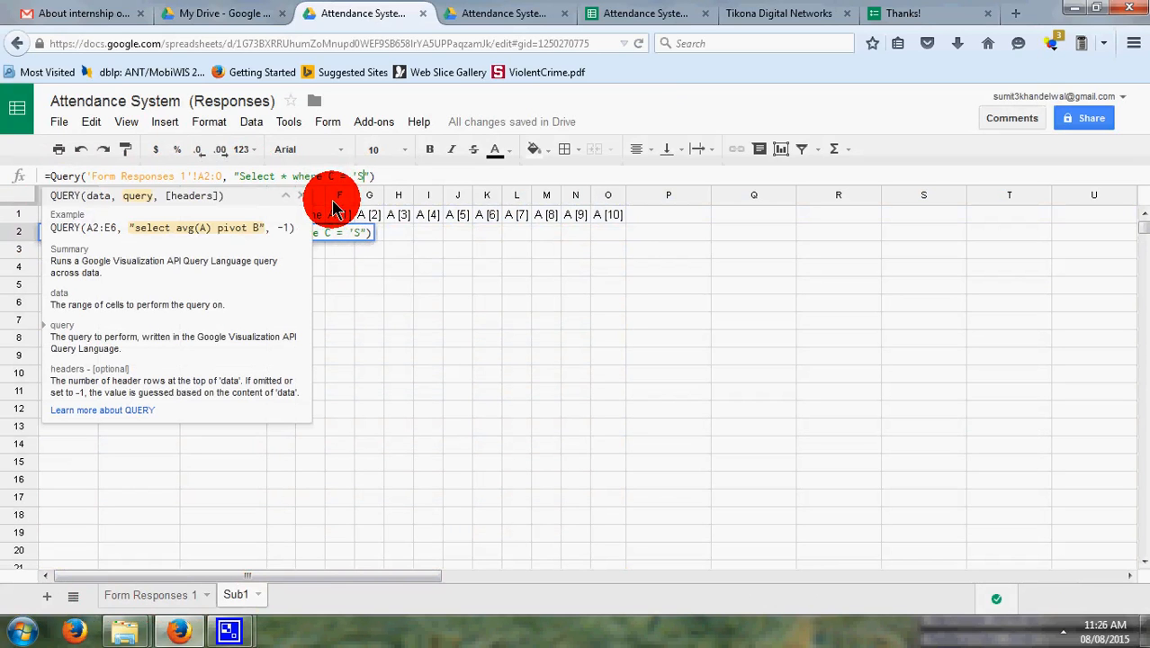
type("ub1")
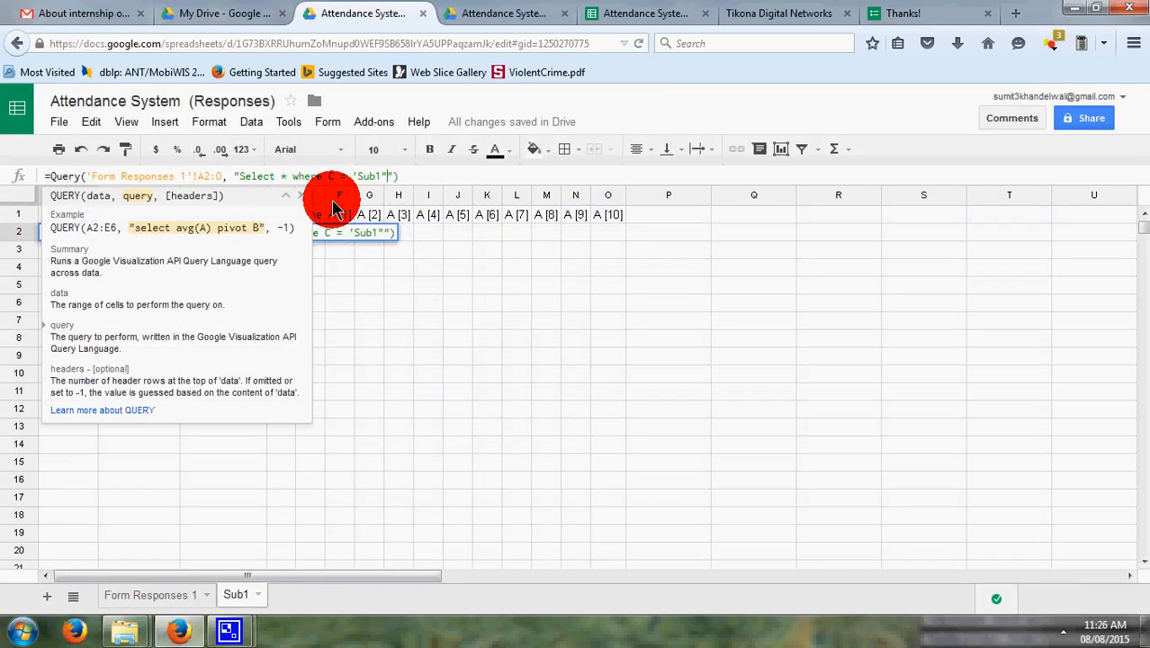
type("'")
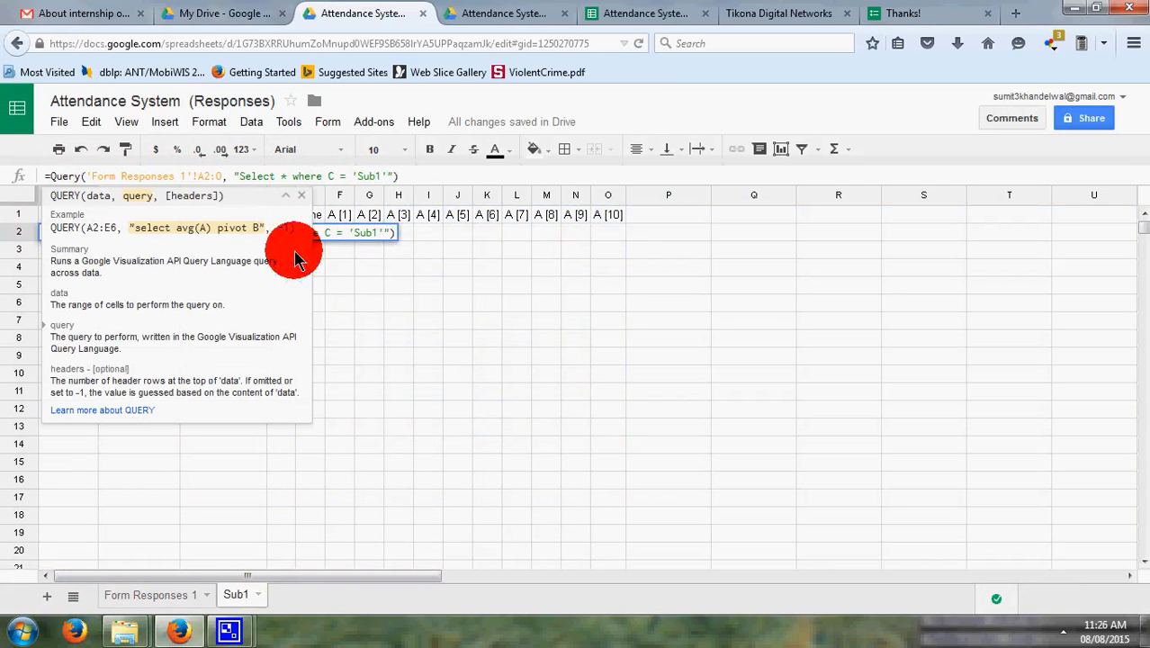
left_click(164, 592)
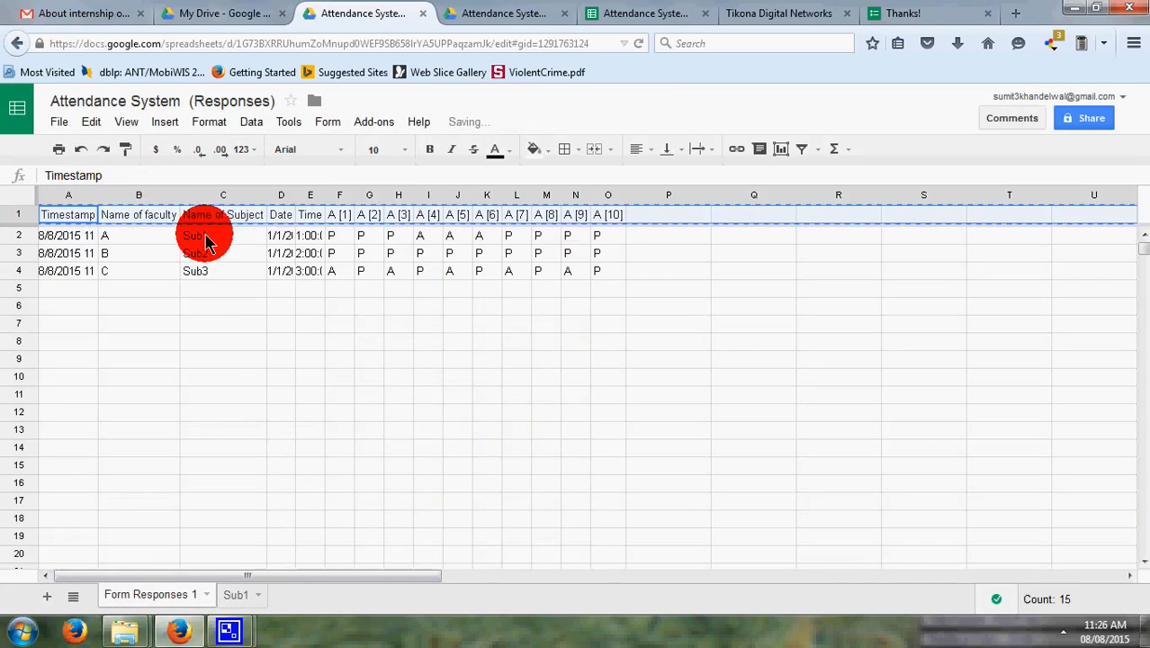
left_click(239, 598)
left_click(405, 180)
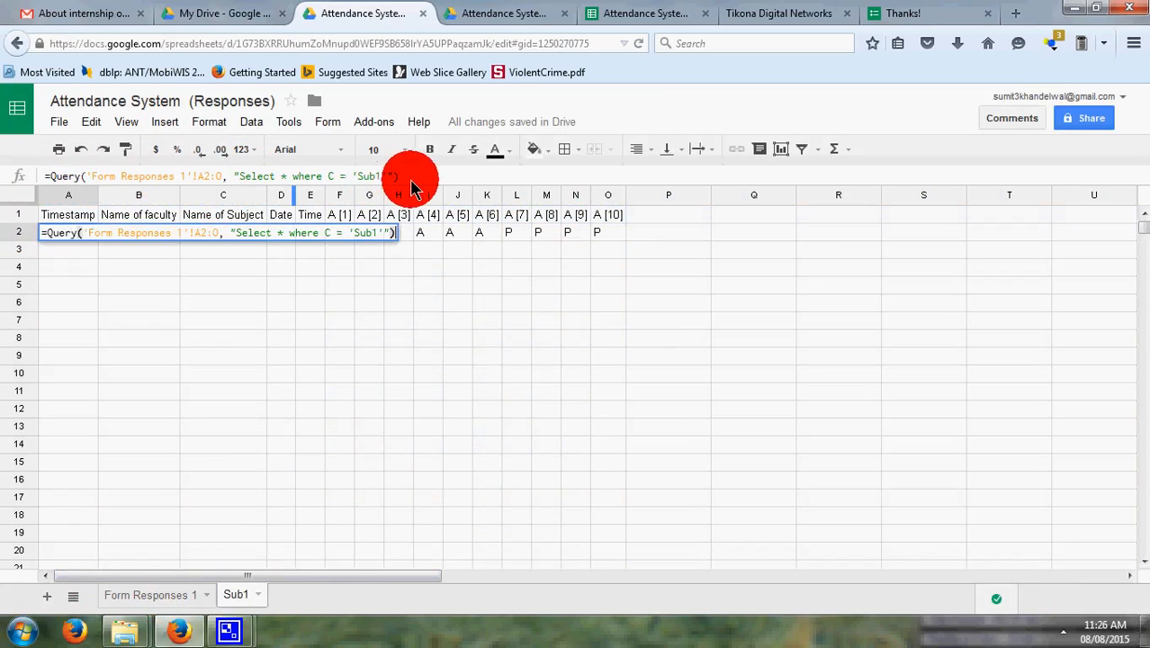
key("Return")
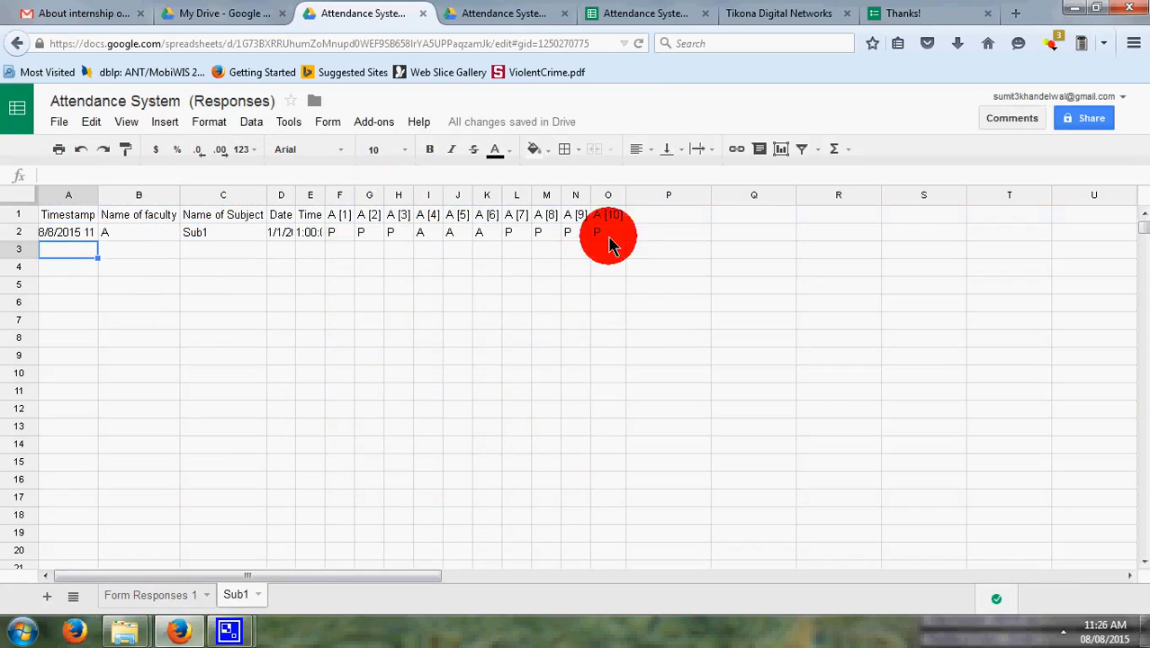
Add the headers Present Student, Absent Student and Total in cells R1, S1 and T1 of Sub1
left_click(824, 216)
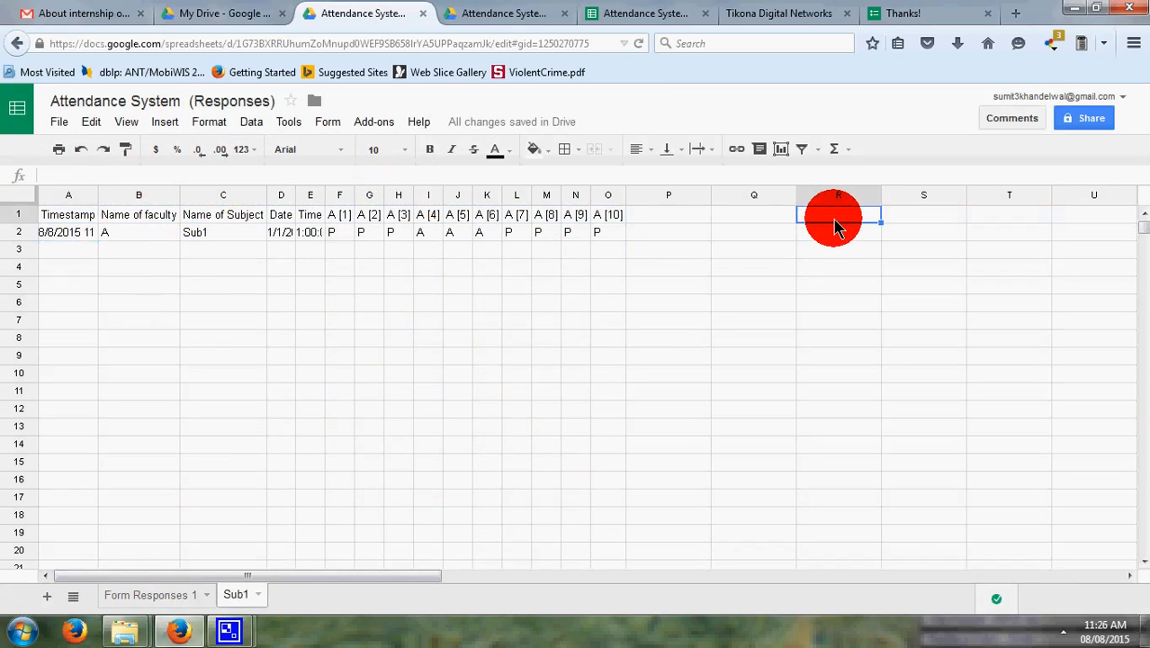
type("Present Student")
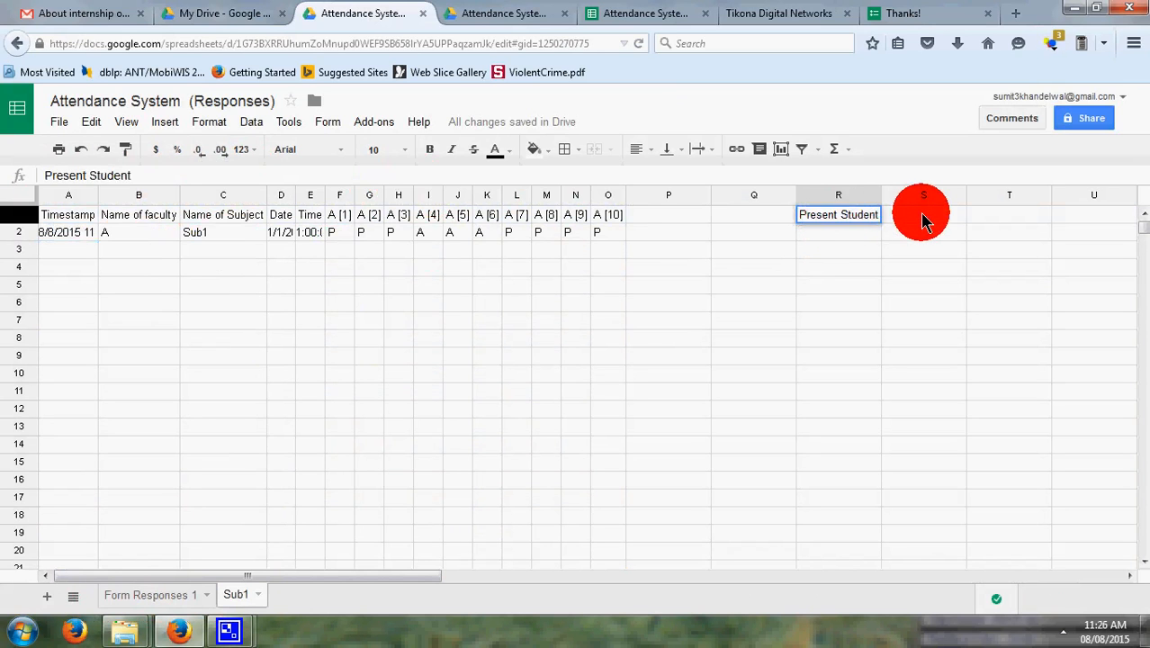
left_click(924, 221)
type("Absent Su")
key("BackSpace")
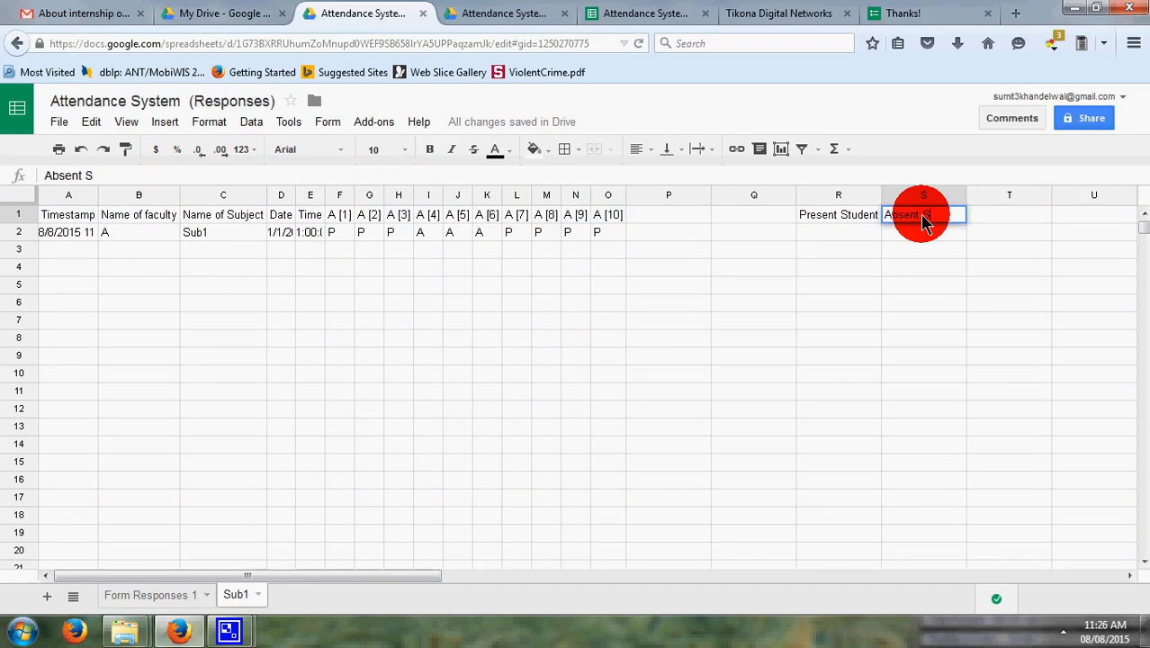
type("tudent")
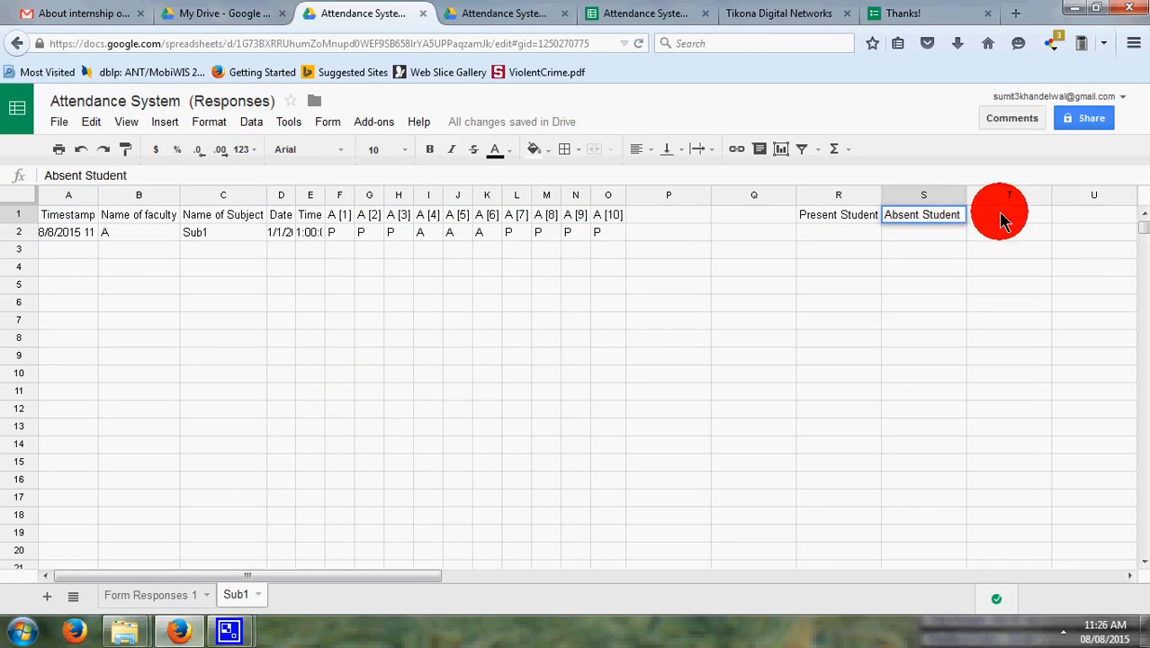
left_click(1007, 216)
type("Total")
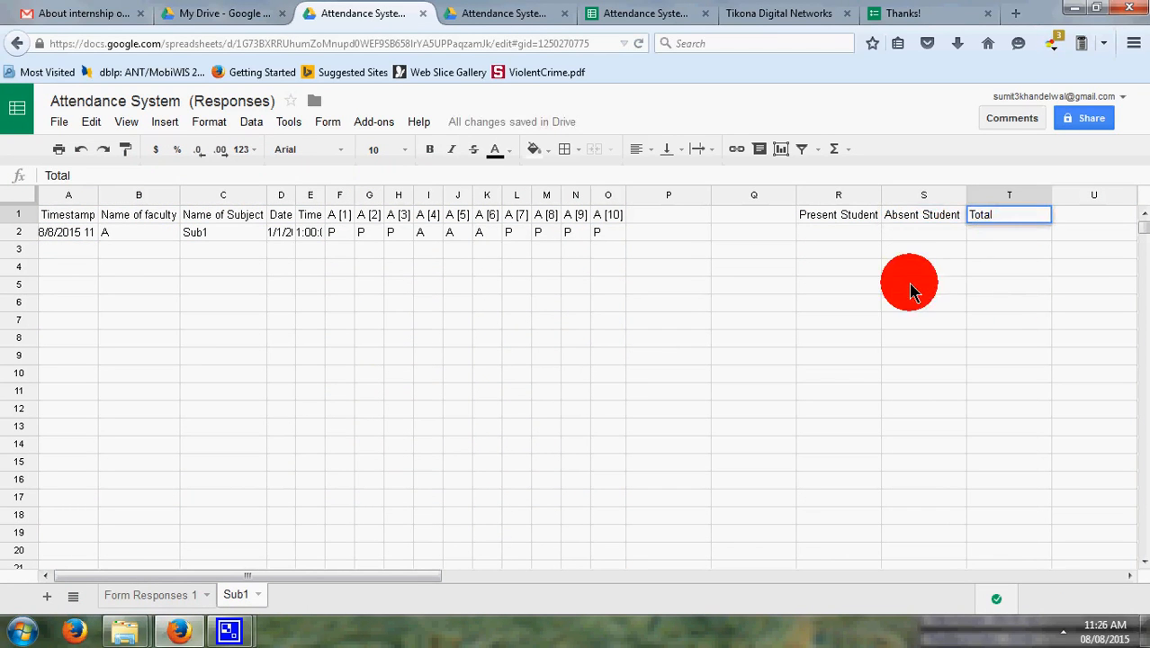
key("Return")
Start a COUNTIF formula in R2 under Present Student with F2: as the range start, and try to pick O2 as its end
left_click(837, 235)
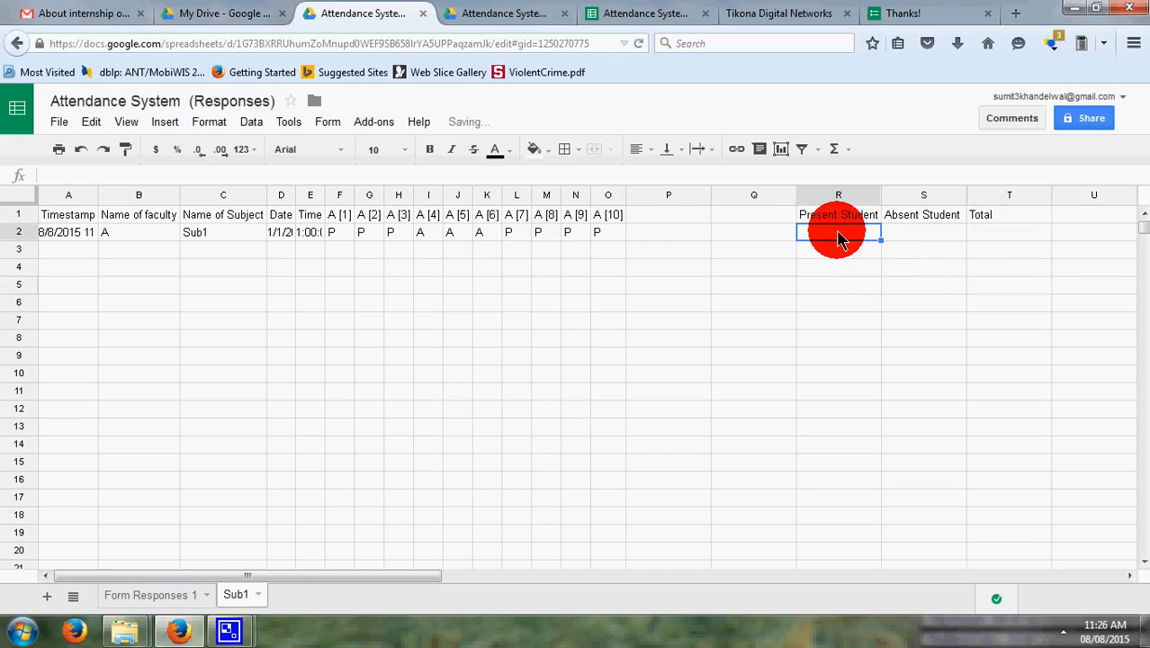
type("=count")
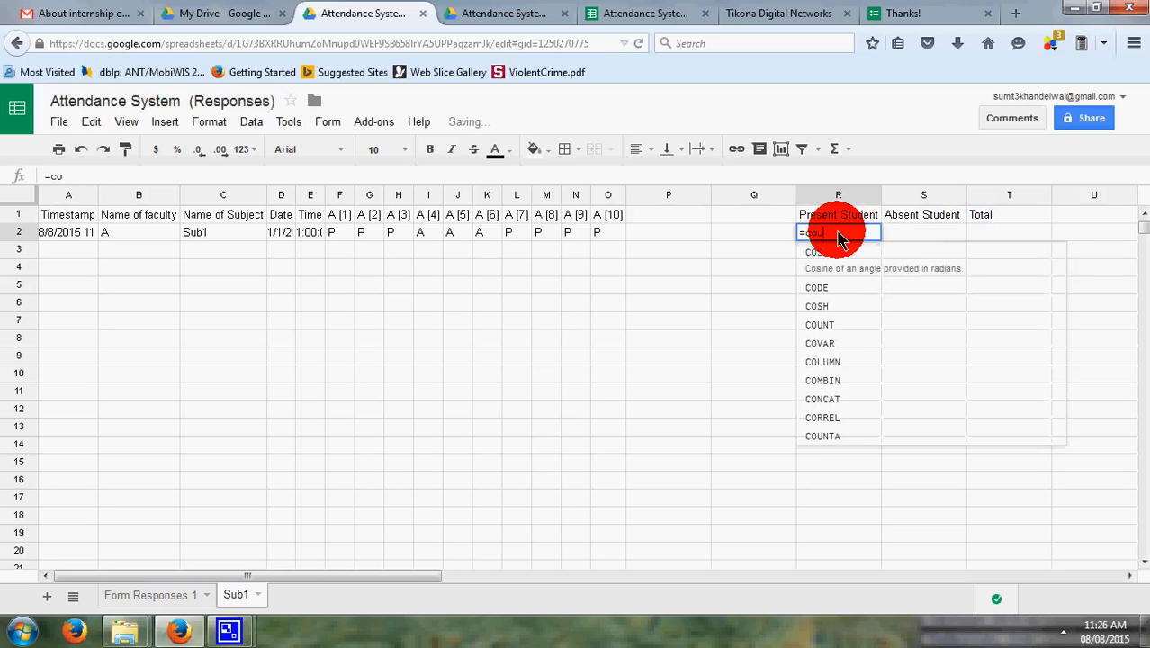
type("if")
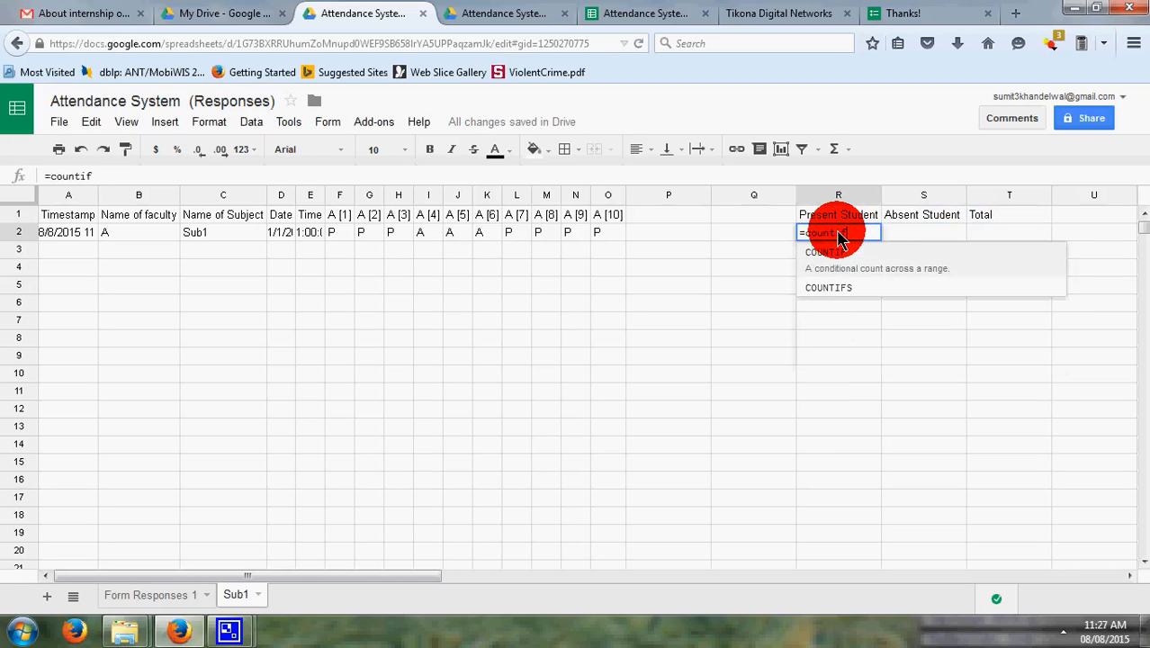
key("Tab")
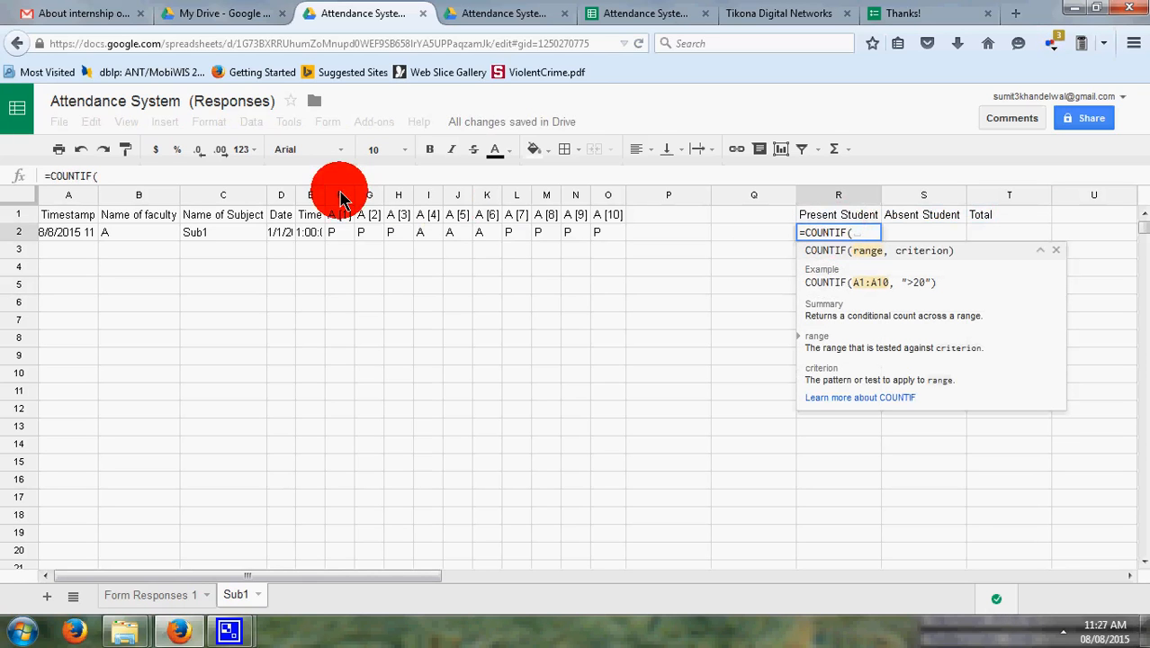
left_click(340, 233)
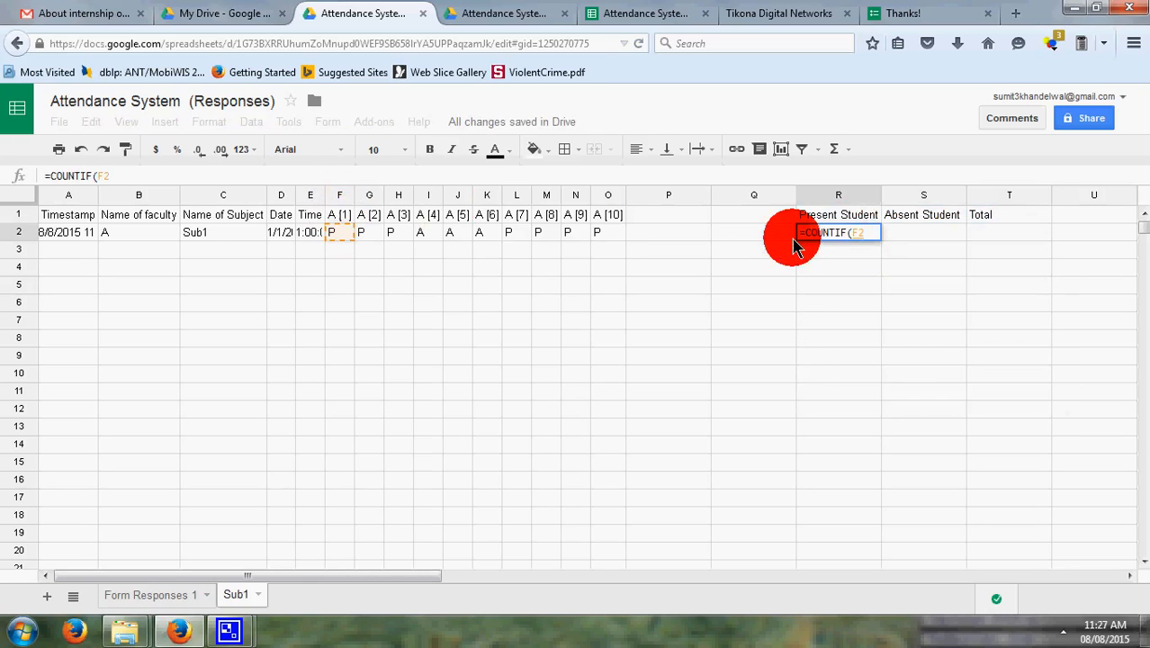
type(":")
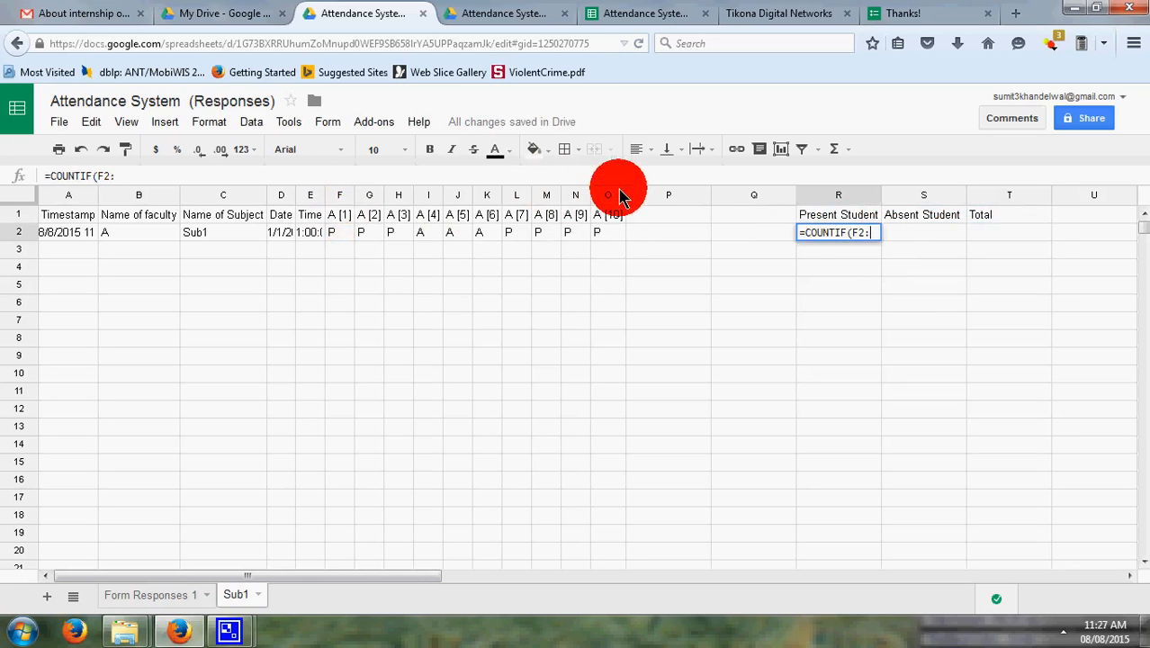
left_click(612, 232)
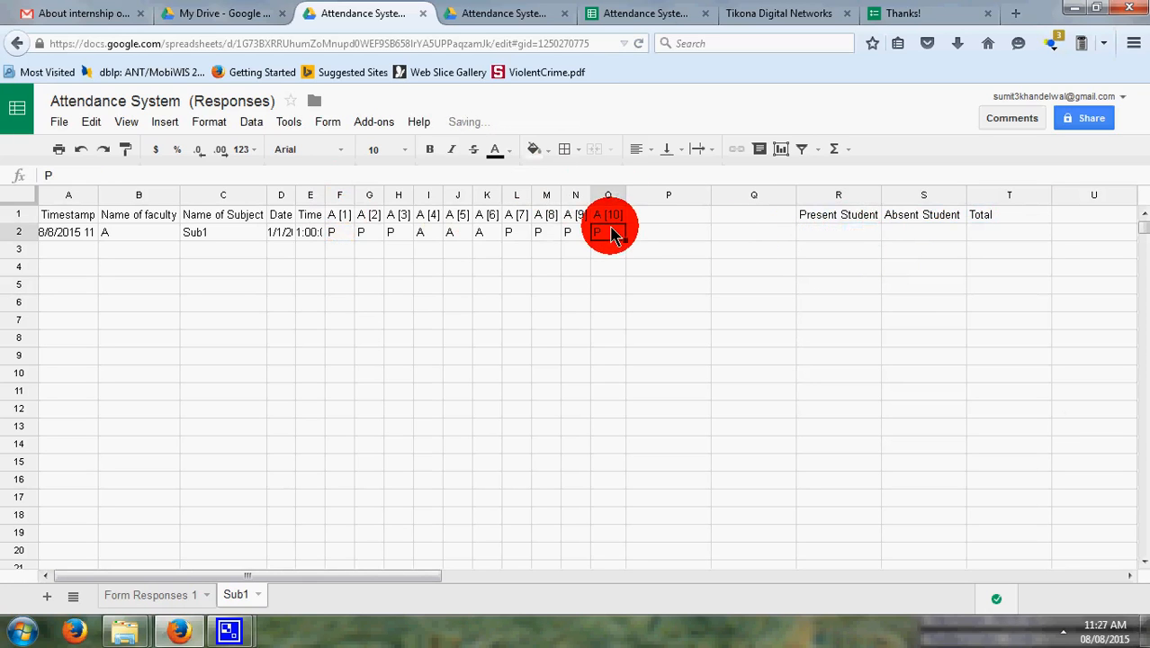
Edit the COUNTIF formula in R2 so its arguments read F2,O2,"P"
left_click(855, 234)
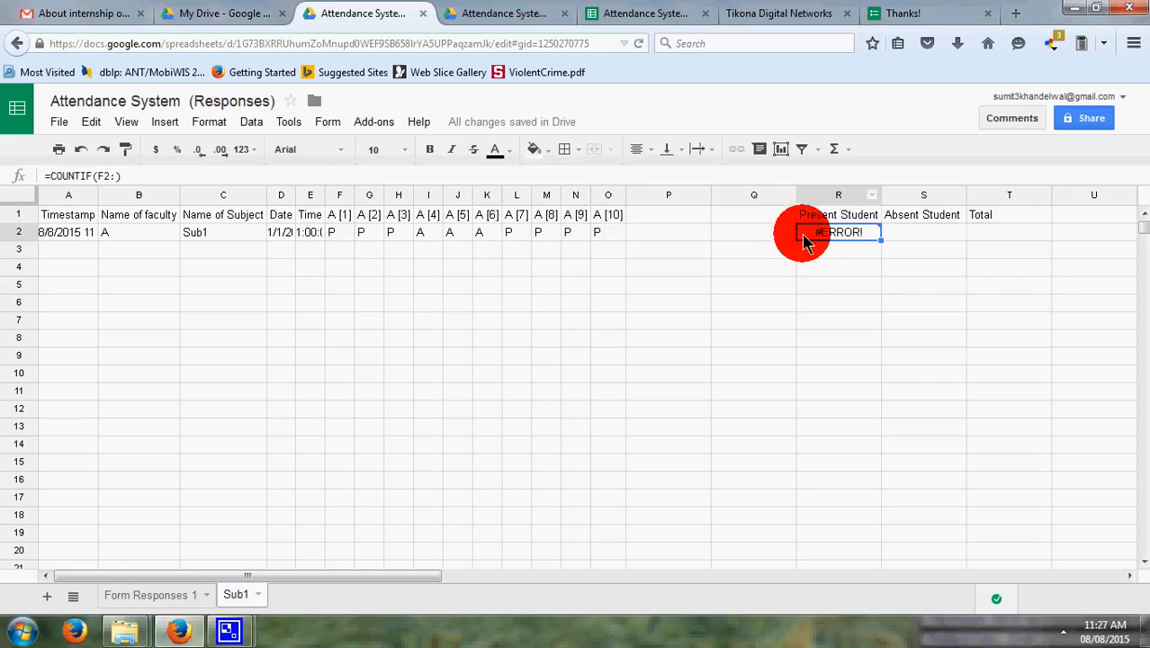
left_click(112, 180)
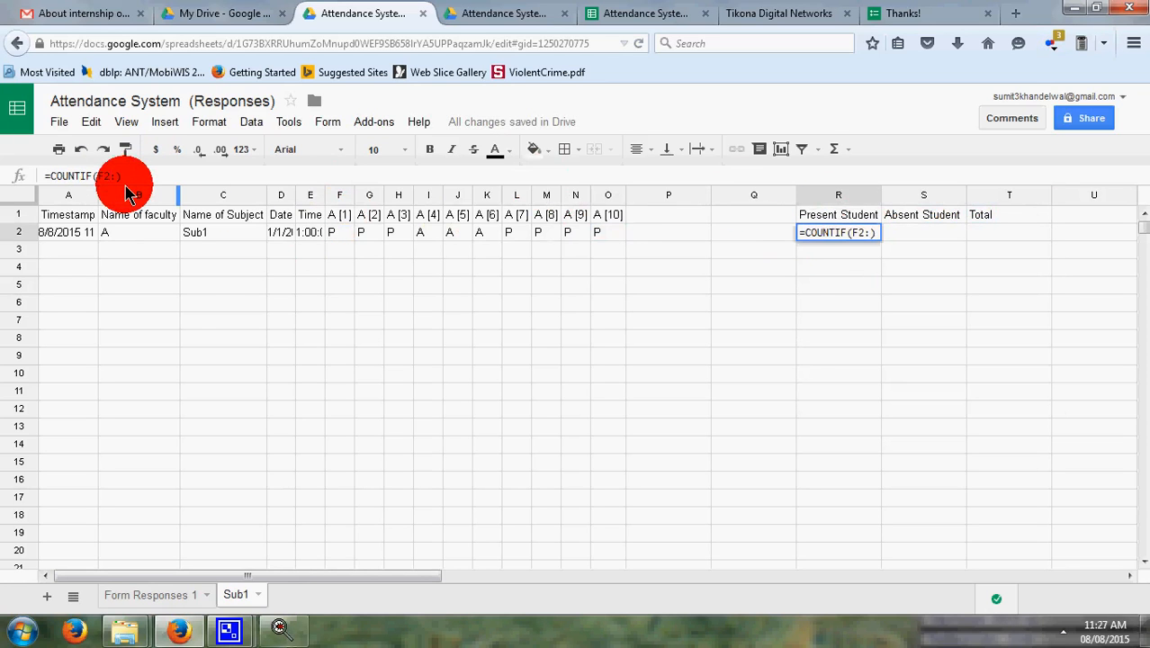
key("BackSpace")
type(",")
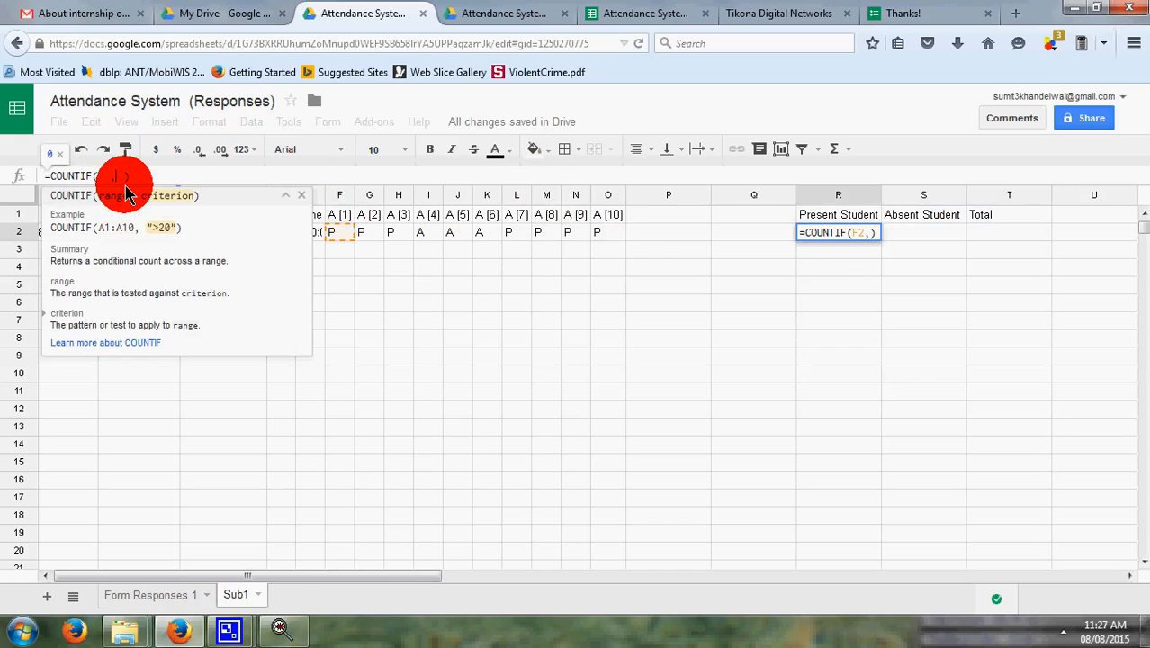
type("O2")
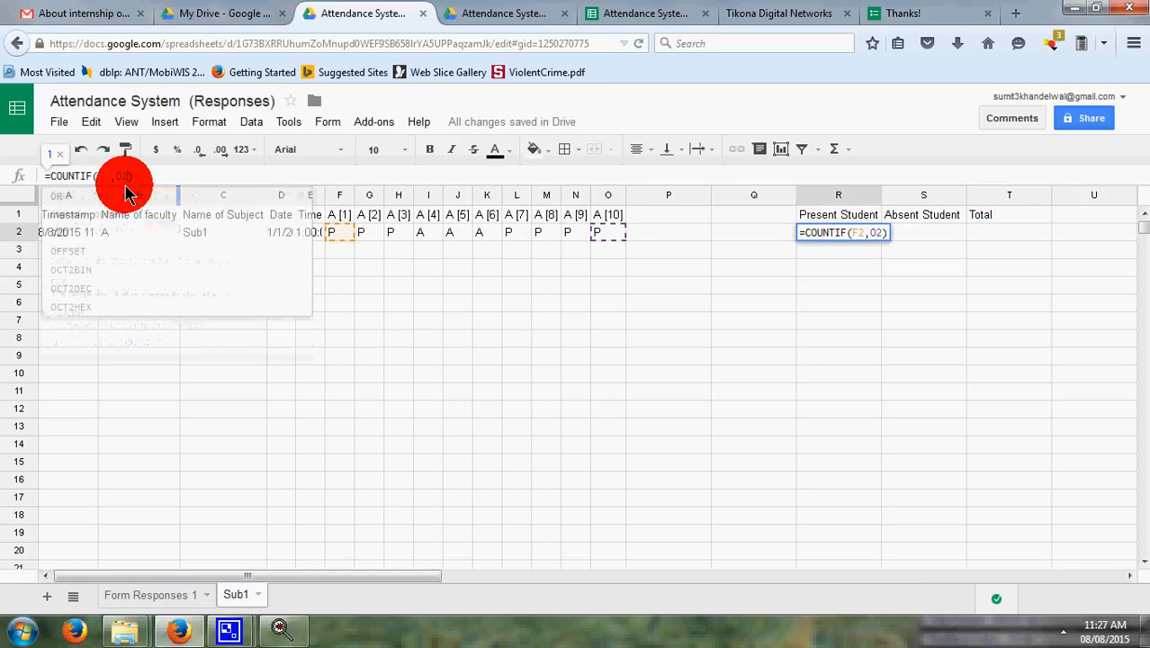
type(",")
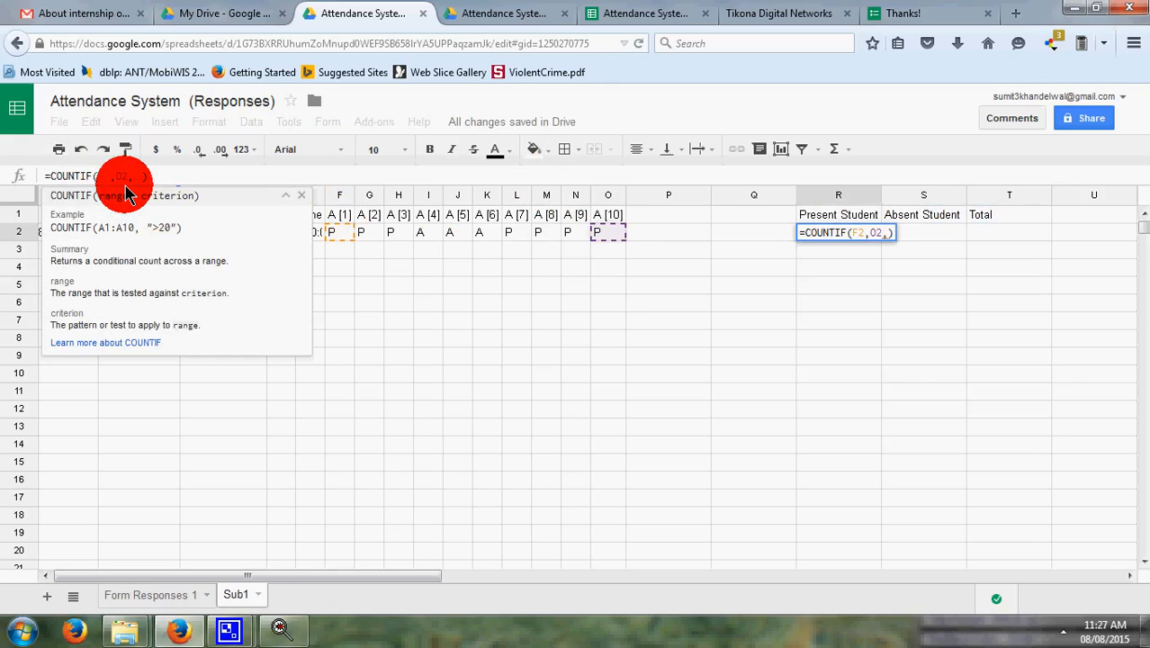
type("\"")
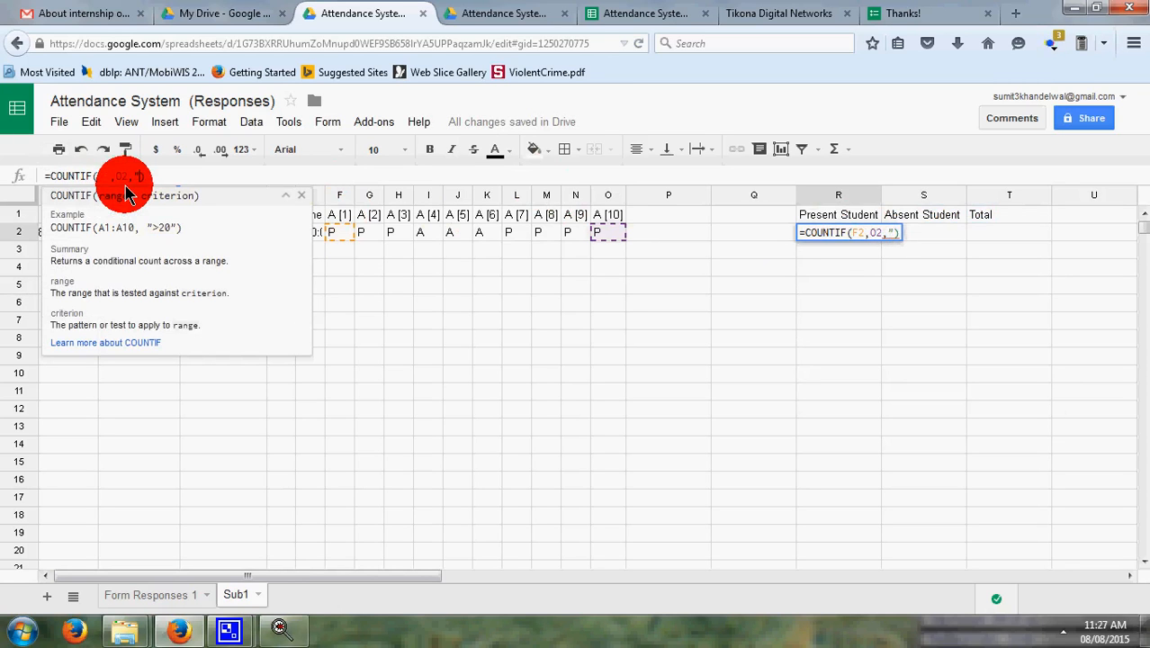
type("A\"")
key("BackSpace")
key("BackSpace")
type("P\"")
type("\"")
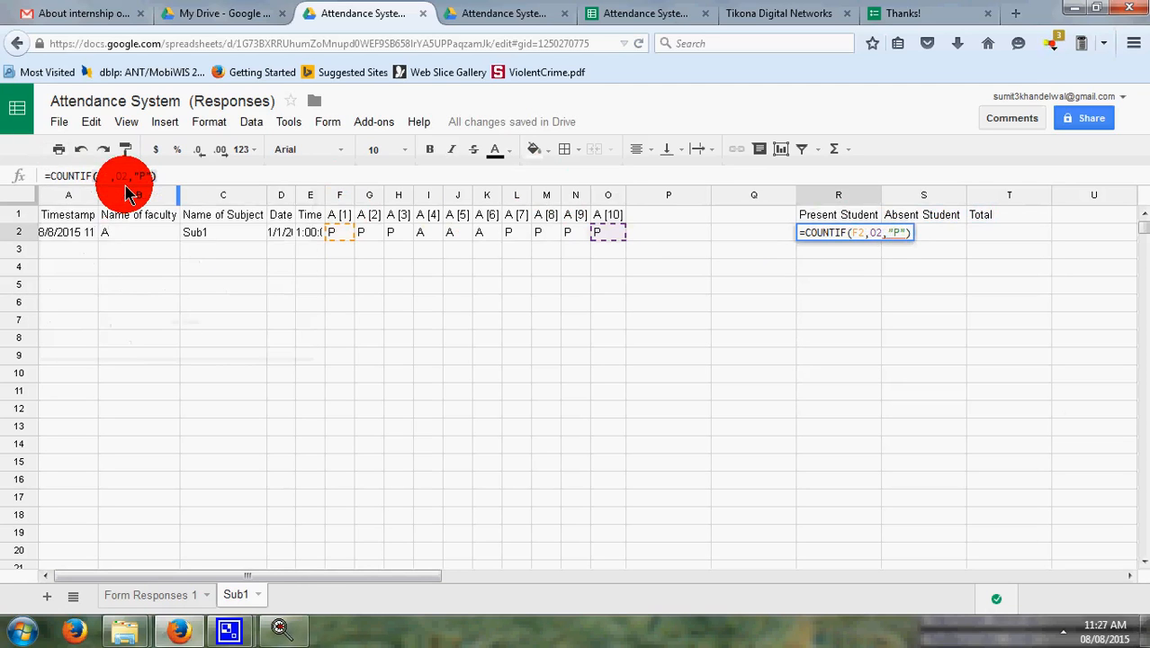
Correct the COUNTIF range in R2 to F2:O2 and confirm the formula
left_click(126, 187)
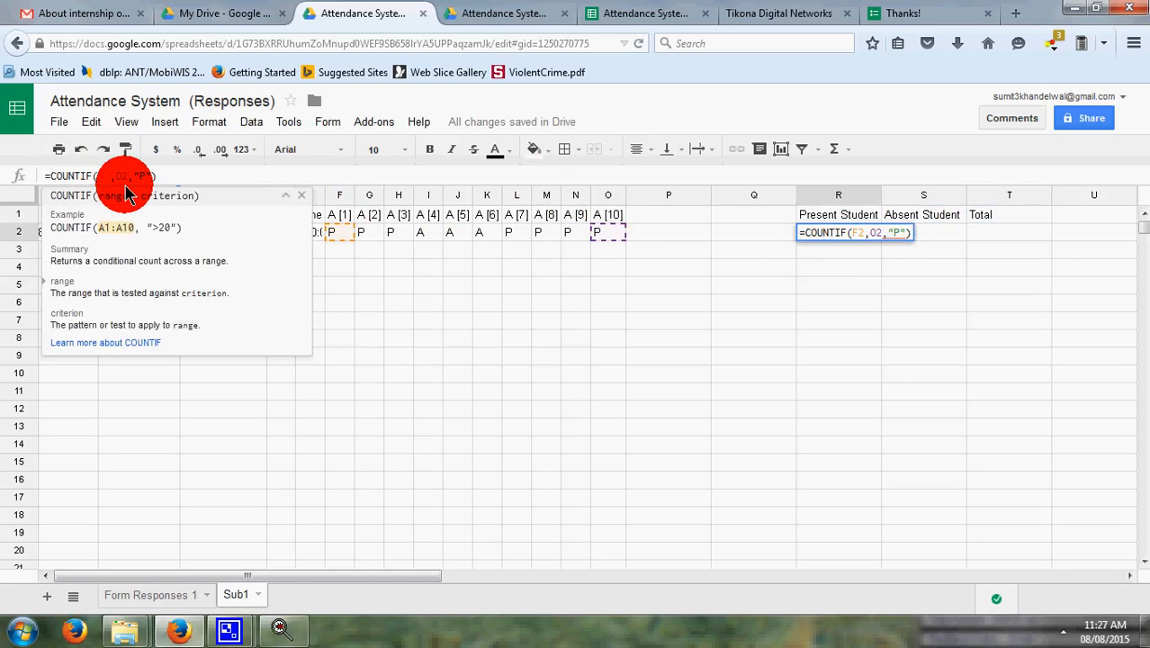
key("BackSpace")
type(":")
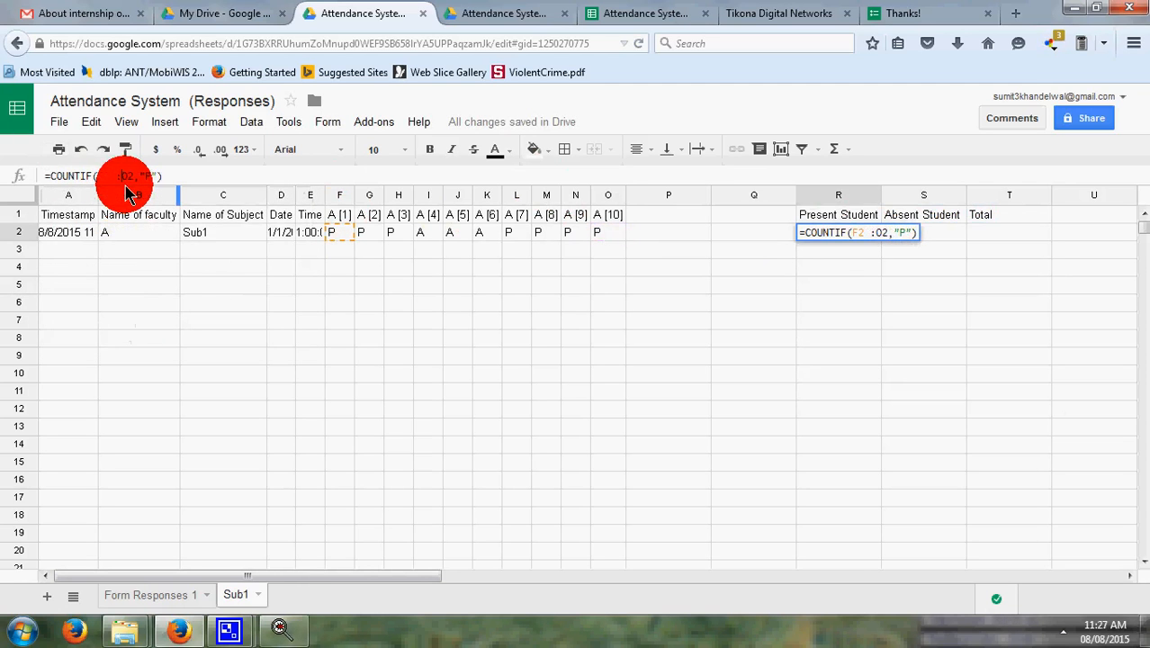
key("BackSpace")
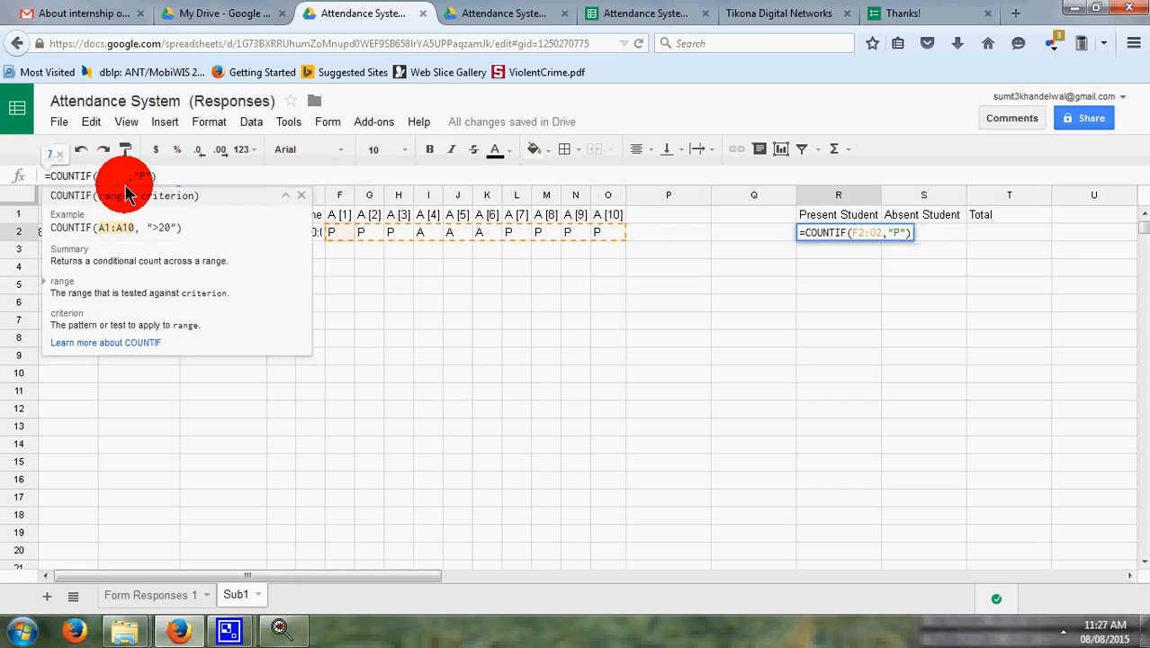
left_click(189, 179)
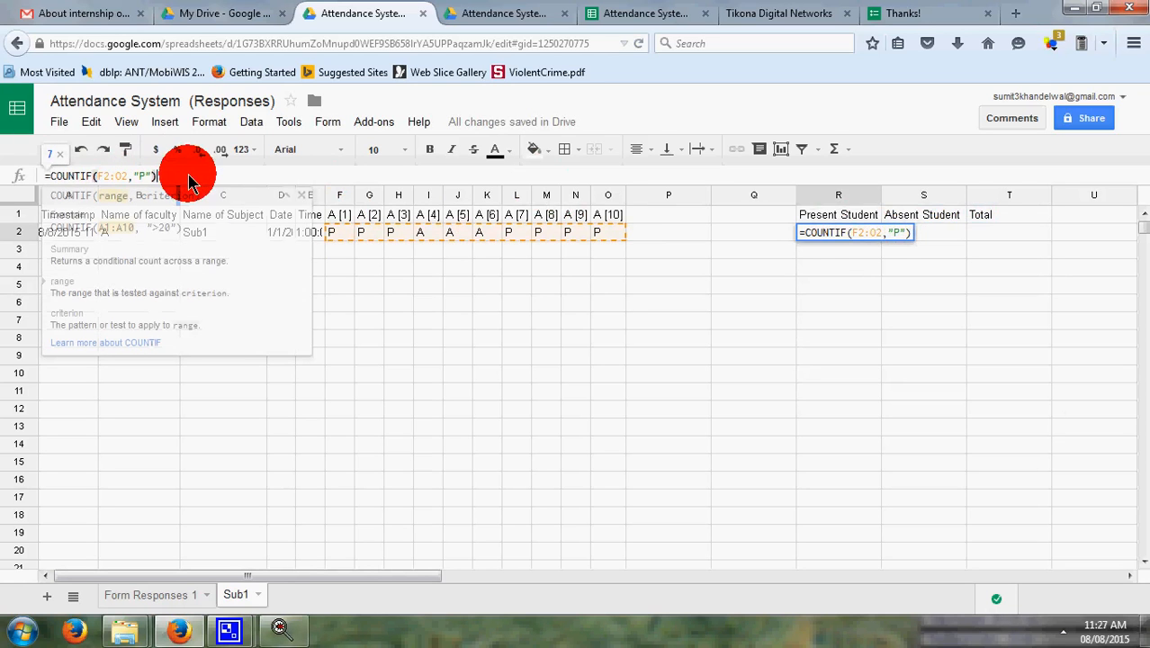
key("Return")
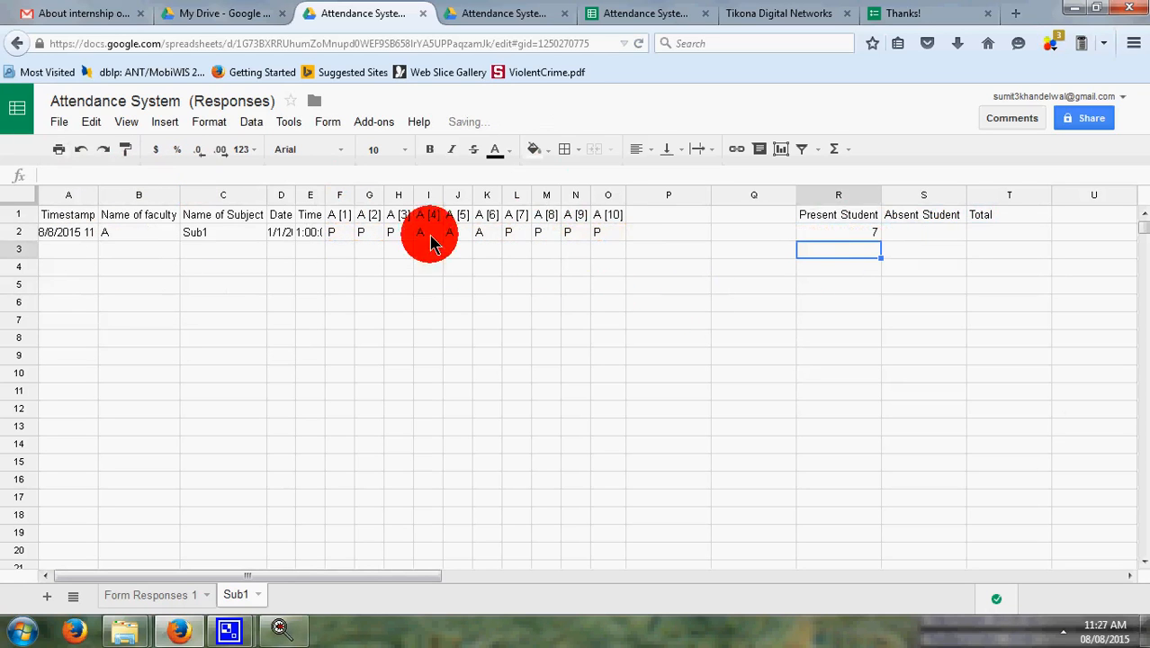
Copy the COUNTIF formula text from R2 into S2 under Absent Student, change its criterion to "A", and confirm it
left_click(863, 233)
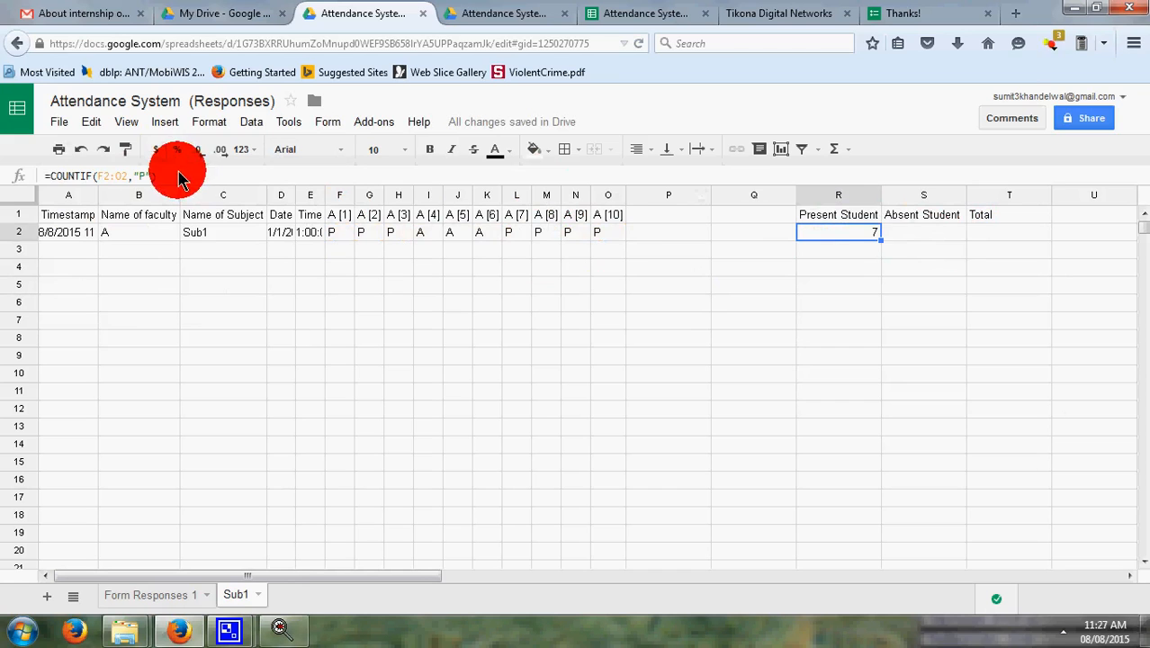
left_click_drag(179, 178, 45, 173)
key("ctrl+c")
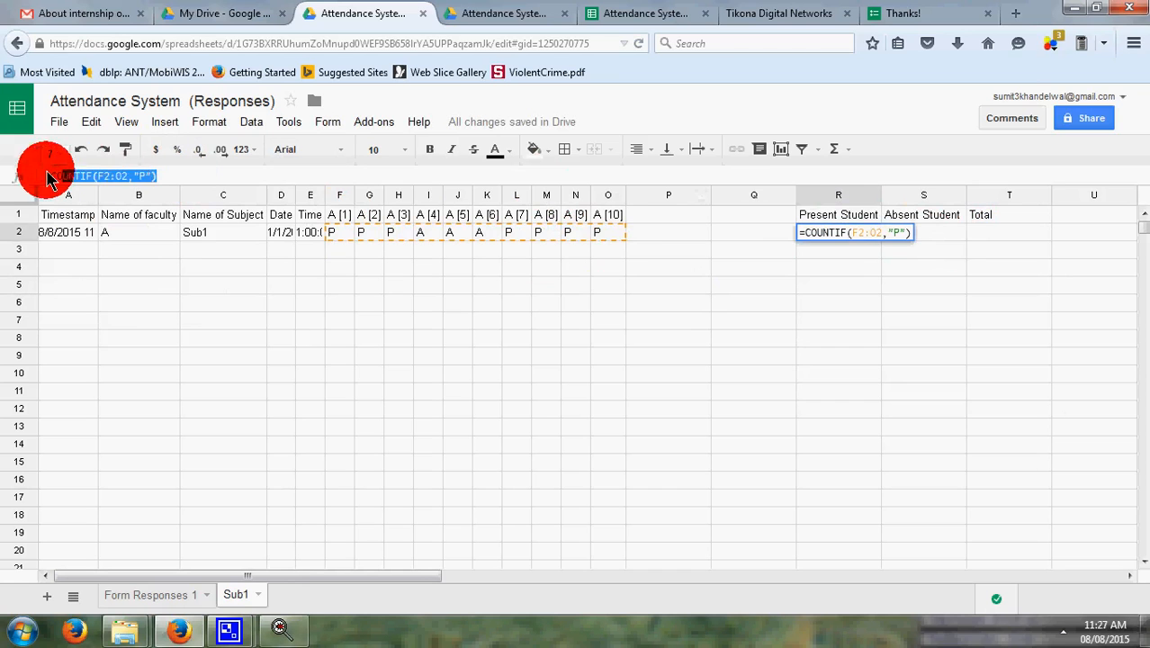
left_click(947, 235)
left_click(88, 179)
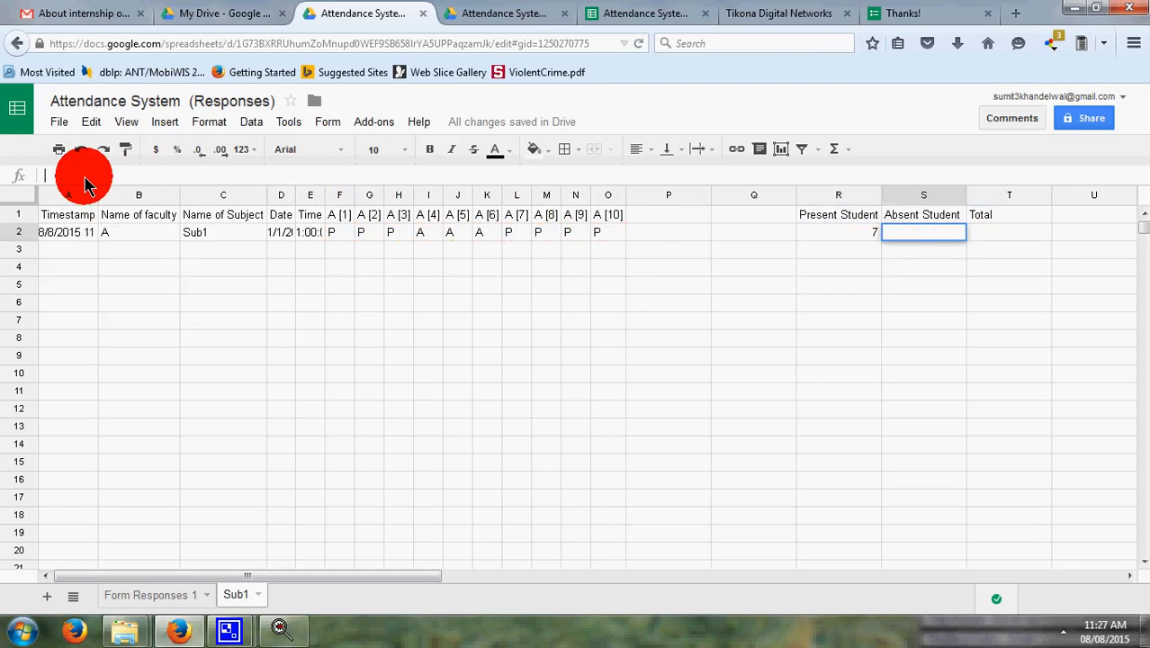
key("ctrl+v")
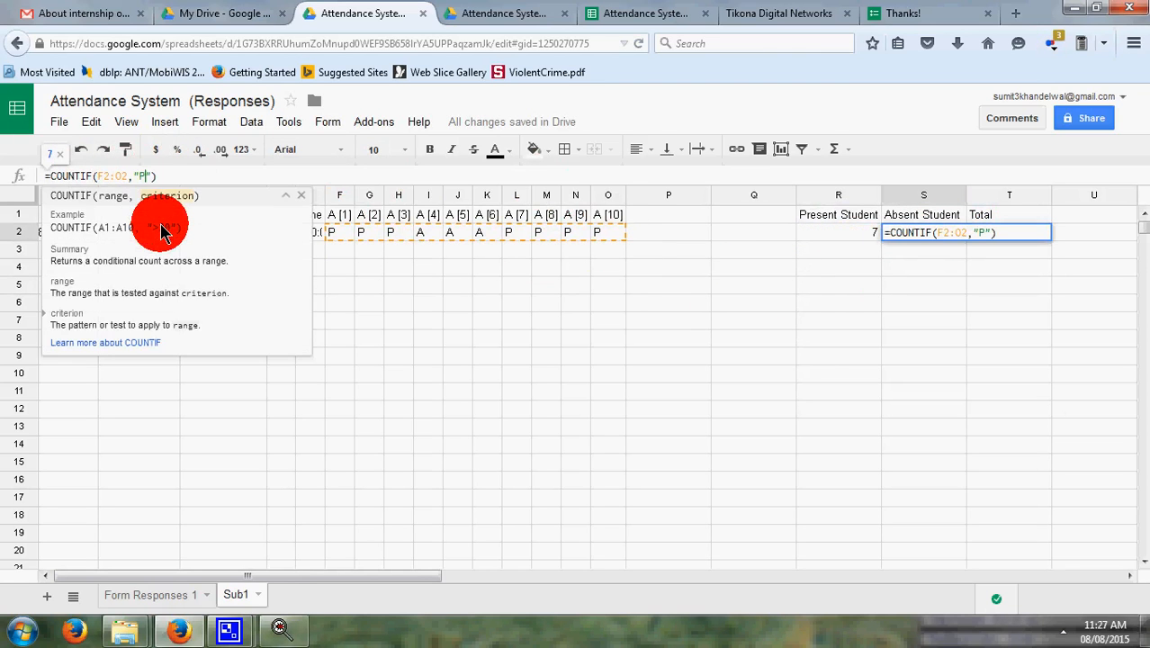
left_click(172, 177)
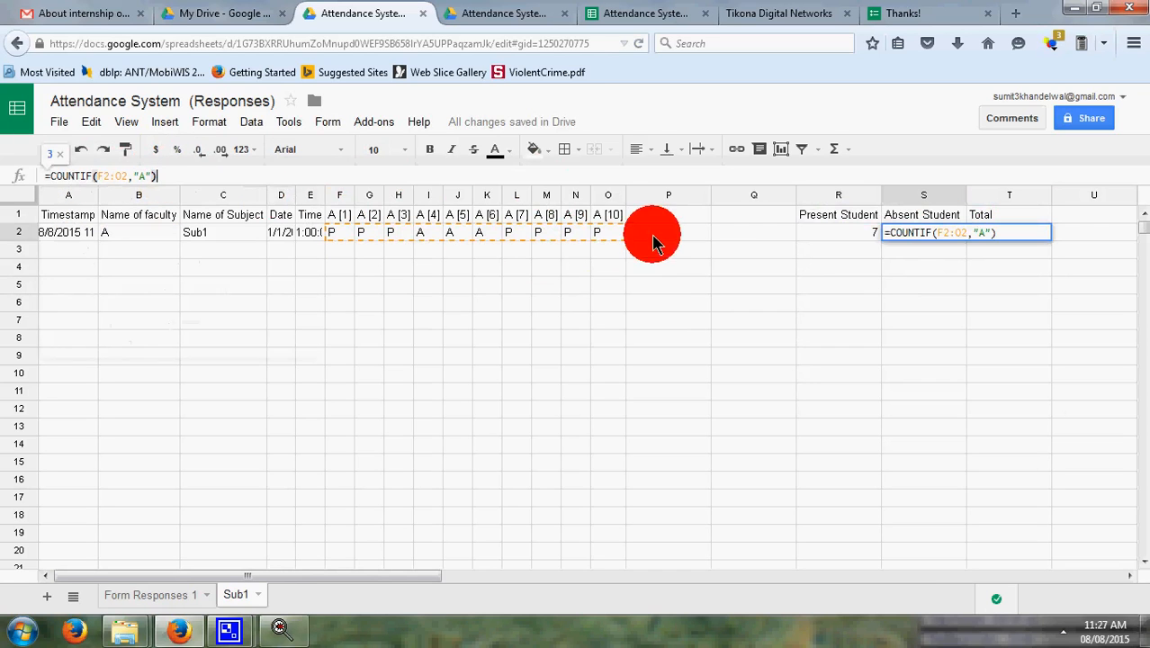
key("Return")
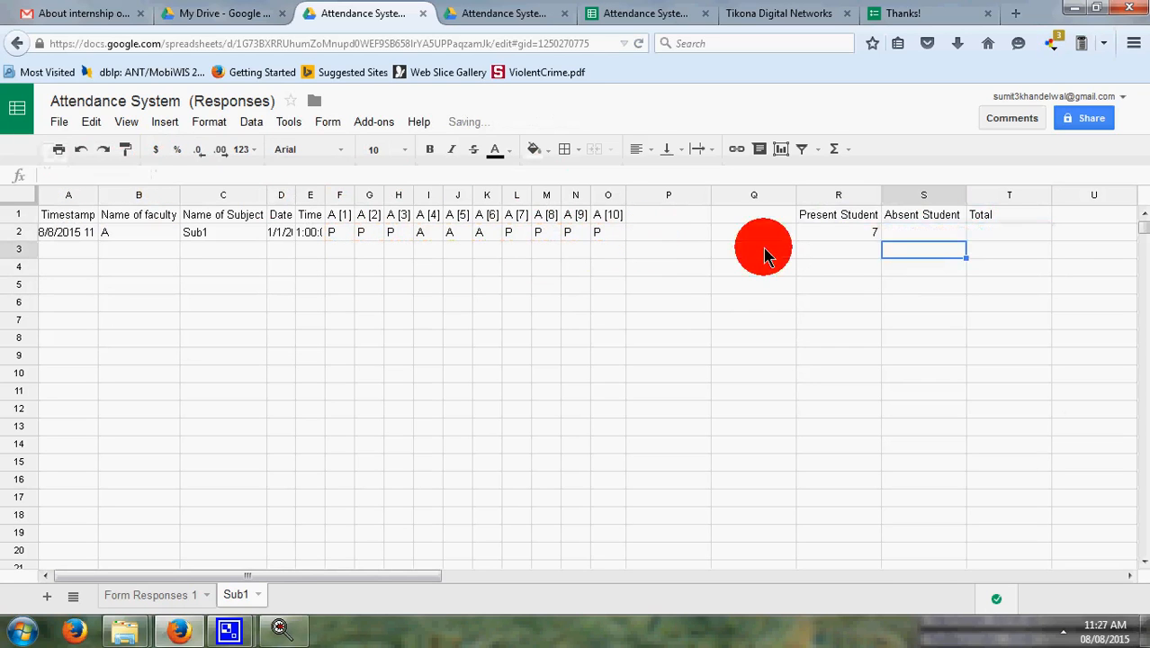
Enter =R2+S2 in T2 under Total to add the present and absent students
left_click(995, 235)
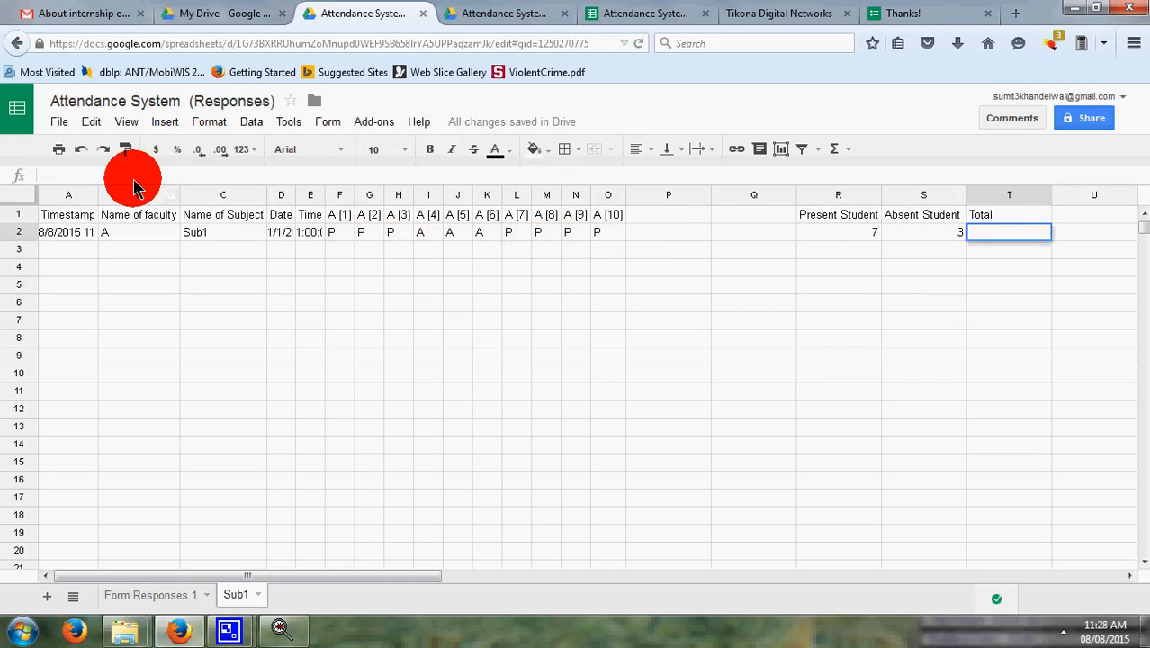
type("=")
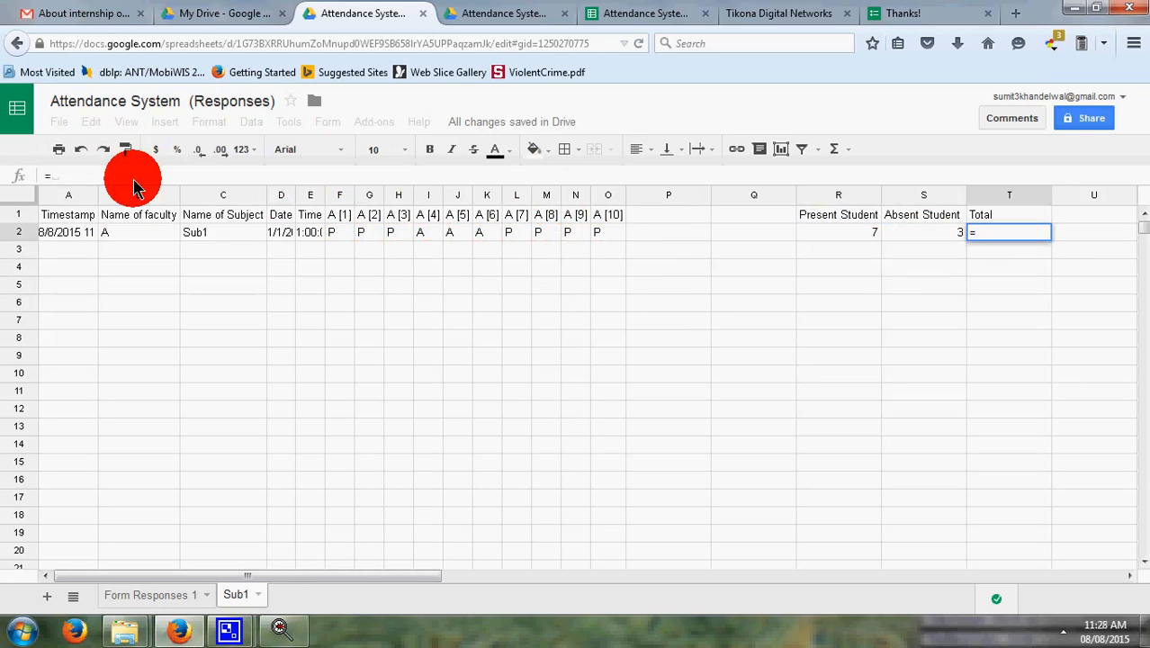
type("R")
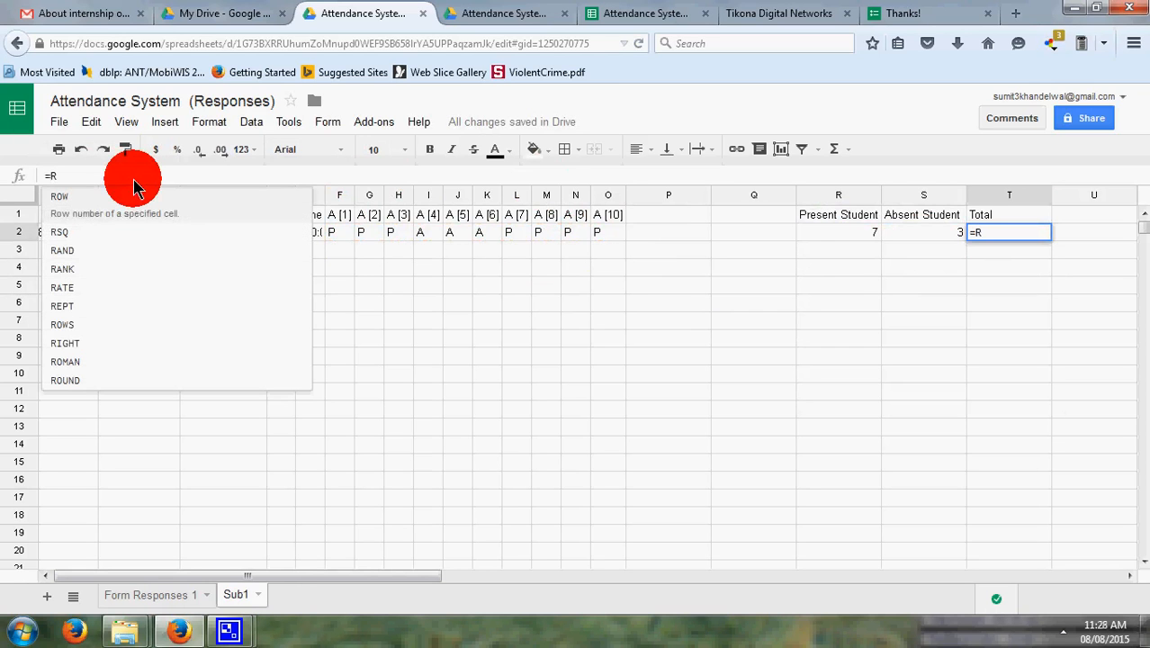
type("2")
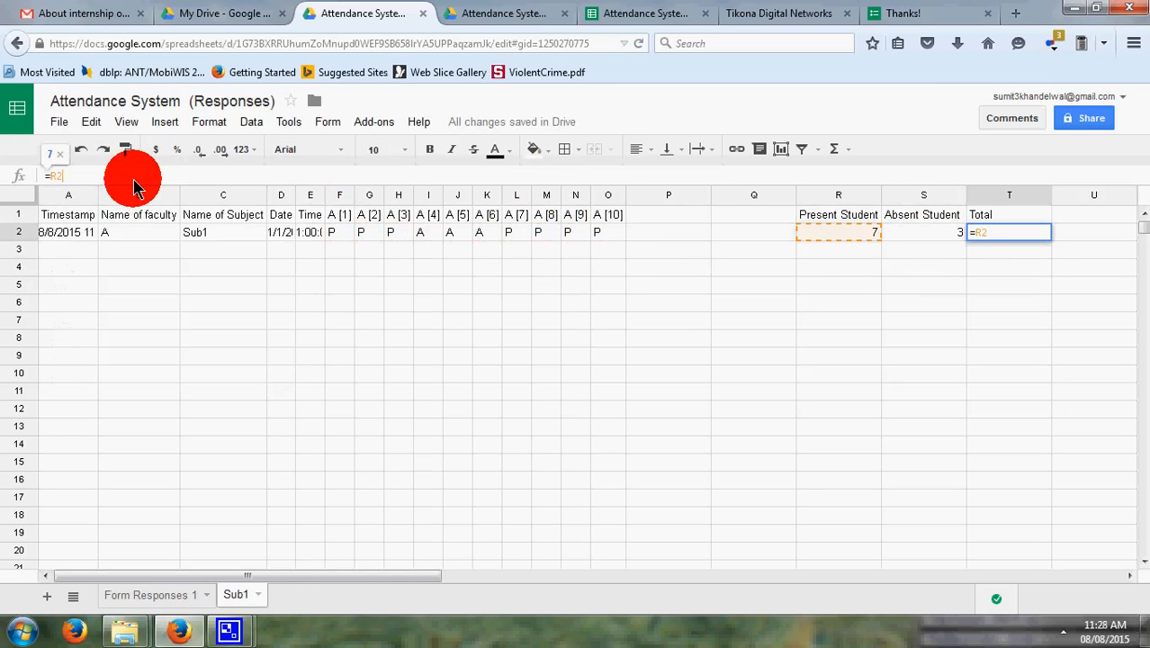
type("+S2")
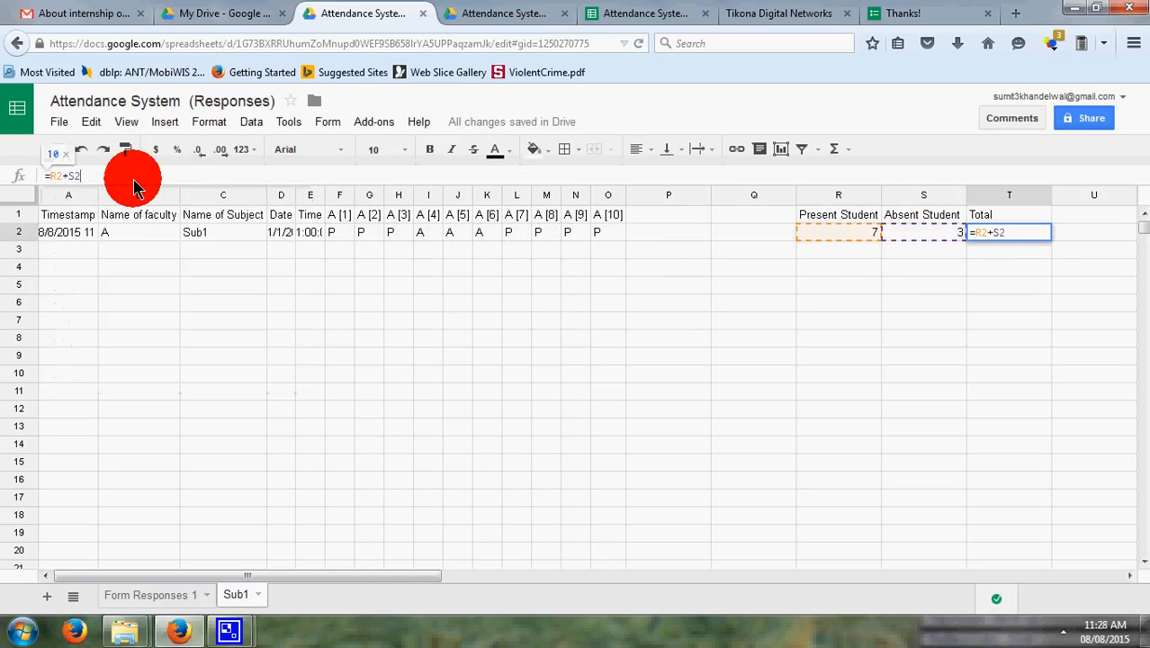
key("Return")
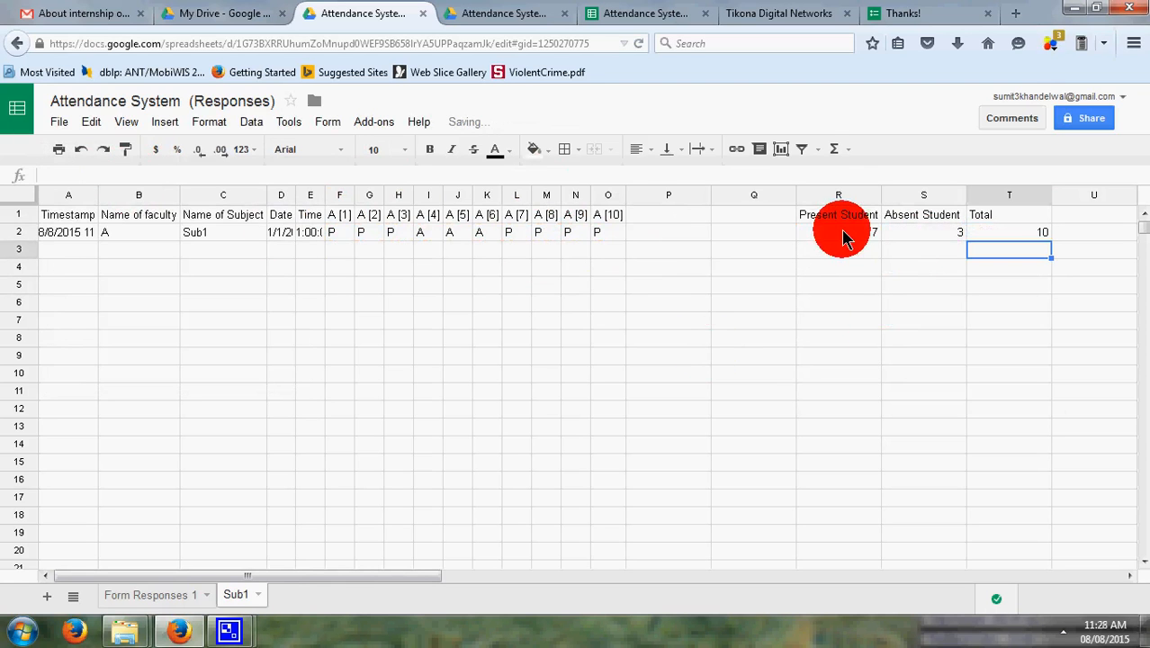
Center-align the contents of the whole Sub1 sheet horizontally
left_click(20, 195)
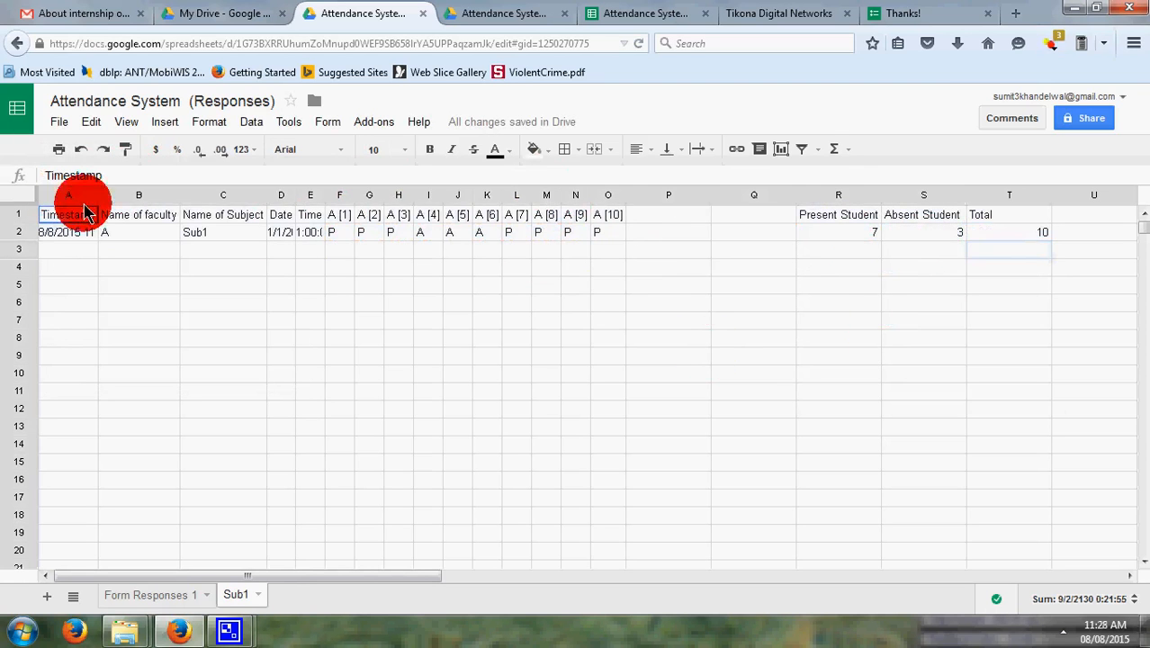
left_click(653, 151)
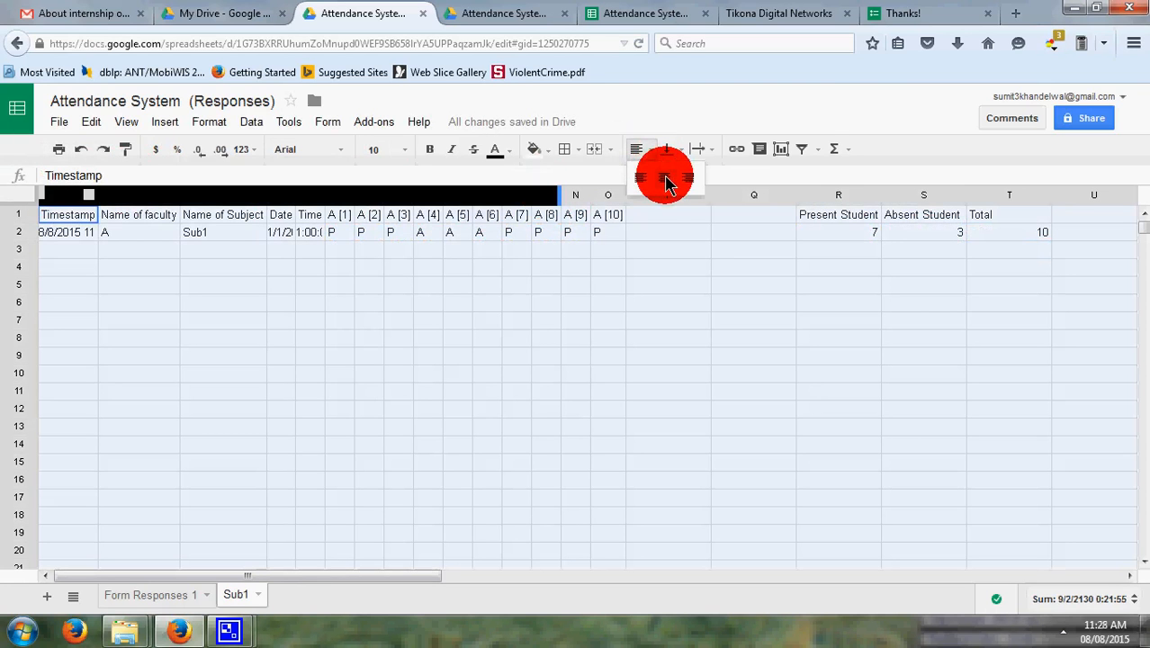
left_click(667, 180)
left_click(598, 360)
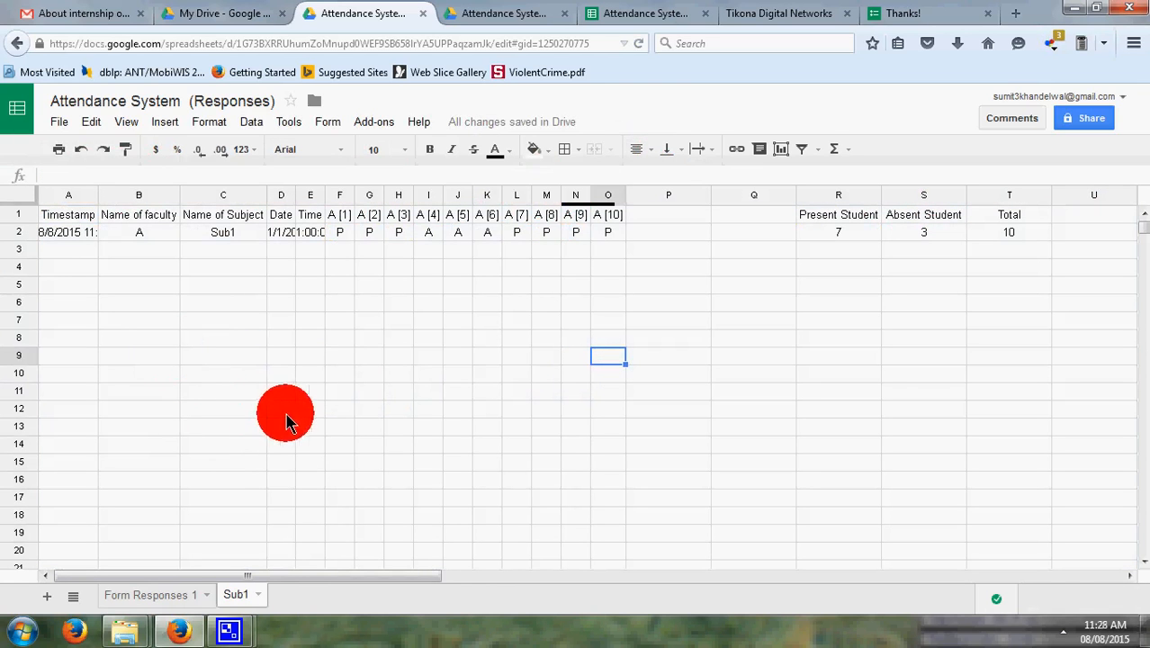
Label cell C12 "Present in Lect", correcting the wording after the first entry
left_click(207, 412)
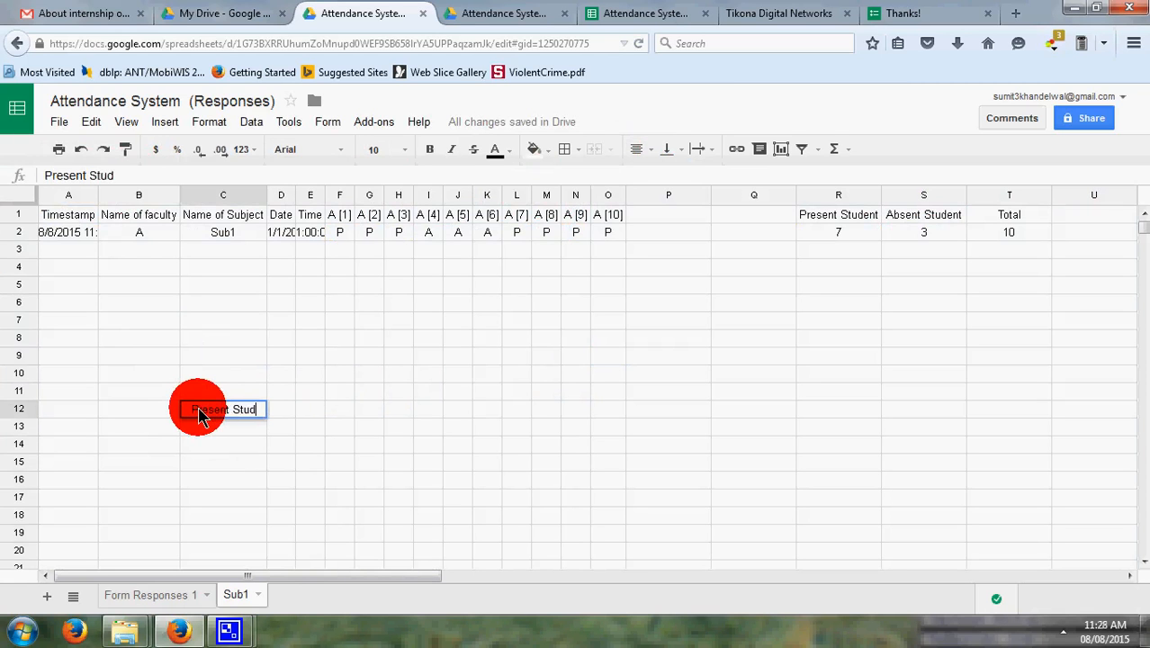
key("Return")
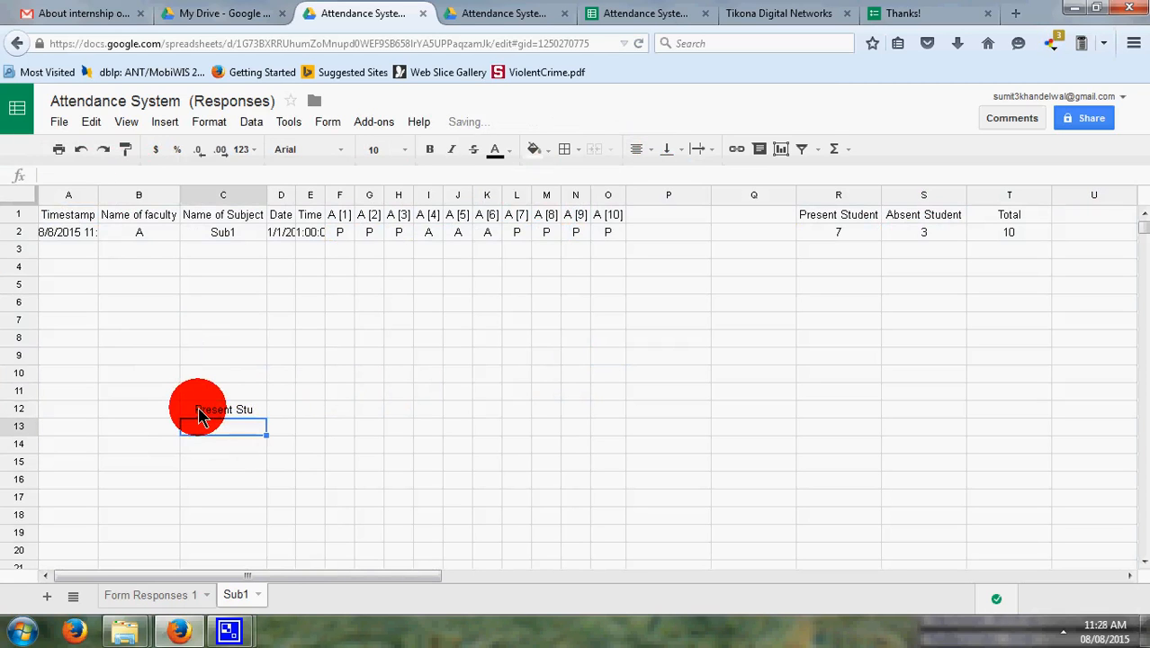
left_click(225, 410)
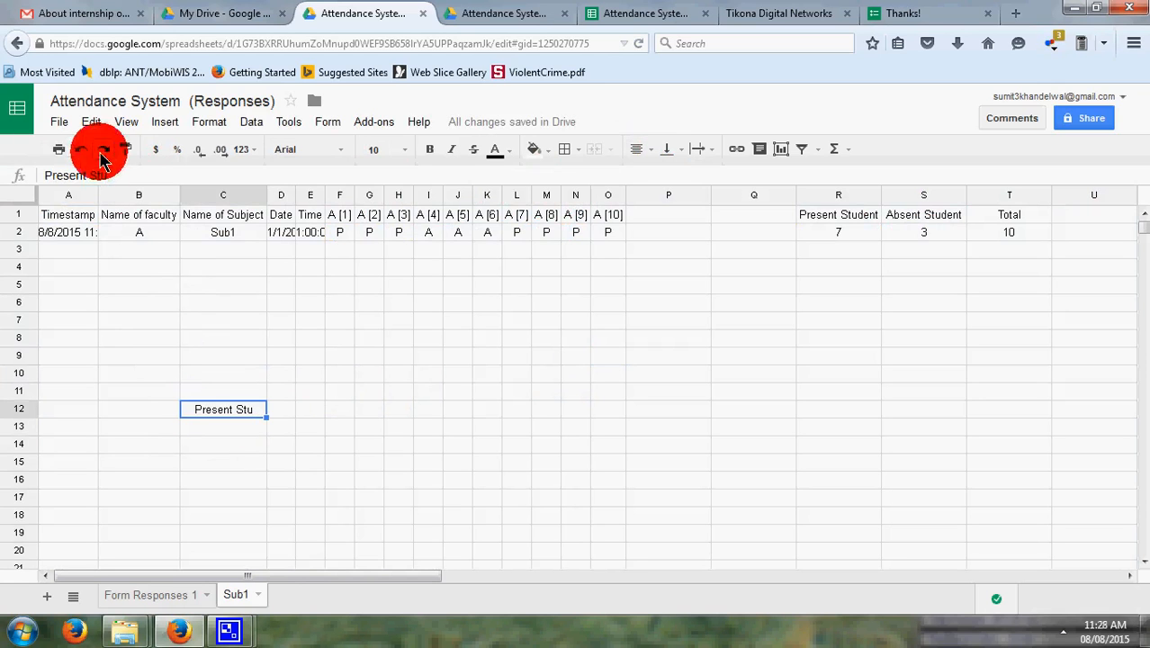
left_click_drag(90, 175, 124, 180)
key("BackSpace")
left_click(216, 412)
left_click(126, 180)
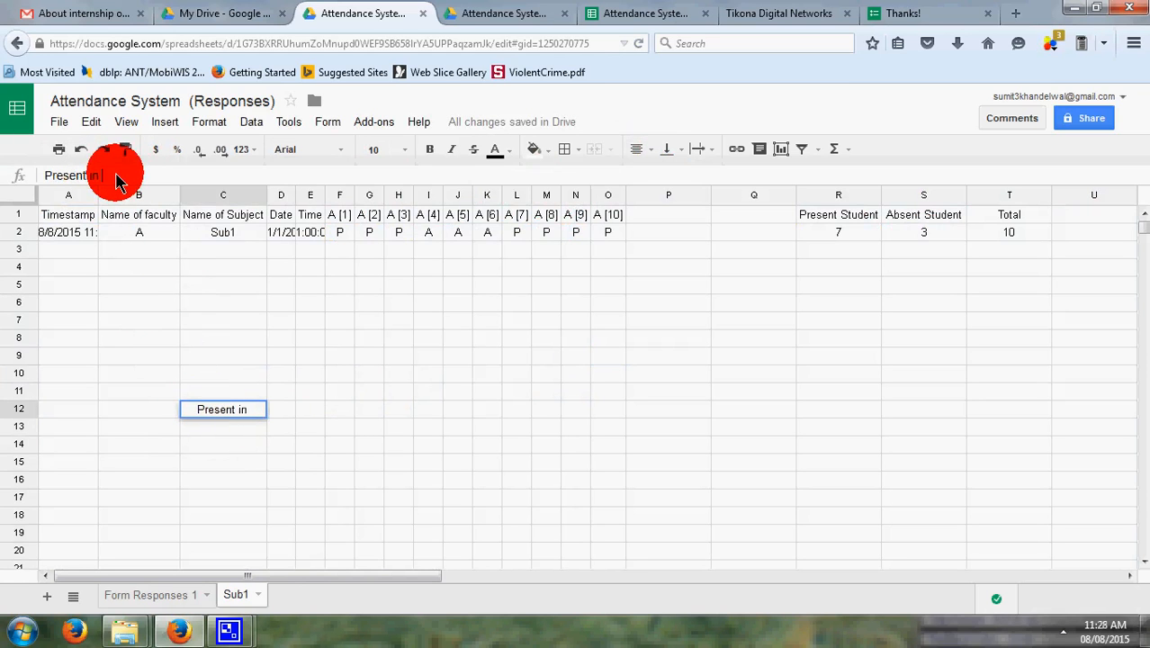
type("in Lect")
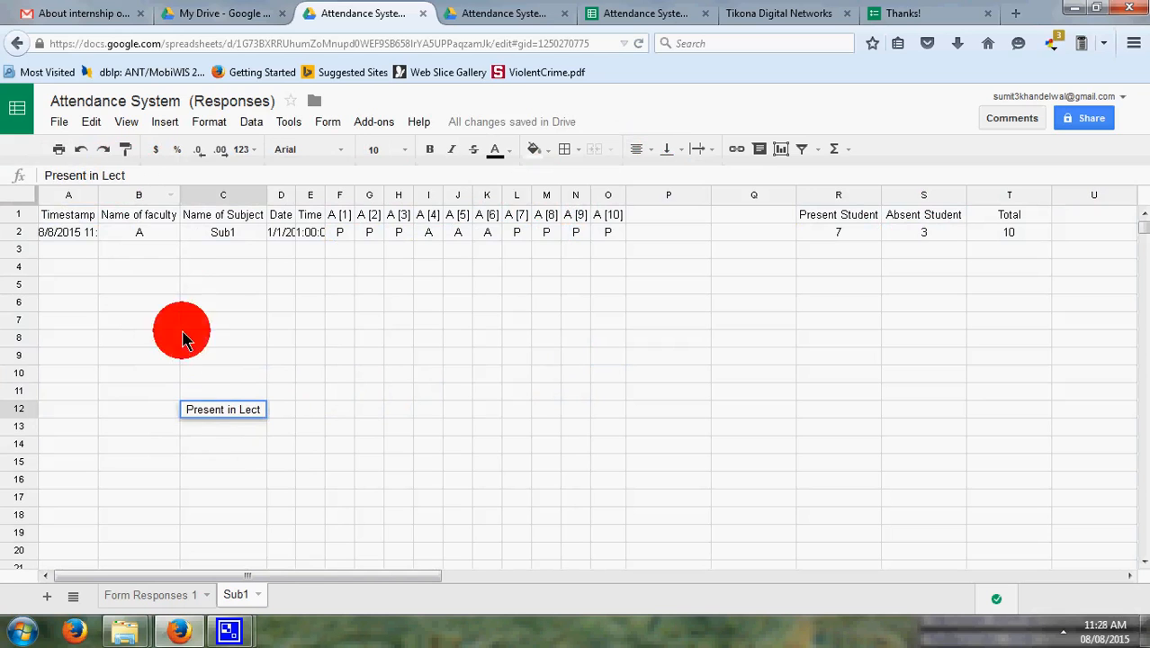
Label C13 "Absent in Lect" and C14 "Total"
left_click(216, 429)
left_click(111, 179)
type("Absent in Lect")
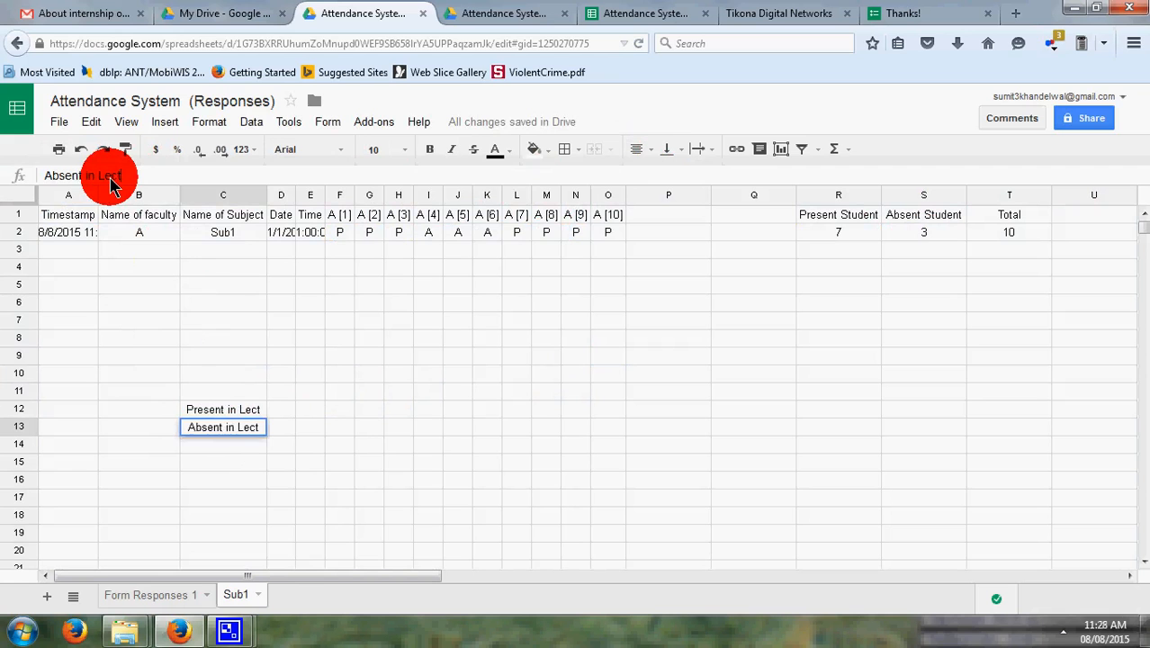
left_click(216, 446)
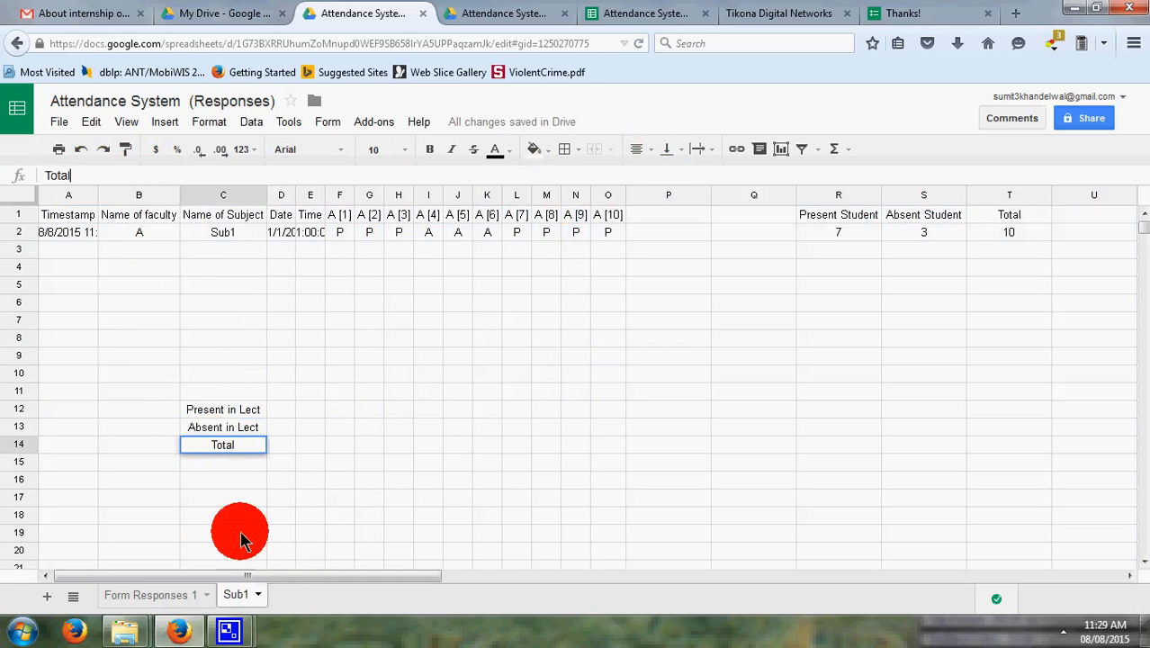
left_click(230, 464)
left_click(236, 461)
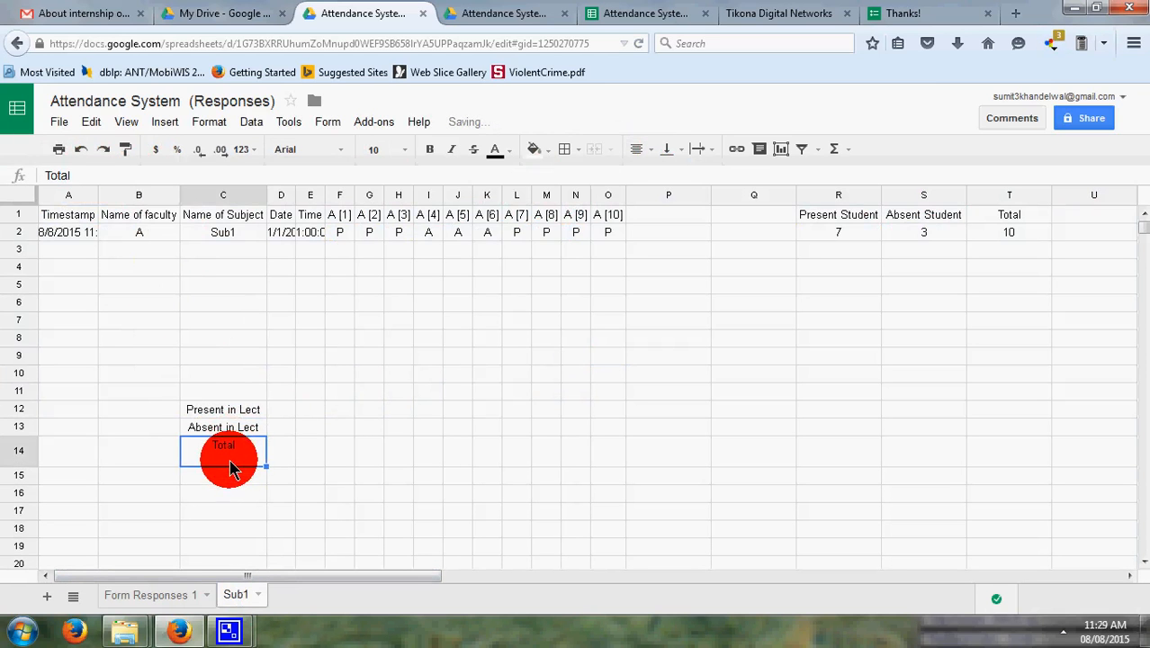
Label cell C15 "Percentage of Attendance"
left_click(219, 475)
left_click(71, 176)
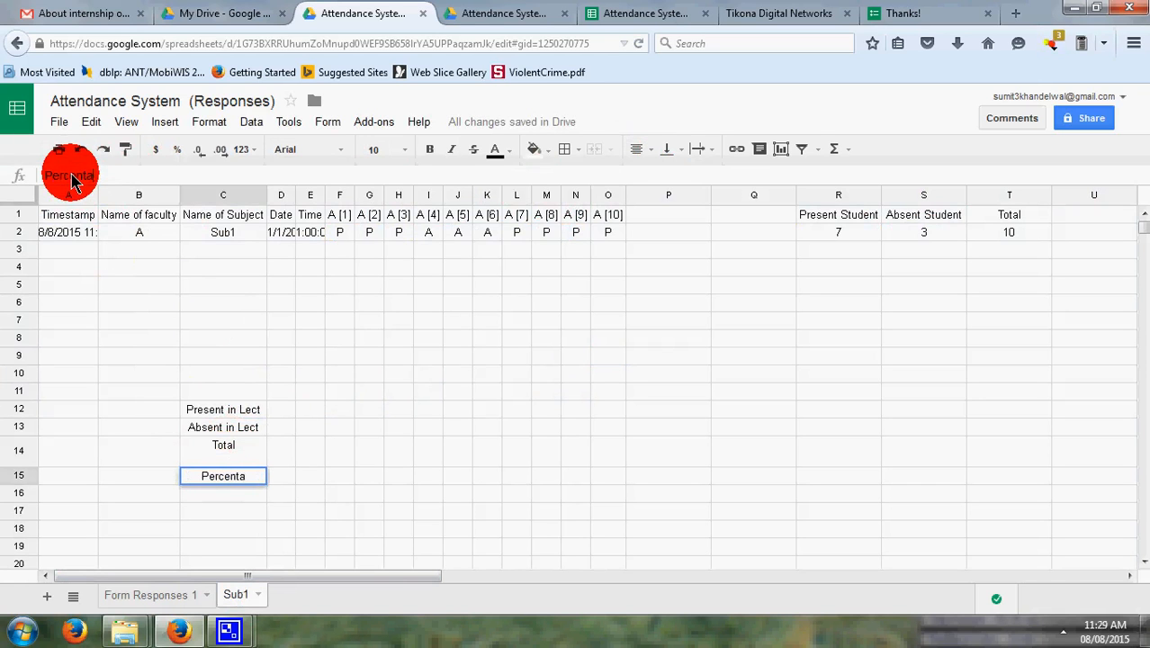
type("Percentage of Attendance")
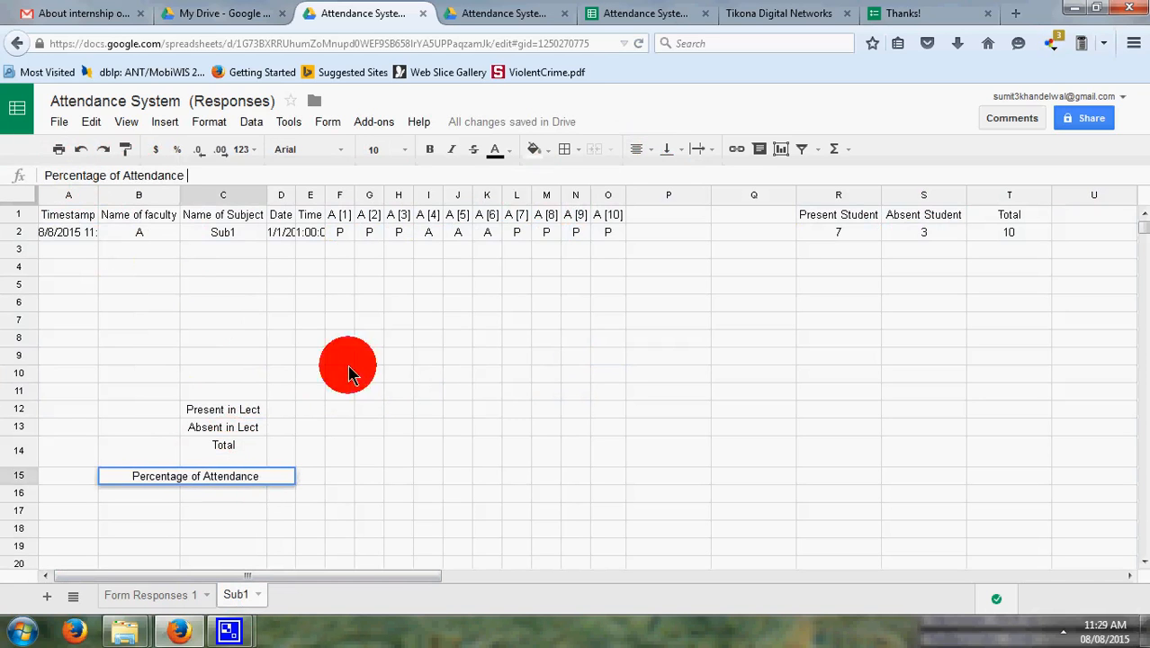
left_click(493, 391)
Set the text in C15 to wrap within the cell
left_click(229, 477)
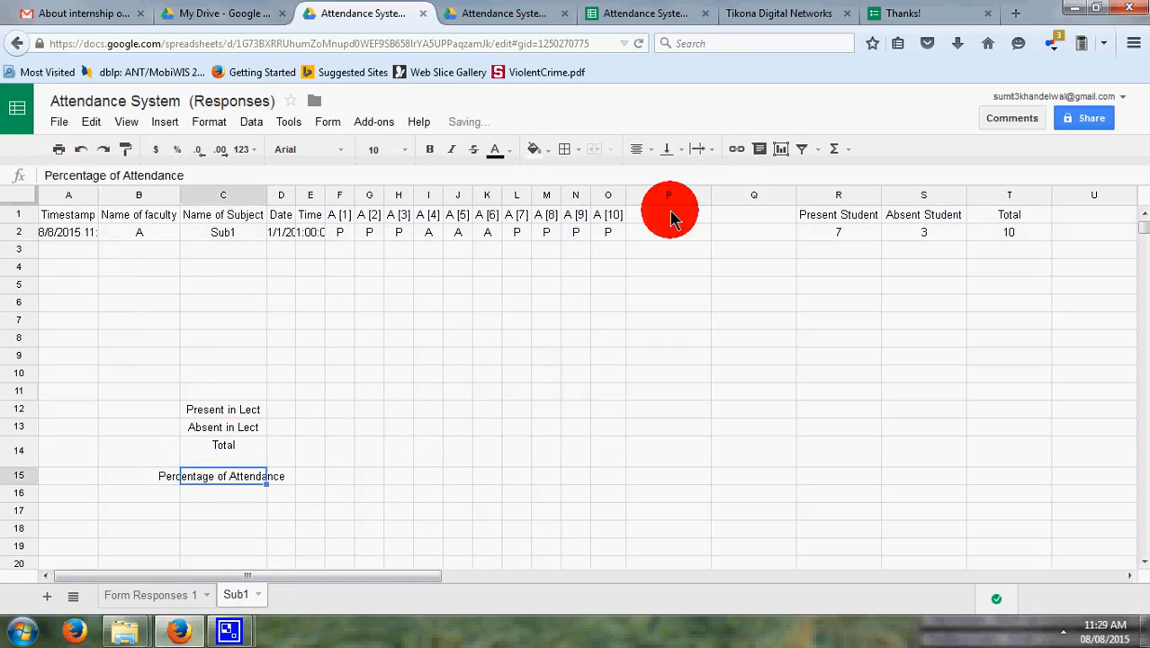
left_click(701, 152)
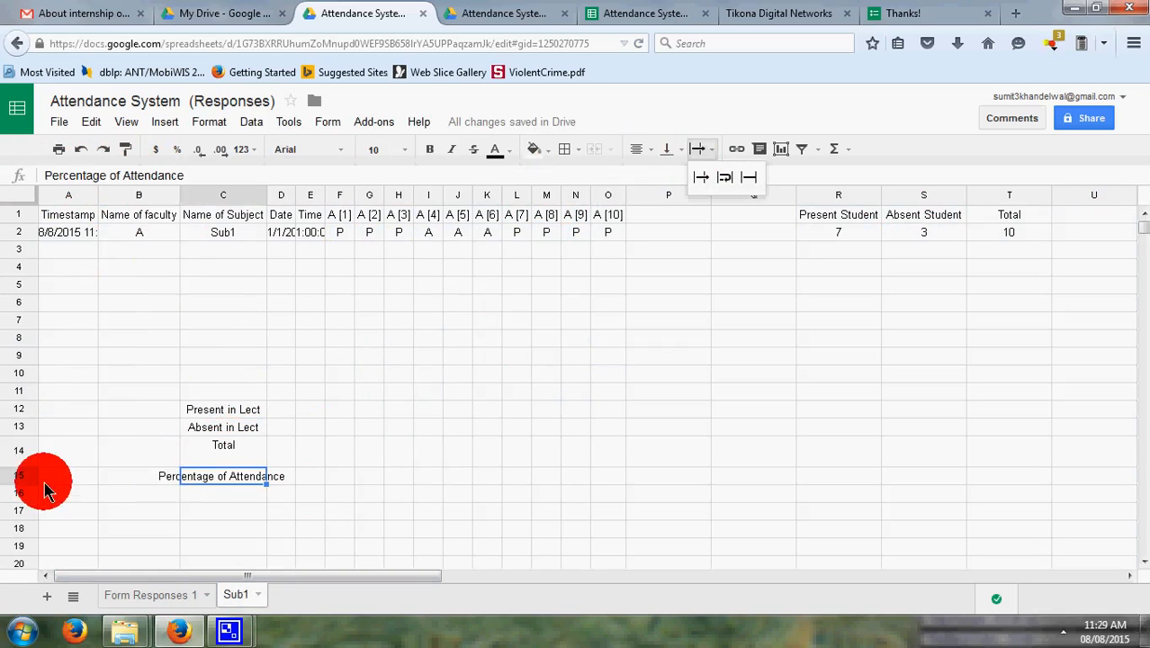
left_click(221, 479)
left_click(699, 150)
left_click(726, 179)
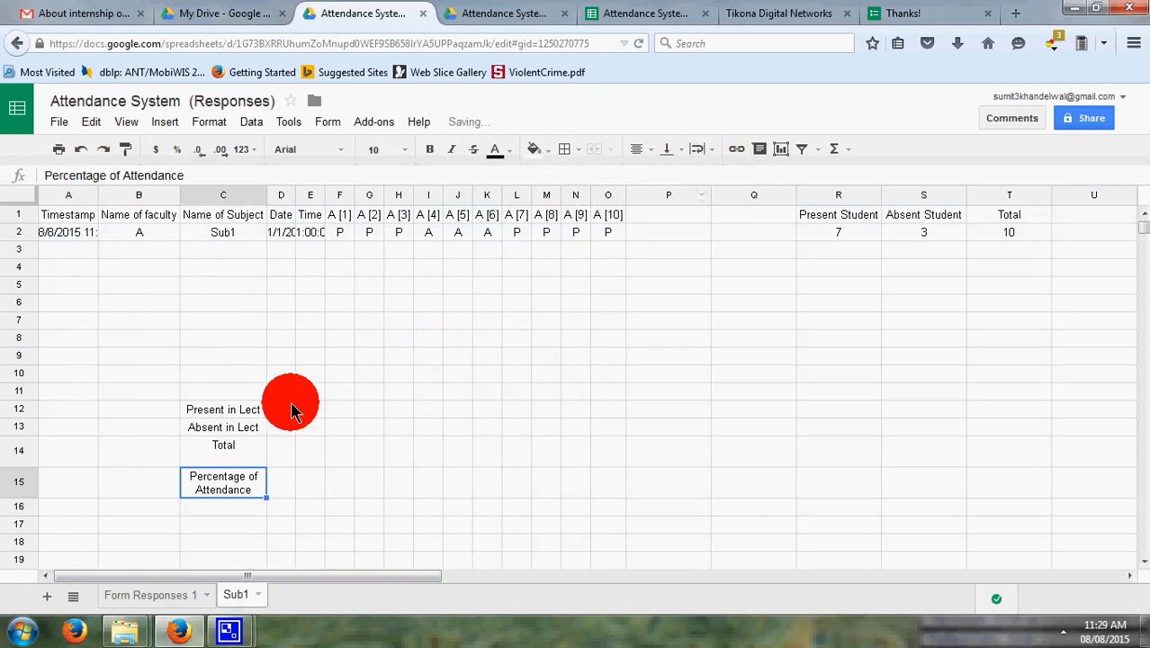
Start a formula in D12 beside Present in Lect, try R2 as its reference, and remove that reference
left_click(282, 410)
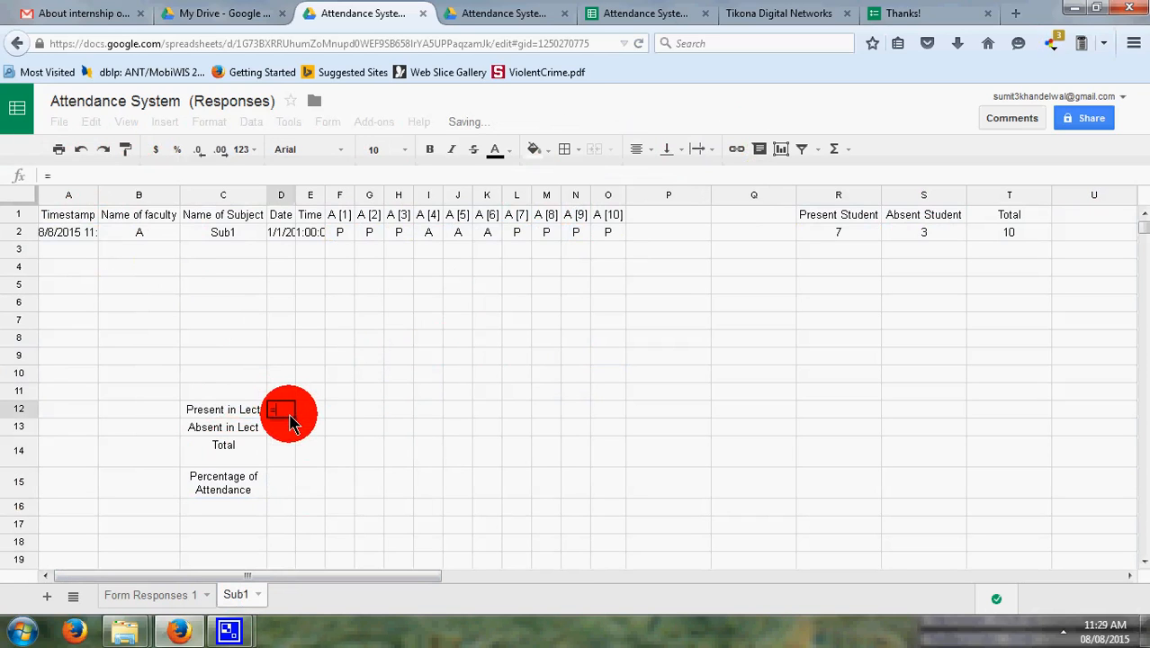
type("=")
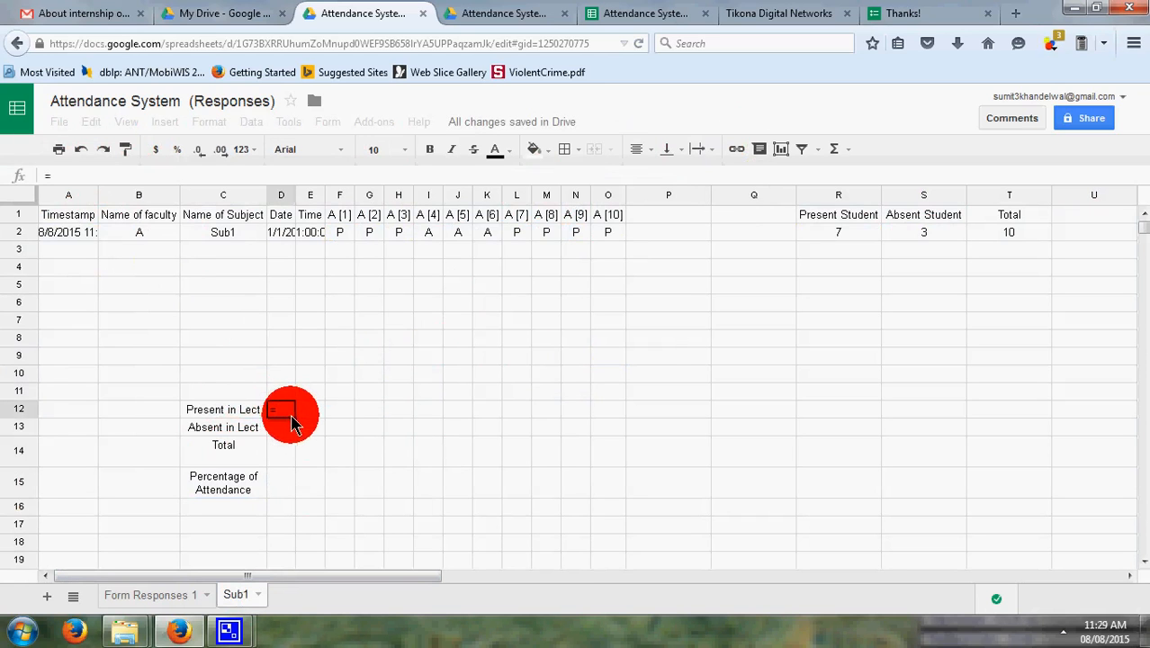
left_click(842, 236)
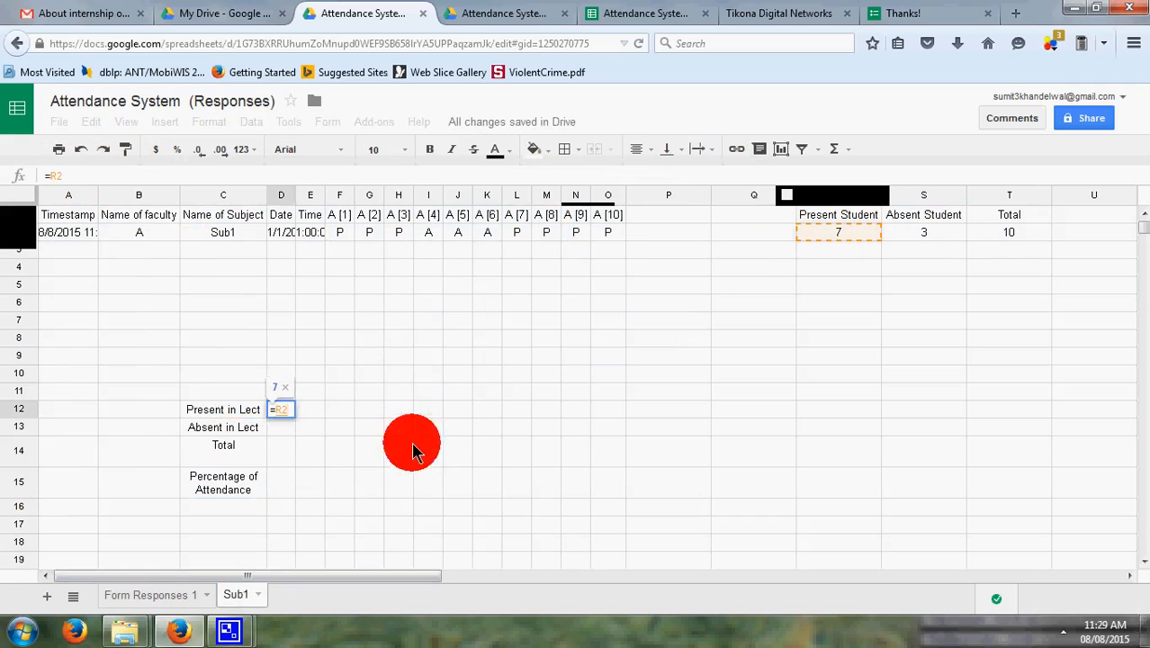
key("BackSpace")
key("BackSpace")
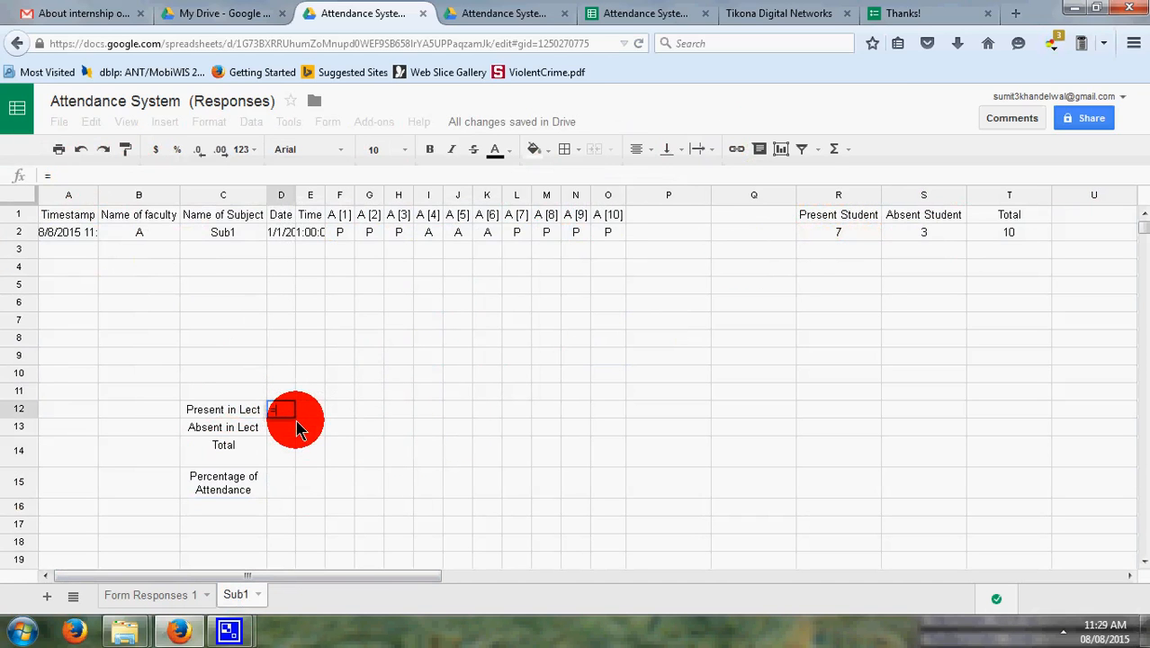
Complete the formula in D12 as =countif(D2:D11,"P") and confirm it
type("count")
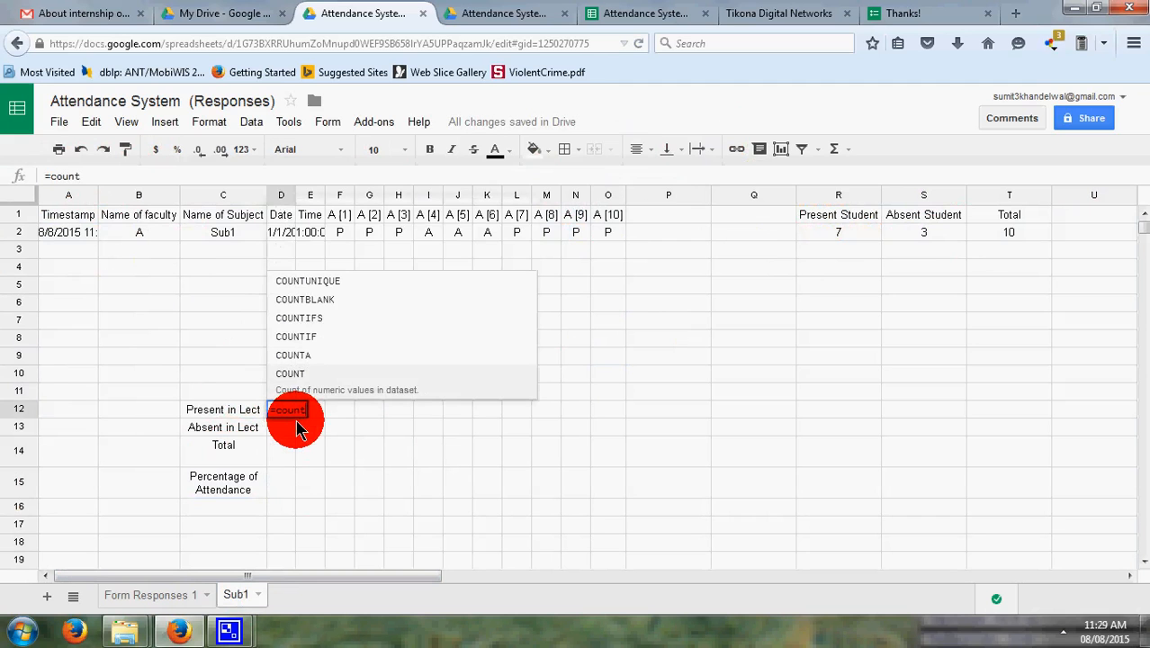
type("if")
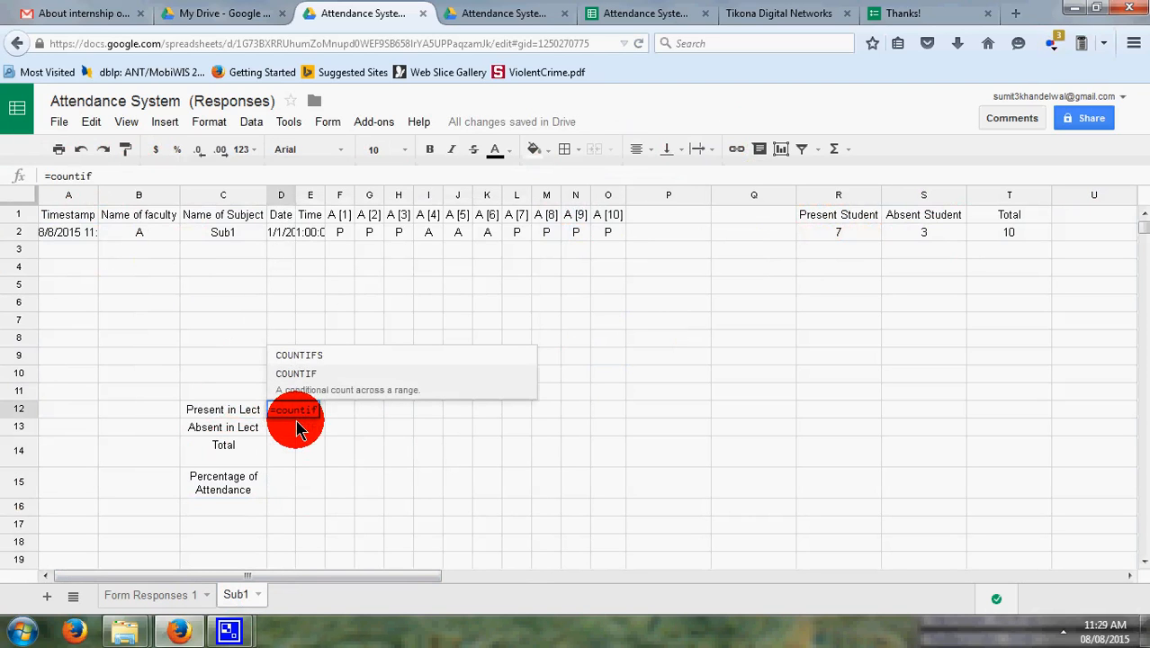
type("(")
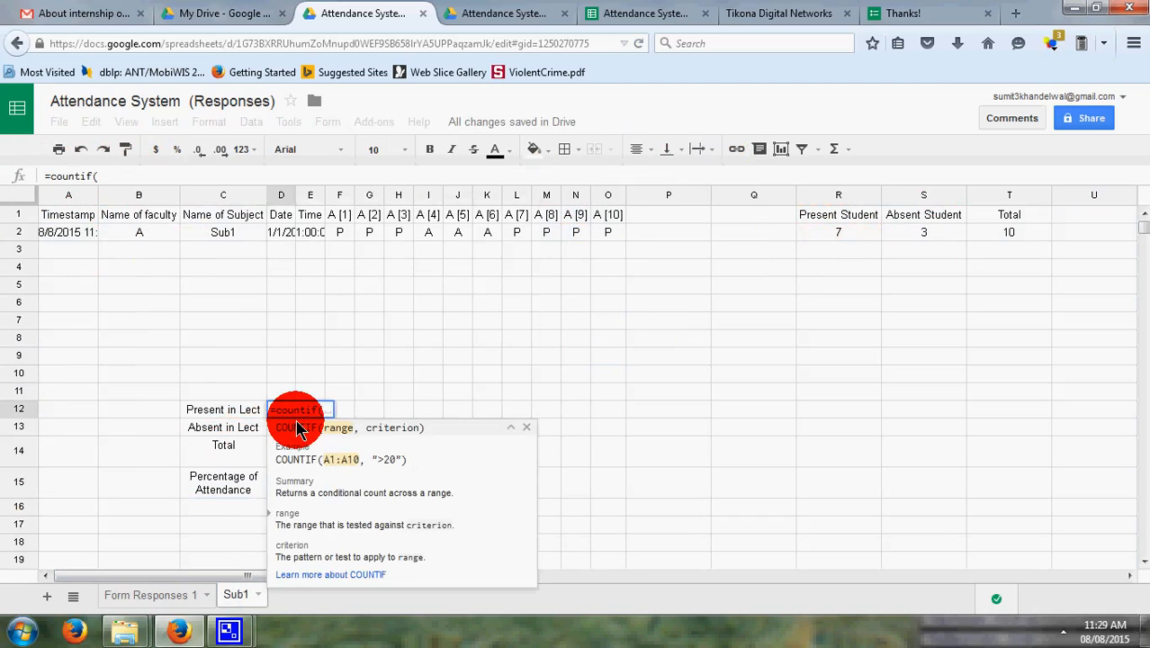
type("D")
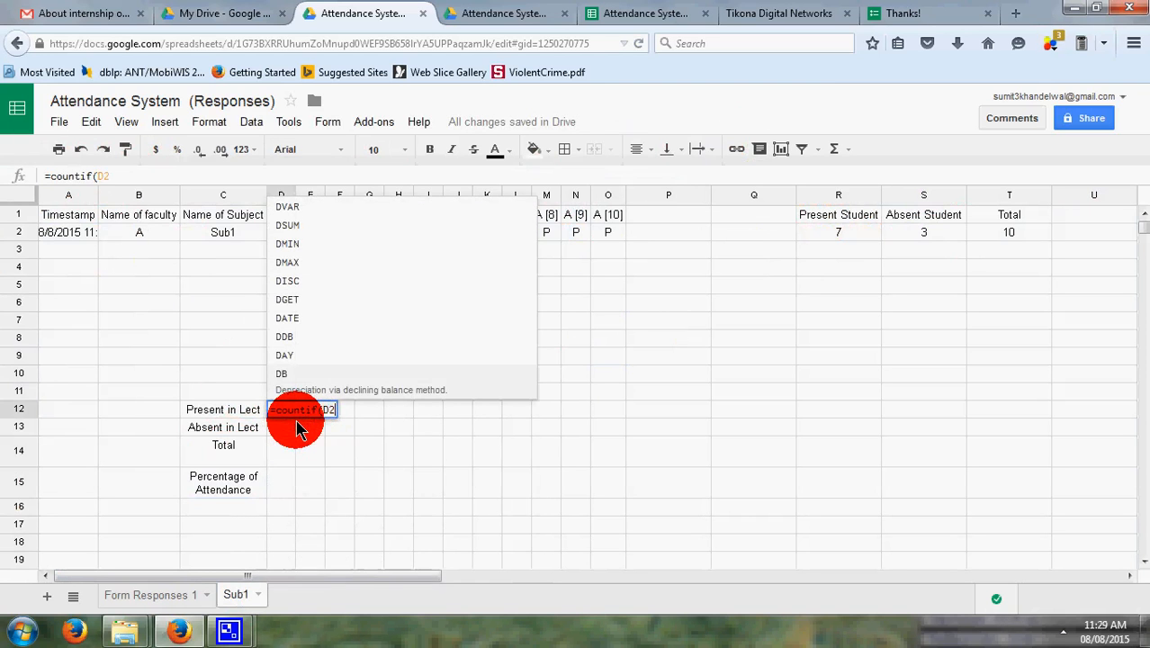
type("2:")
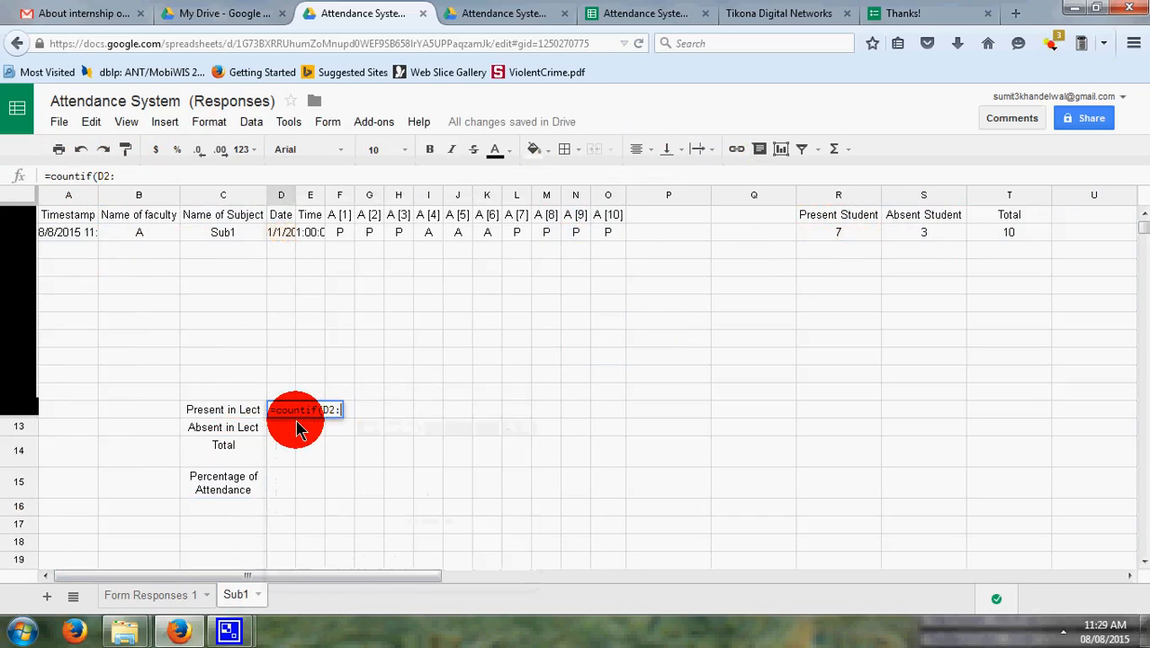
type("D11")
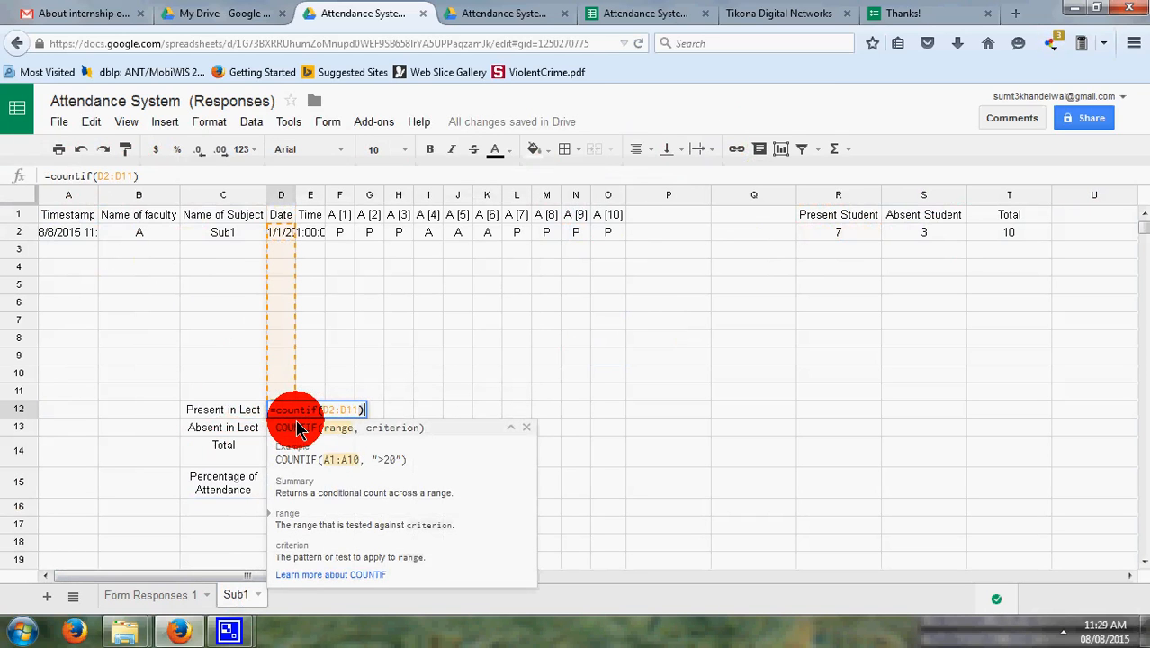
key("Left")
type(",\"")
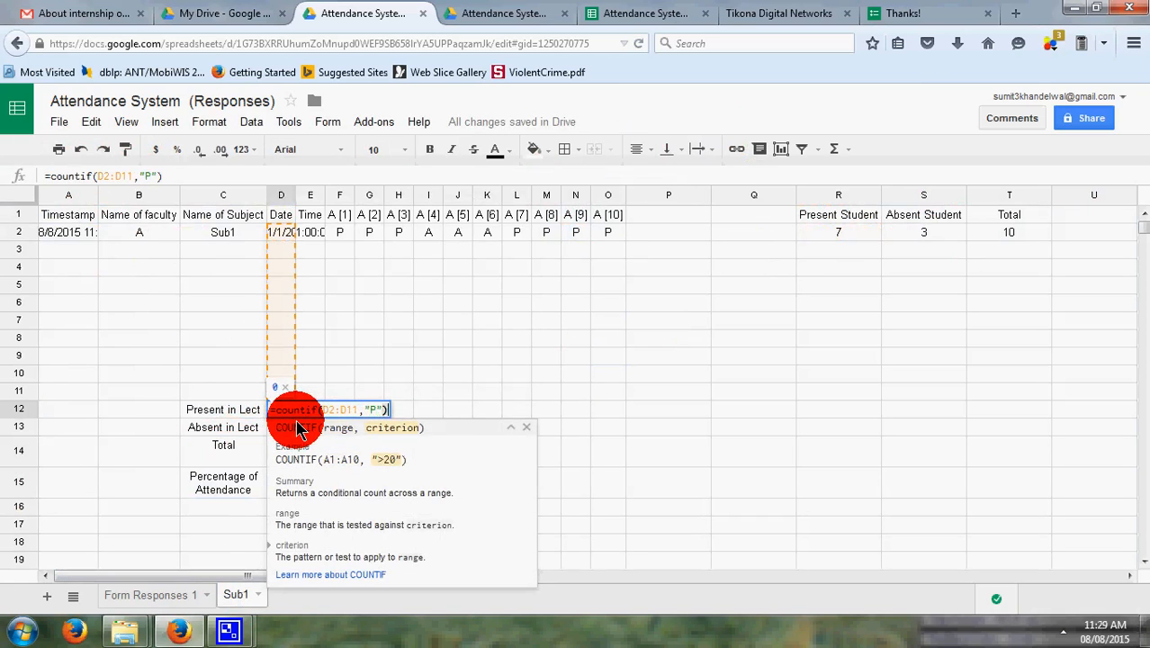
key("Return")
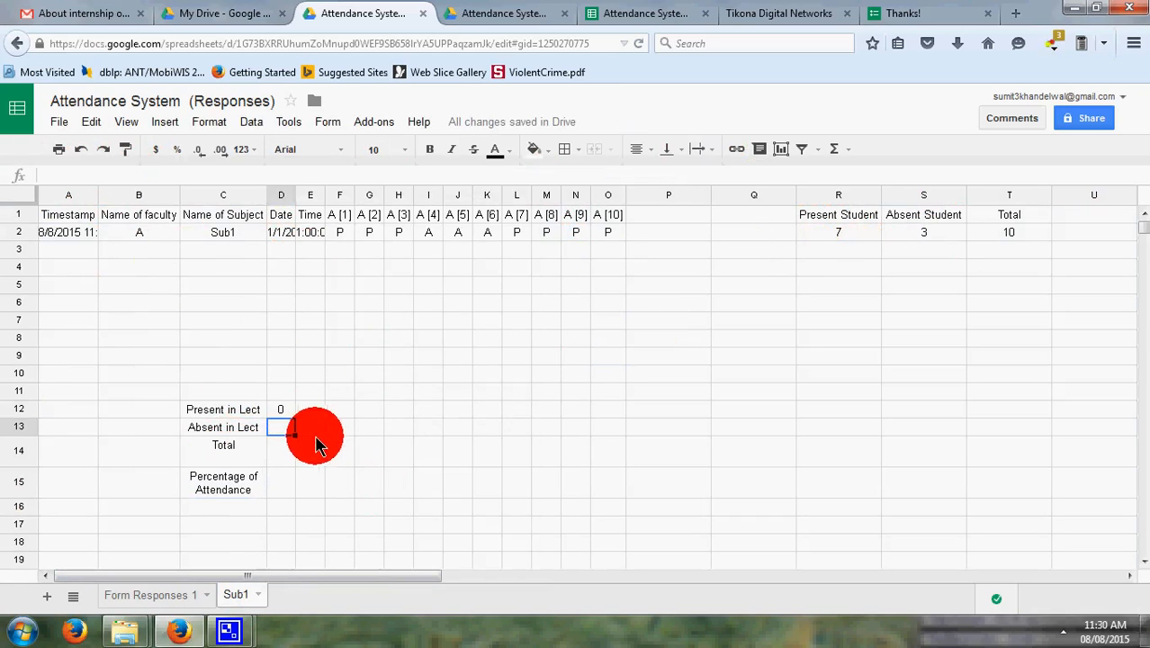
Fill the COUNTIF formula from D12 across row 12 through O12
left_click(289, 410)
left_click_drag(295, 419, 576, 461)
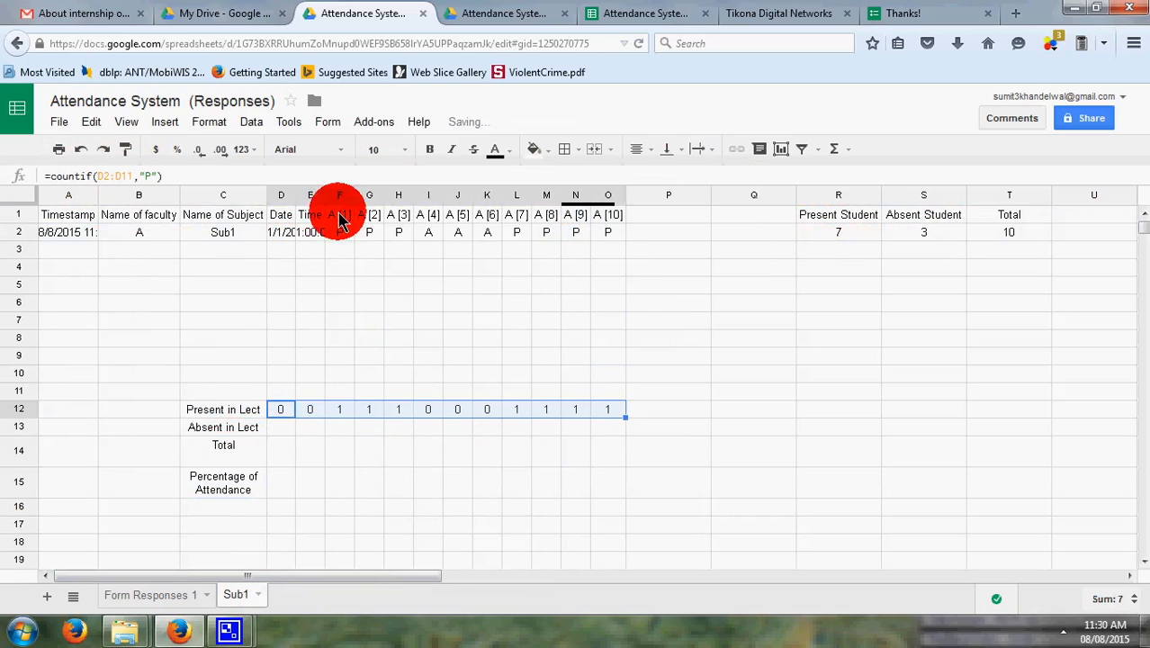
Enter the formula =countif(F2:F11,"A") in F13 of the Absent in Lect row
left_click(342, 413)
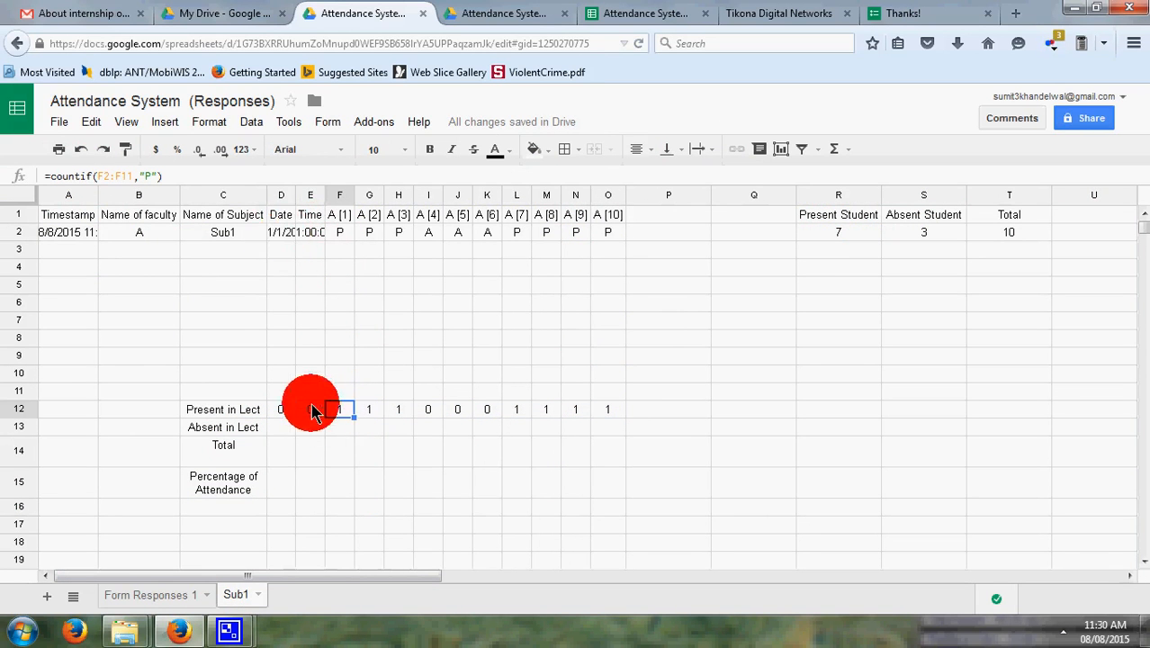
left_click(339, 431)
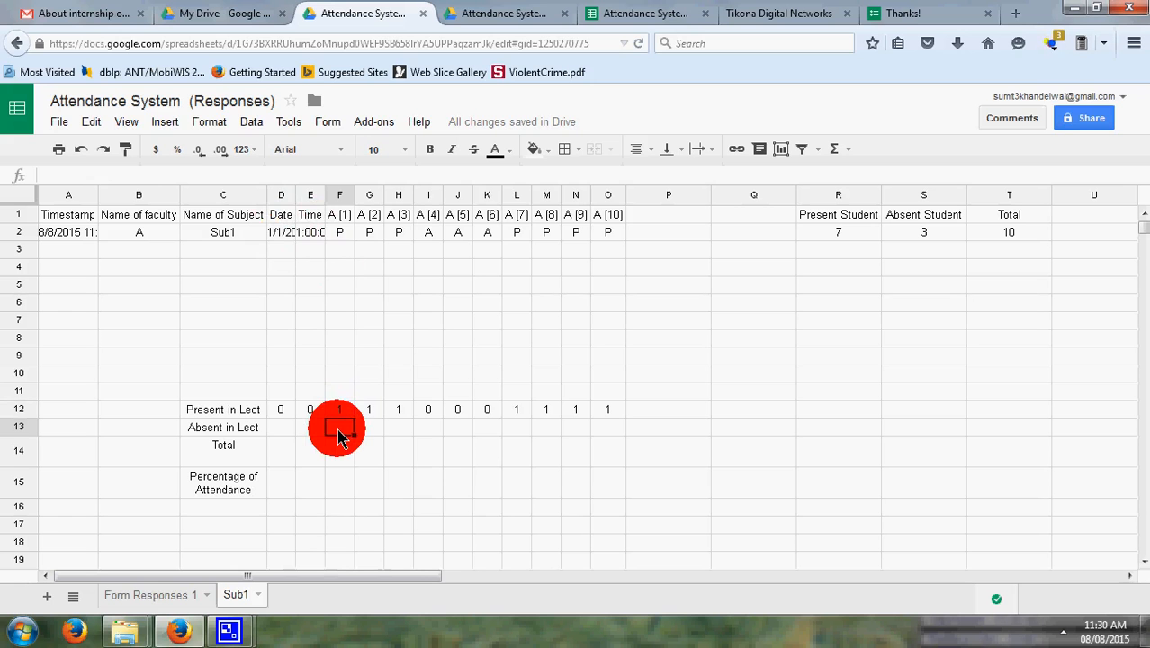
type("=")
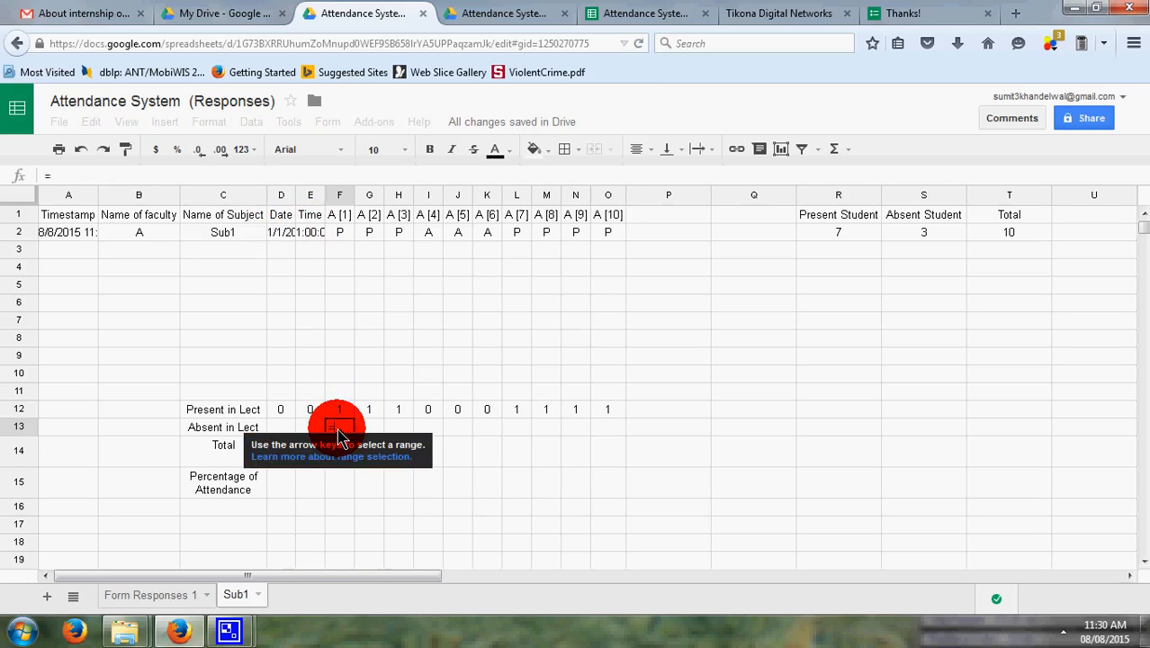
type("countif(")
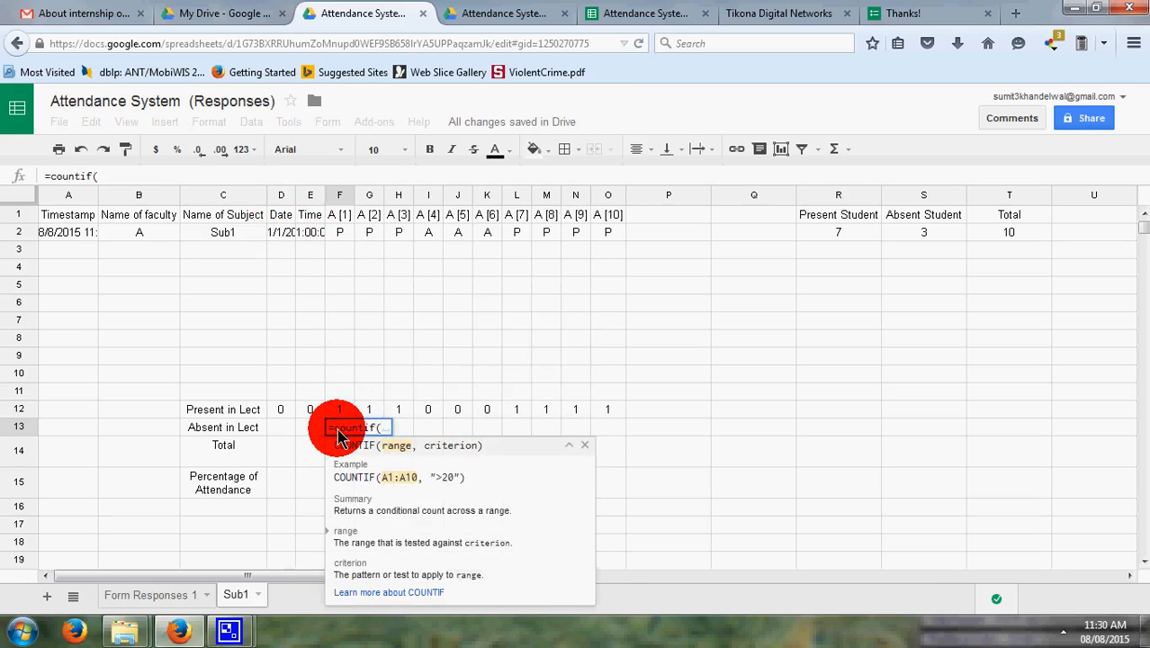
type("F2:F")
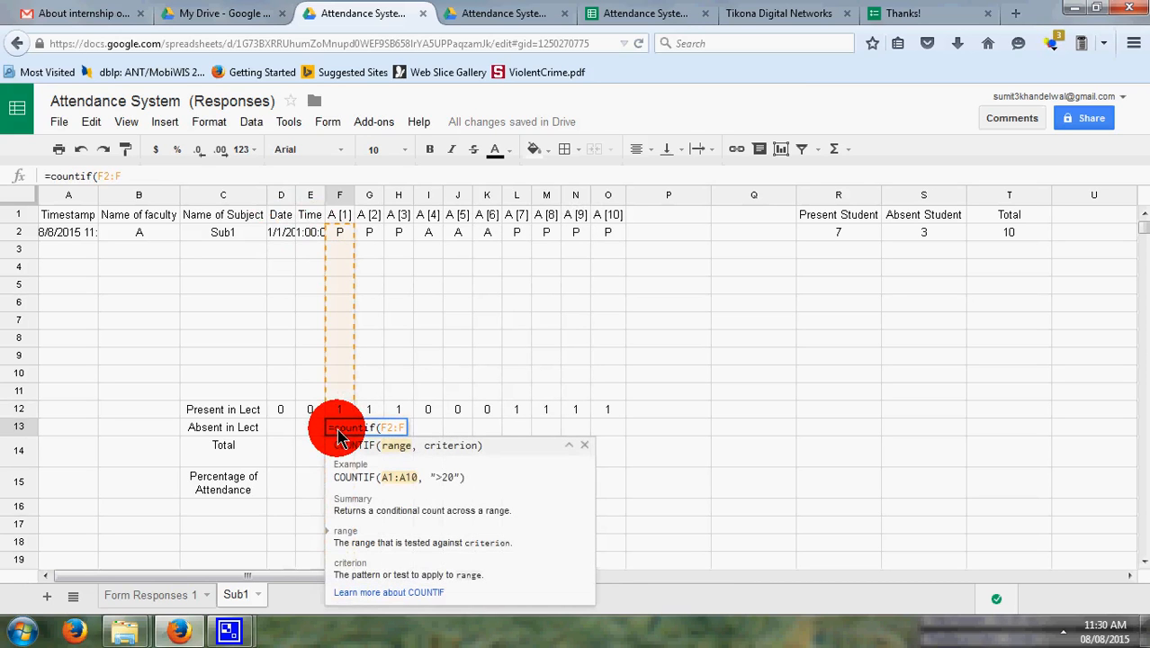
type("11,")
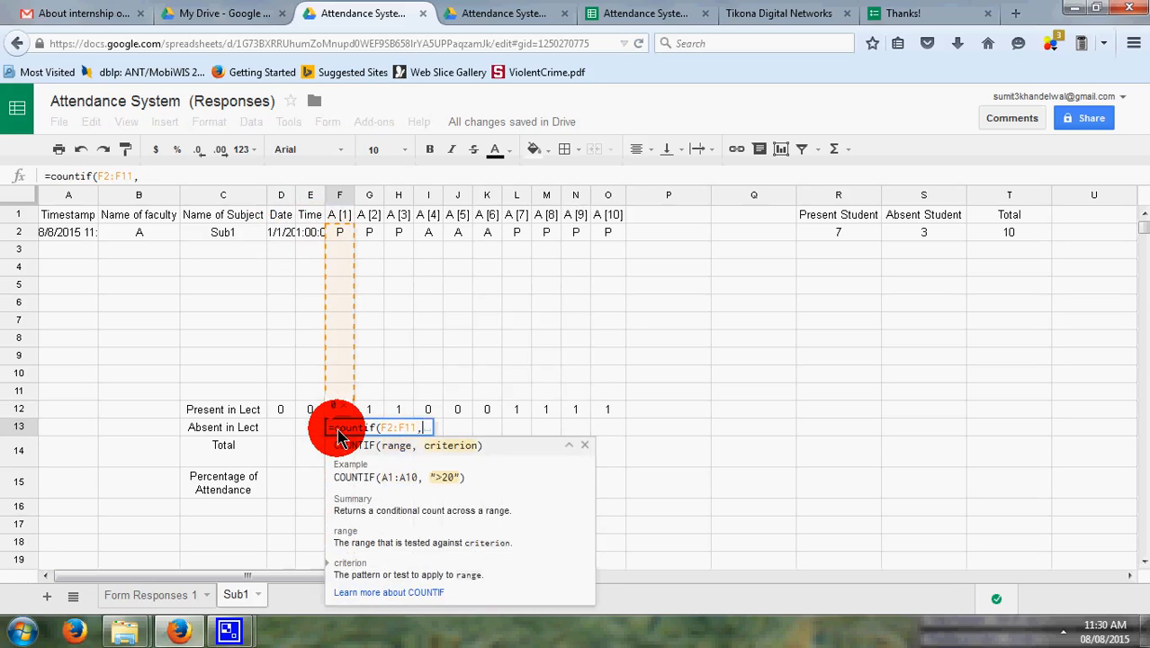
type("\"A")
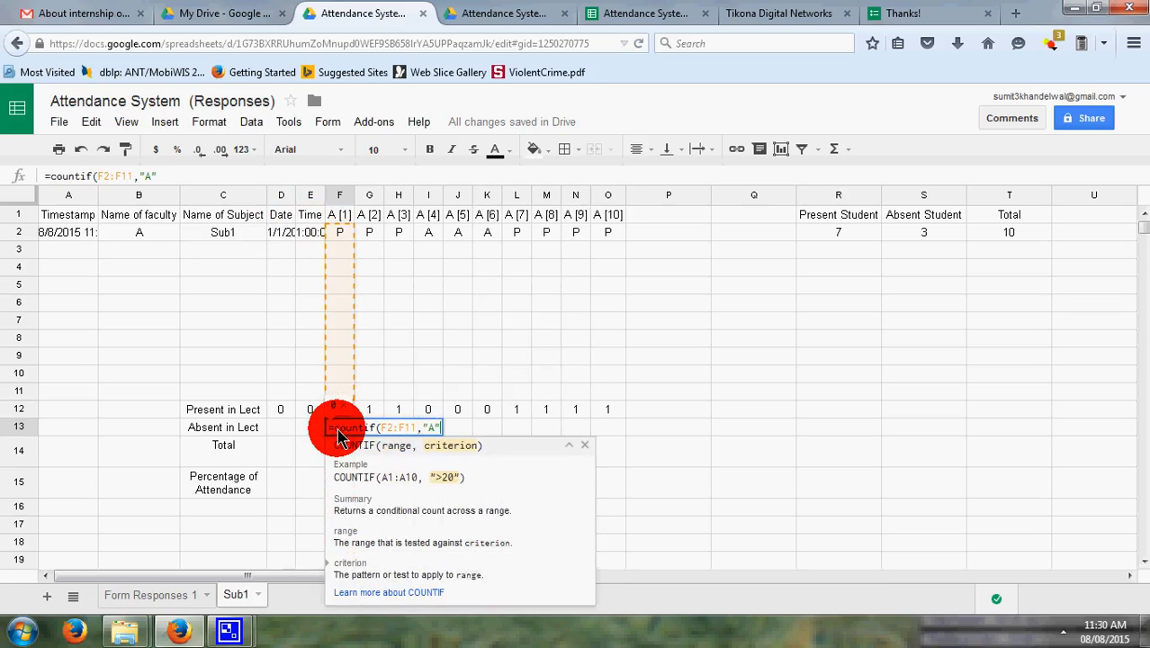
type(")")
key("Return")
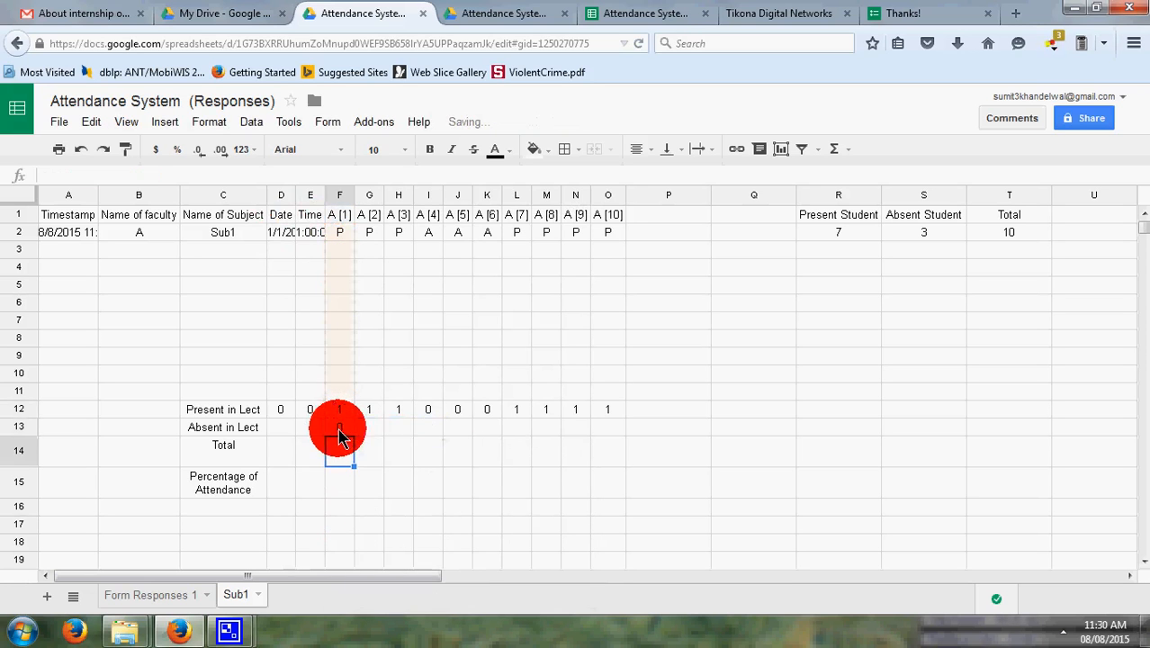
Fill the absence COUNTIF formula from F13 across row 13 through O13
left_click(345, 414)
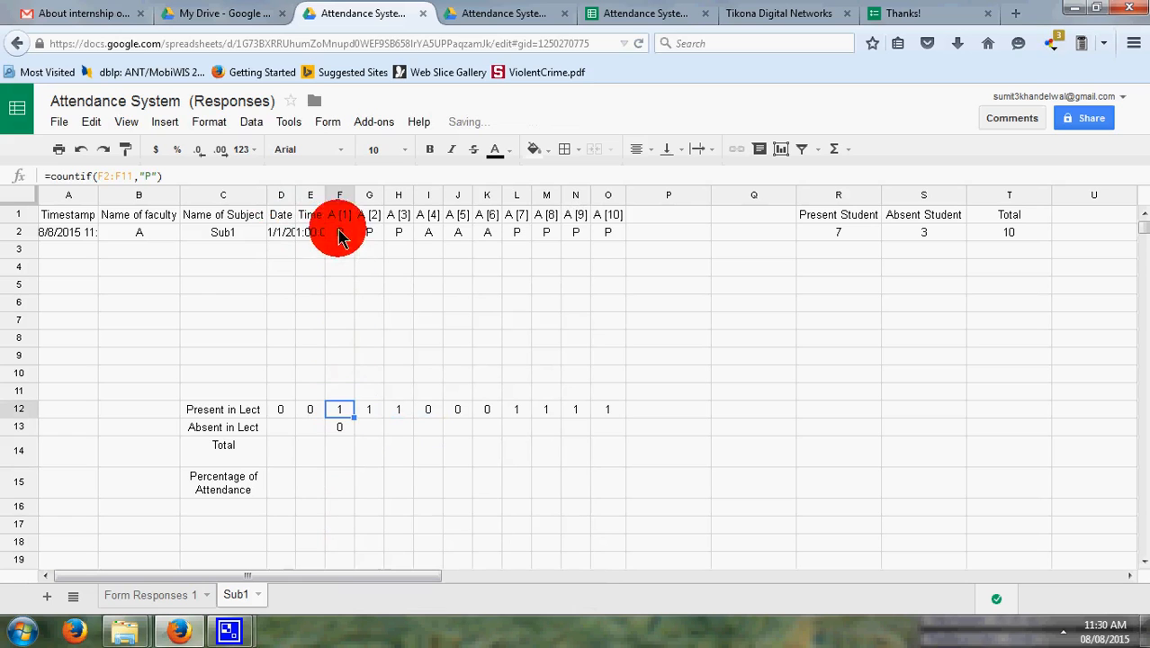
left_click(348, 435)
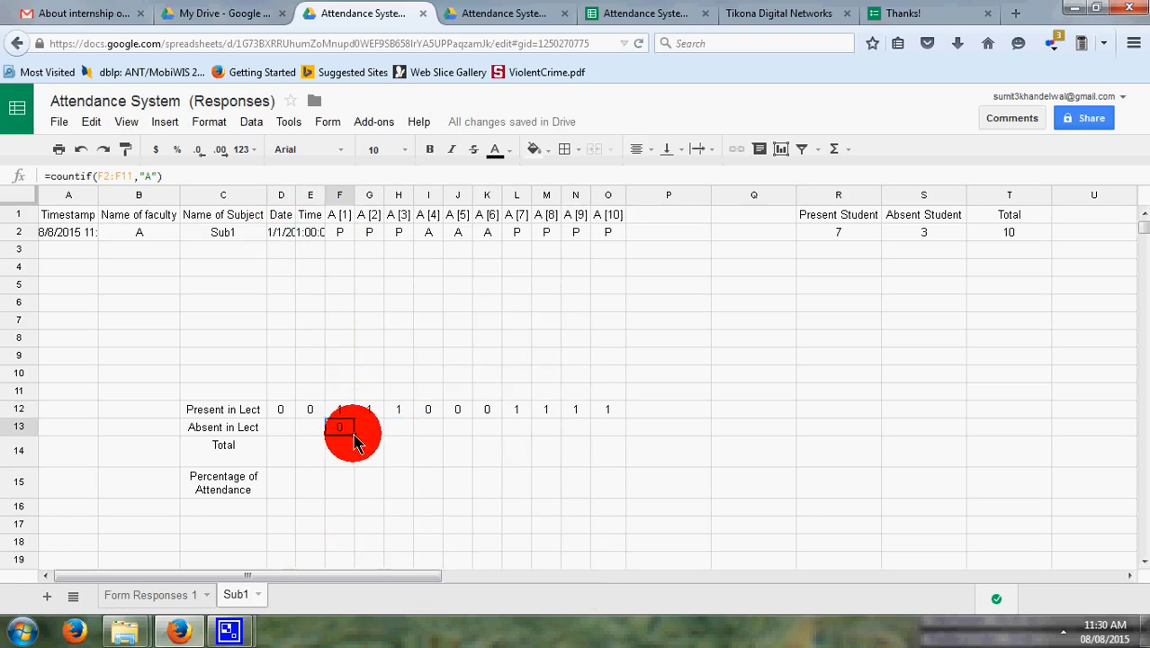
left_click_drag(353, 440, 611, 444)
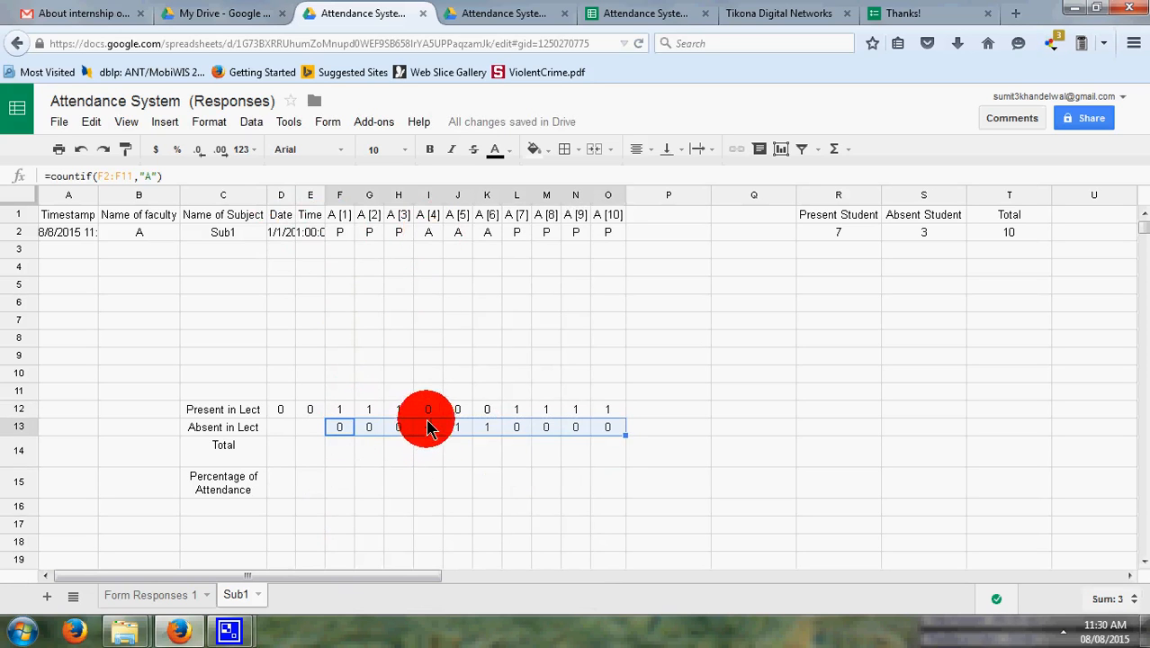
Enter the formula =sum(f12:f13) in F14 of the Total row
left_click(342, 457)
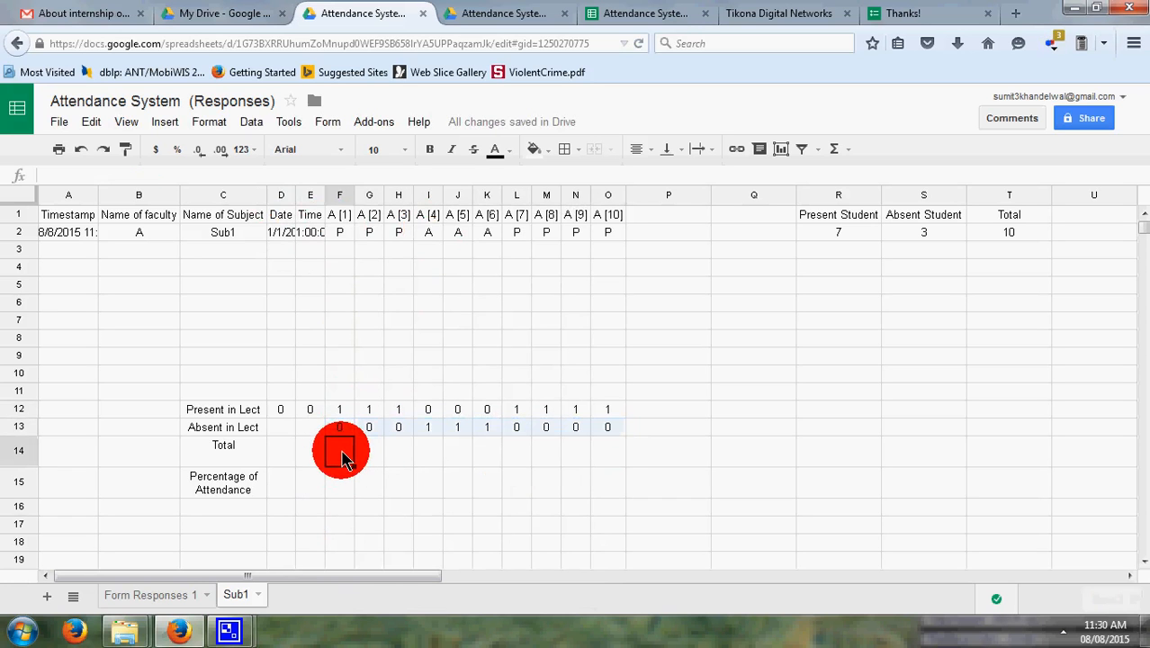
type("=")
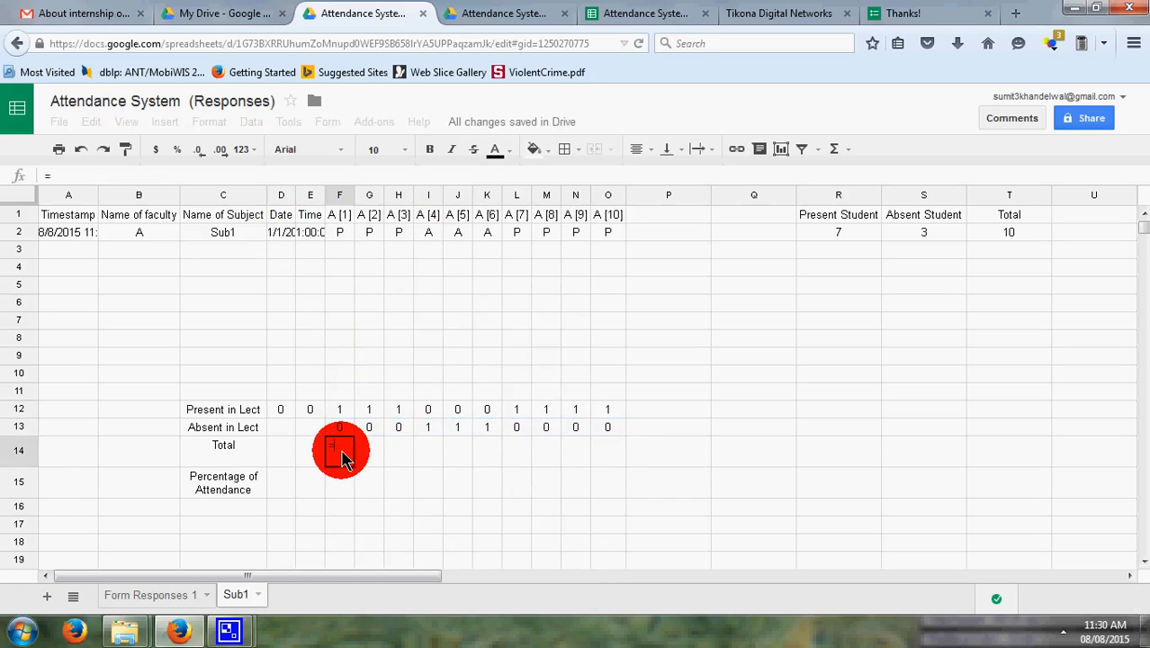
type("sum(")
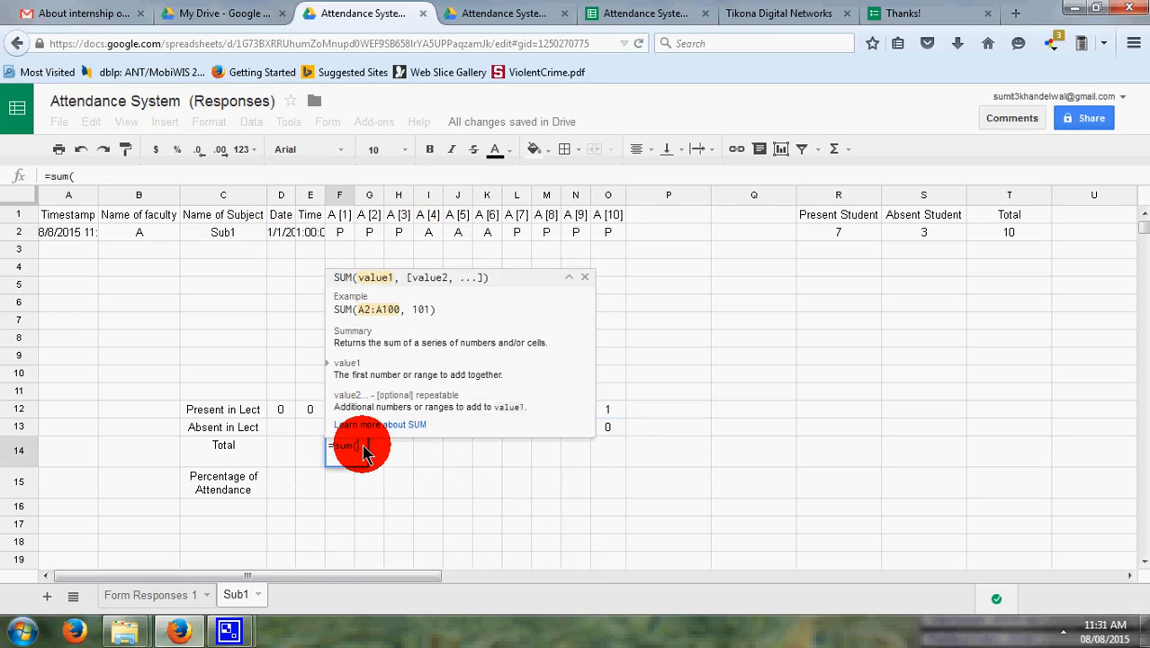
type("f12")
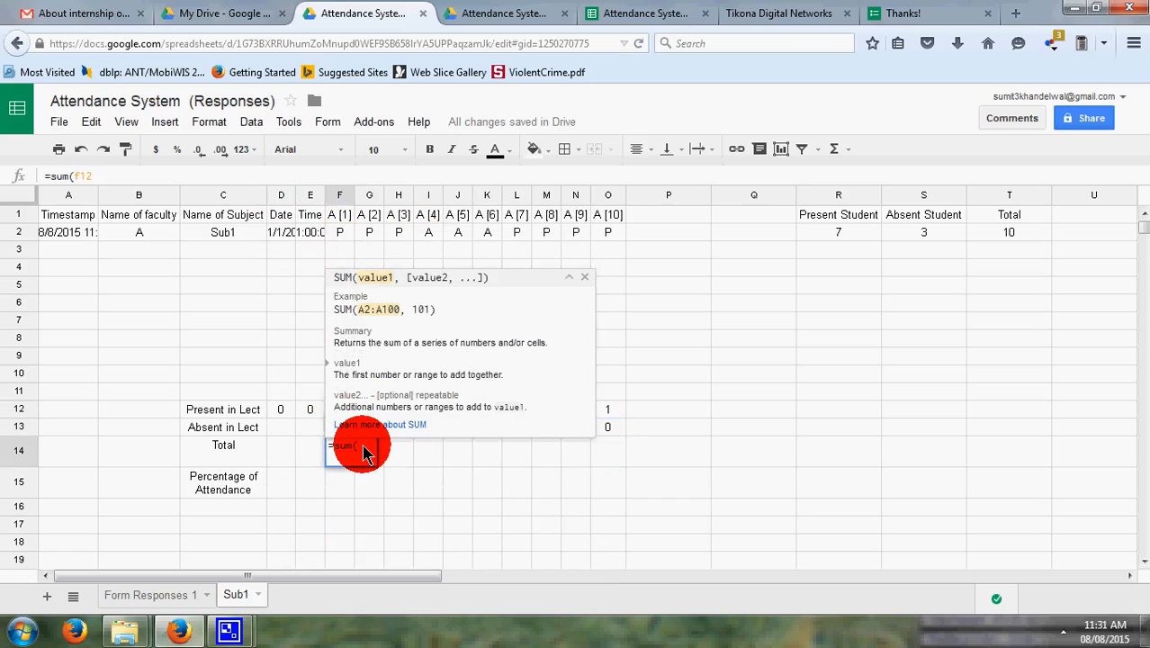
type(":f")
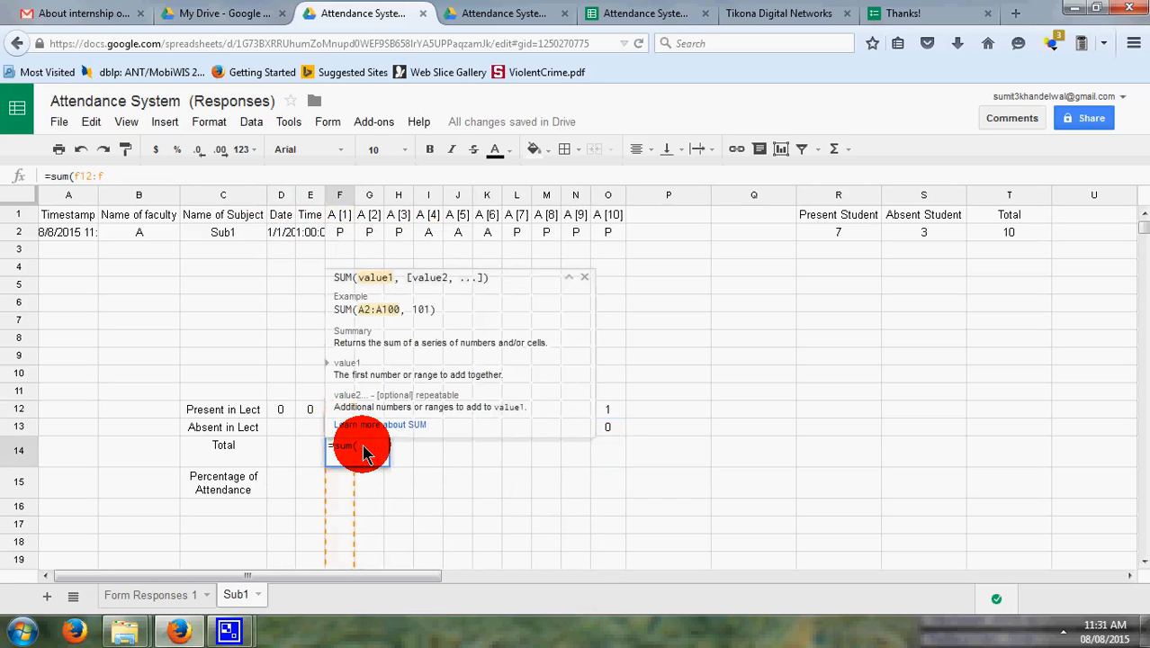
type("13")
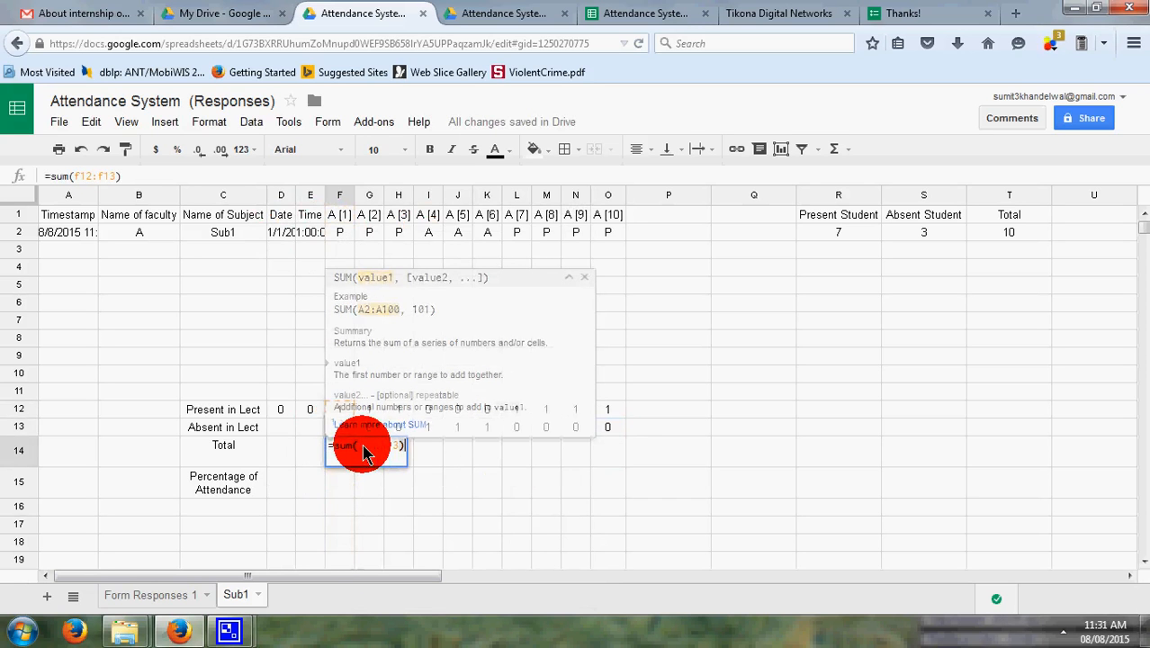
key("Return")
Fill the SUM formula from F14 across row 14 through O14 and check the counts it adds
left_click(335, 457)
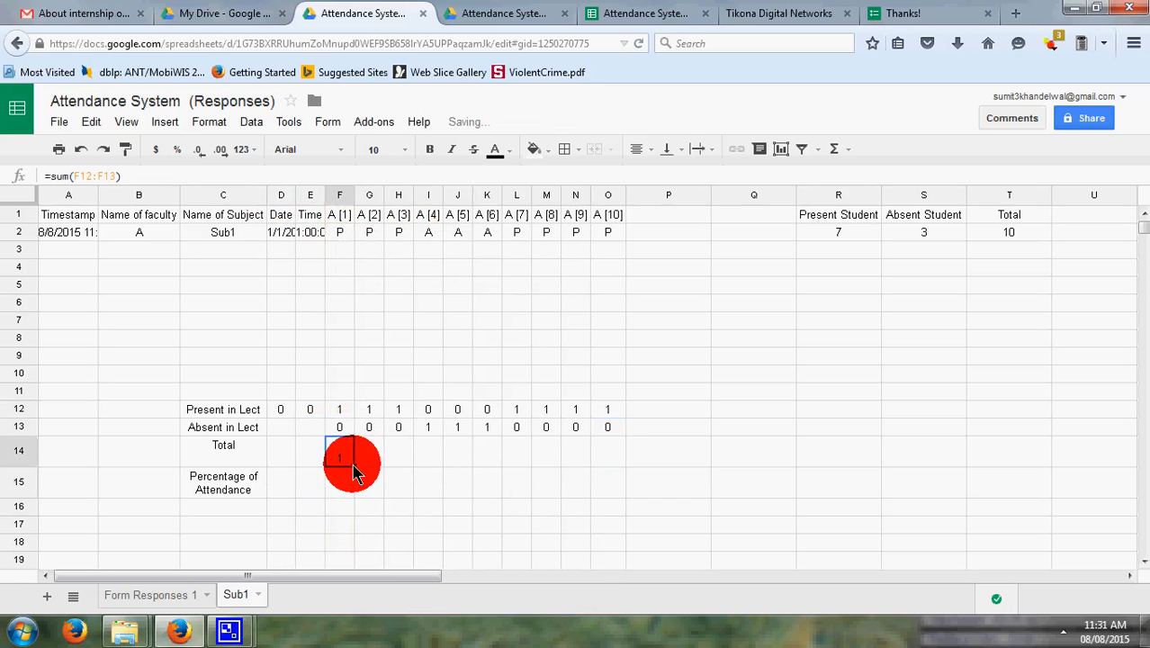
mouse_move(353, 473)
left_mouse_down()
mouse_move(603, 463)
mouse_move(604, 497)
left_mouse_up()
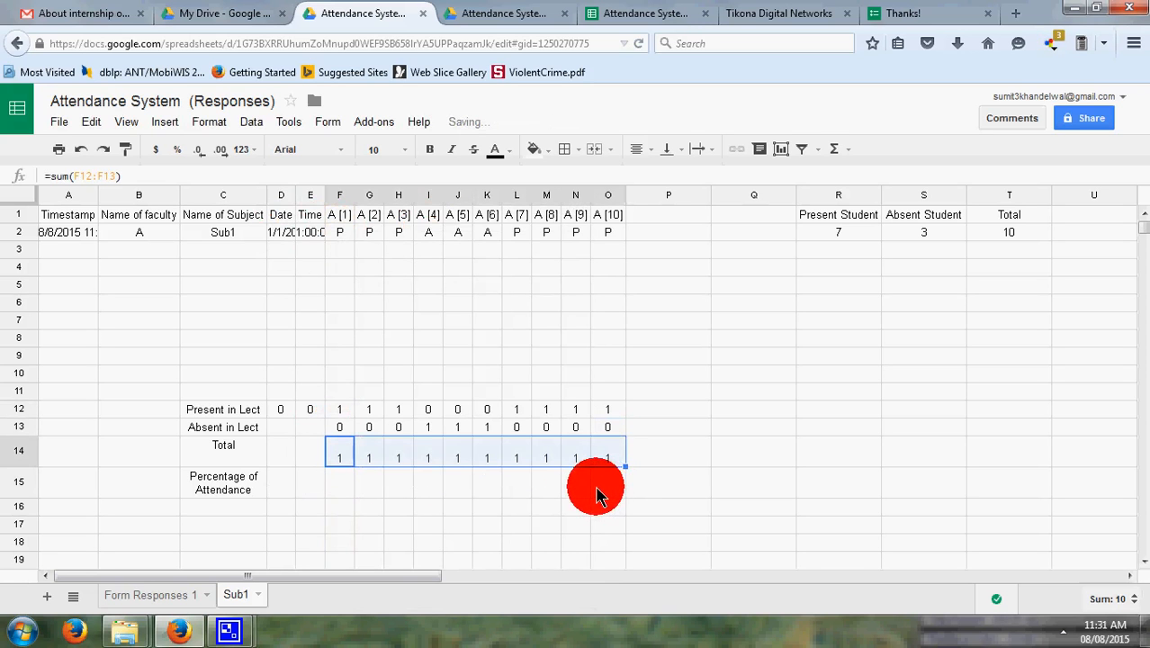
left_click(372, 417)
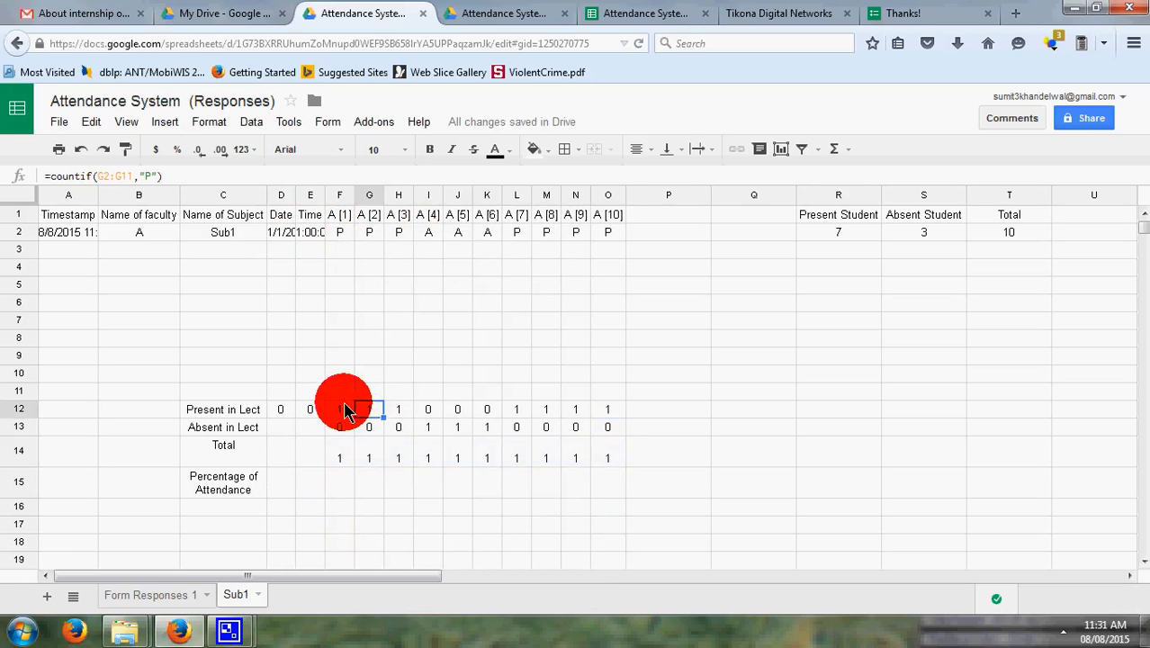
left_click(340, 424)
Replace the SUM formula in F14 with =f12+f13 and fill it across the Total row through O14
left_click(335, 466)
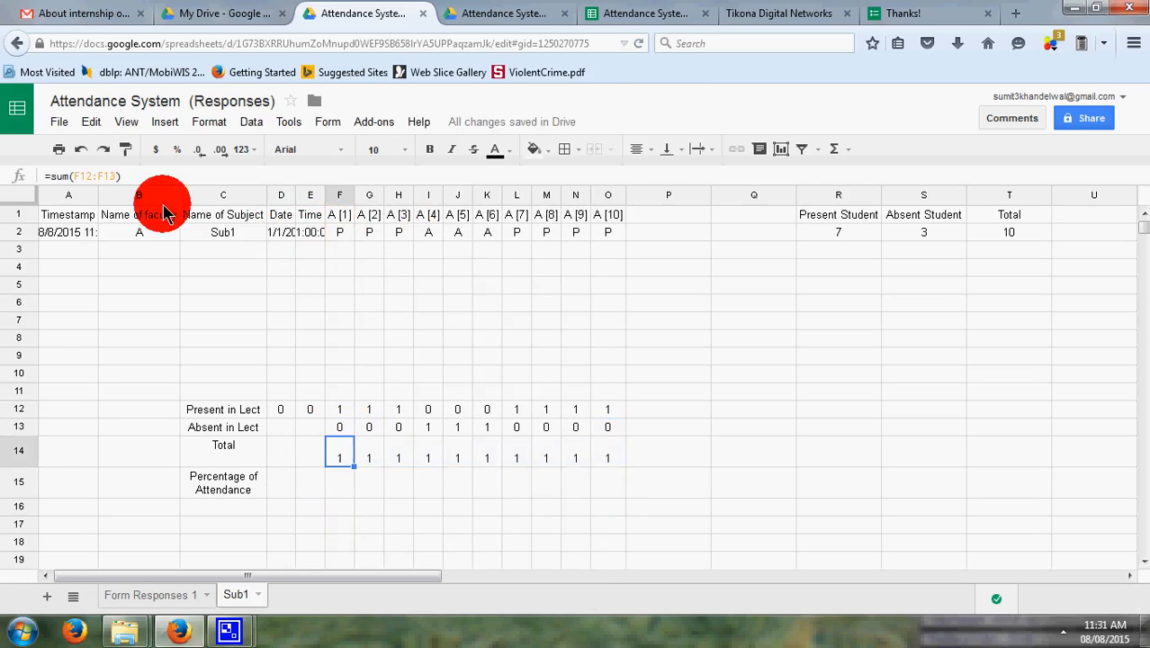
type("=sum(F12:F13)")
left_click(100, 180)
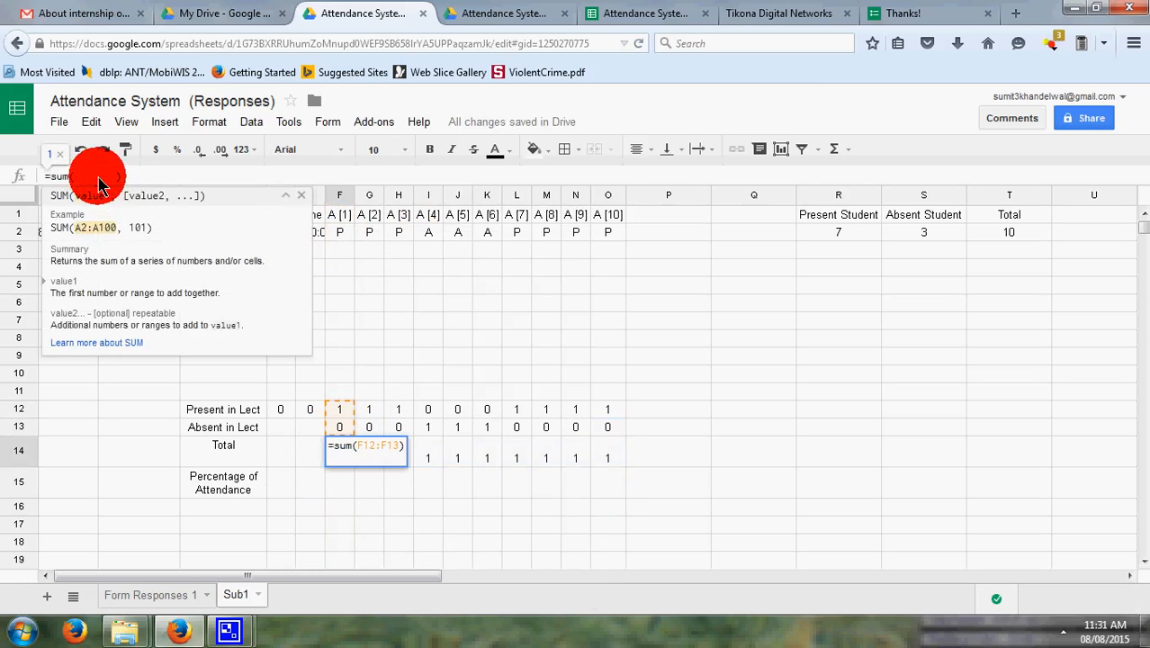
key("BackSpace")
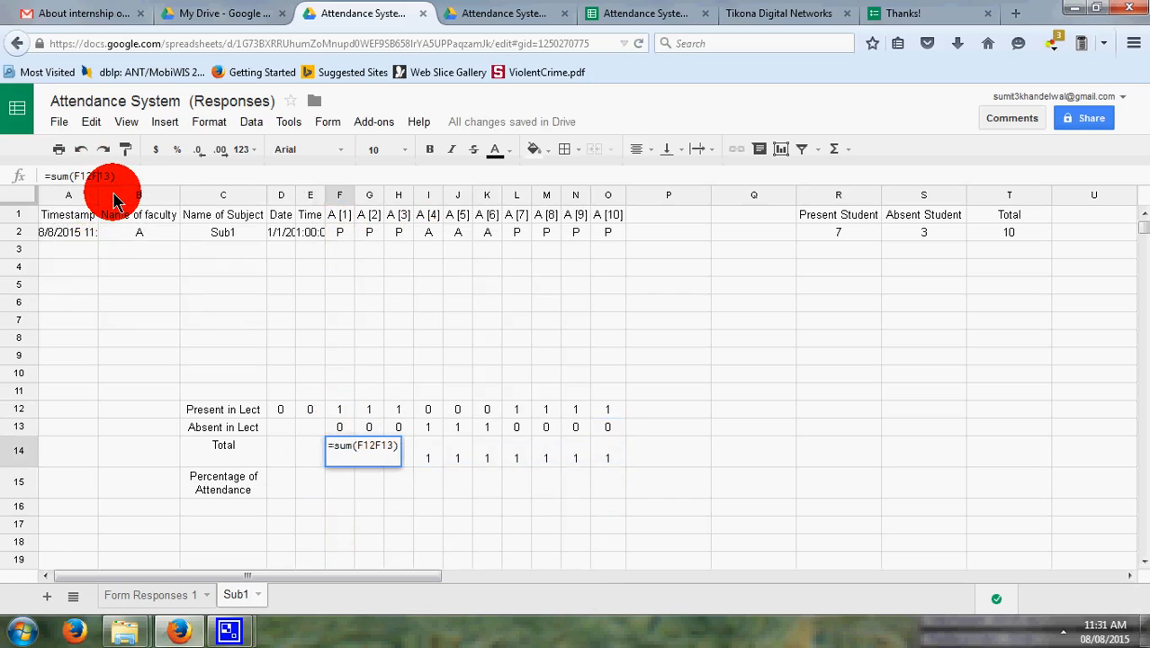
key("BackSpace")
key("BackSpace")
key("BackSpace")
key("BackSpace")
key("BackSpace")
key("BackSpace")
key("BackSpace")
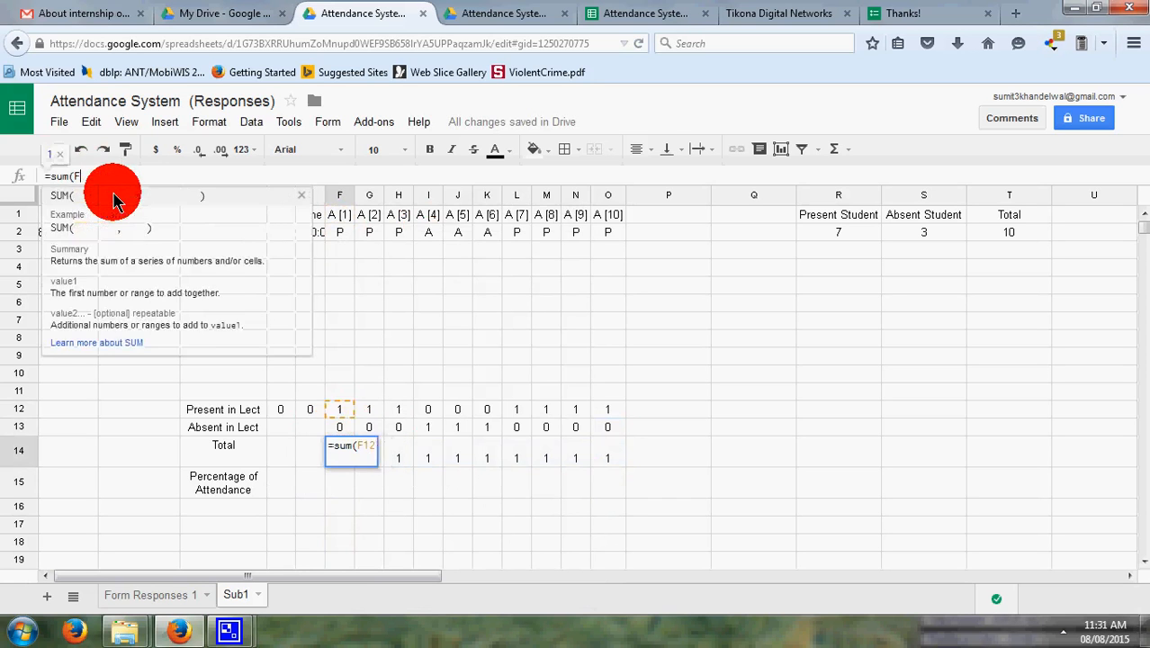
key("BackSpace")
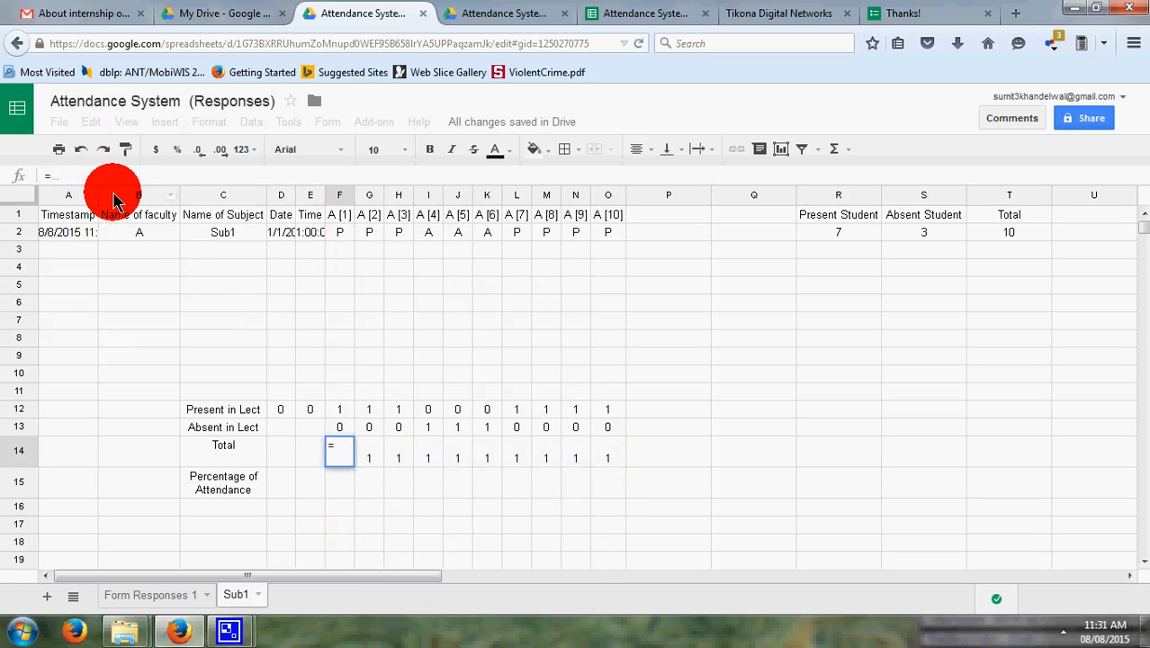
type("f12")
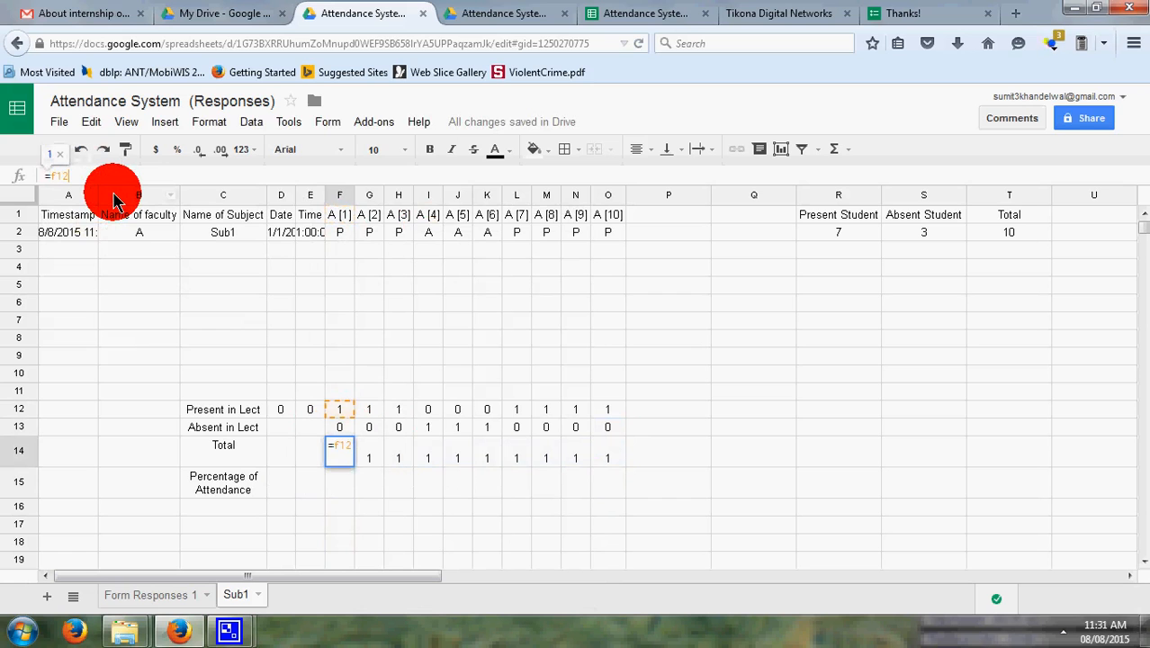
type("+")
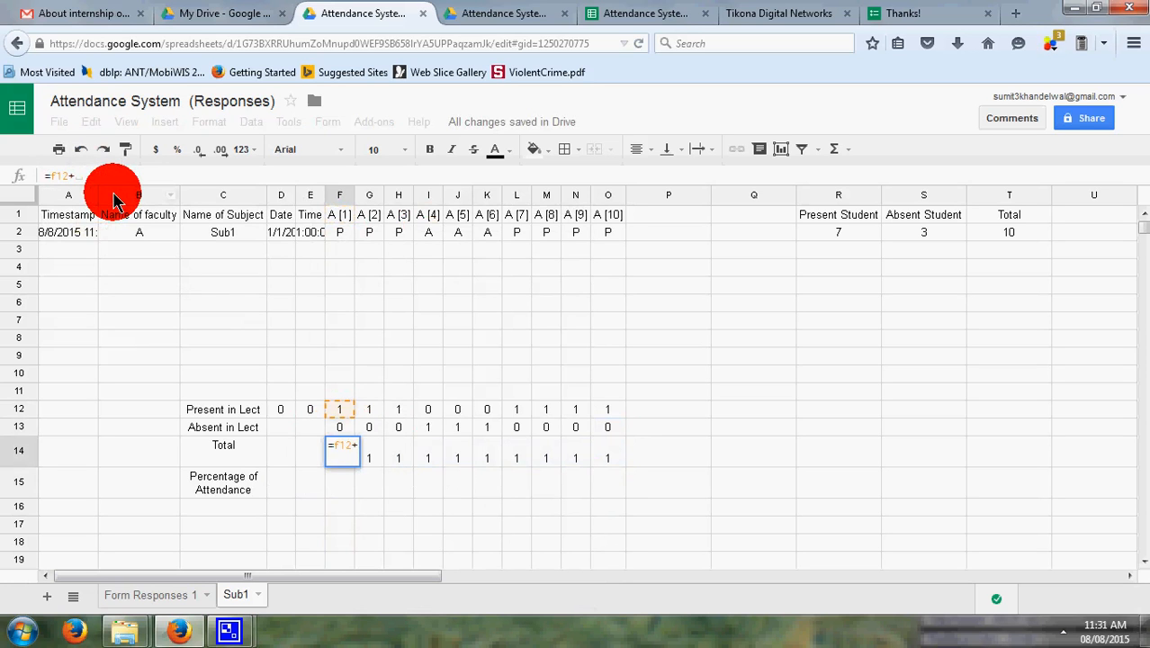
type("f13")
key("Return")
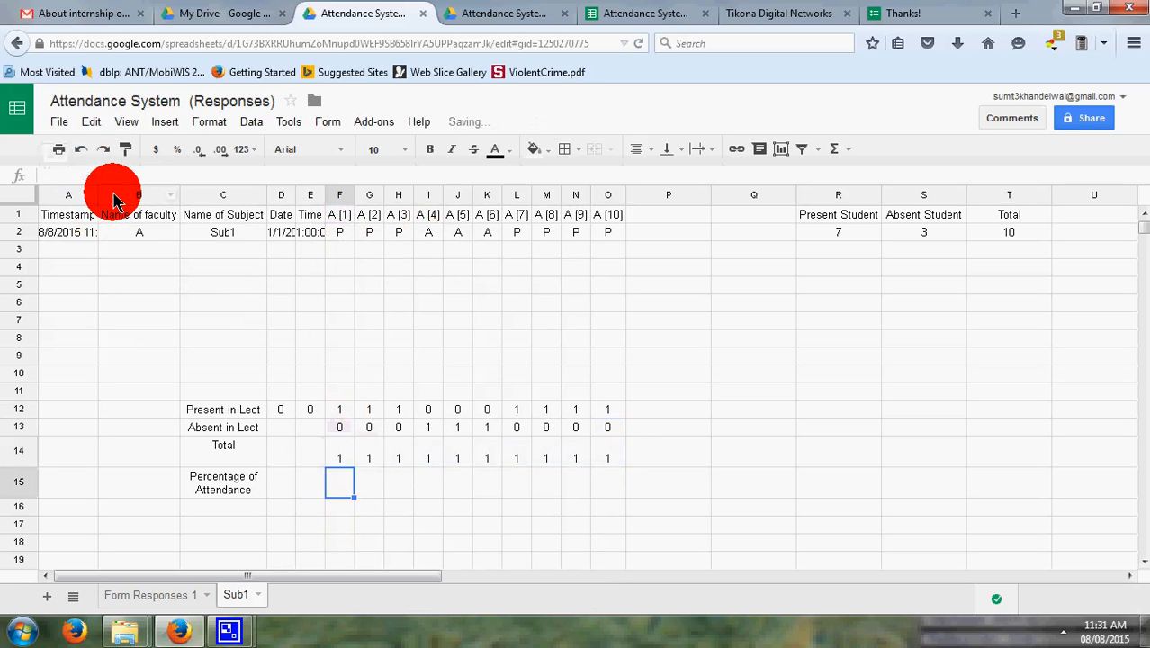
left_click(351, 461)
left_click_drag(358, 471, 617, 466)
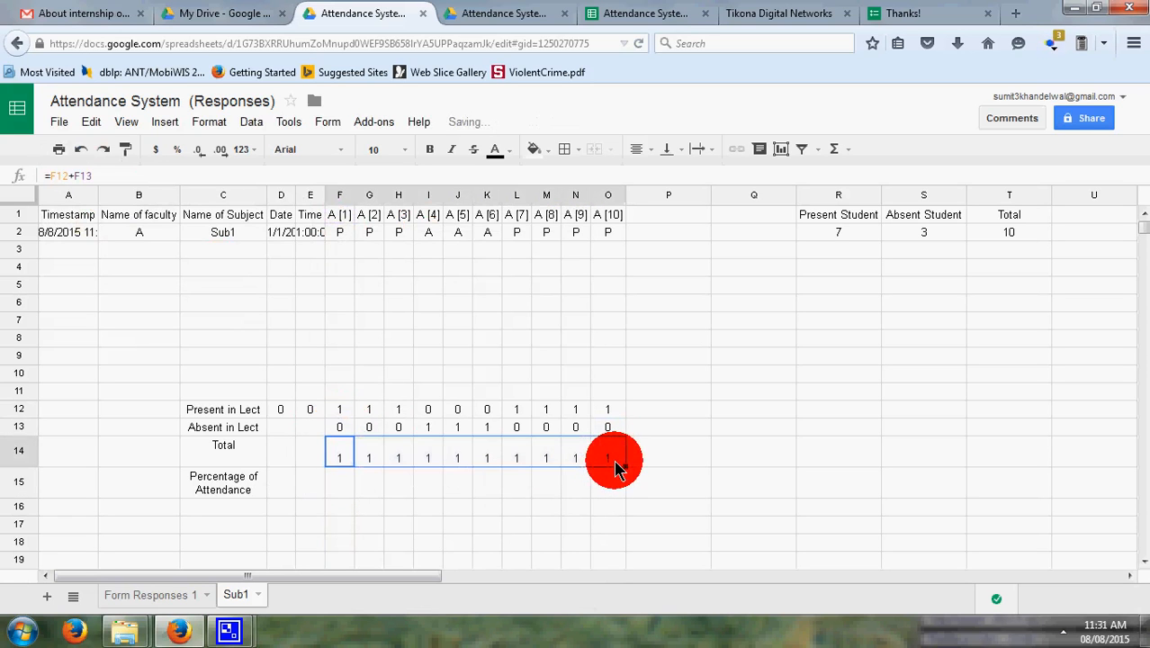
Enter the formula =(F12/F14)/100 in F15 of the Percentage of Attendance row
left_click(353, 484)
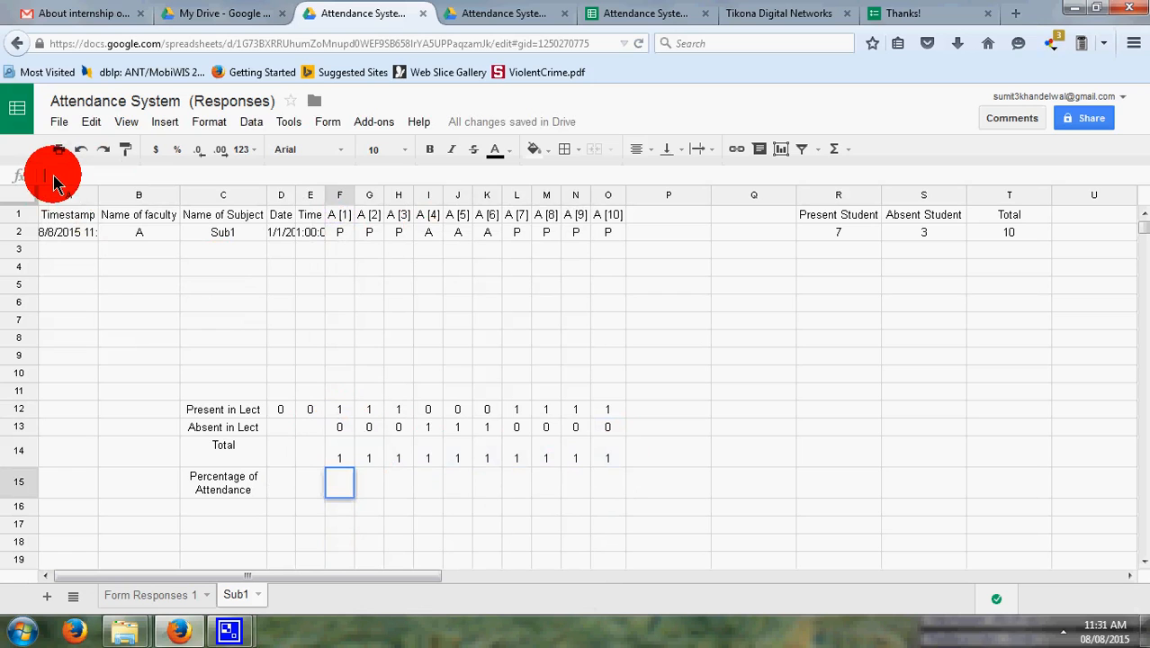
type("=")
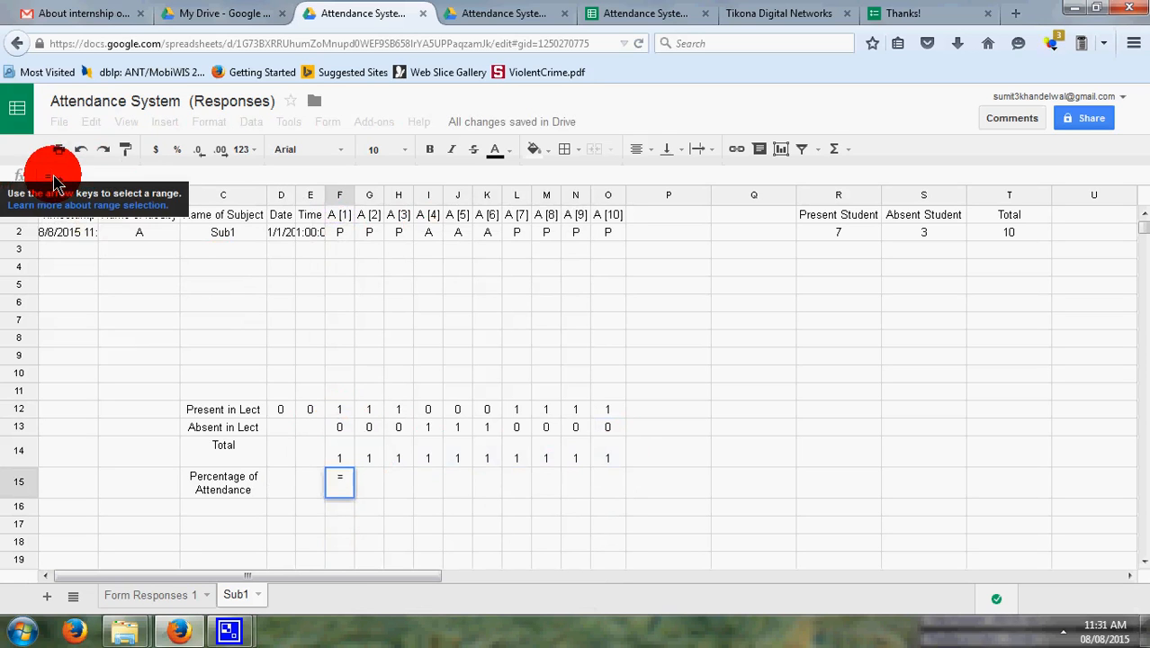
type("F1")
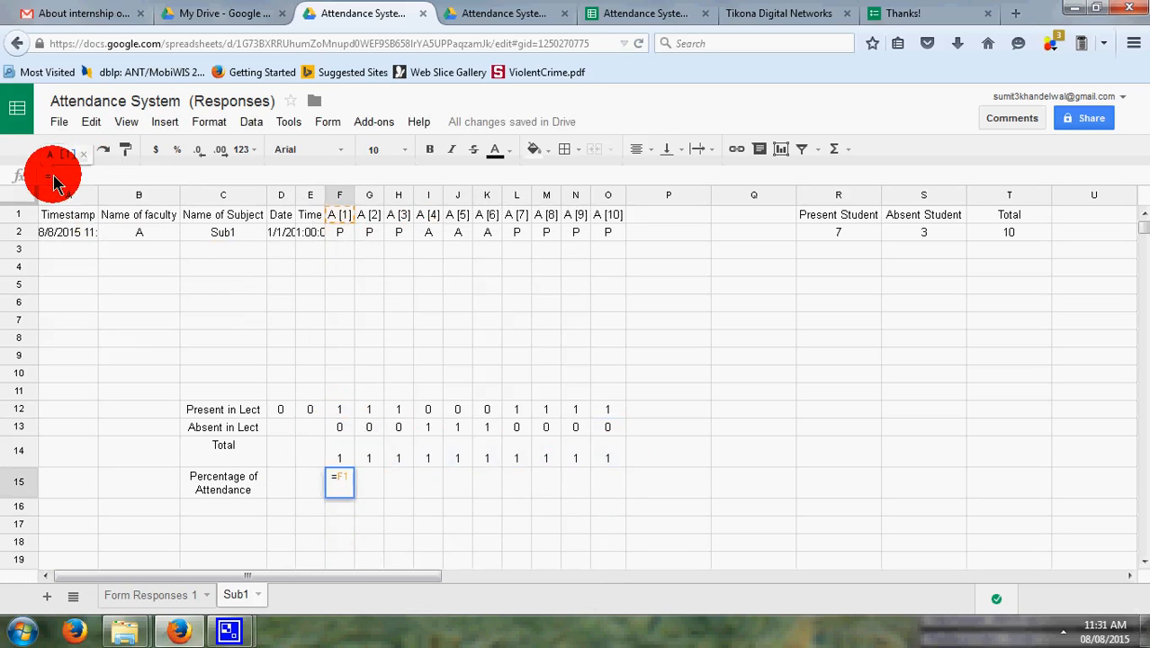
type("2/")
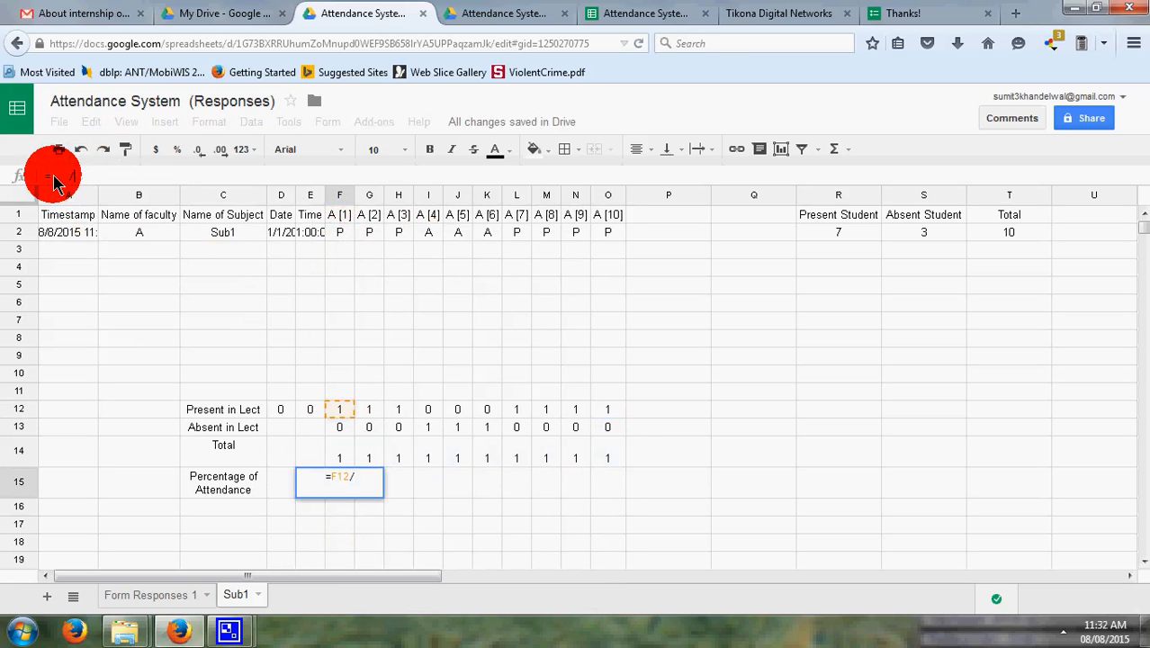
type("F14")
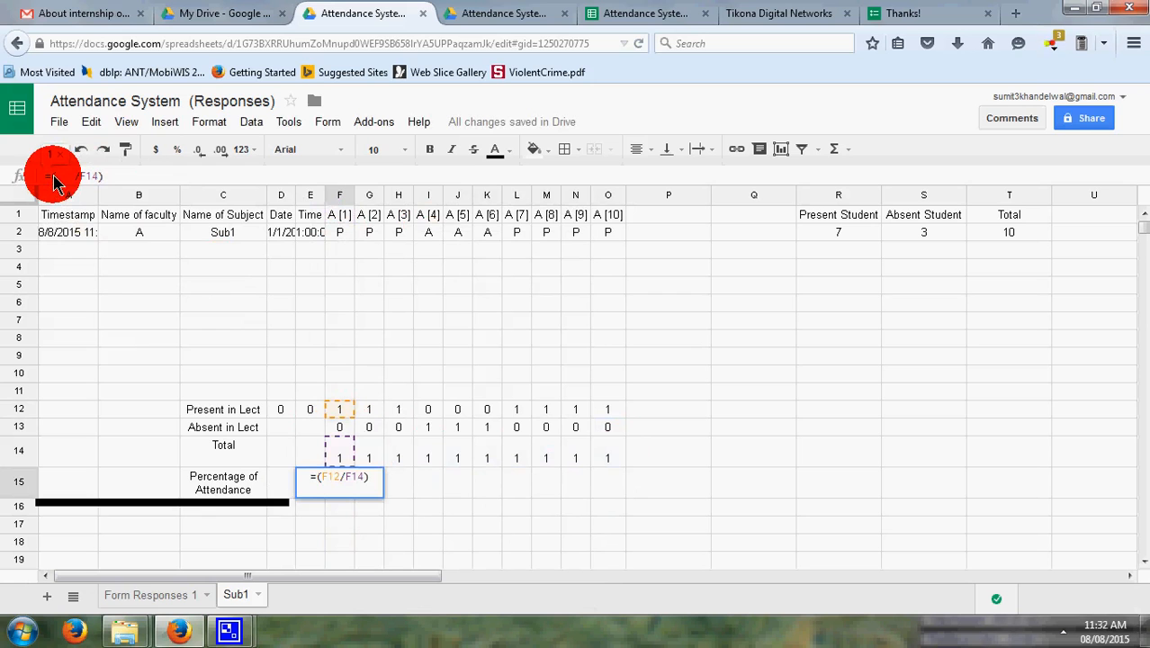
type("/100")
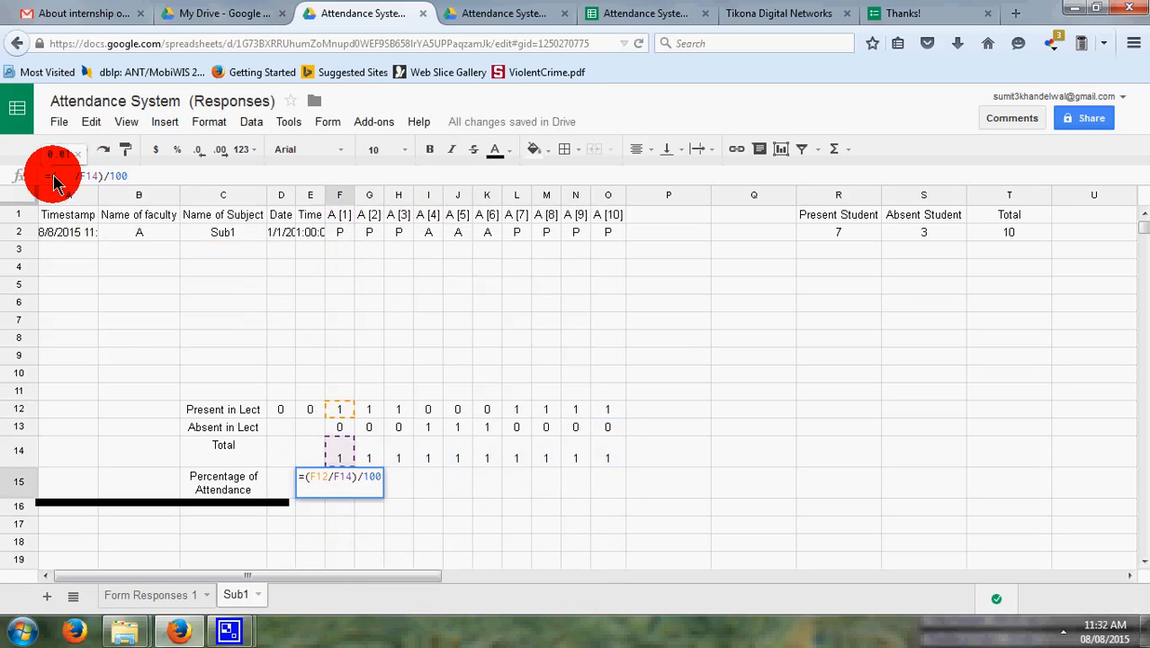
key("Return")
left_click(342, 486)
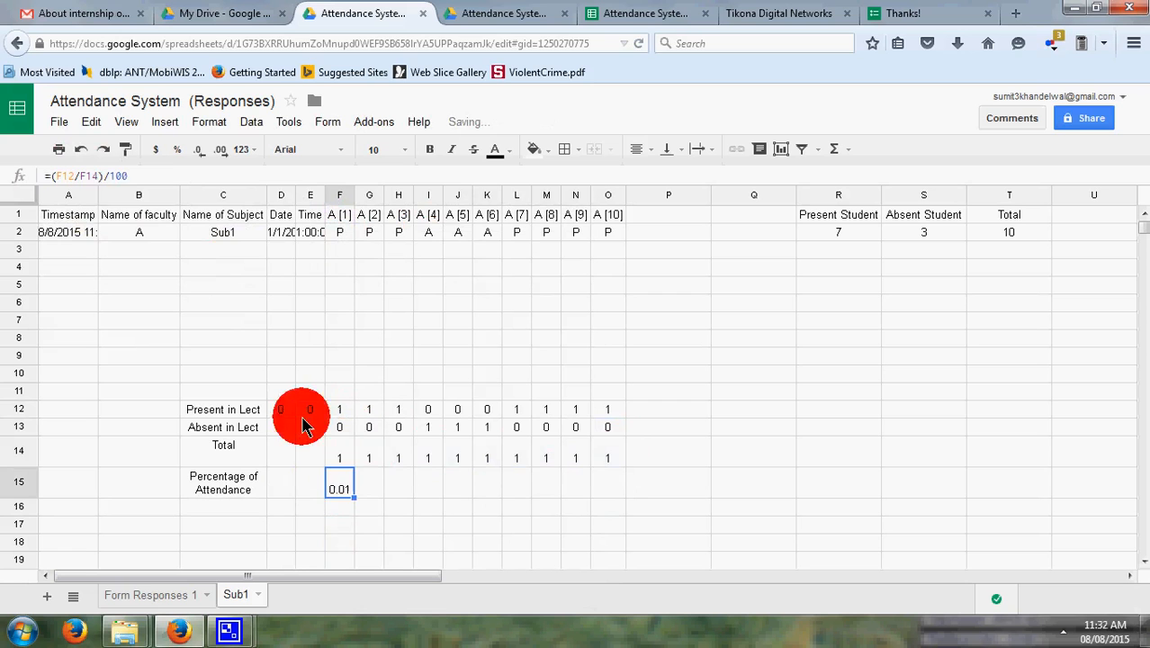
Correct the F15 formula to =(F12/F14)*100 and fill it across the Percentage of Attendance row through O15
left_click(105, 176)
key("BackSpace")
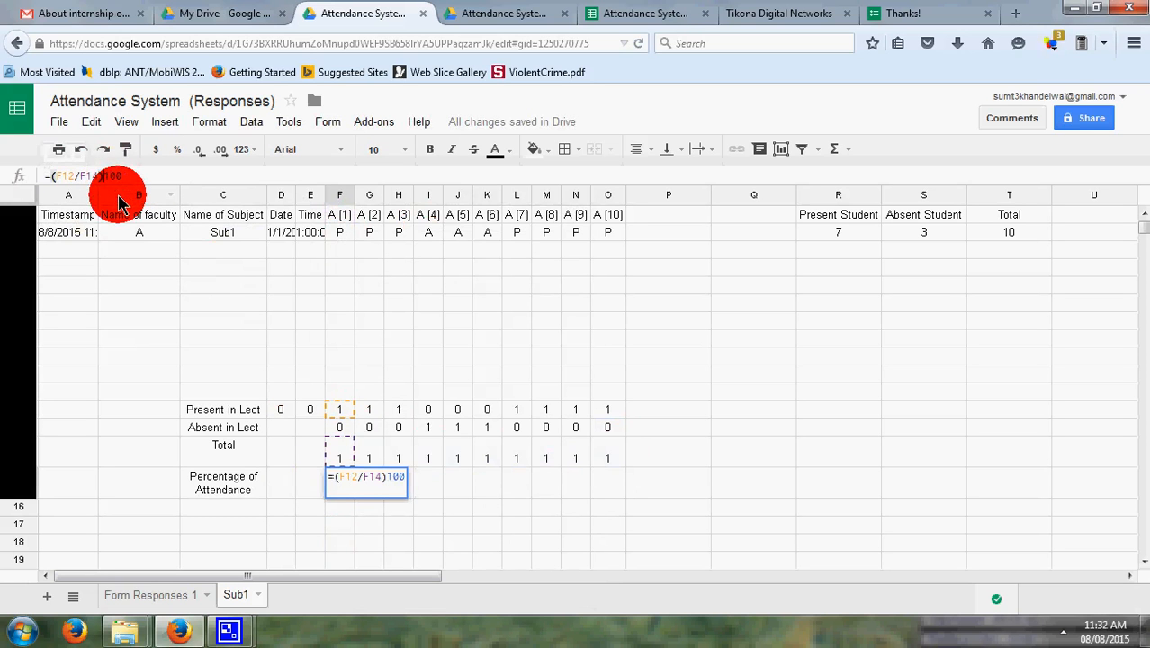
type("*")
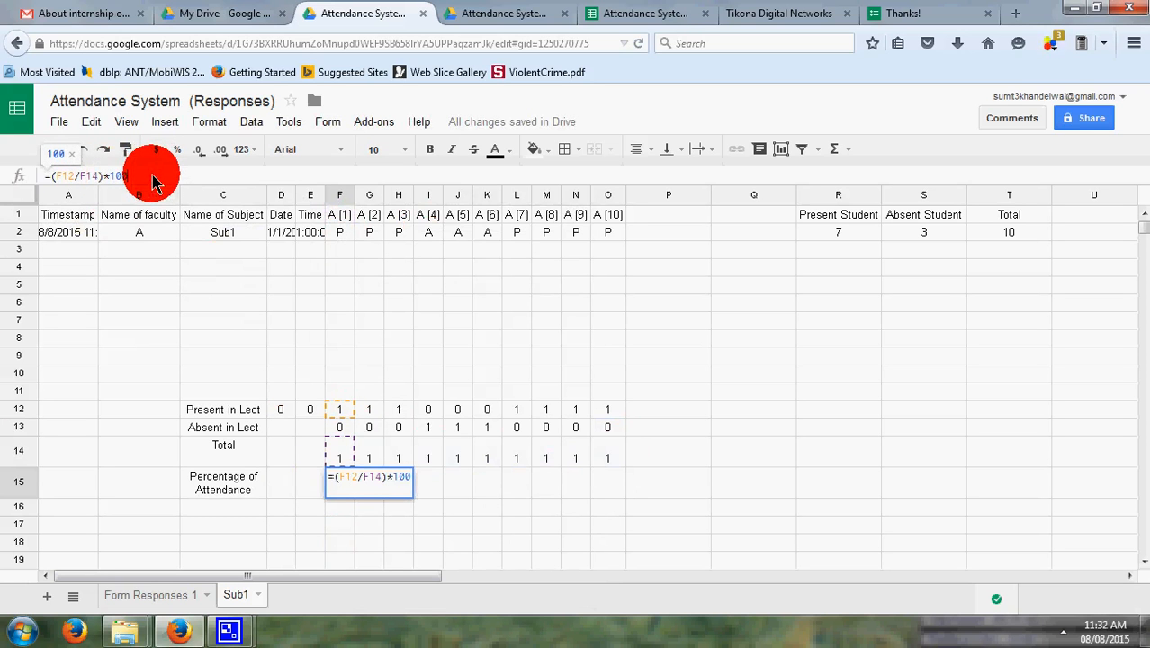
key("Return")
left_click(341, 491)
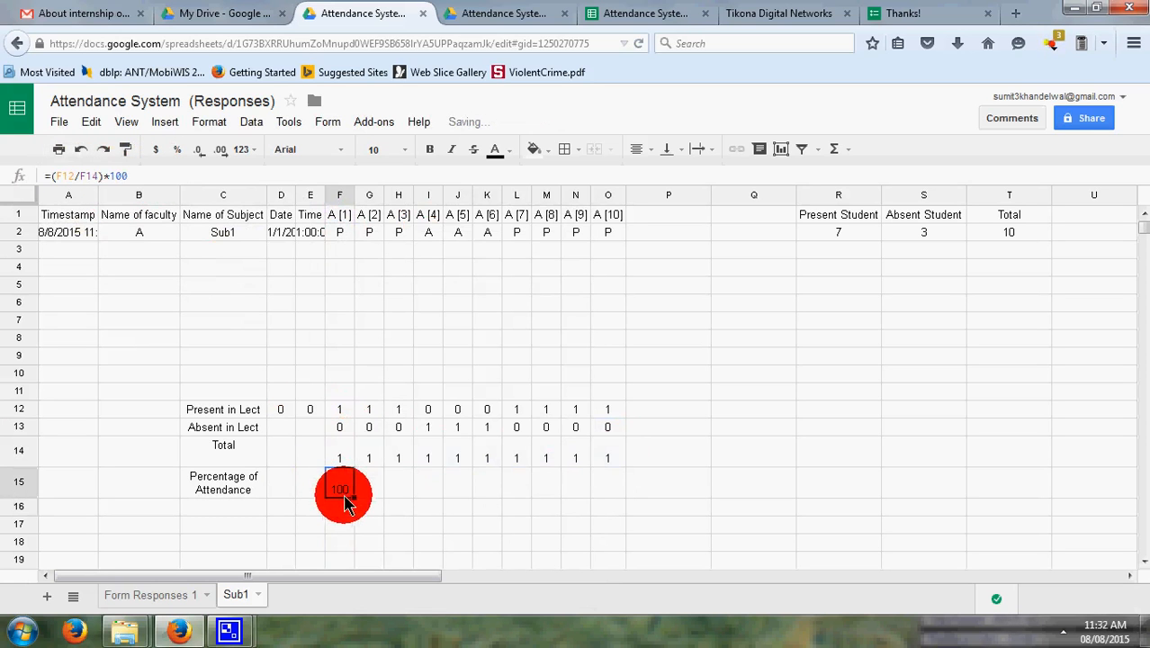
left_click_drag(354, 505, 621, 526)
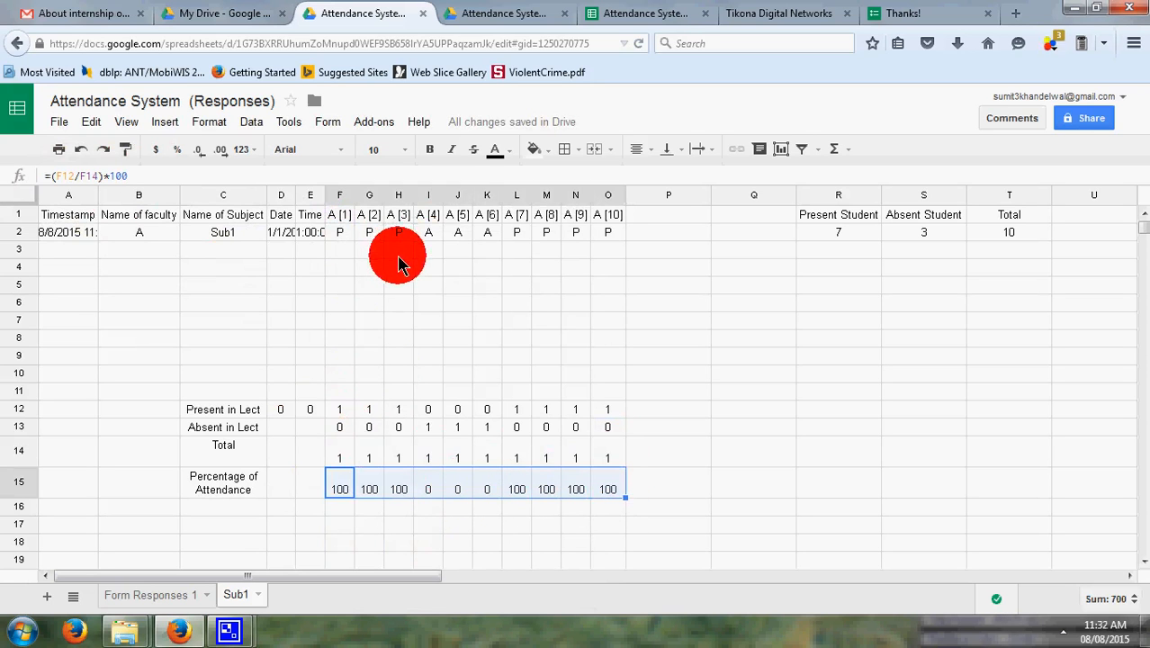
left_click(340, 251)
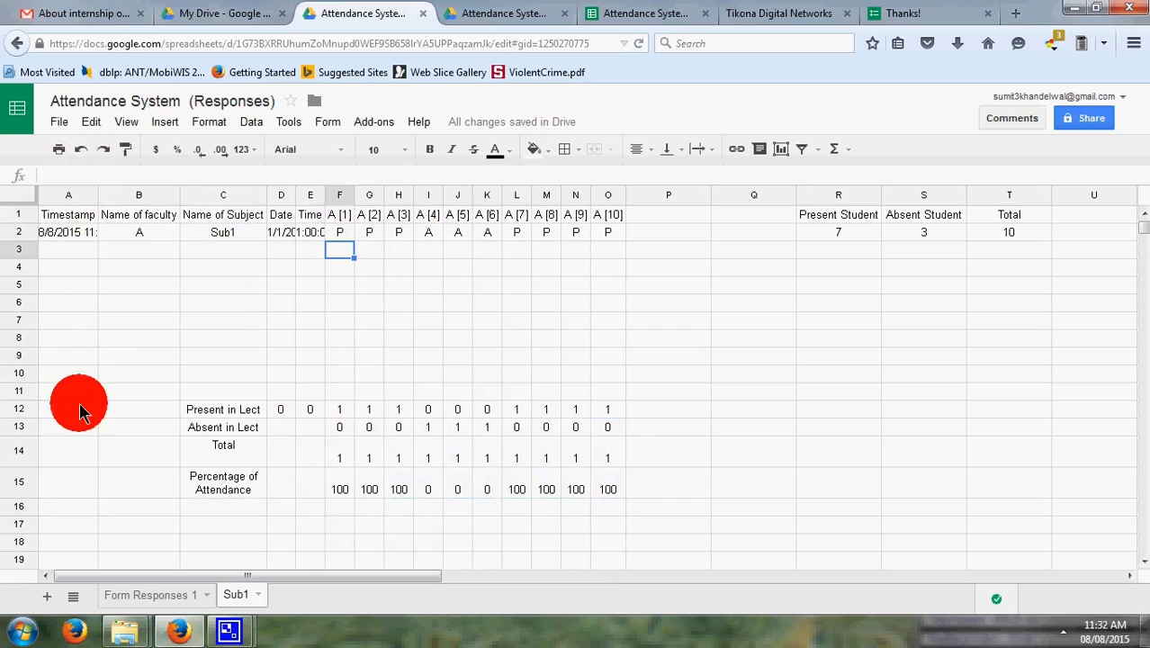
Duplicate the Sub1 sheet and rename the copy Sub2
right_click(236, 599)
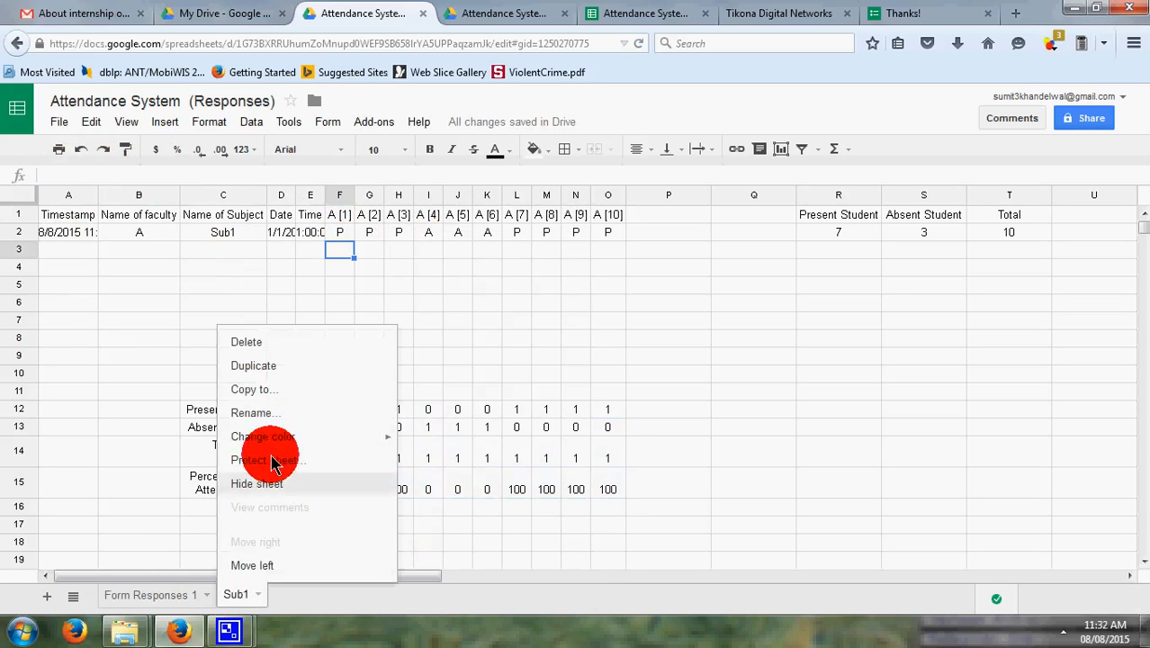
left_click(258, 369)
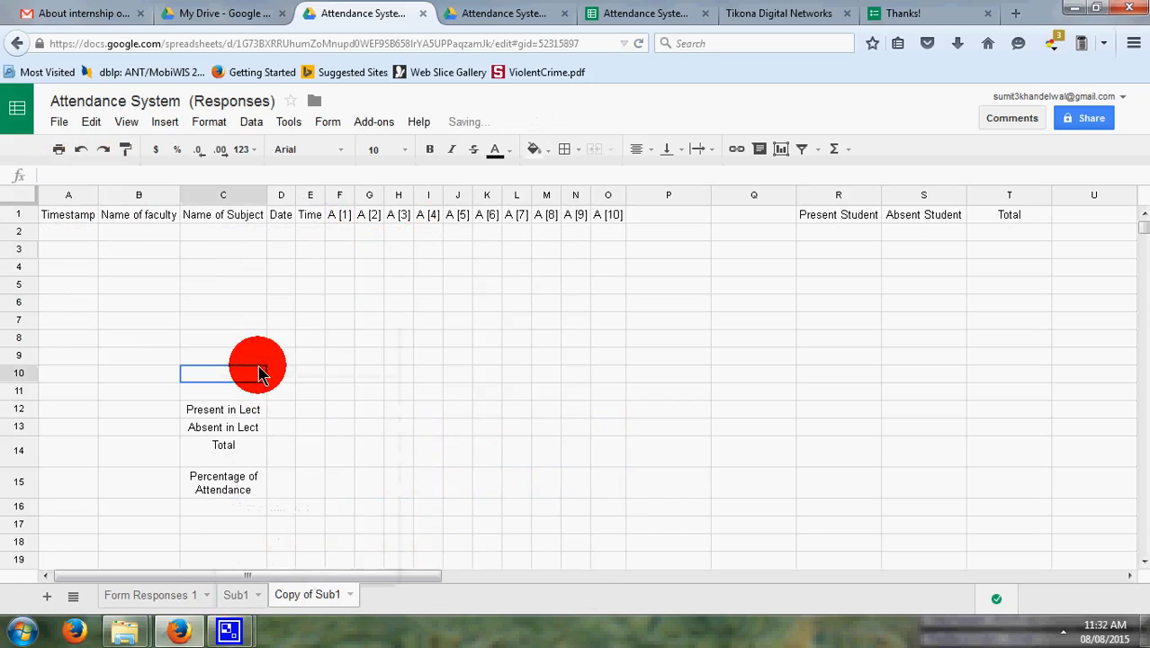
left_click(351, 596)
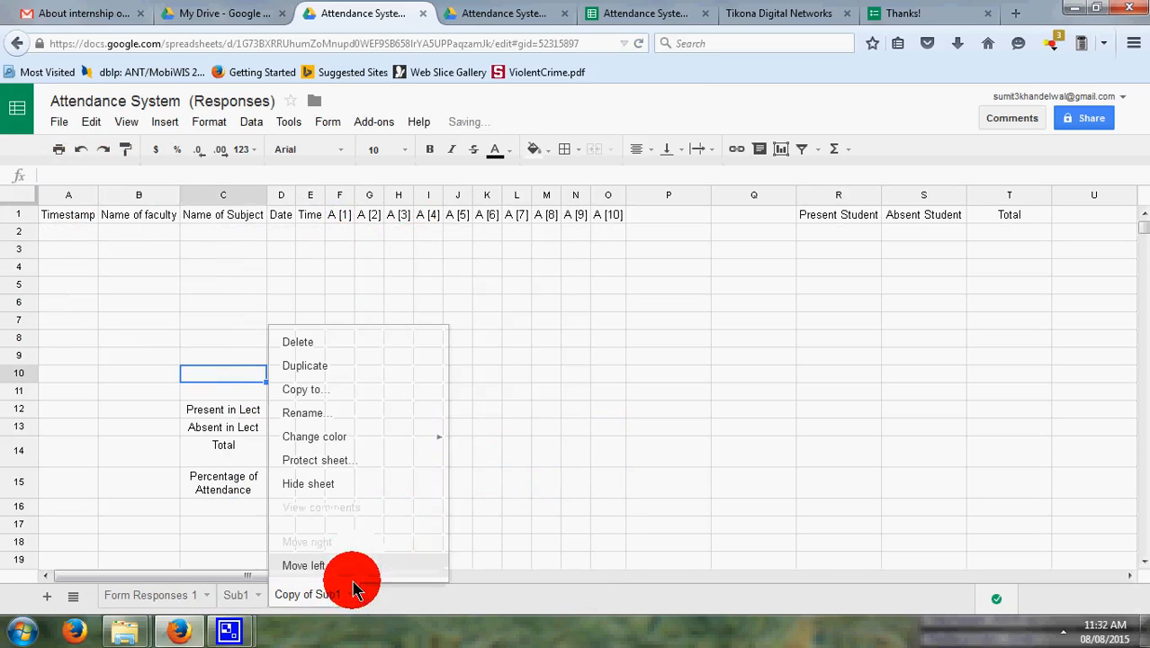
left_click(311, 416)
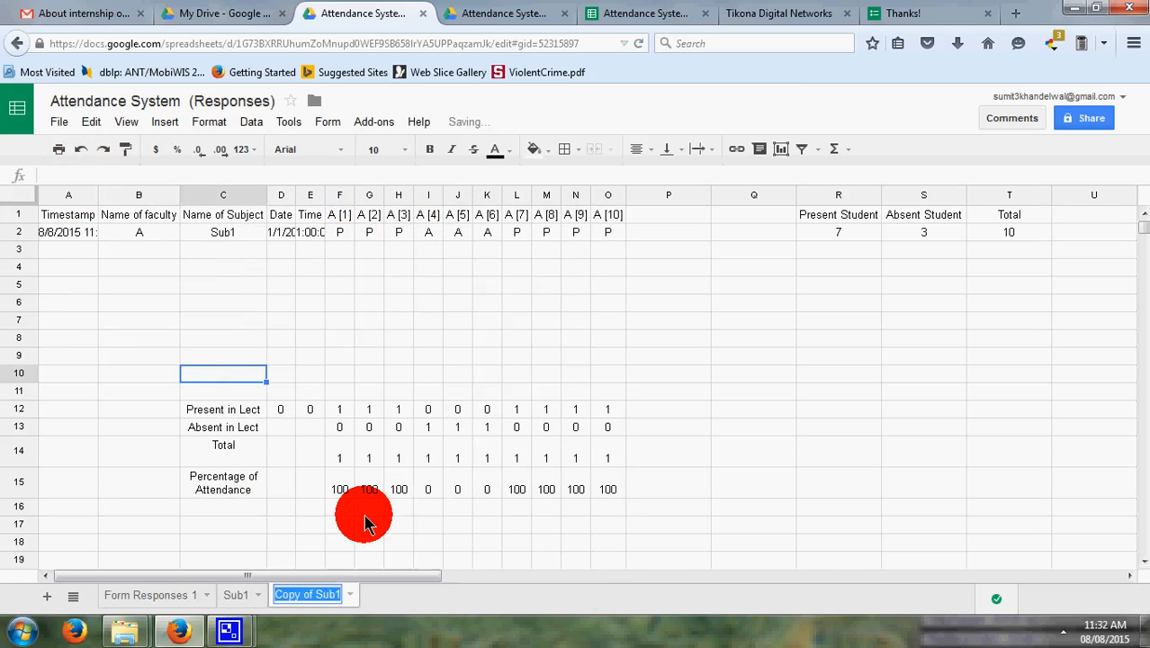
type("Sub2")
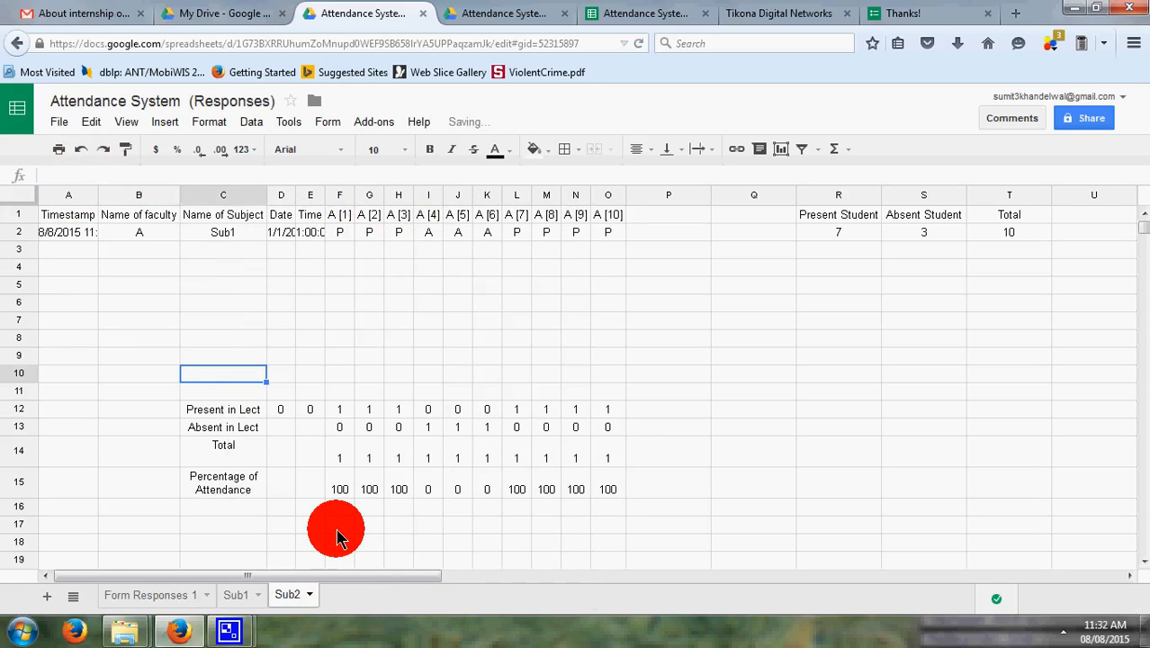
Duplicate the Sub2 sheet and rename the copy Sub3
left_click(310, 597)
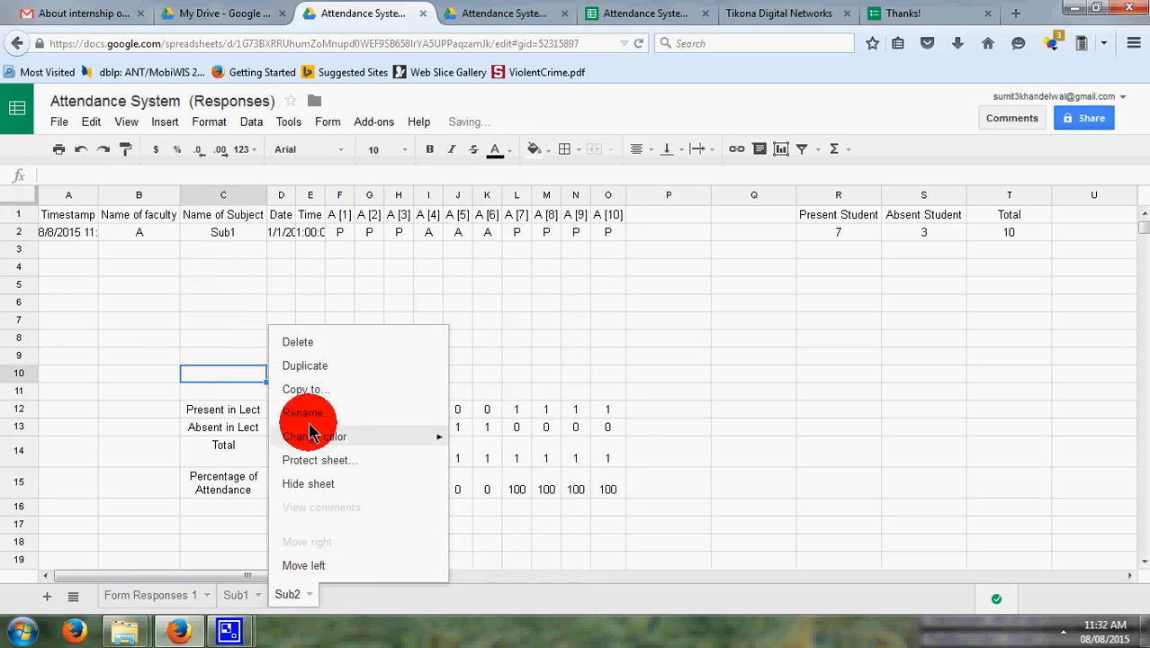
left_click(307, 367)
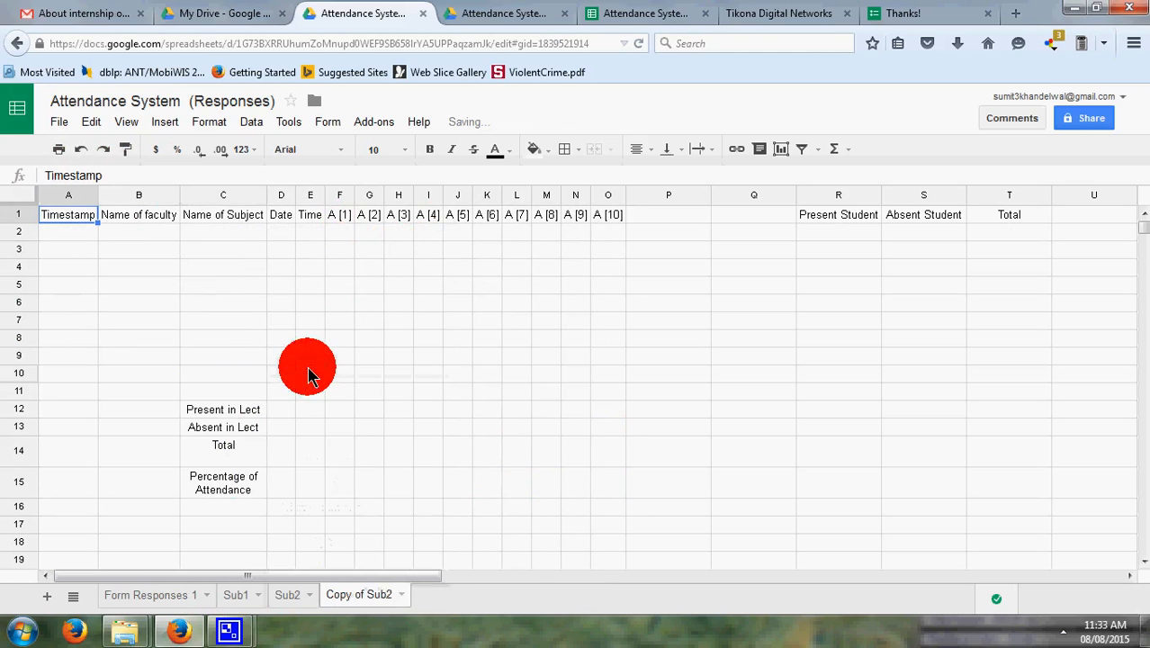
left_click(400, 599)
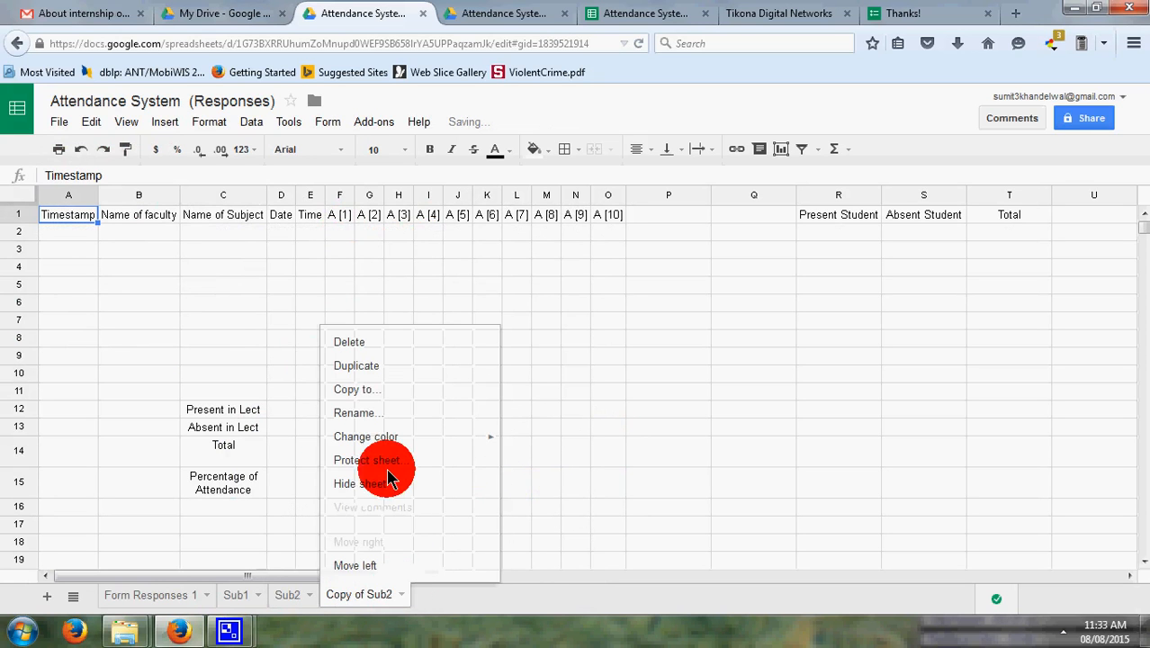
left_click(374, 413)
type("Sub3")
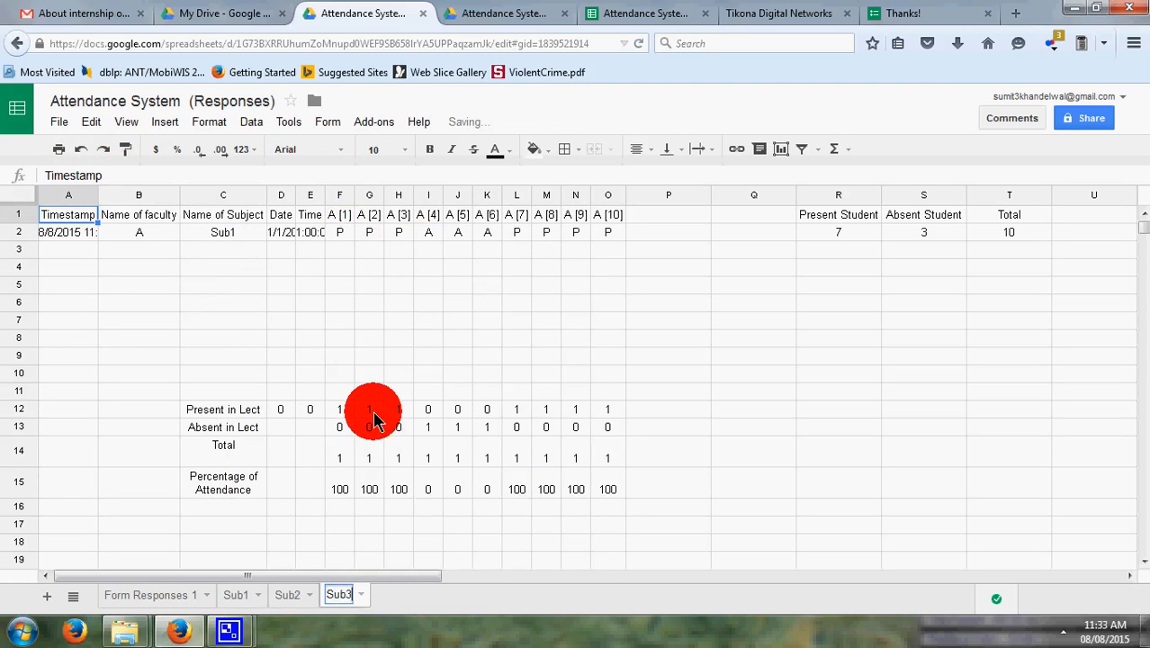
In the Sub2 sheet, change the Query formula in A2 to select the responses where C = 'Sub2'
left_click(290, 609)
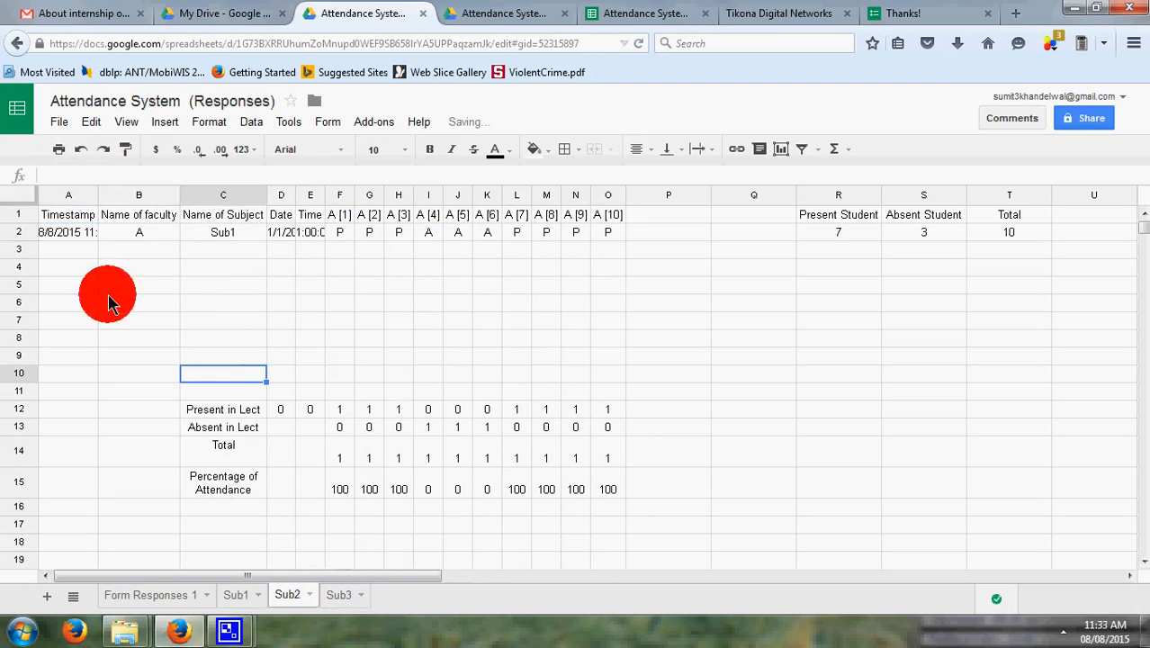
left_click(65, 236)
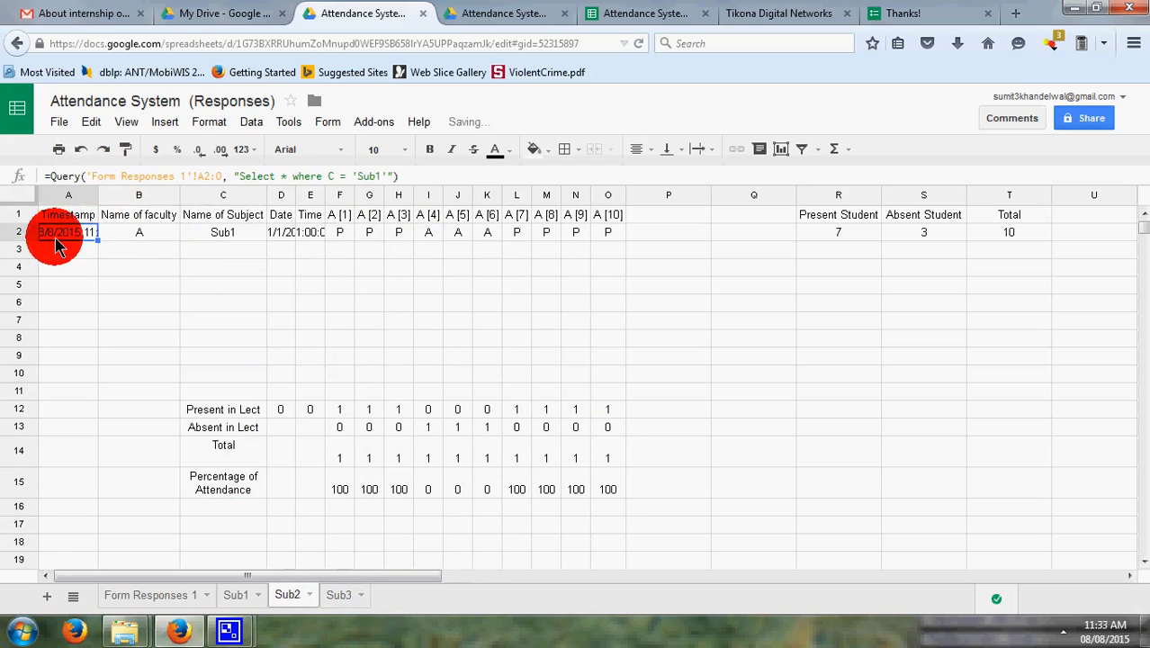
left_click(385, 178)
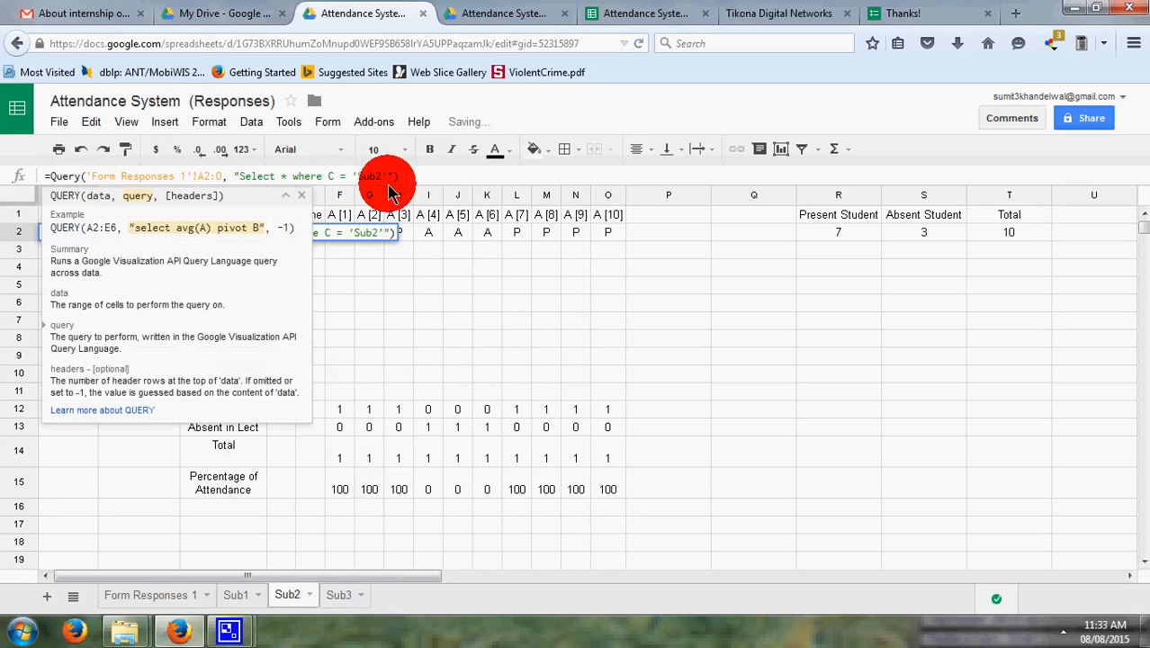
left_click(410, 174)
key("Return")
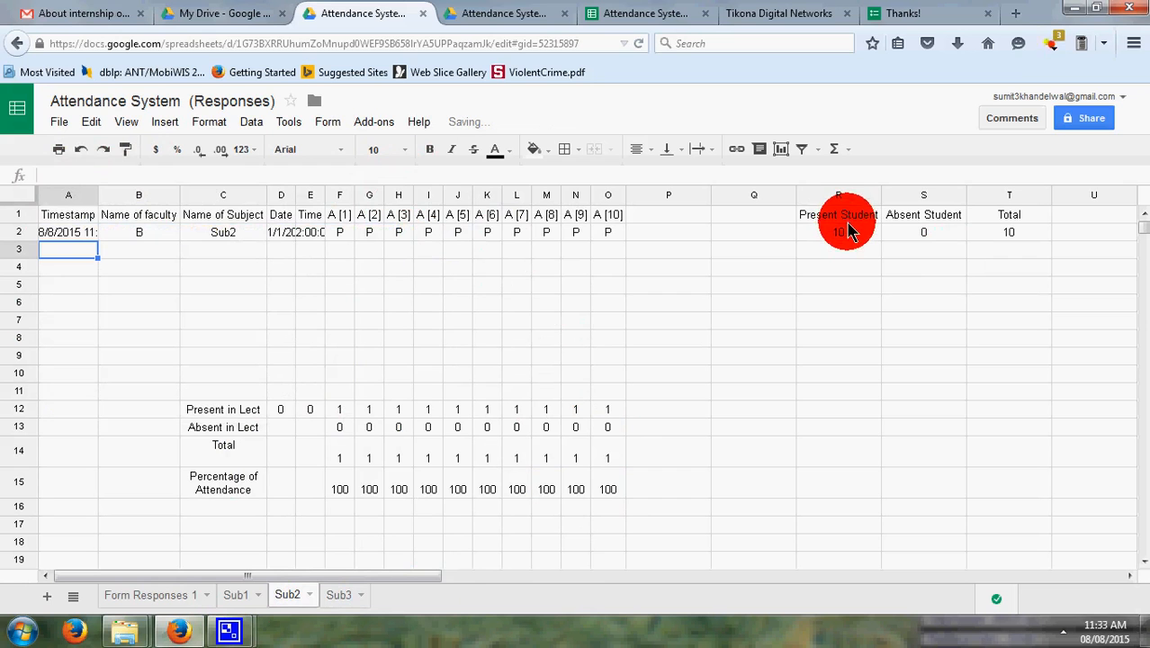
In the Sub3 sheet, change the Query formula in A2 to select where C = 'Sub3' and check the filtered row
left_click(338, 597)
left_click(61, 235)
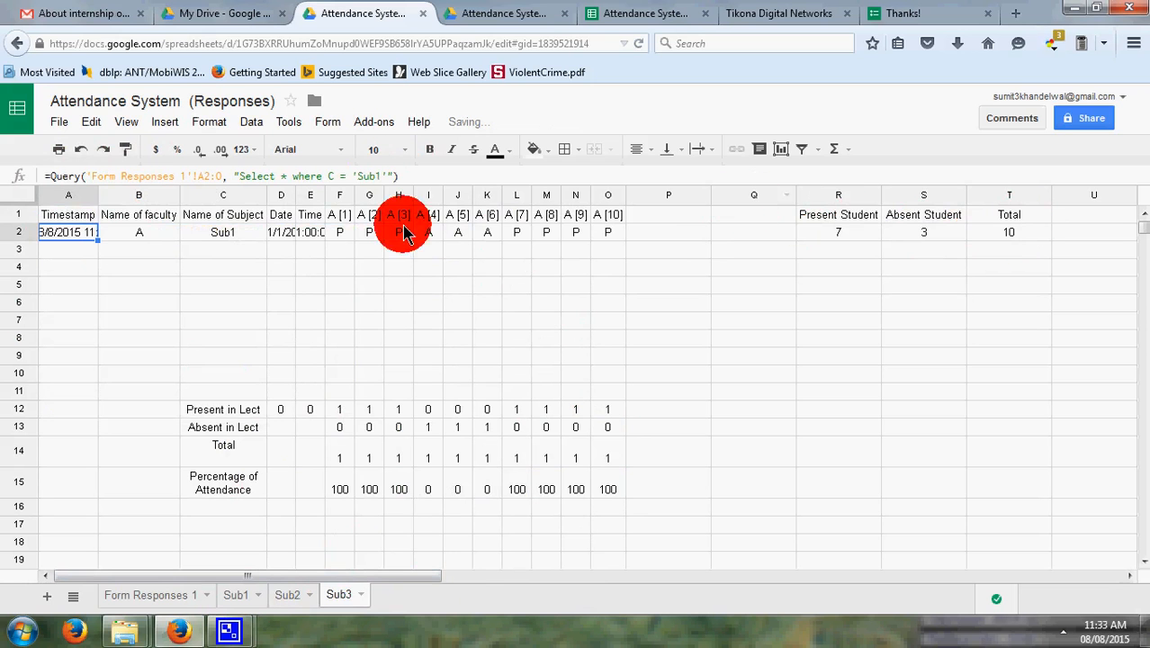
left_click(383, 178)
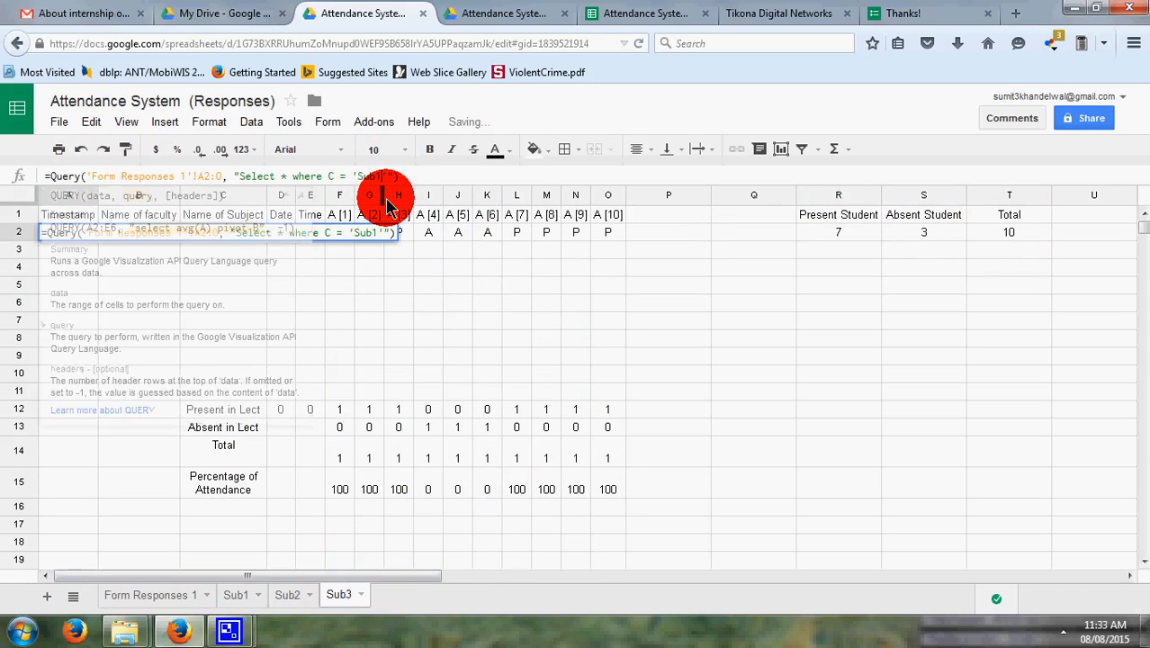
key("BackSpace")
type("3")
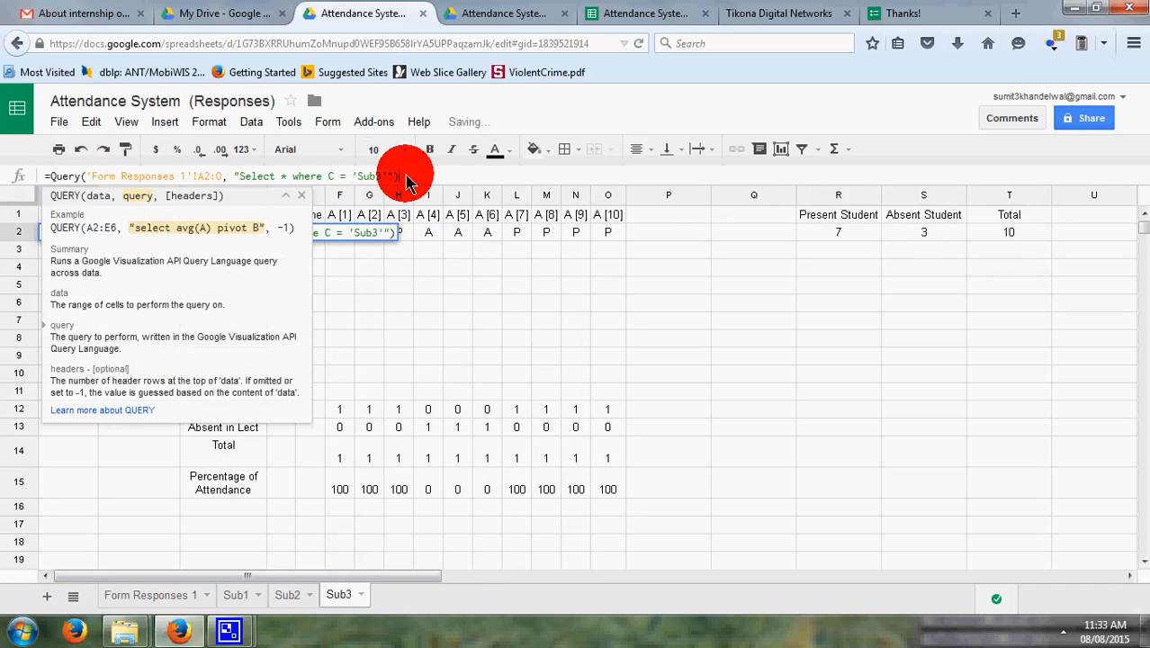
key("Return")
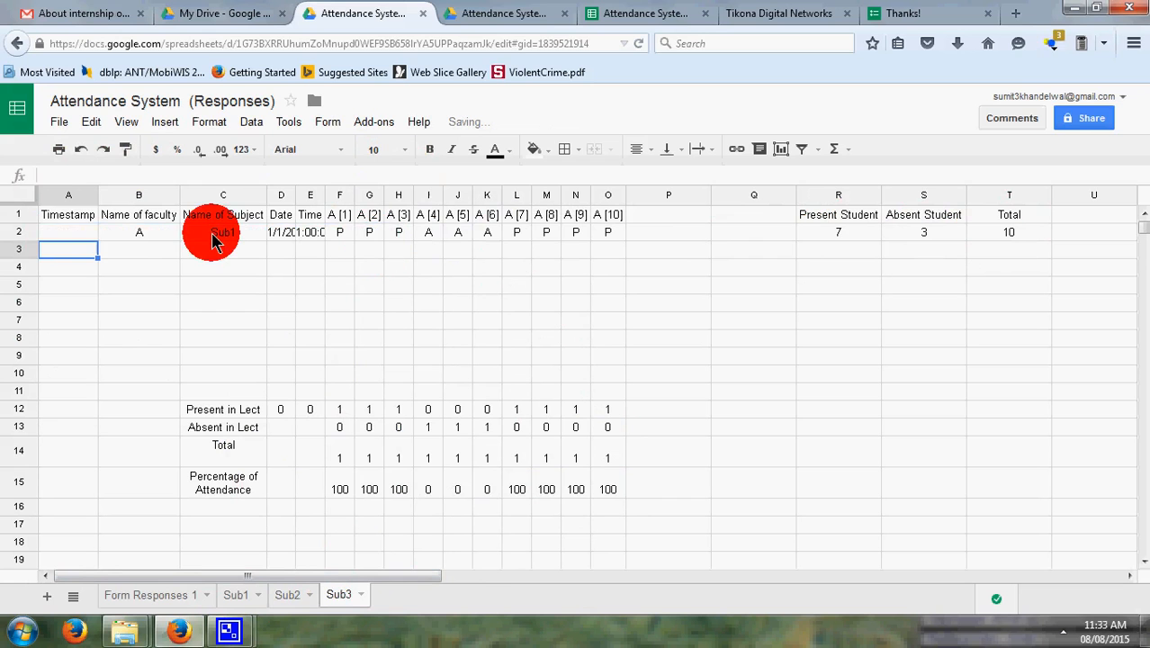
left_click(72, 234)
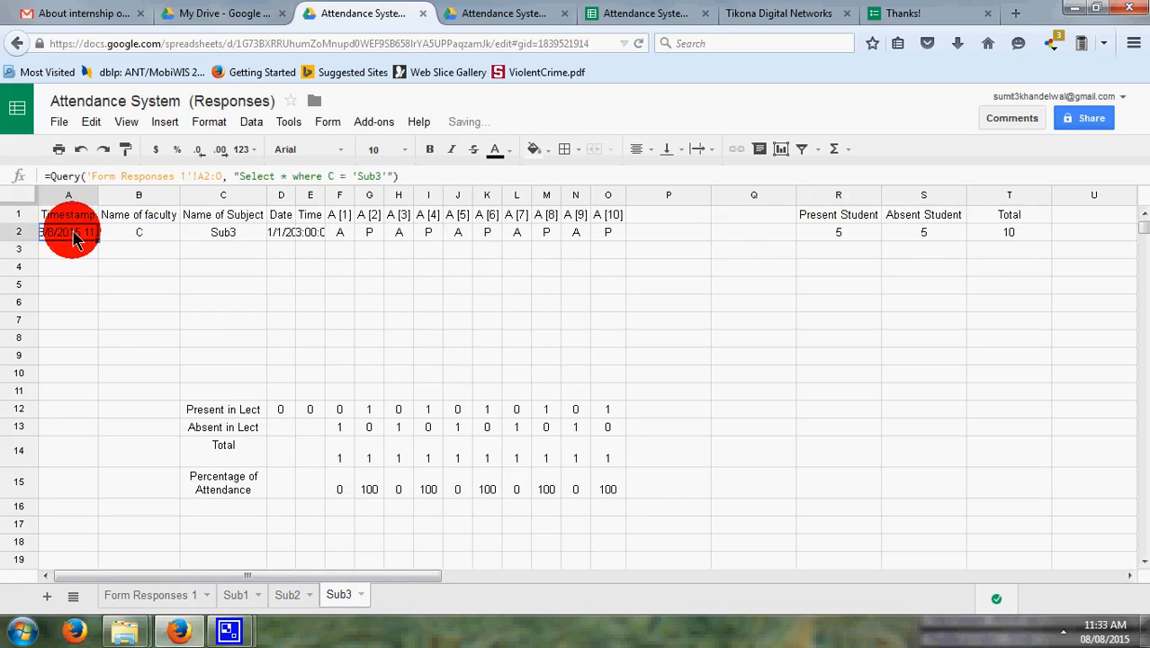
left_click(219, 234)
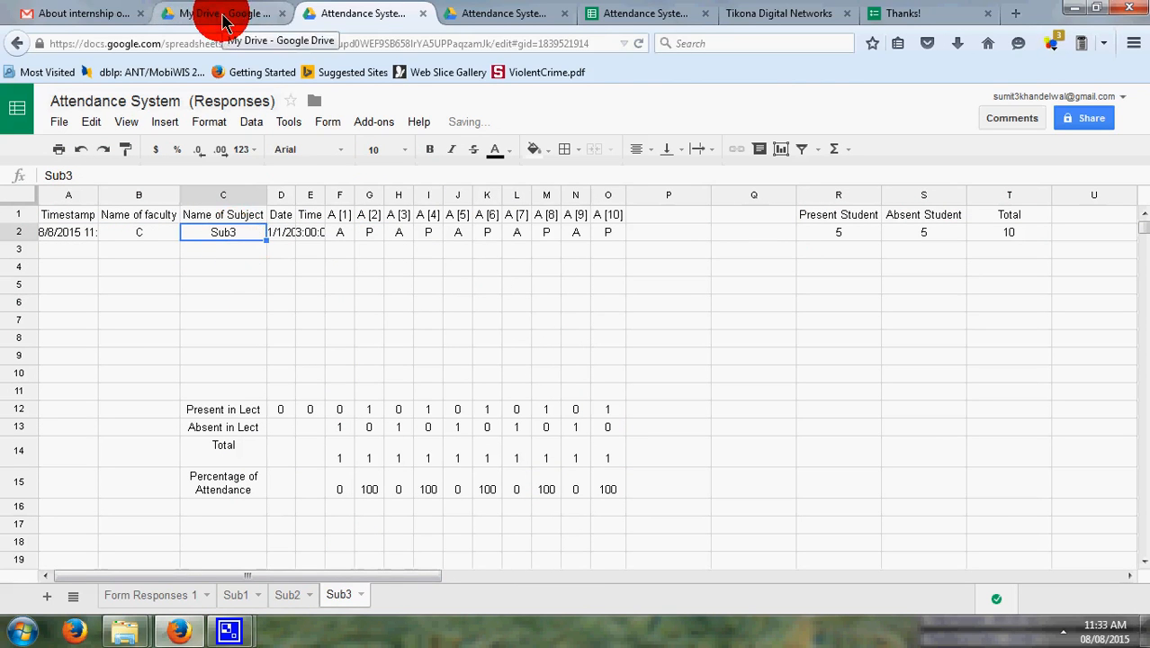
Return to the Attendance System form editor and open the live form
left_click(656, 14)
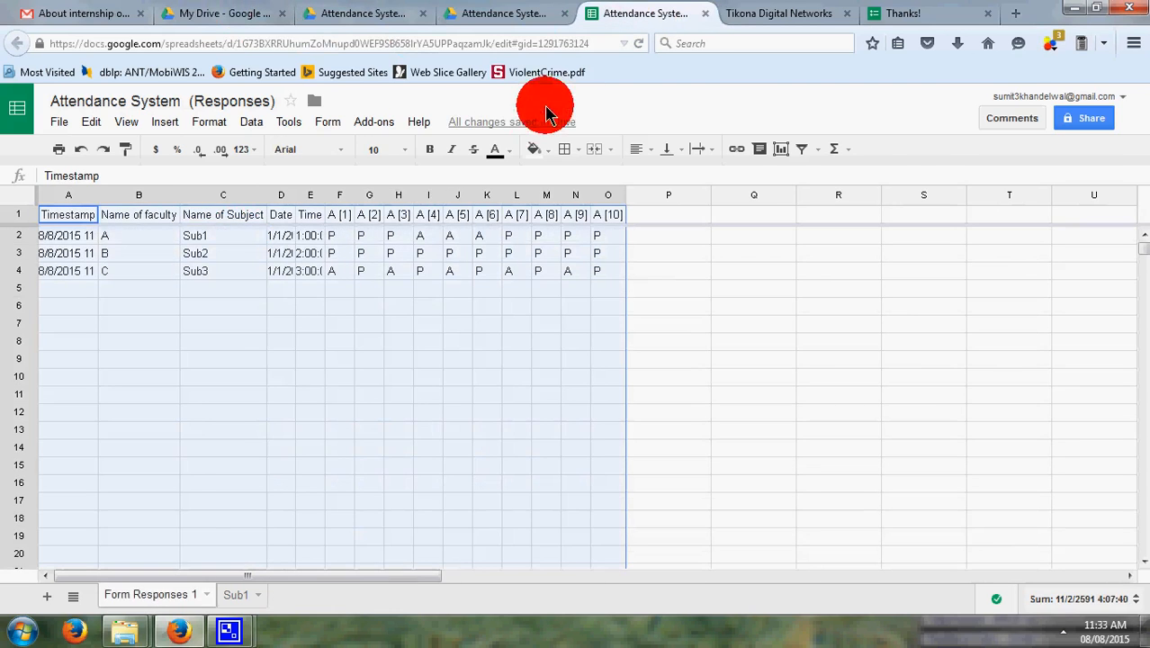
left_click(483, 16)
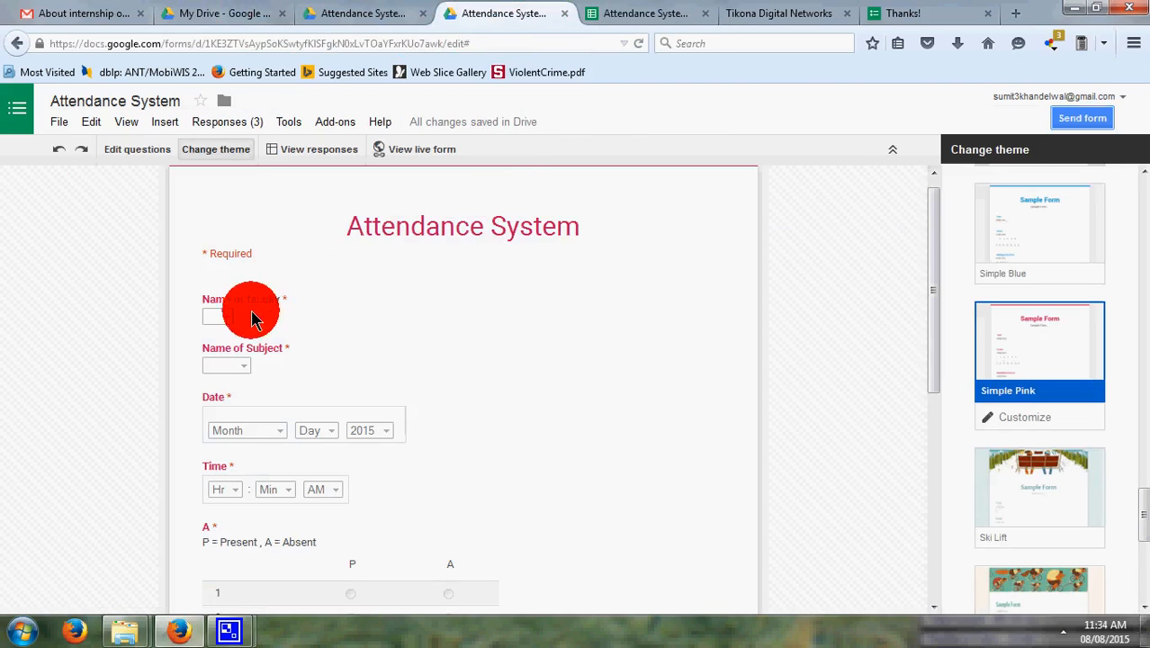
left_click(392, 151)
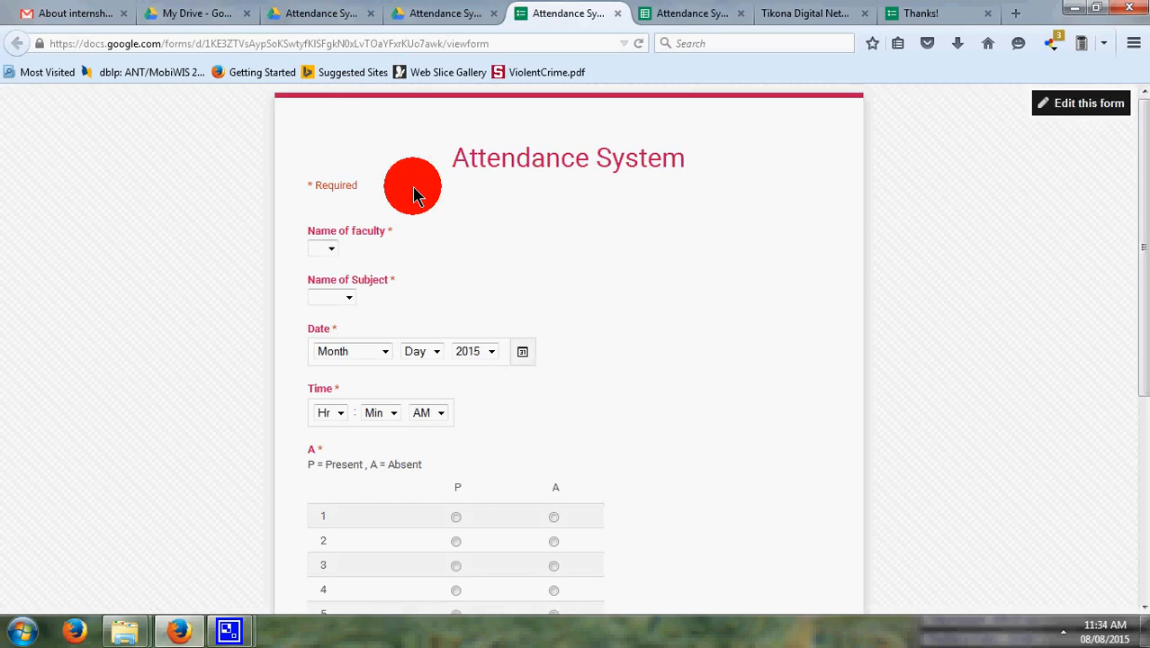
Choose faculty A and subject Sub1 in the live attendance form
left_click(329, 249)
left_click(326, 291)
left_click(330, 296)
left_click(333, 324)
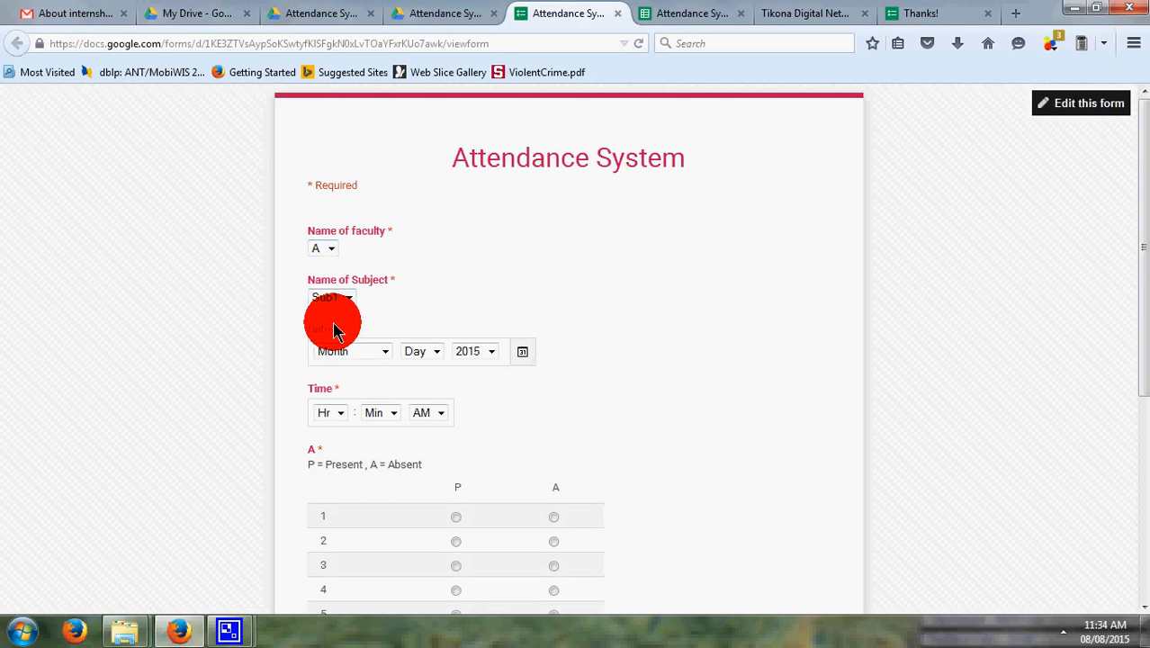
Set the attendance form's date to January 2, 2015
left_click(380, 352)
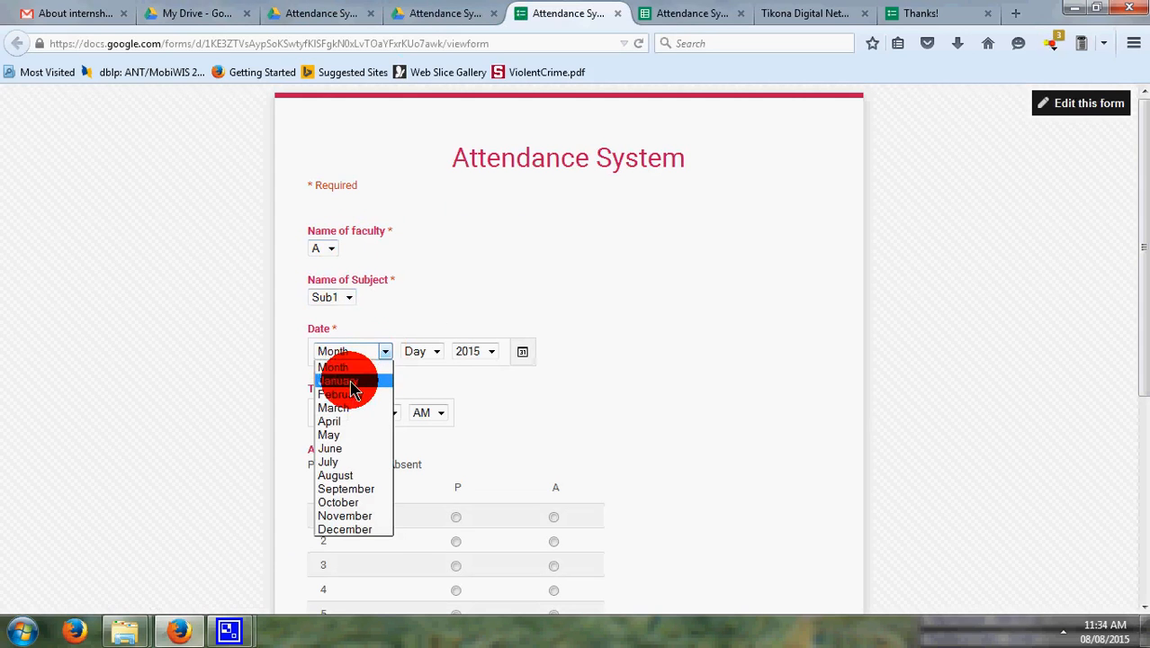
left_click(342, 382)
left_click(430, 352)
left_click(416, 392)
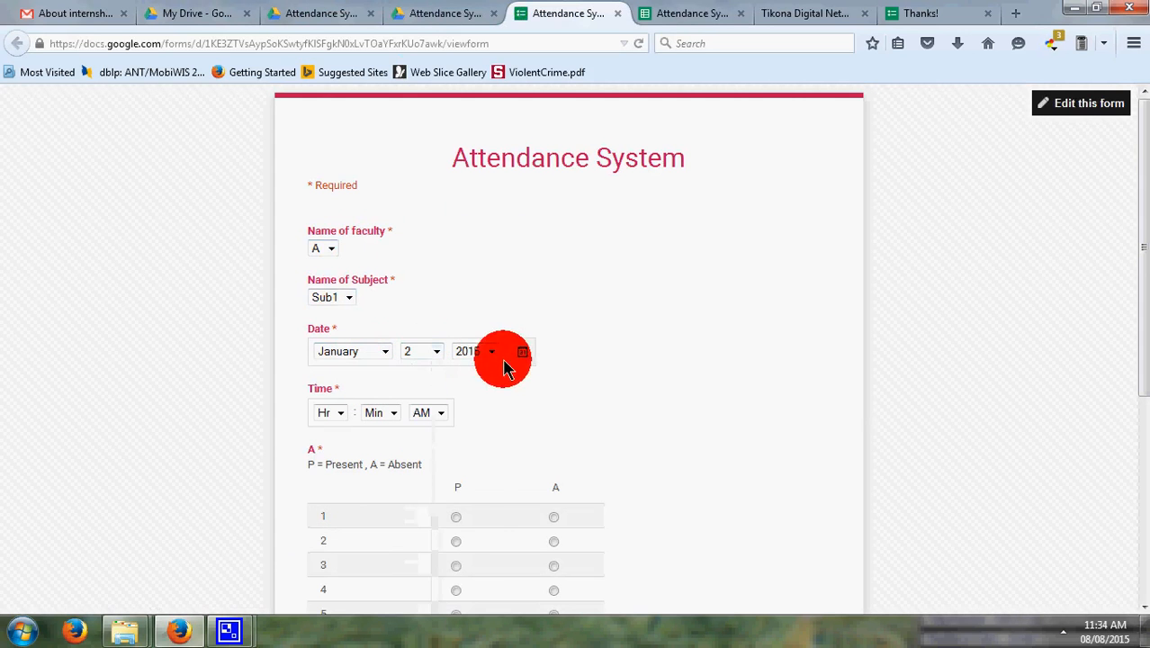
left_click(482, 351)
left_click(569, 408)
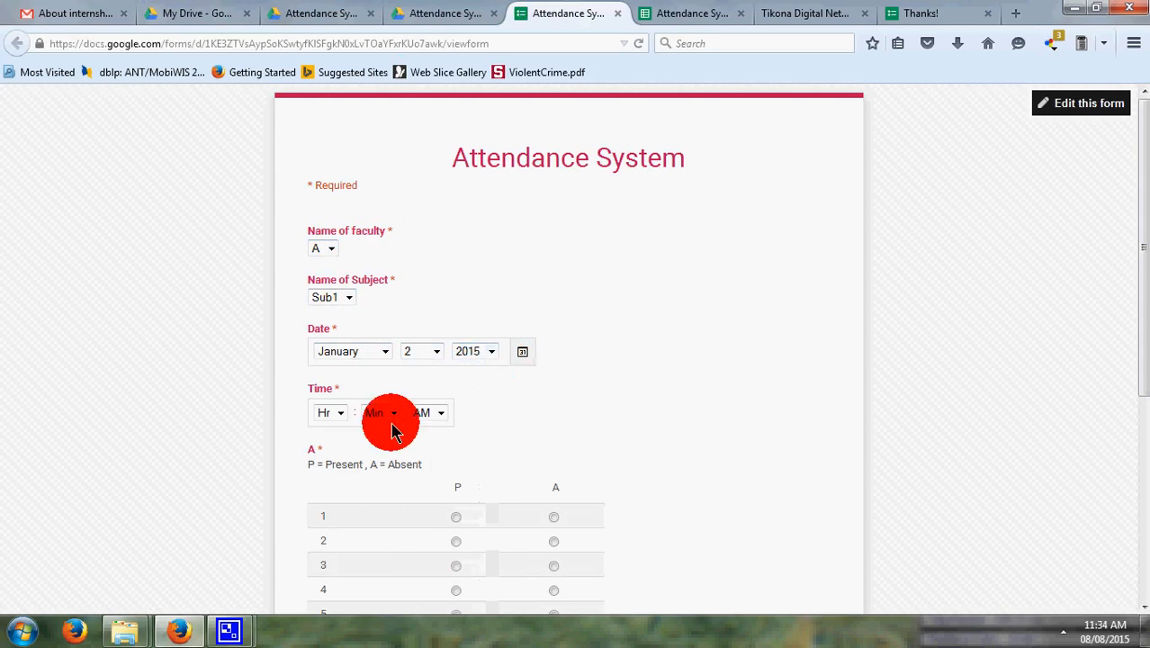
Set the attendance form's time to 01:00 PM
left_click(335, 415)
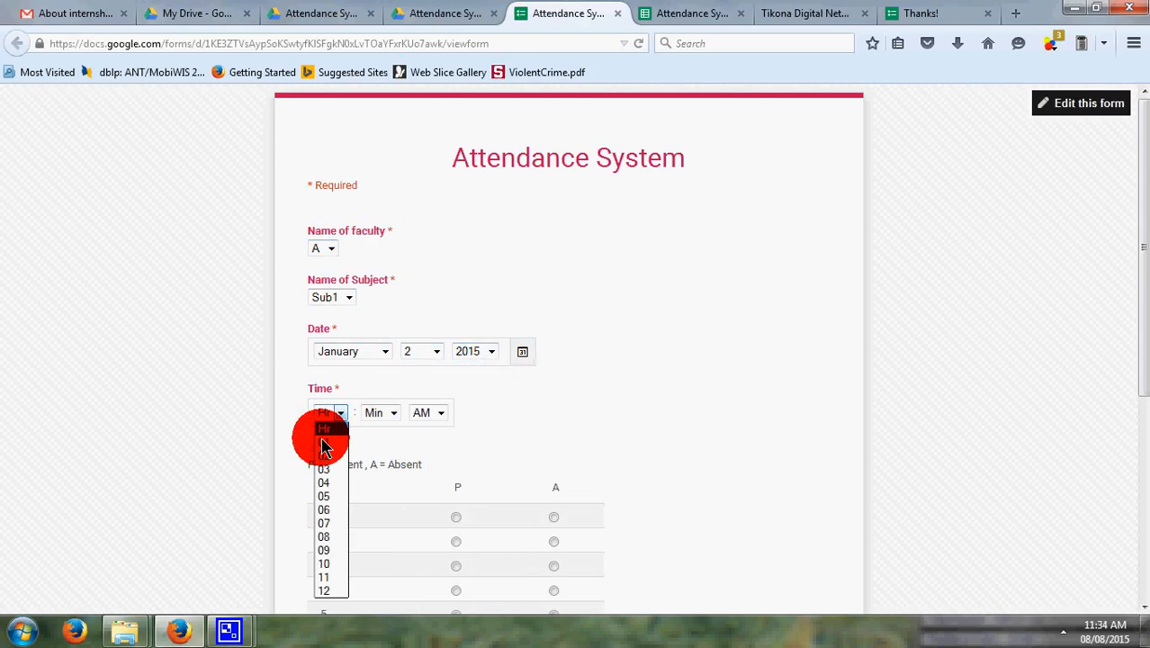
left_click(322, 442)
left_click(392, 414)
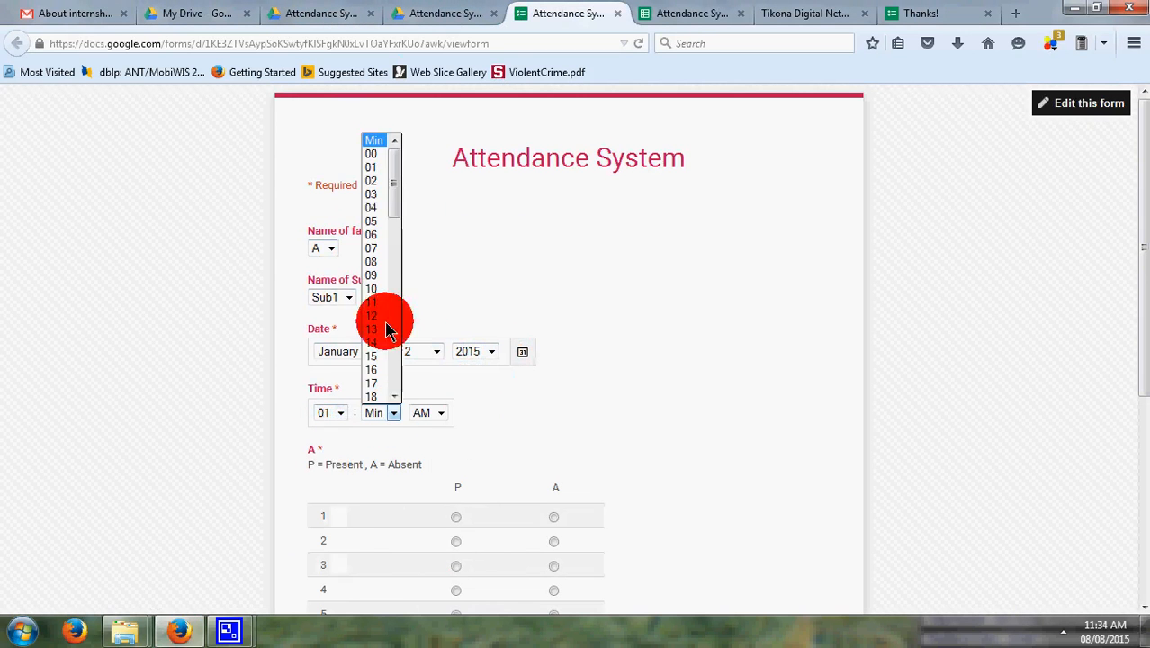
left_click(371, 154)
left_click(434, 423)
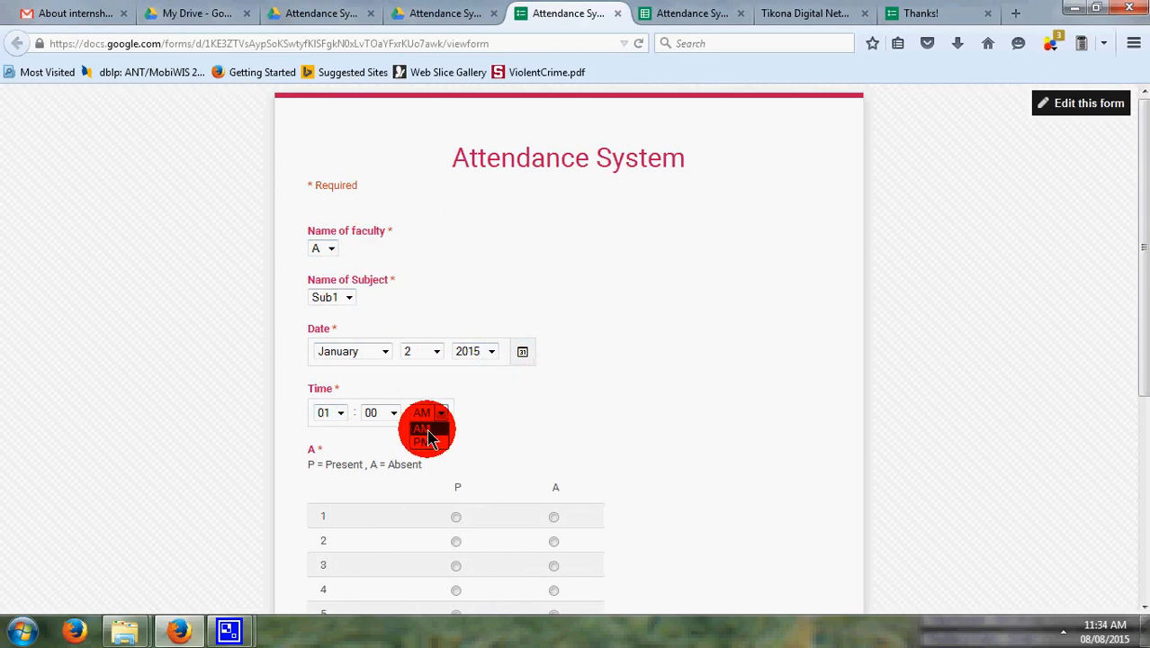
left_click(439, 419)
left_click(441, 418)
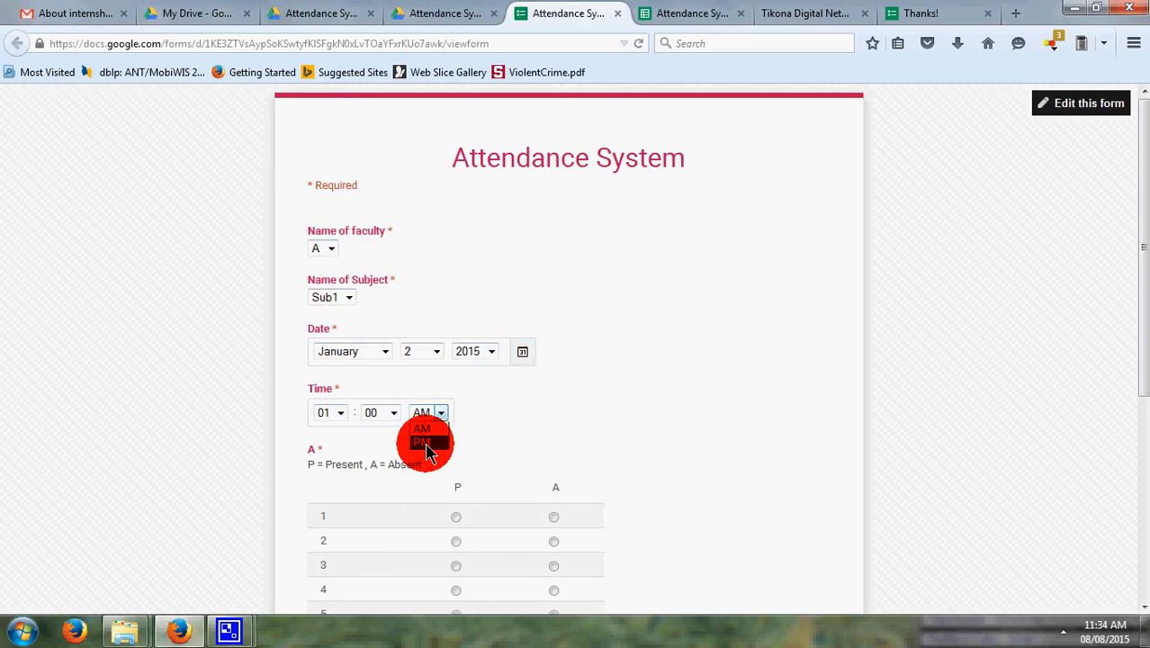
left_click(466, 452)
Mark all ten students as P (present) in the attendance grid and submit the form
scroll(467, 454, "down", 2)
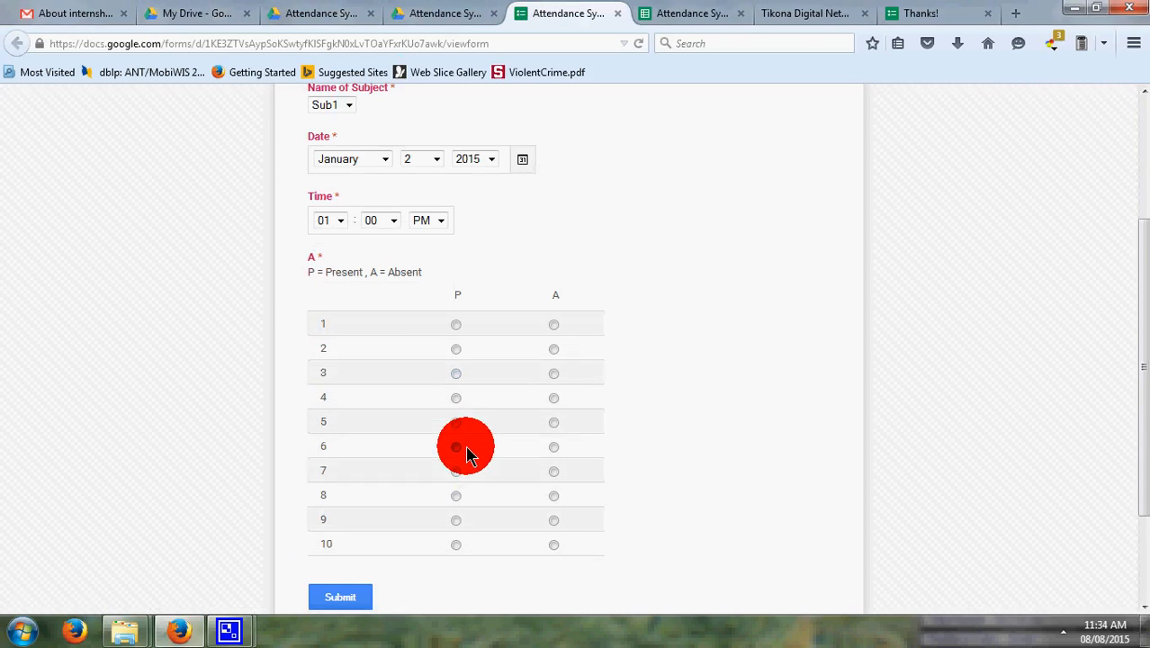
left_click(457, 325)
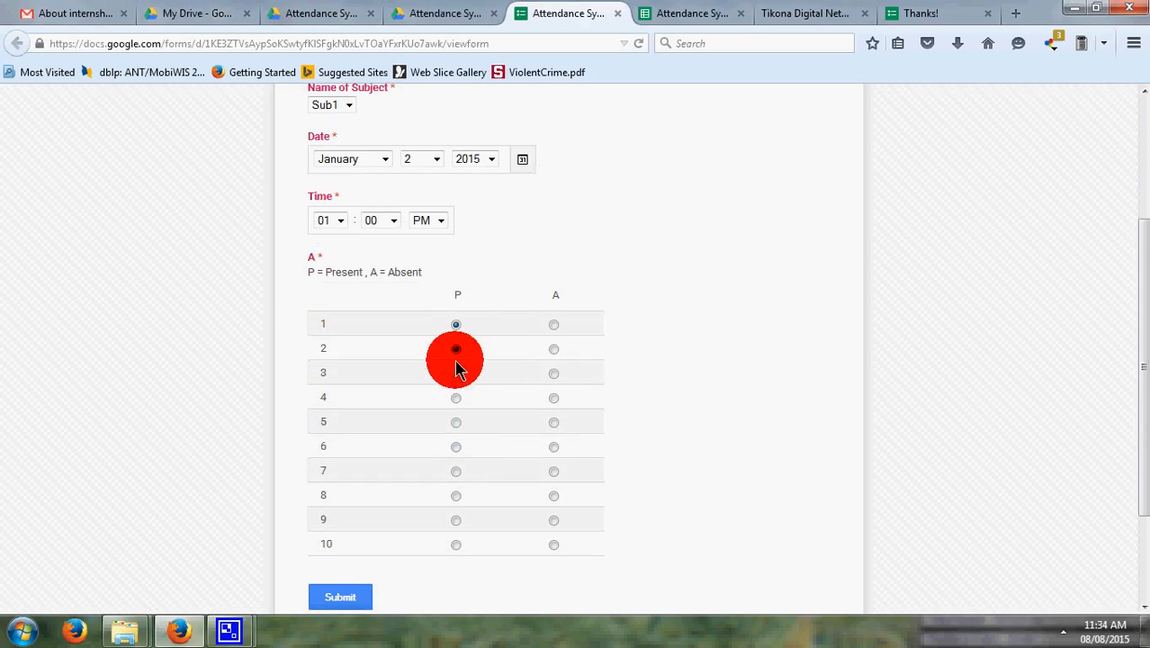
left_click(454, 402)
left_click(456, 427)
left_click(457, 452)
left_click(455, 471)
left_click(456, 495)
left_click(455, 520)
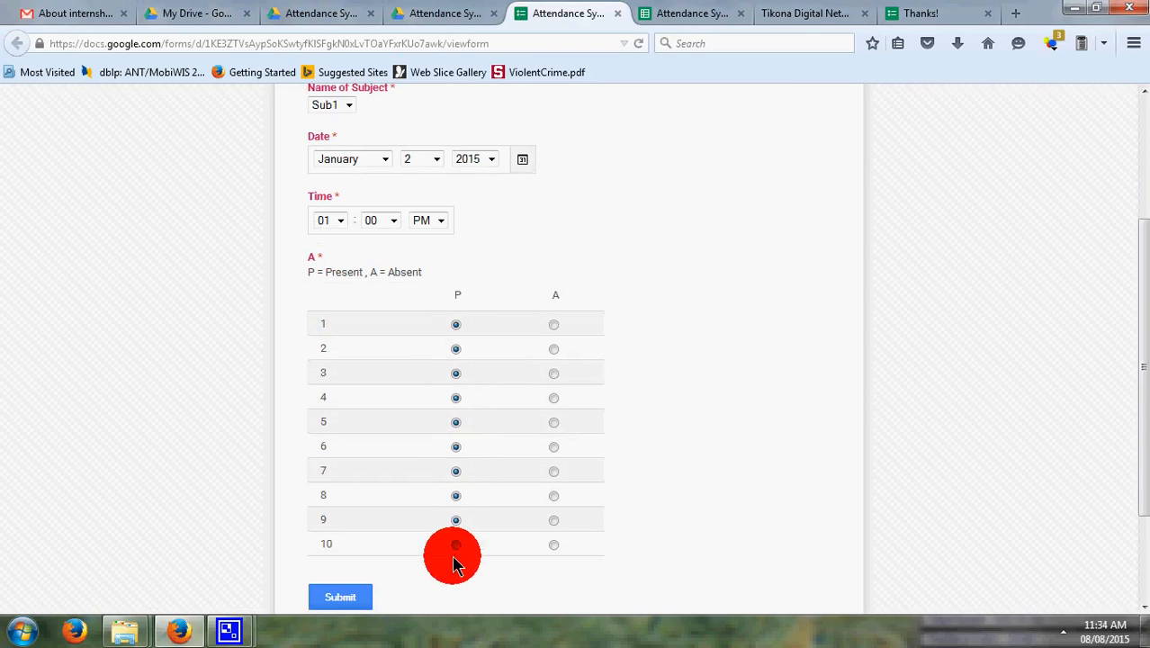
left_click(455, 545)
left_click(364, 602)
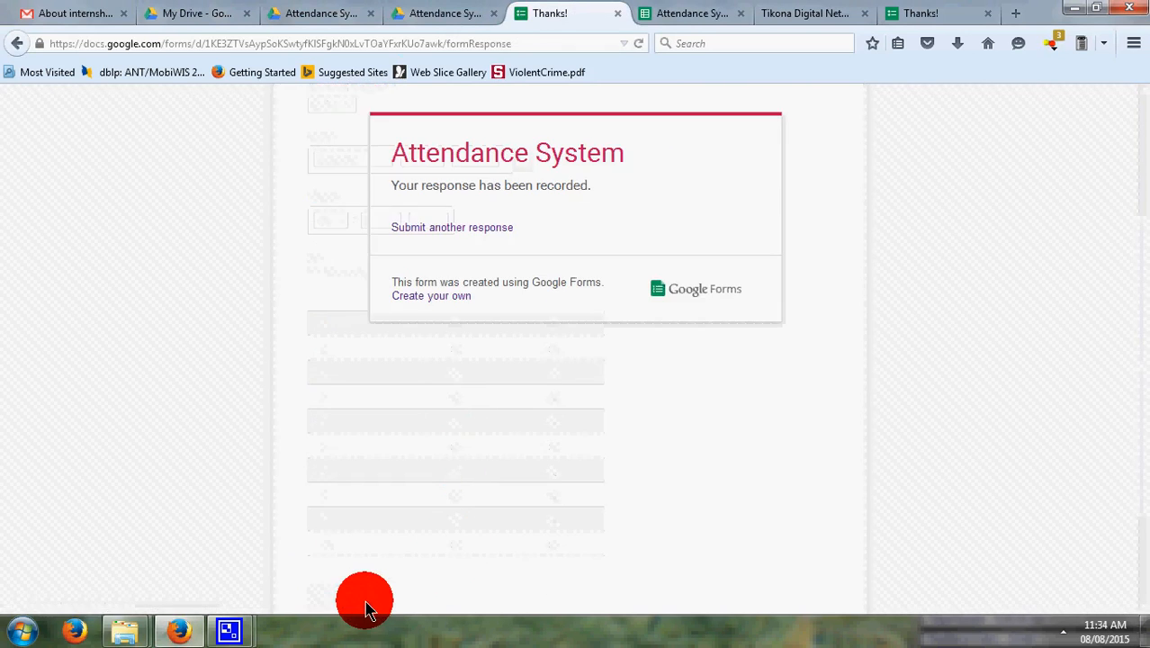
In the responses spreadsheet's Sub1 sheet, extend the Present Student, Absent Student and Total formulas from row 2 to row 3
left_click(707, 16)
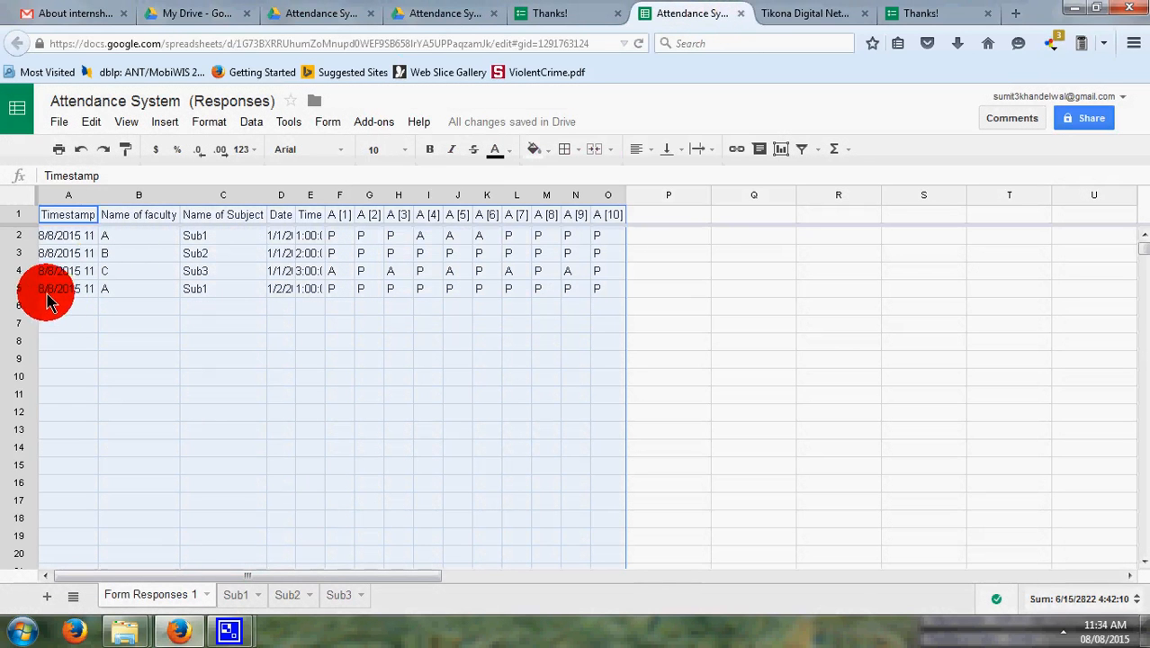
left_click(236, 596)
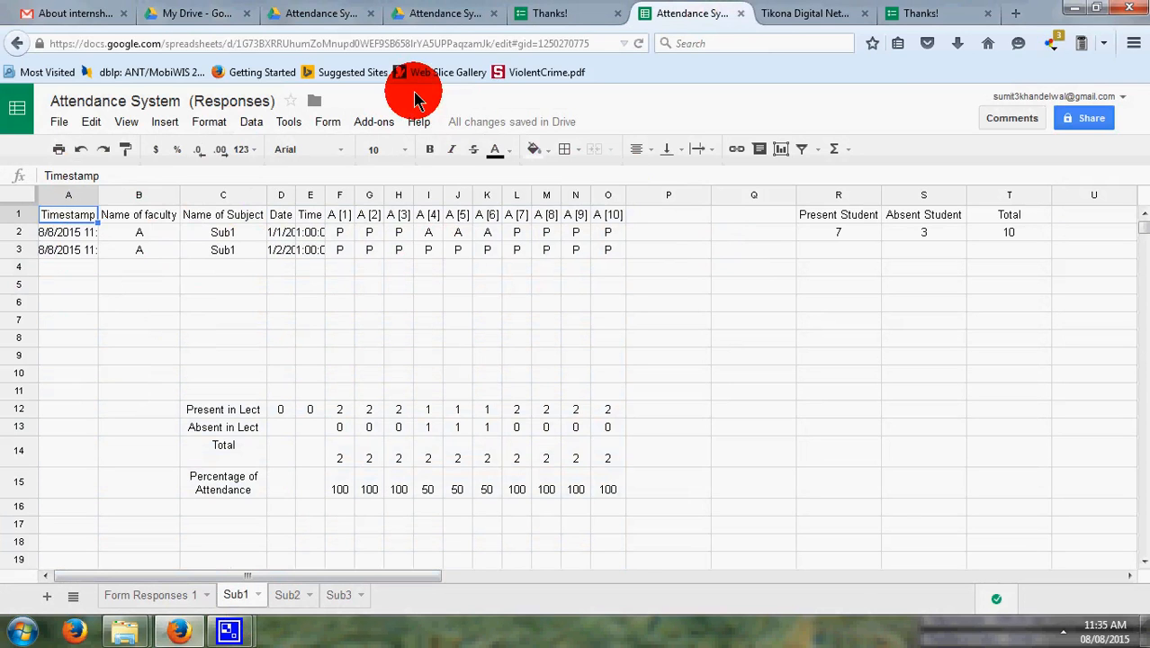
left_click(835, 235)
left_click_drag(883, 242, 886, 257)
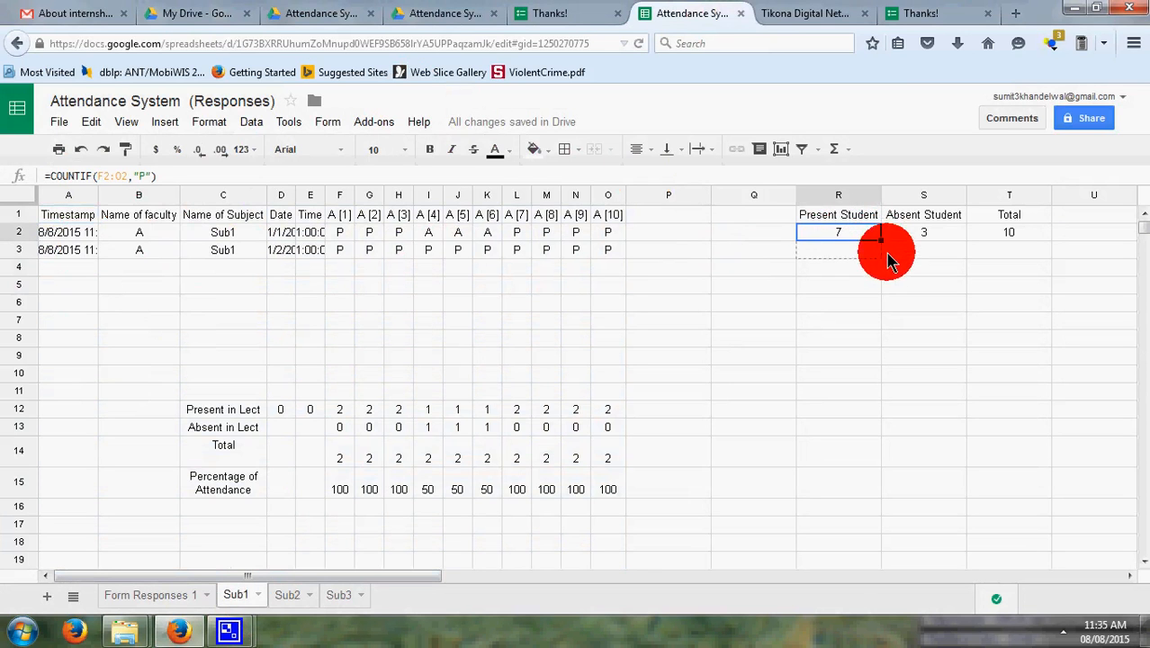
left_click(944, 247)
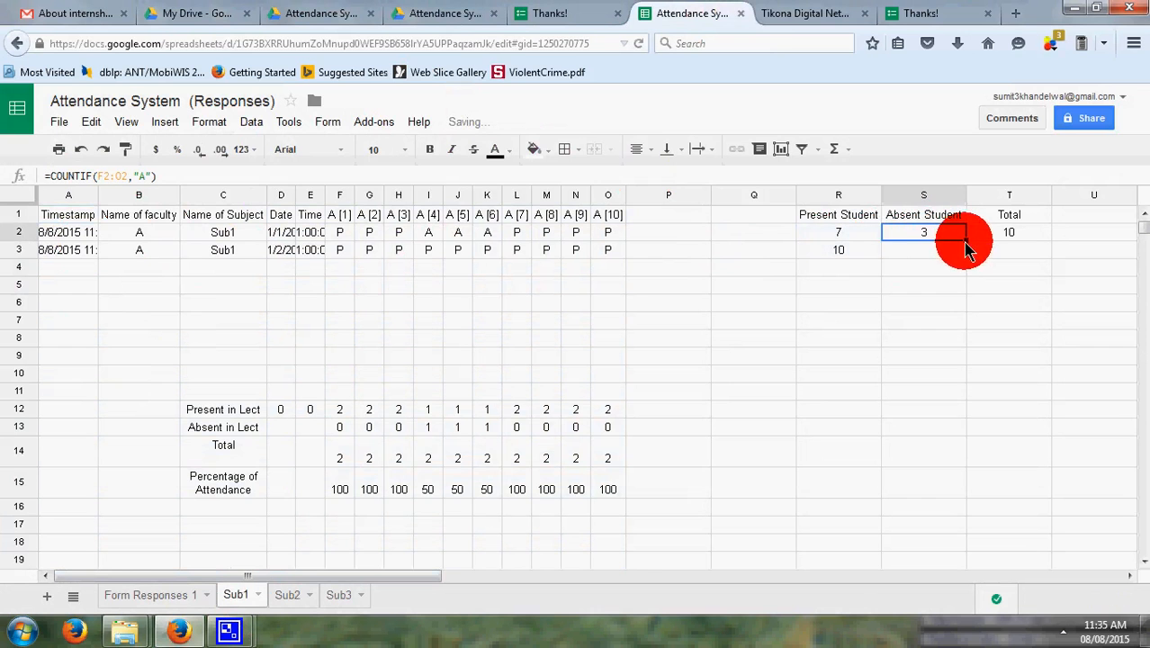
left_click_drag(964, 241, 964, 261)
left_click(1010, 236)
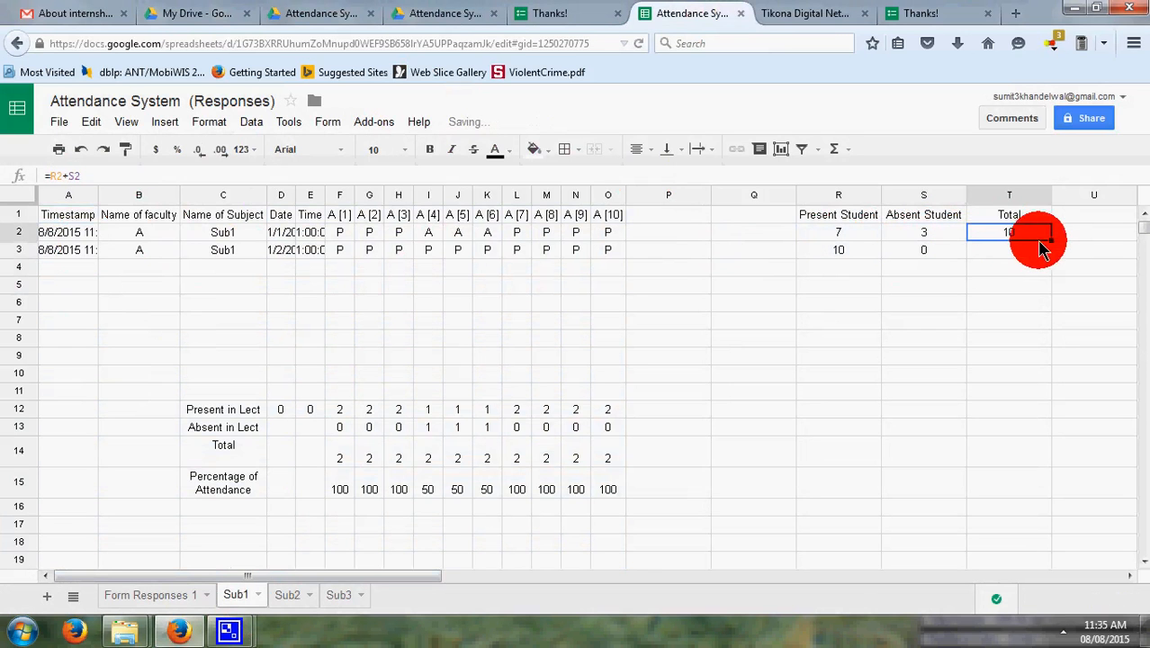
left_click_drag(1055, 252, 1050, 258)
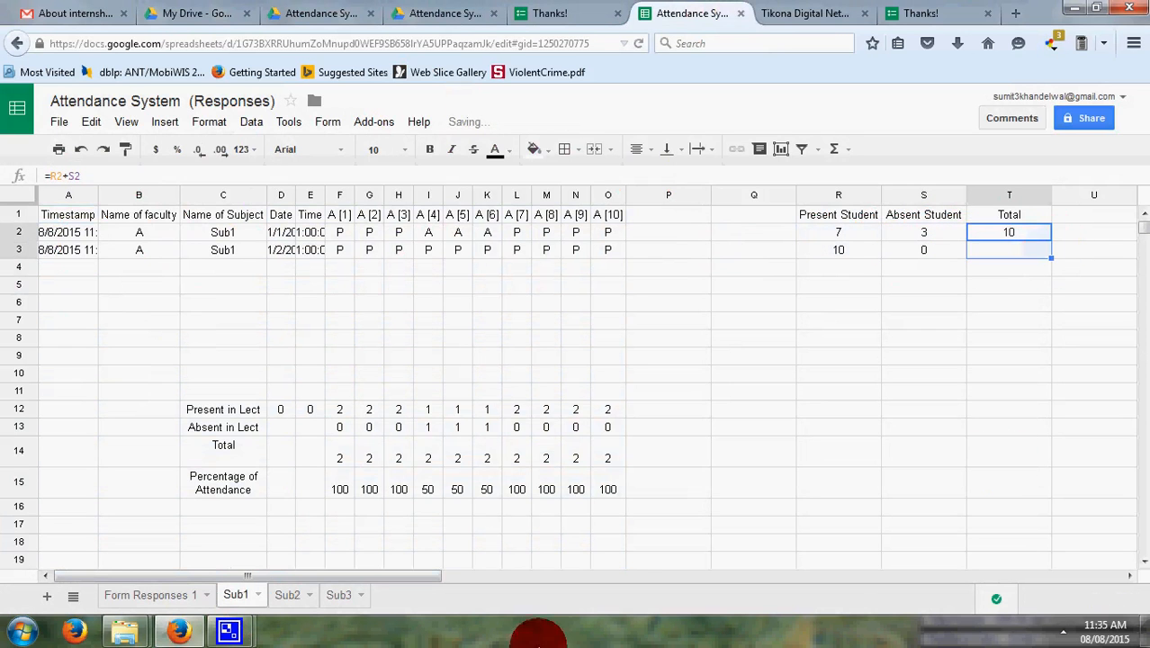
left_click(232, 612)
left_click(180, 547)
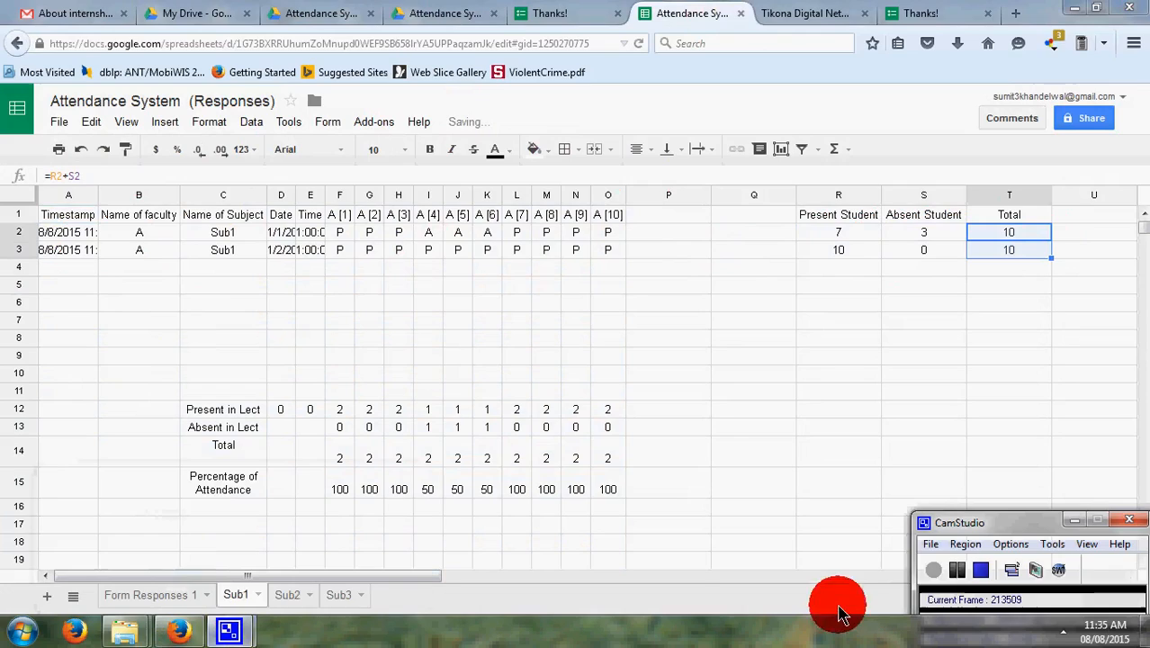